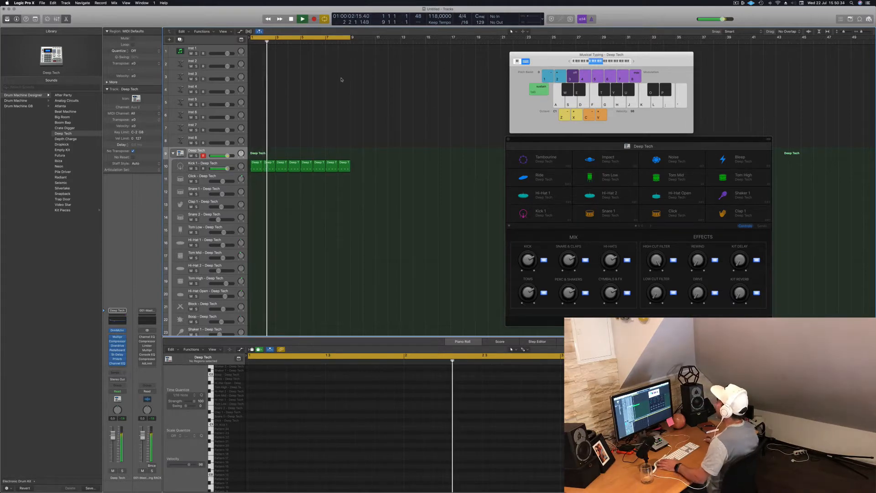
# Stop playback and insert the EFM1 (FM Synth) instrument in stereo on the Inst 1 track
pyautogui.click(217, 51)
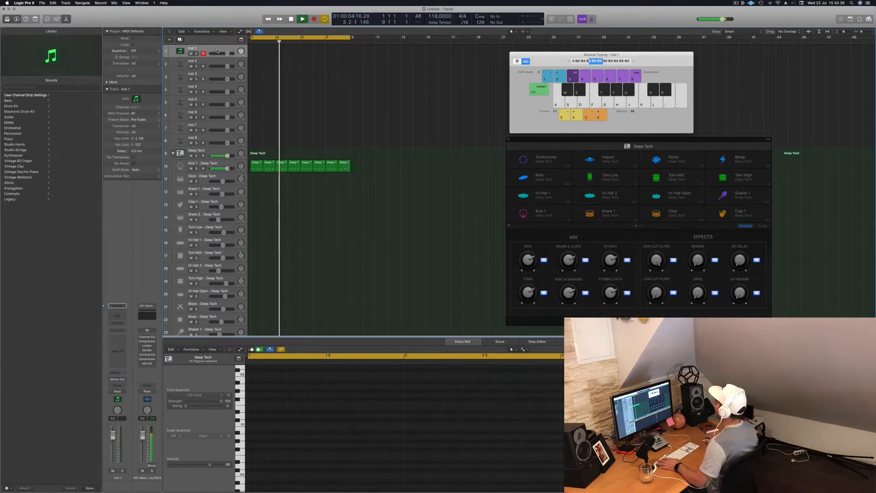
pyautogui.press('space')
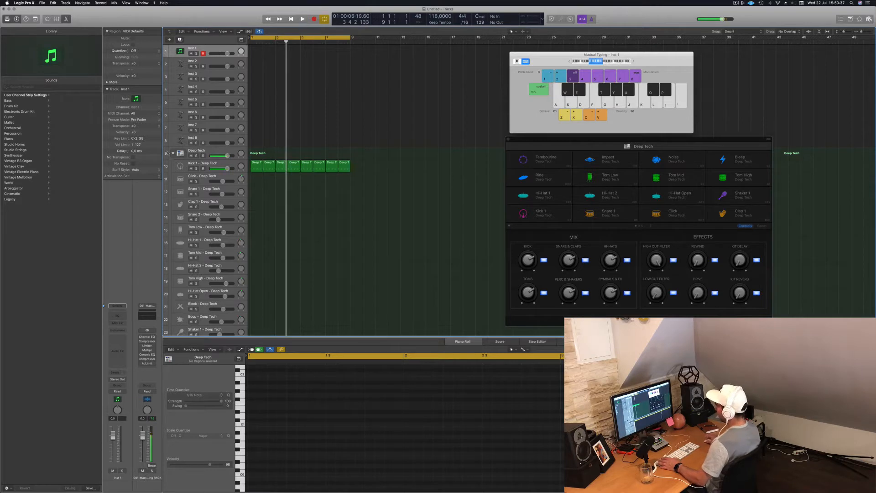
pyautogui.click(222, 64)
pyautogui.click(205, 50)
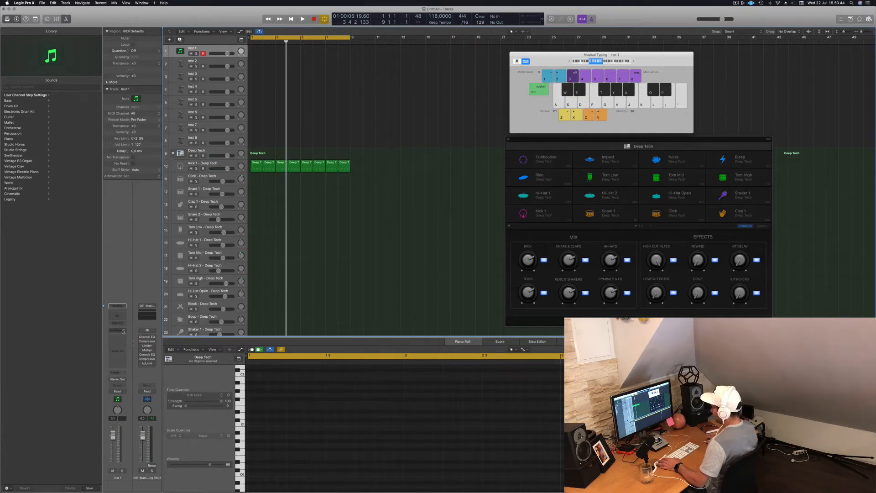
pyautogui.click(117, 331)
pyautogui.moveTo(129, 390)
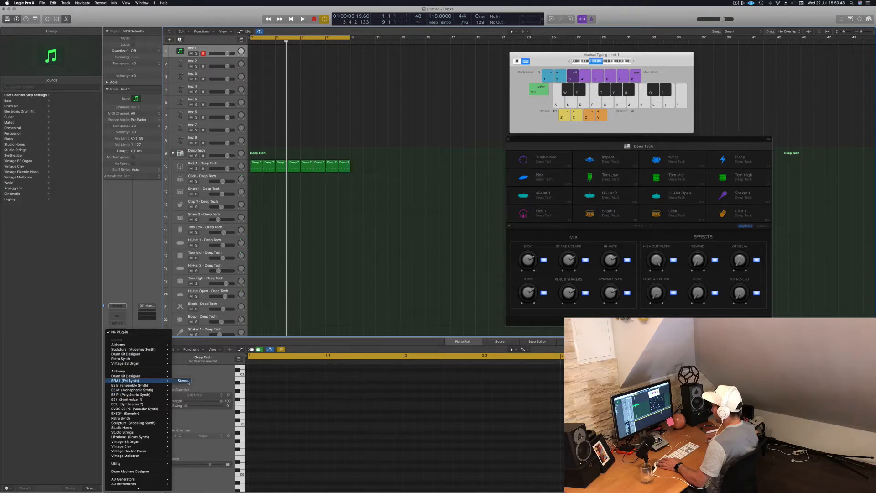
pyautogui.click(183, 380)
# Arrange the EFM1 and Musical Typing windows so both are fully visible, and return the playhead to the project start
pyautogui.moveTo(158, 19); pyautogui.dragTo(624, 106)
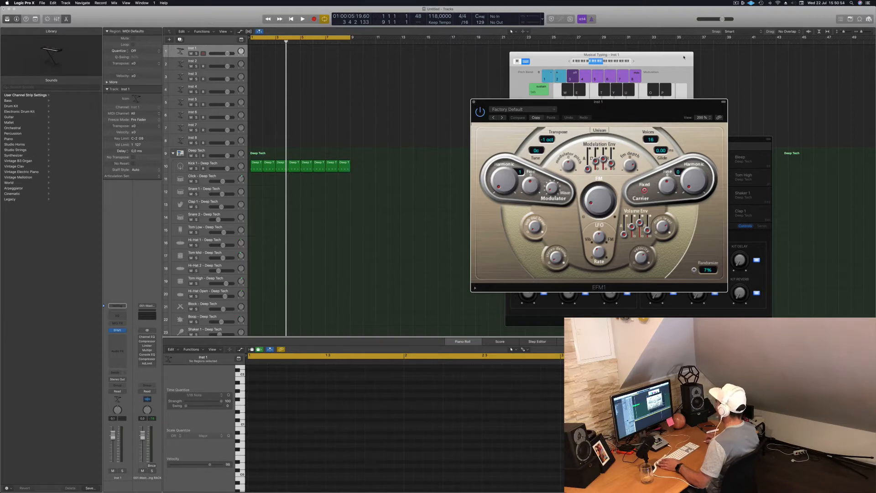
pyautogui.moveTo(684, 57); pyautogui.dragTo(681, 56)
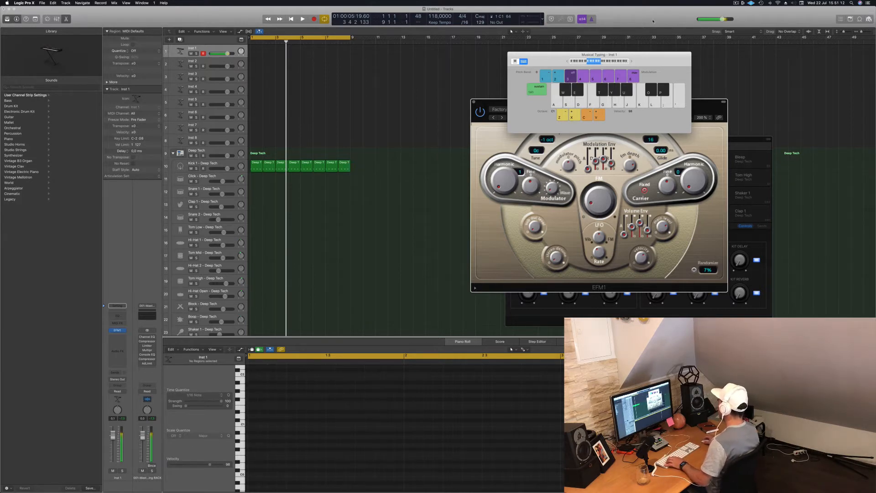
pyautogui.moveTo(619, 53); pyautogui.dragTo(635, 8)
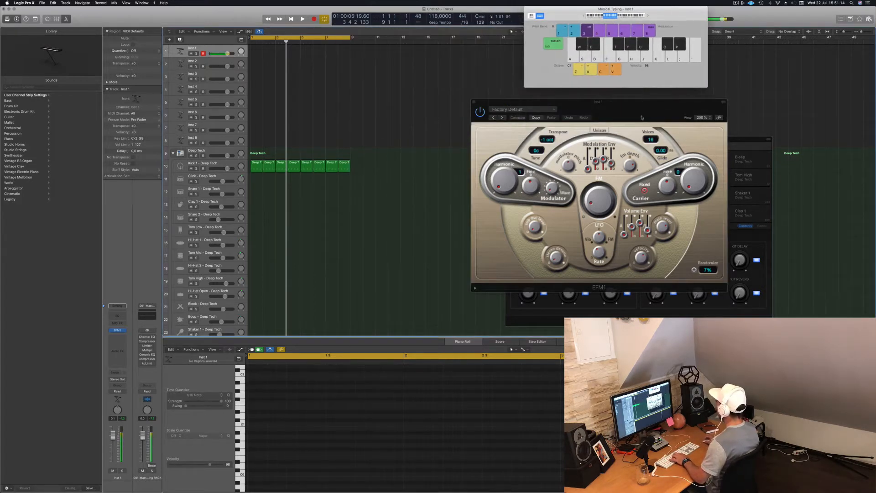
pyautogui.moveTo(655, 104); pyautogui.dragTo(603, 104)
pyautogui.press('Return')
pyautogui.press('space')
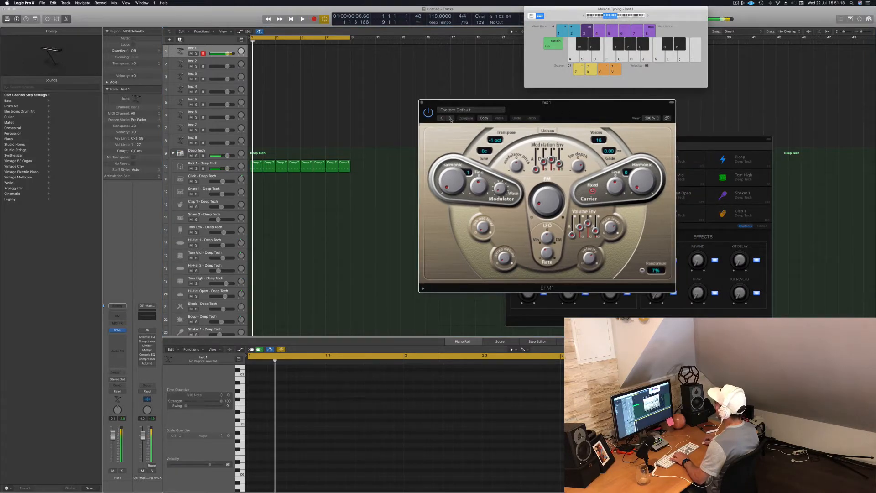
# Load the Dark Attack Bass preset from the FM Bass category in EFM1
pyautogui.click(450, 118)
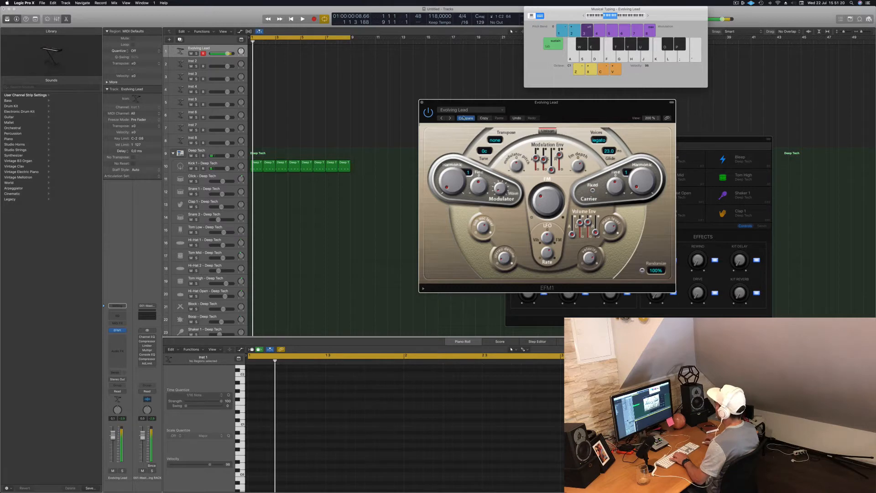
pyautogui.click(458, 110)
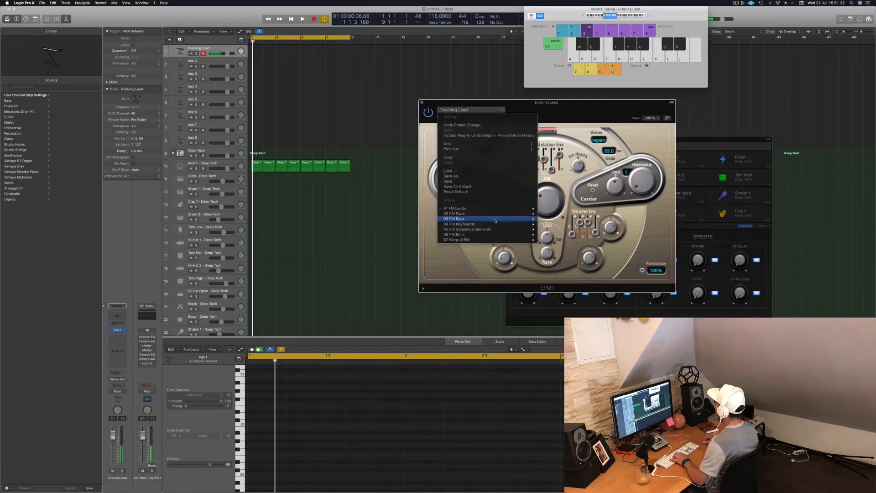
pyautogui.moveTo(495, 220)
pyautogui.click(554, 218)
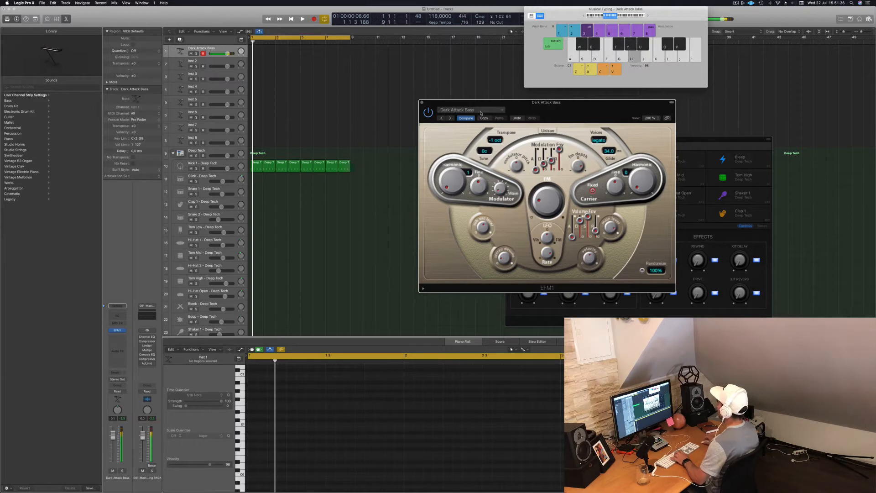
# Audition the EFM1 presets from Detroit Bass through Thick Bass to Church Organ by playing notes on the typing keyboard
pyautogui.click(451, 119)
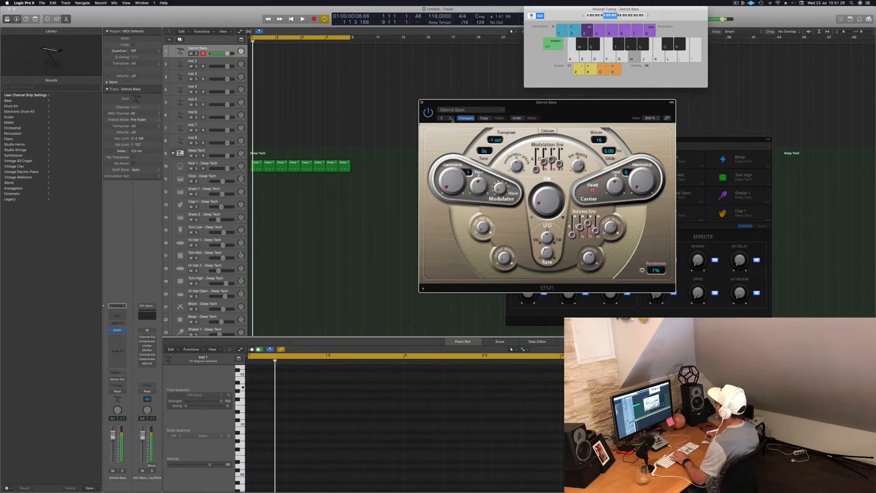
pyautogui.press('f')
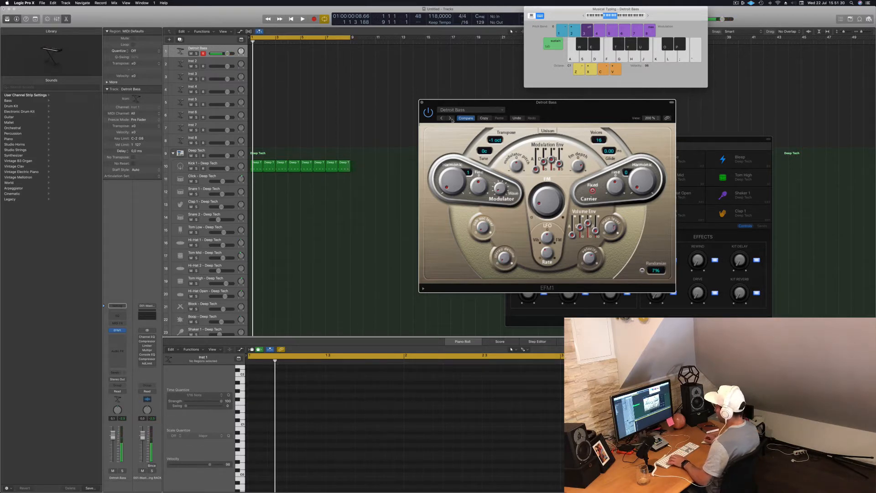
pyautogui.click(450, 119)
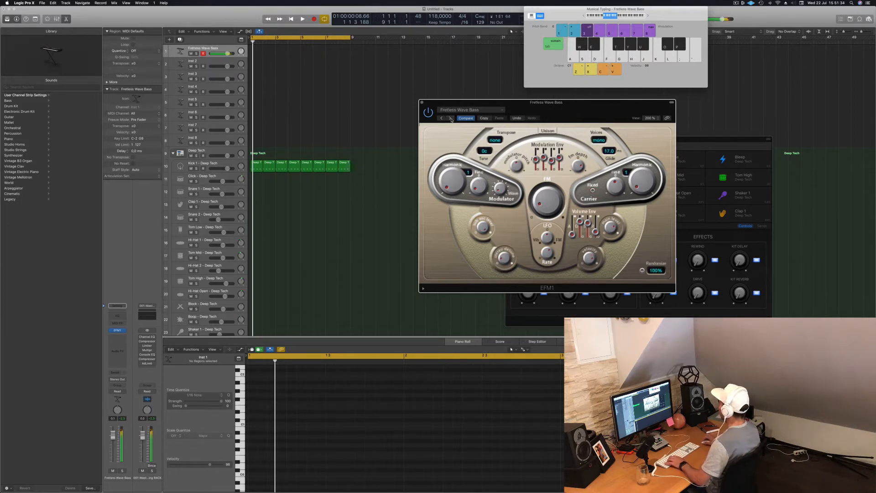
pyautogui.click(451, 119)
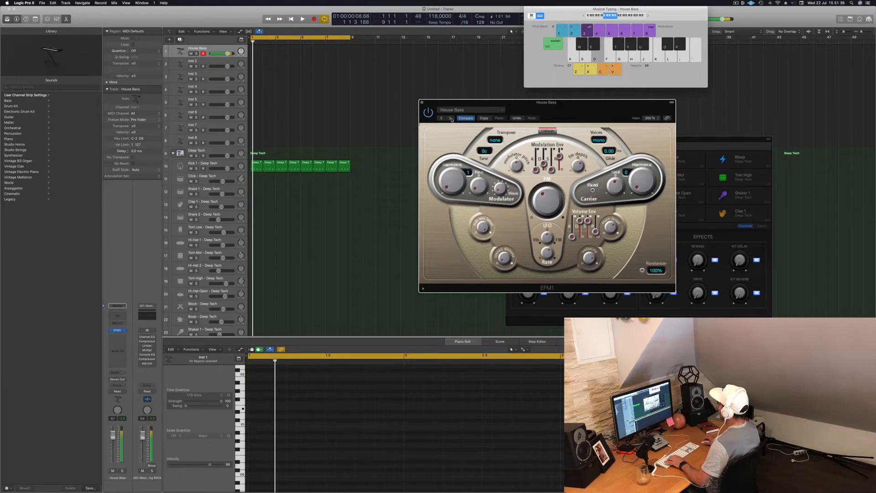
pyautogui.press('j')
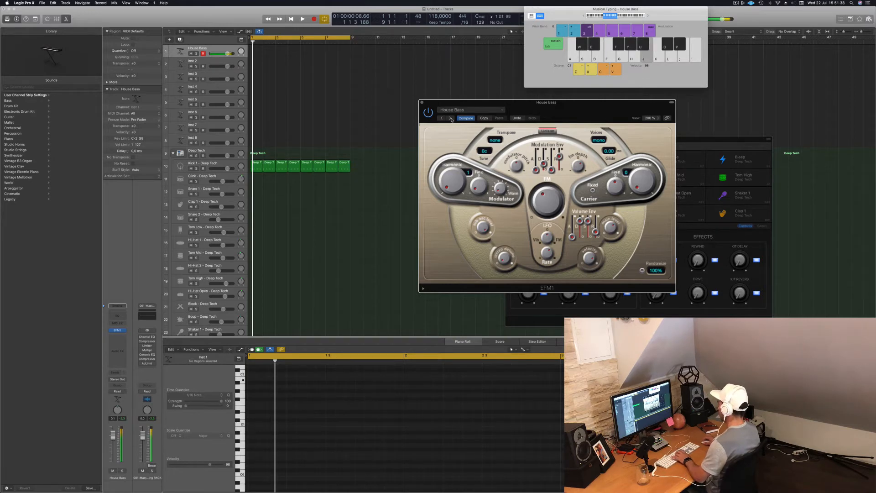
pyautogui.click(450, 119)
pyautogui.press('k')
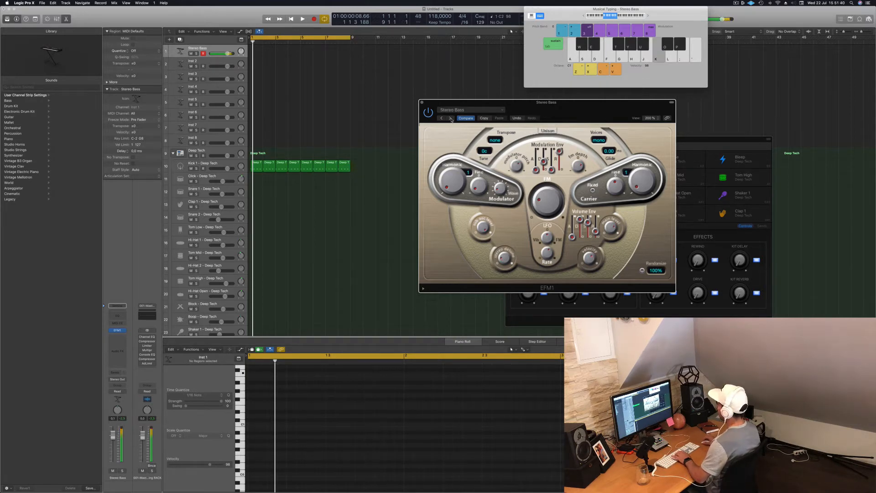
pyautogui.press('a')
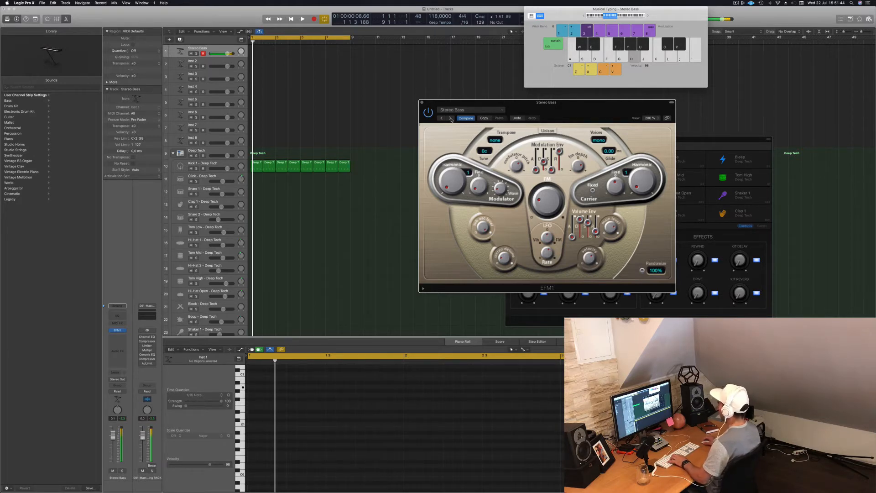
pyautogui.click(451, 119)
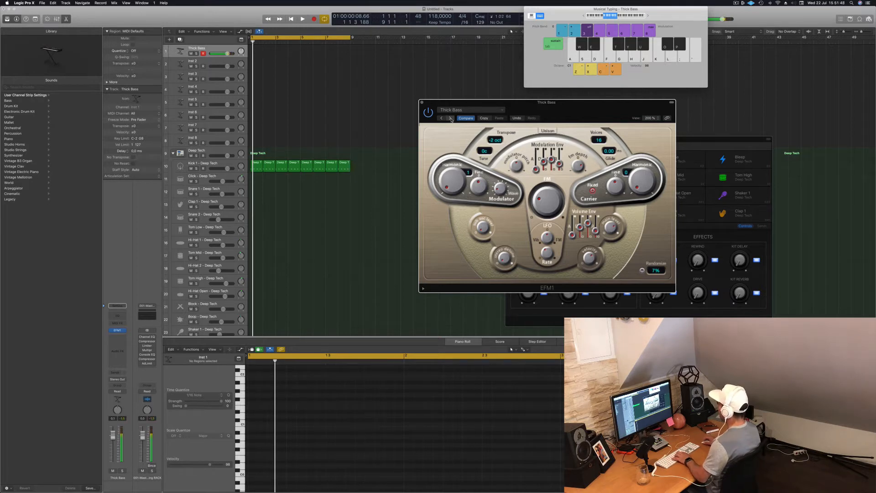
pyautogui.click(451, 119)
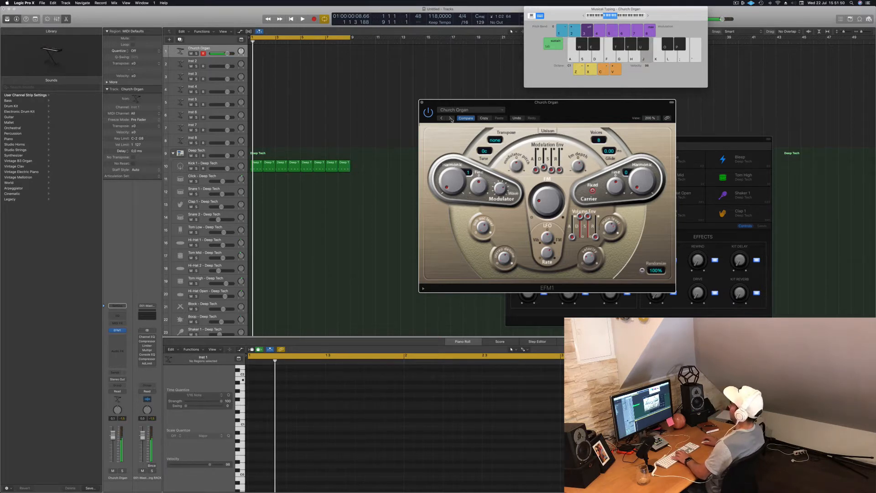
# Load the House Bass preset from the FM Bass category in EFM1
pyautogui.click(468, 110)
pyautogui.moveTo(476, 224)
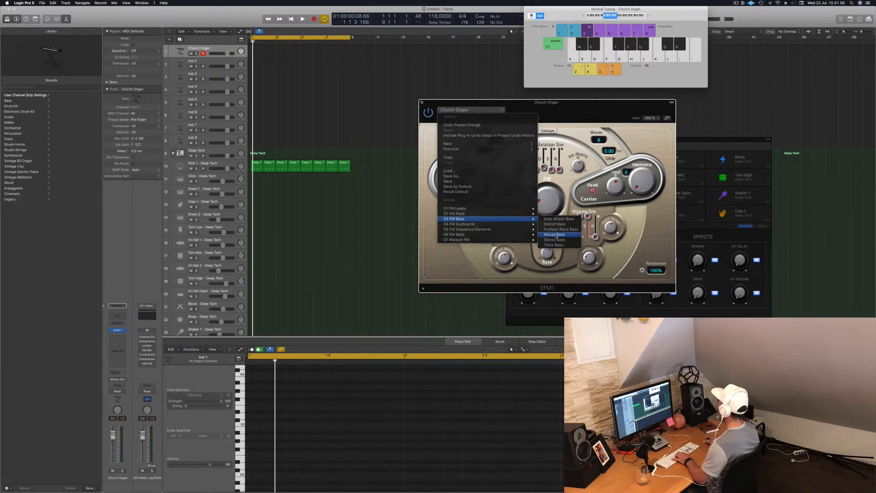
pyautogui.click(557, 235)
# Compare the neighbouring FM bass presets by playing the same note on each, and settle on House Bass
pyautogui.click(452, 121)
pyautogui.press('j')
pyautogui.click(442, 118)
pyautogui.press('j')
pyautogui.click(442, 119)
pyautogui.click(442, 119)
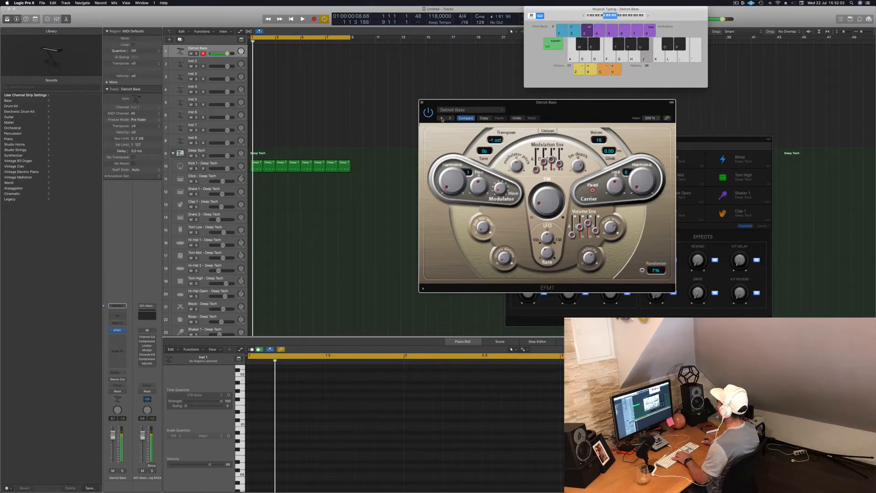
pyautogui.click(442, 118)
pyautogui.press('j')
pyautogui.click(442, 119)
pyautogui.press('j')
pyautogui.click(449, 119)
pyautogui.press('j')
pyautogui.click(450, 119)
pyautogui.press('j')
pyautogui.press('j')
pyautogui.click(450, 119)
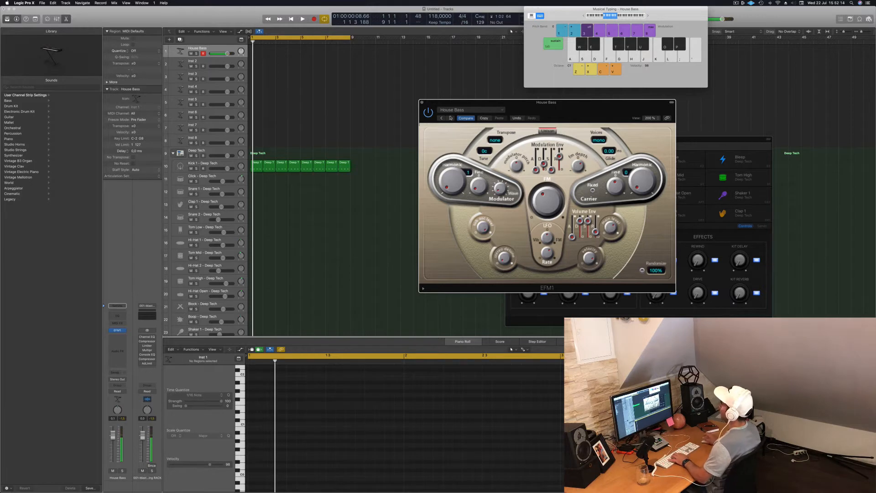
# Play the kick loop, lower the House Bass track's volume and rehearse a bass line over it
pyautogui.press('space')
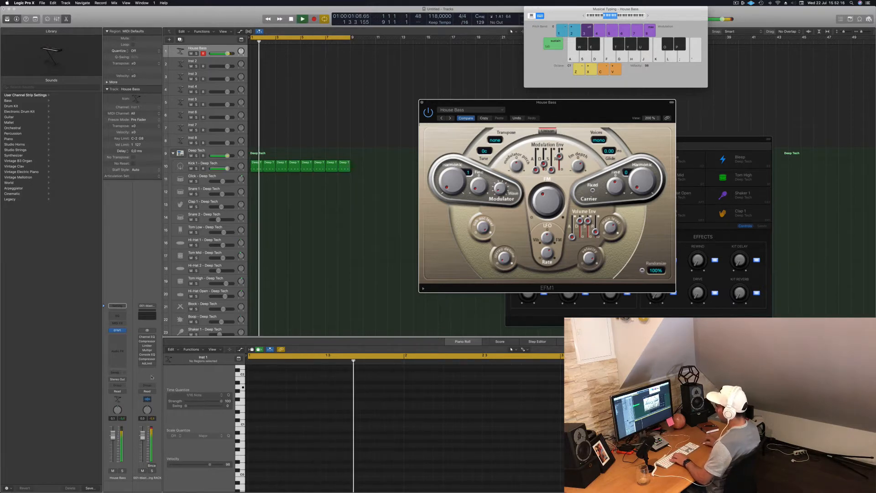
pyautogui.press('h')
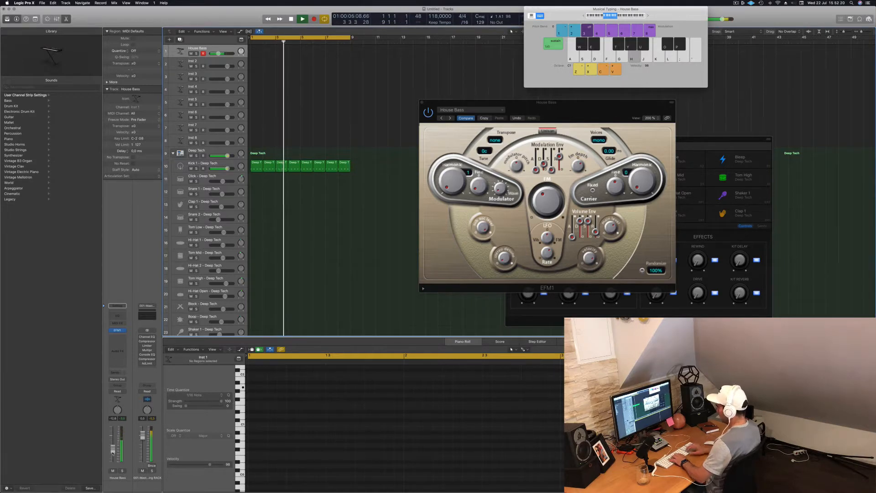
pyautogui.press('k')
pyautogui.press('j')
pyautogui.press('s')
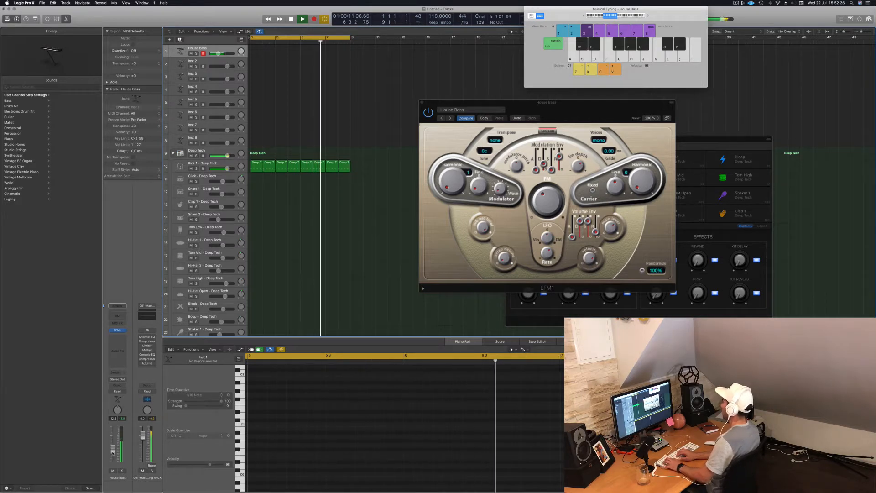
pyautogui.press('s')
pyautogui.press('s')
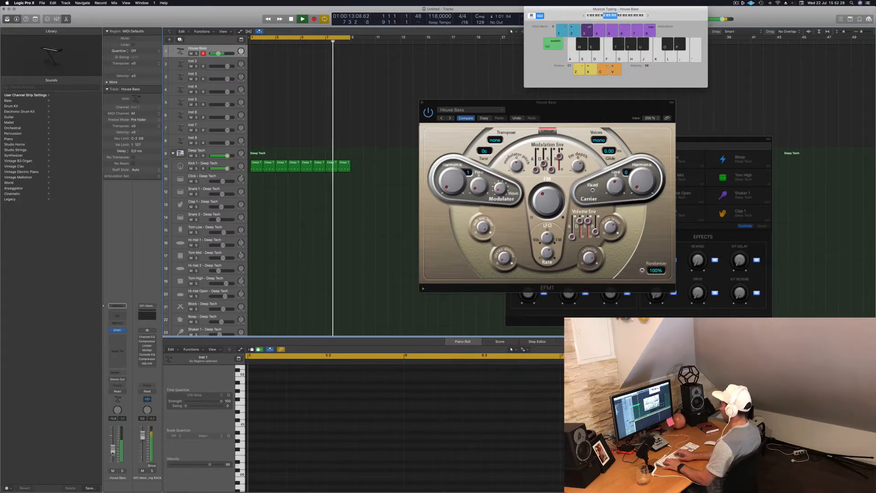
pyautogui.press('s')
pyautogui.press('h')
pyautogui.press('s')
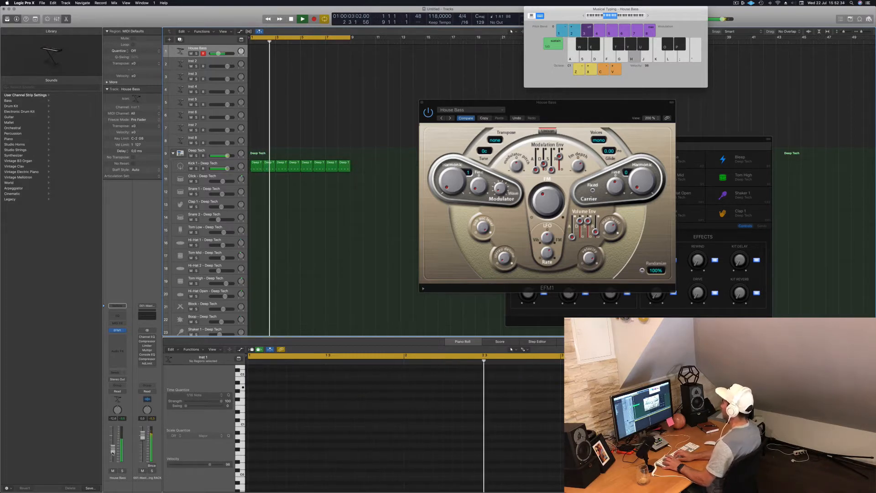
# Record a repeating two-note bass line on the House Bass track over the kick loop, ending the recording while playback continues
pyautogui.press('r')
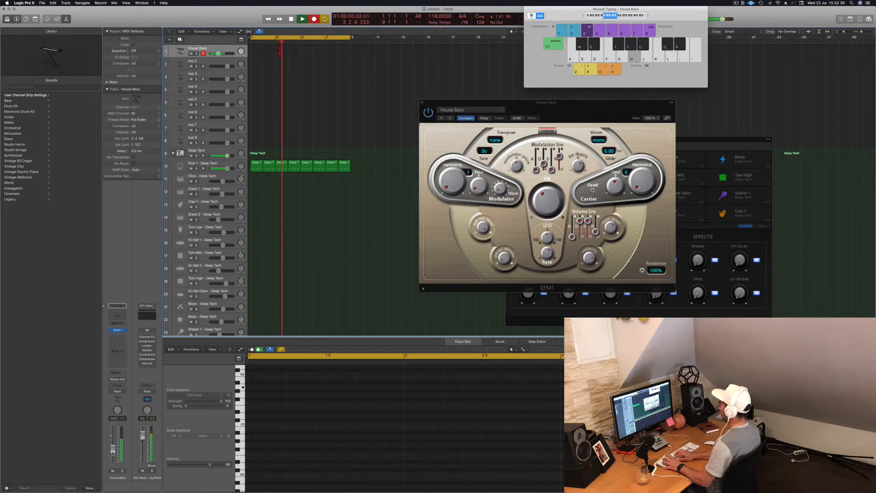
pyautogui.press('s')
pyautogui.press('h')
pyautogui.press('h')
pyautogui.press('s')
pyautogui.press('h')
pyautogui.press('h')
pyautogui.press('s')
pyautogui.press('h')
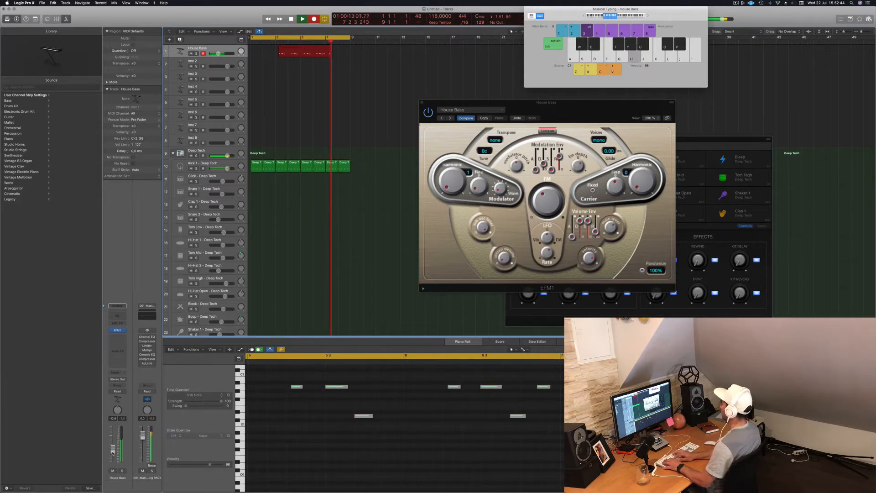
pyautogui.press('h')
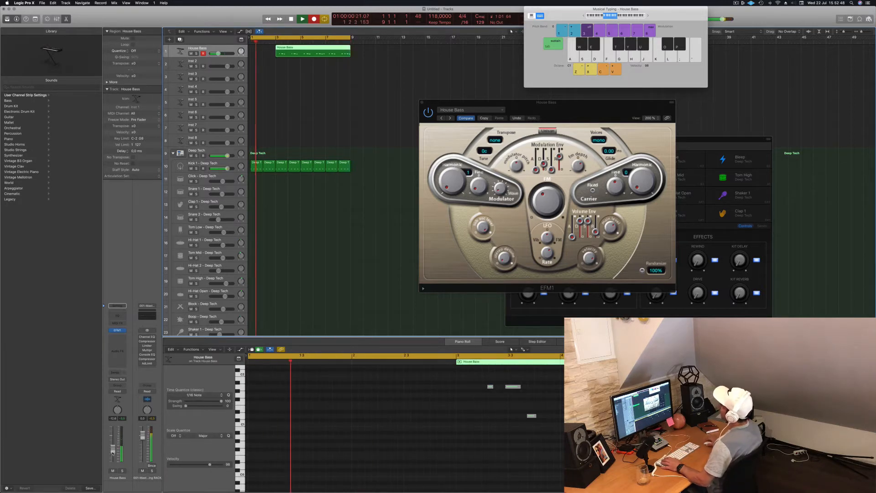
pyautogui.hotkey('shift', 'r')
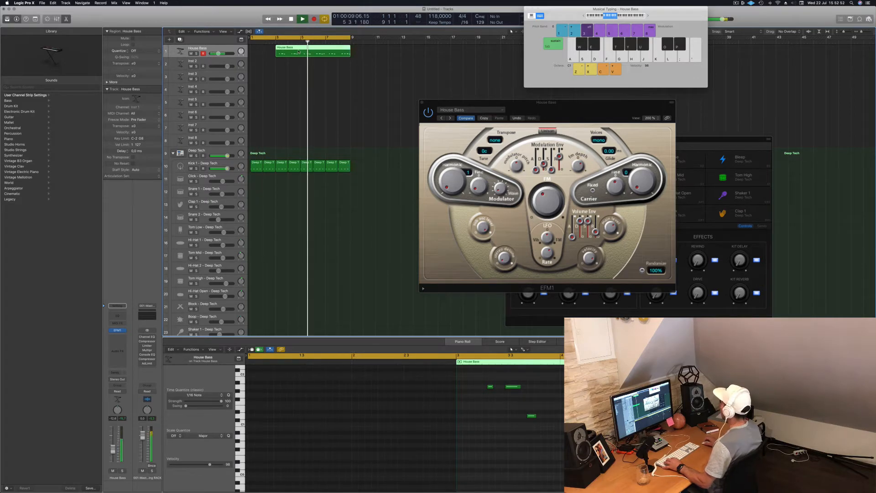
# Split the recorded House Bass region at bar 5 and keep a four-bar region starting at bar 1
pyautogui.click(301, 51)
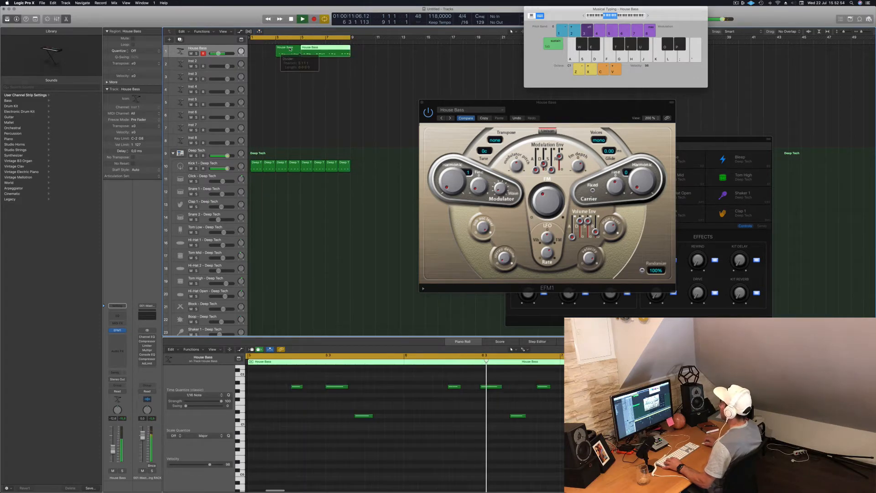
pyautogui.moveTo(290, 49); pyautogui.dragTo(276, 50)
pyautogui.press('space')
# Select all notes of the House Bass region in the piano roll and play the loop from the start
pyautogui.click(393, 431)
pyautogui.press('super+a')
pyautogui.press('space')
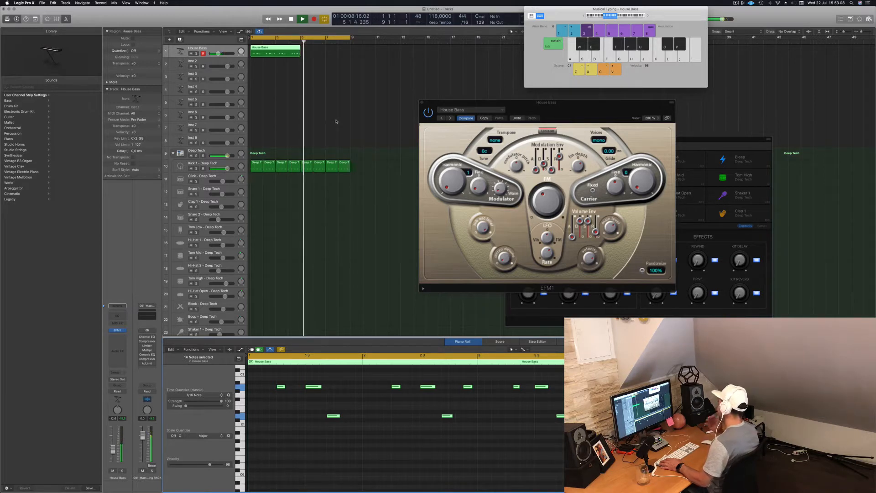
pyautogui.press('Return')
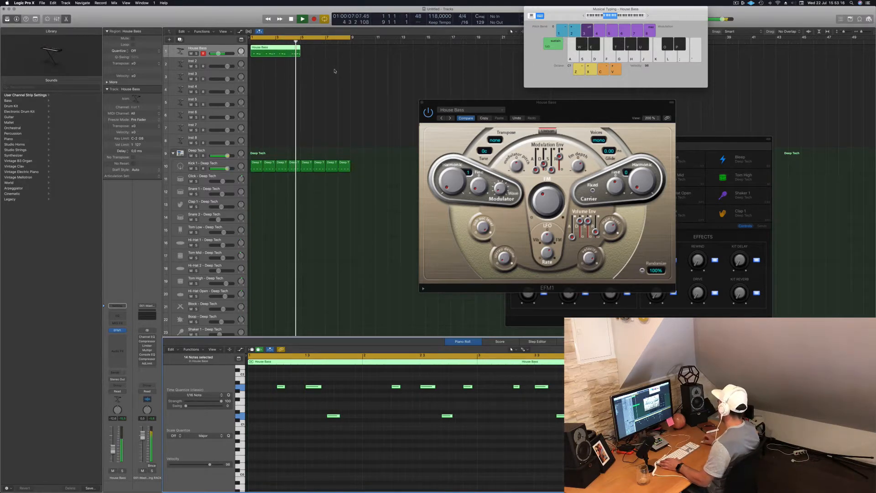
# Keep only the last two bars of the House Bass region, move them to bar 1 and play from the start
pyautogui.press('space')
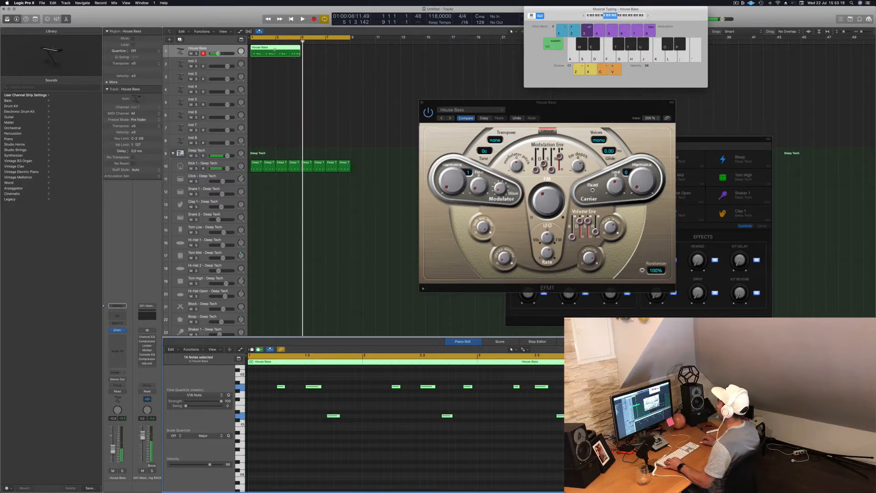
pyautogui.click(274, 49)
pyautogui.click(267, 51)
pyautogui.moveTo(287, 51); pyautogui.dragTo(263, 51)
pyautogui.press('Return')
pyautogui.press('space')
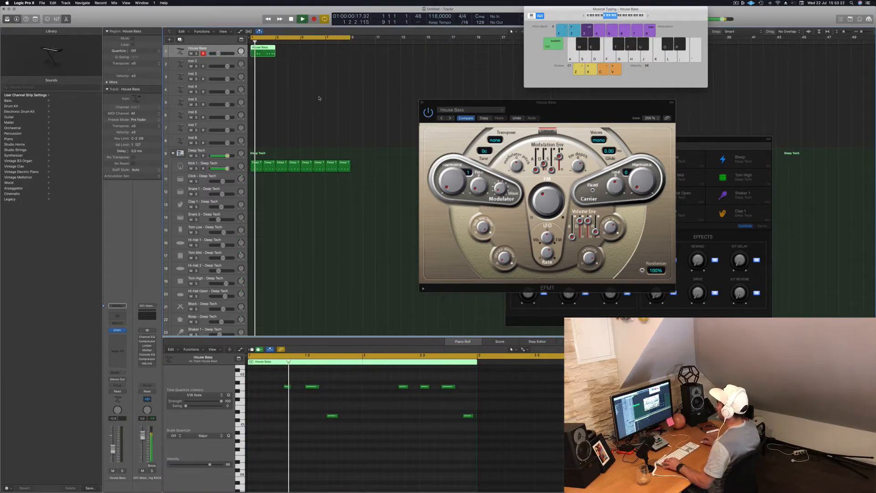
# Try moving the first House Bass note earlier in the bar, listening to the loop, and undo the move
pyautogui.scroll(3, 275, 444)
pyautogui.press('Return')
pyautogui.press('space')
pyautogui.moveTo(314, 387); pyautogui.dragTo(267, 387)
pyautogui.press('Return')
pyautogui.press('space')
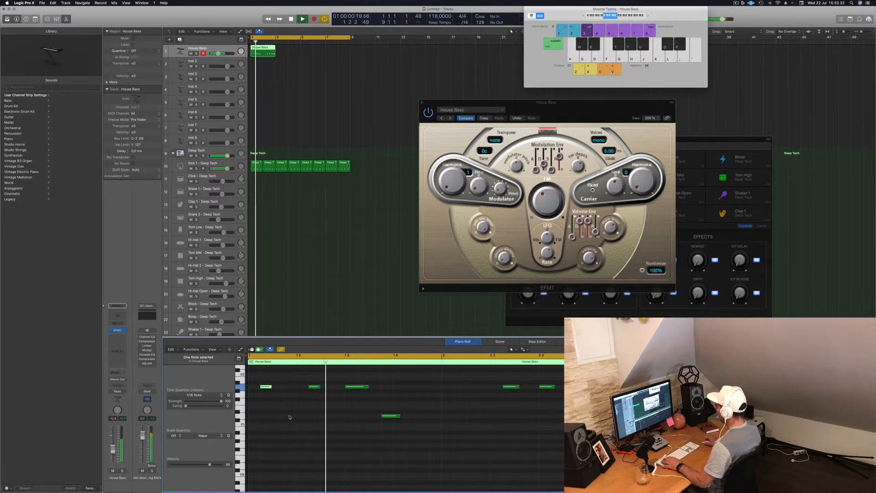
pyautogui.press('super+z')
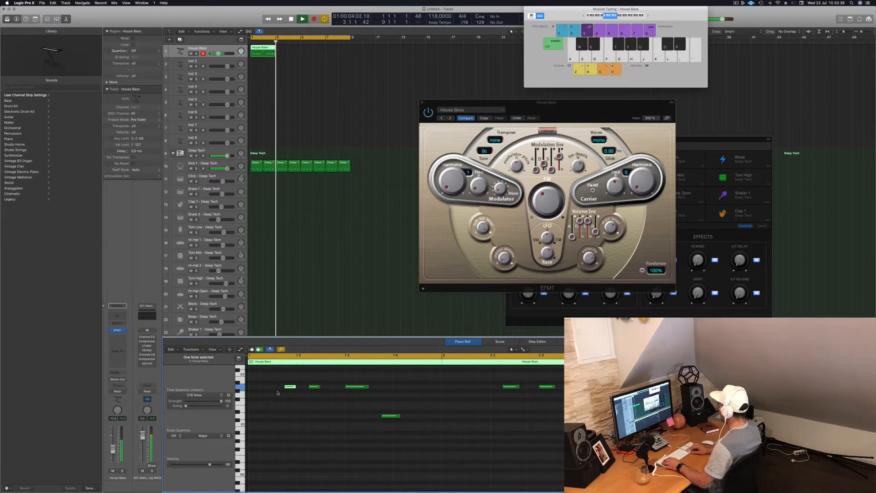
# Delete the first note of the House Bass region and repeat the two-bar region to fill eight bars
pyautogui.press('space')
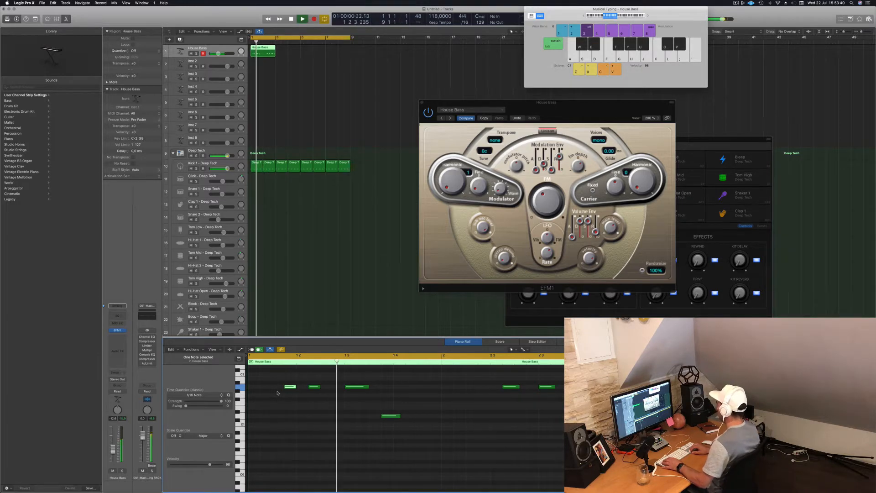
pyautogui.press('Delete')
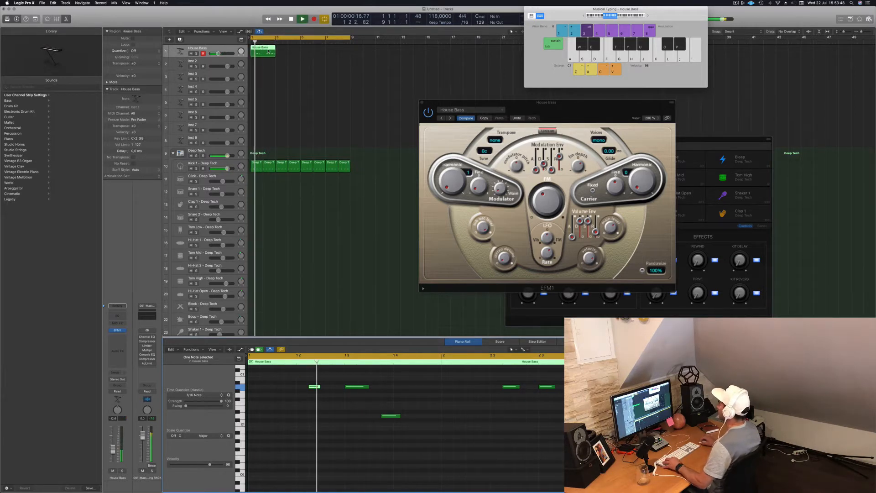
pyautogui.press('super+r')
pyautogui.moveTo(267, 55); pyautogui.dragTo(317, 54)
pyautogui.moveTo(318, 52); pyautogui.dragTo(318, 52)
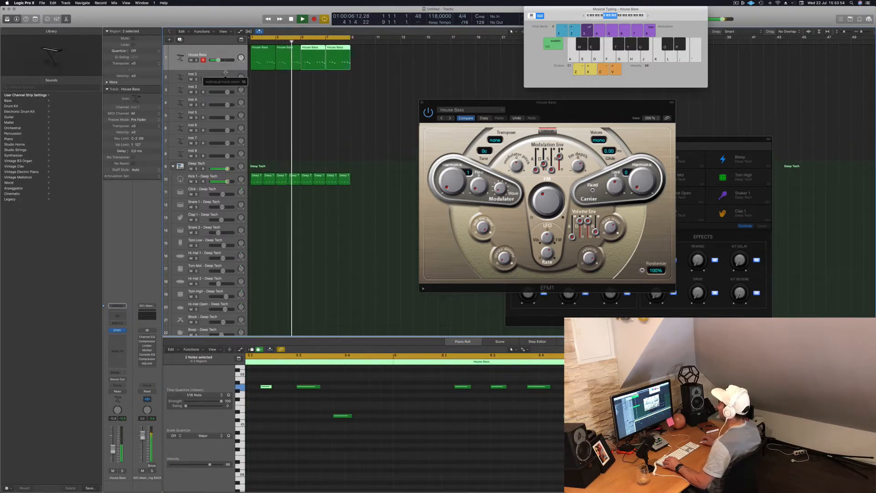
# Copy the first kick region to the Snare 1 track and raise all its notes by two semitones
pyautogui.click(254, 183)
pyautogui.scroll(-2, 255, 159)
pyautogui.moveTo(254, 149); pyautogui.dragTo(254, 174)
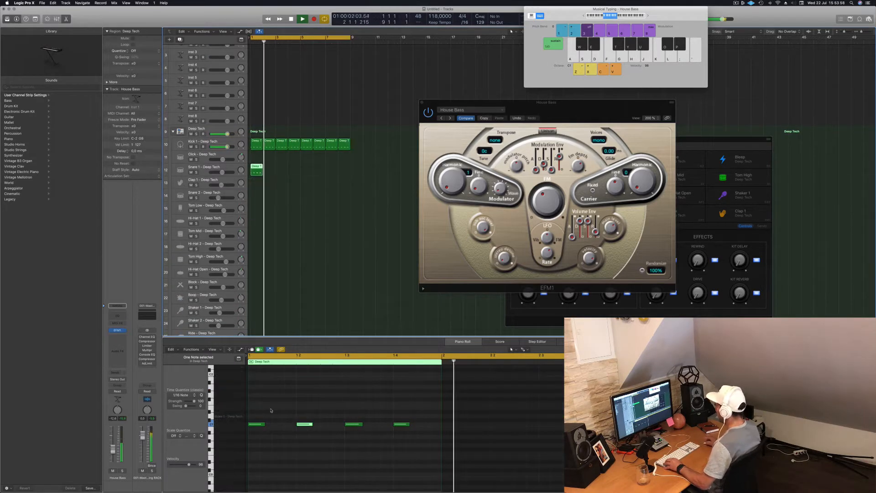
pyautogui.moveTo(248, 410); pyautogui.dragTo(406, 435)
pyautogui.hotkey('alt', 'Up')
pyautogui.hotkey('alt', 'Up')
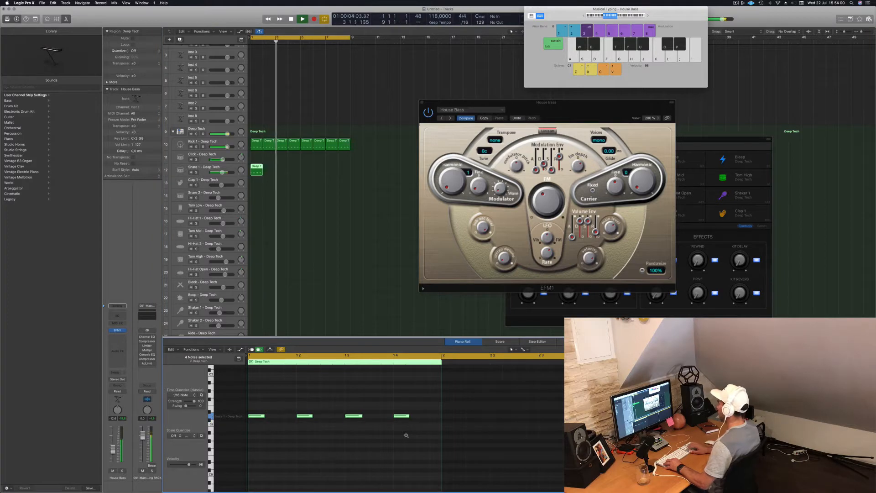
# Shift the Snare 1 notes half a beat later and delete the first and third notes
pyautogui.hotkey('alt', 'Right')
pyautogui.click(281, 416)
pyautogui.press('Delete')
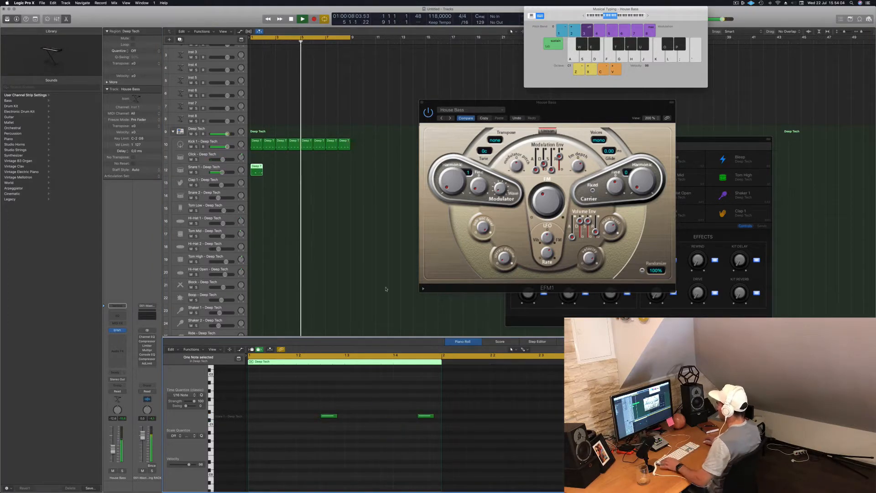
# Repeat the one-bar Snare 1 region to fill eight bars and lower the Snare 1 track's volume slightly
pyautogui.moveTo(256, 168); pyautogui.dragTo(306, 171)
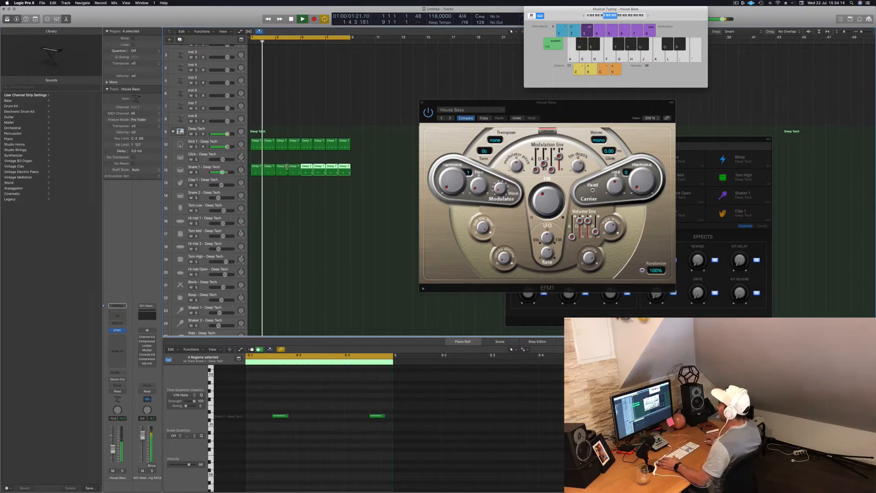
pyautogui.click(214, 169)
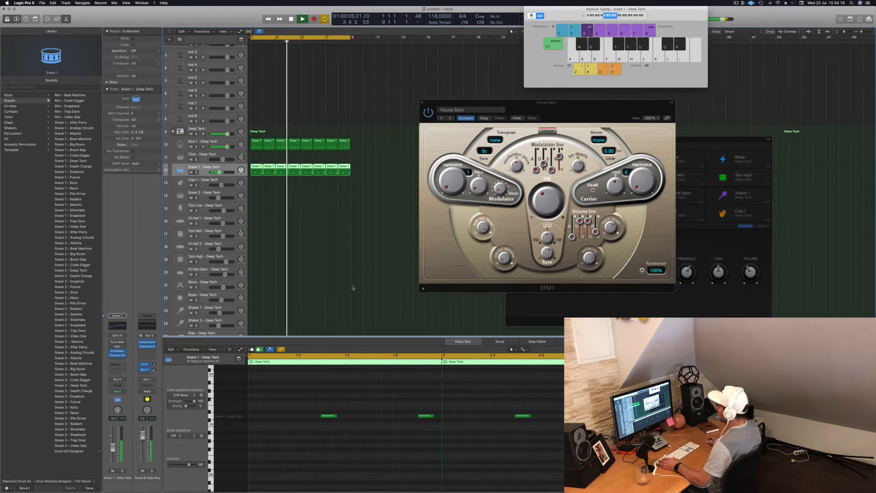
# Copy the first one-bar kick region to the Tom Low track
pyautogui.click(258, 139)
pyautogui.click(258, 140)
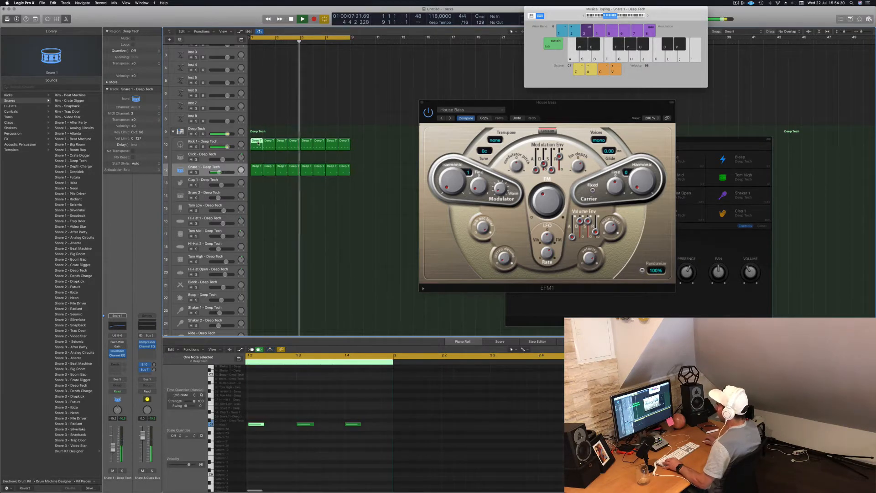
pyautogui.moveTo(258, 158); pyautogui.dragTo(258, 207)
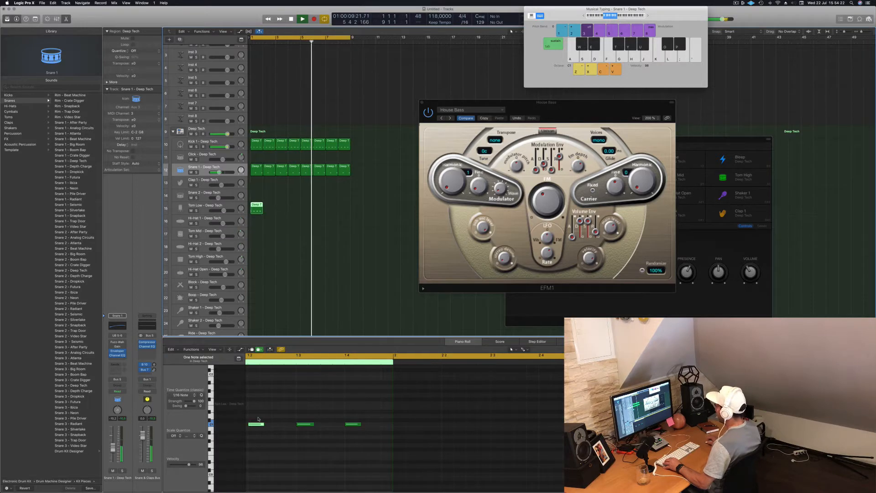
# Raise all notes of the Tom Low region by five semitones and shift them half a beat later
pyautogui.moveTo(252, 416); pyautogui.dragTo(461, 448)
pyautogui.hotkey('alt', 'Up')
pyautogui.hotkey('alt', 'Up')
pyautogui.hotkey('alt', 'Up')
pyautogui.hotkey('alt', 'Up')
pyautogui.hotkey('alt', 'Up')
pyautogui.hotkey('alt', 'Right')
pyautogui.hotkey('alt', 'Right')
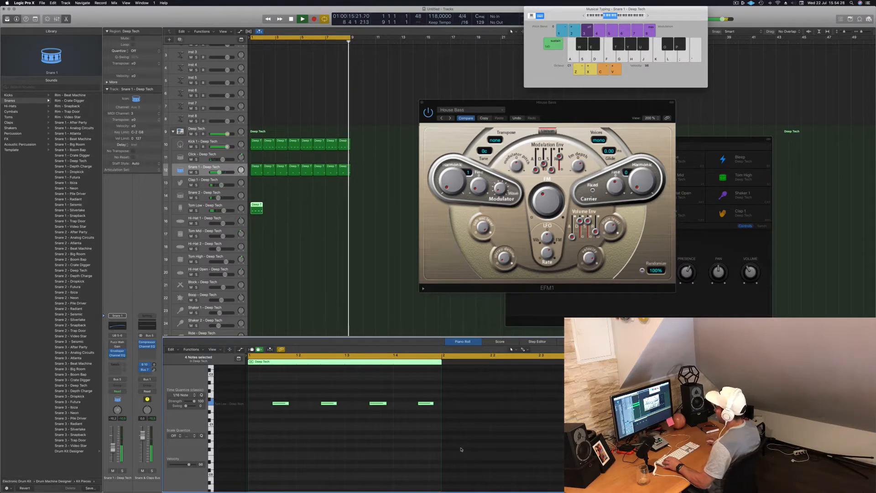
# Repeat the one-bar Tom Low region to fill eight bars and play the loop from the start
pyautogui.moveTo(257, 207); pyautogui.dragTo(306, 211)
pyautogui.keyDown('shift'); pyautogui.click(257, 205); pyautogui.keyUp('shift')
pyautogui.press('Return')
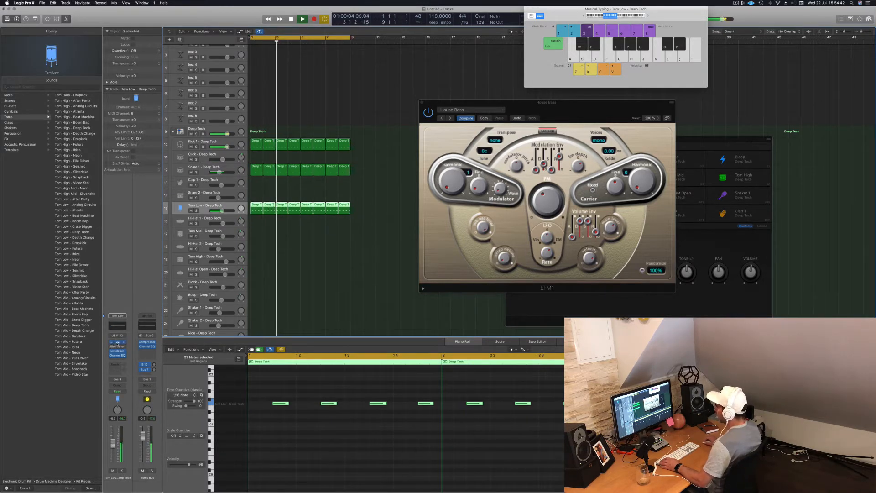
# Load the Dual 1/2 Note Feedback preset in Tom Low's Stereo Delay and set the output mix to 21% left and 38% right
pyautogui.click(117, 342)
pyautogui.moveTo(169, 31); pyautogui.dragTo(400, 69)
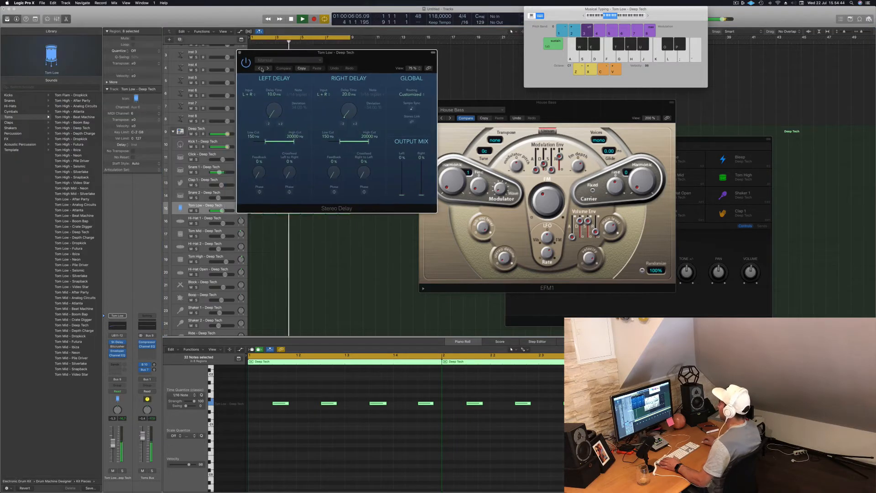
pyautogui.click(259, 68)
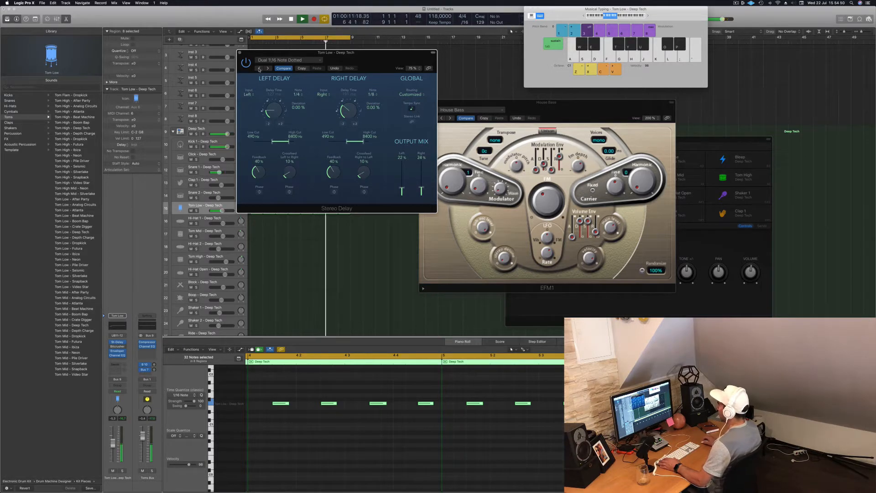
pyautogui.click(259, 69)
pyautogui.click(258, 69)
pyautogui.click(256, 69)
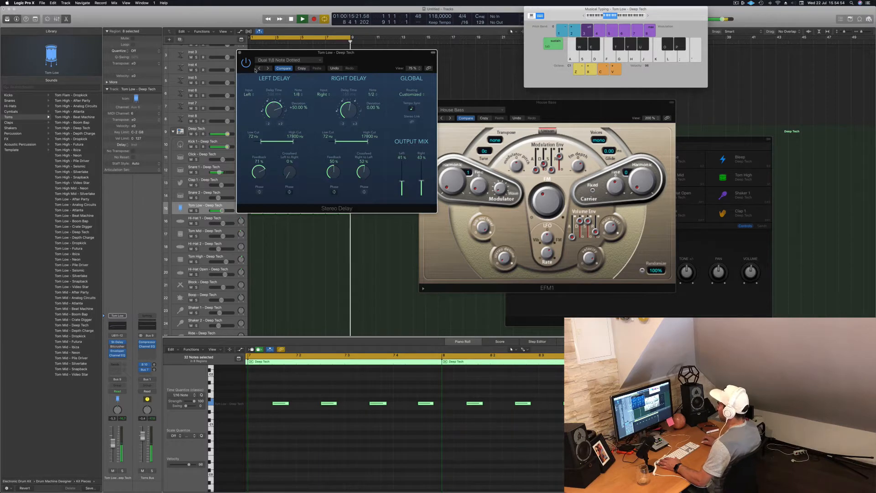
pyautogui.click(257, 69)
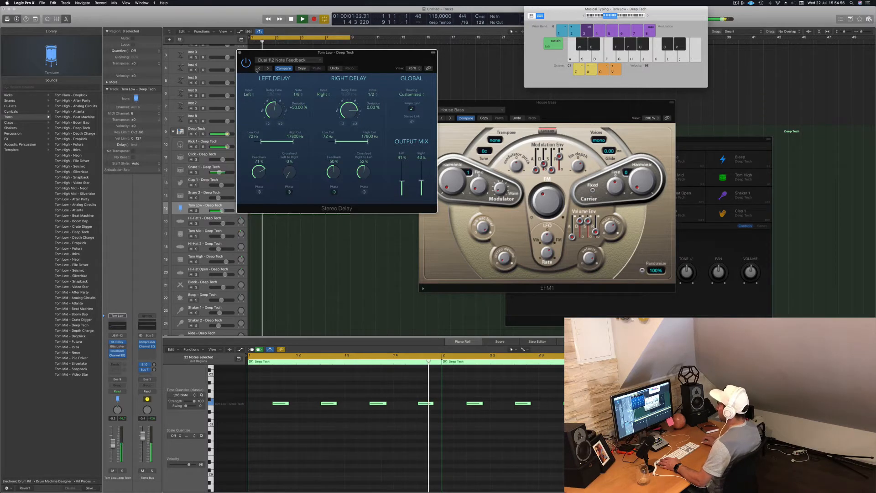
pyautogui.moveTo(369, 62); pyautogui.dragTo(411, 77)
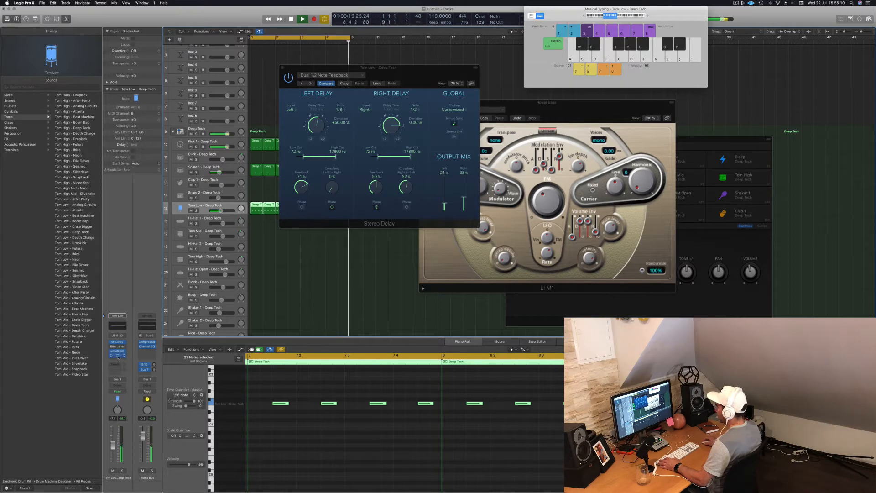
# Set the low cut in Tom Low's Channel EQ to 98 Hz at 48 dB/Oct and close the EQ and delay windows
pyautogui.click(117, 357)
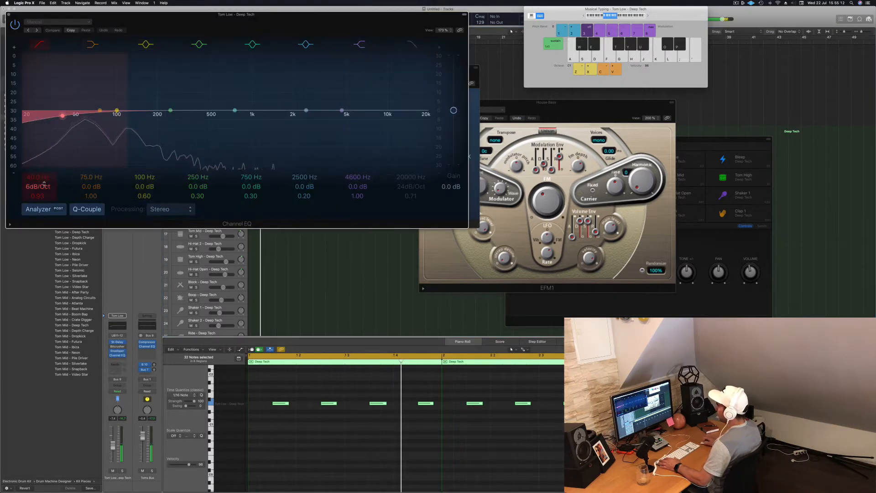
pyautogui.moveTo(39, 186); pyautogui.dragTo(39, 156)
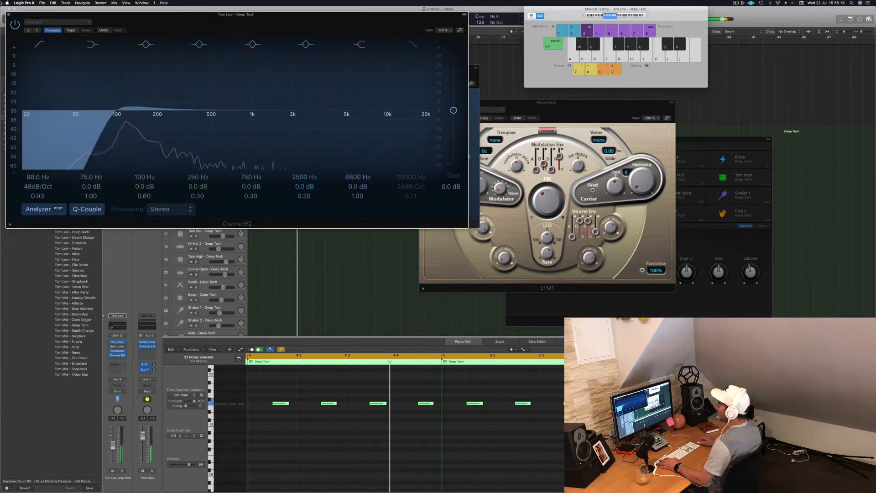
pyautogui.press('super+w')
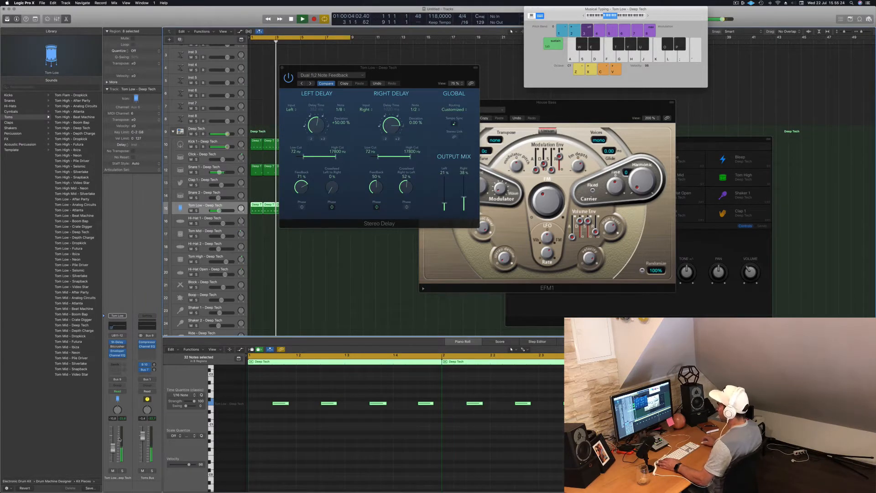
pyautogui.moveTo(323, 66); pyautogui.dragTo(357, 71)
pyautogui.click(317, 73)
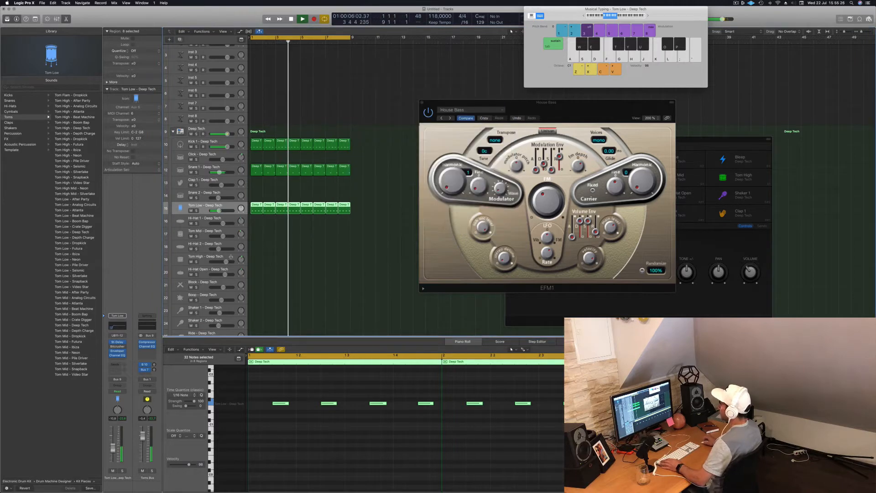
# Copy the first one-bar kick region to the Hi-Hat 2 track
pyautogui.scroll(-3, 259, 120)
pyautogui.click(256, 107)
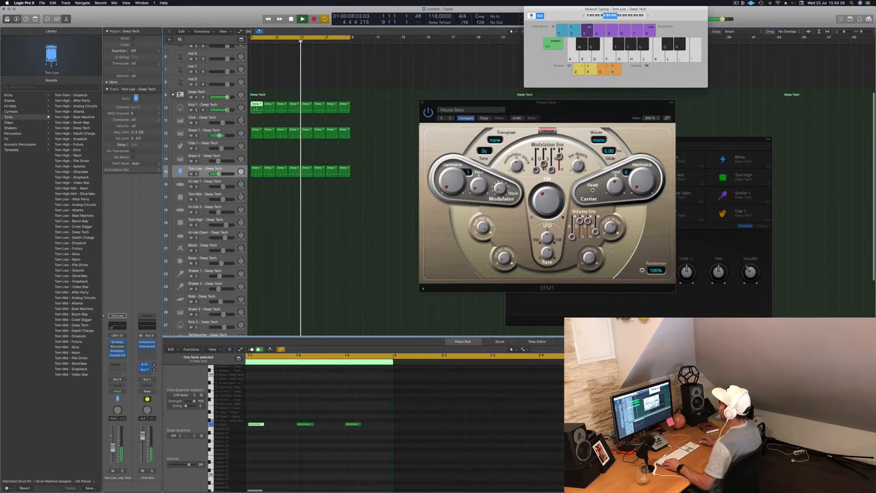
pyautogui.moveTo(257, 126); pyautogui.dragTo(257, 218)
# Raise all notes of the Hi-Hat 2 region by eight semitones and shift them half a beat later
pyautogui.moveTo(253, 409); pyautogui.dragTo(405, 457)
pyautogui.hotkey('alt', 'Up')
pyautogui.hotkey('alt', 'Up')
pyautogui.hotkey('alt', 'Up')
pyautogui.hotkey('alt', 'Up')
pyautogui.hotkey('alt', 'Up')
pyautogui.hotkey('alt', 'Up')
pyautogui.hotkey('alt', 'Up')
pyautogui.hotkey('alt', 'Up')
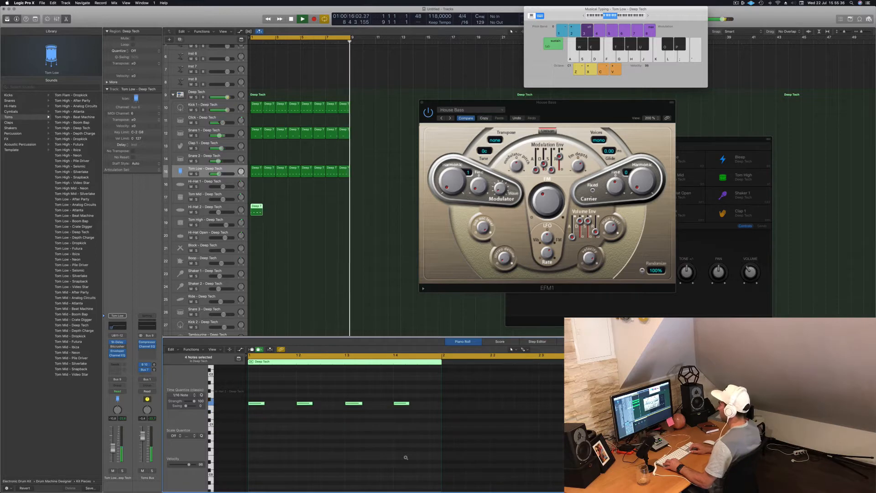
pyautogui.hotkey('alt', 'Right')
pyautogui.hotkey('alt', 'Right')
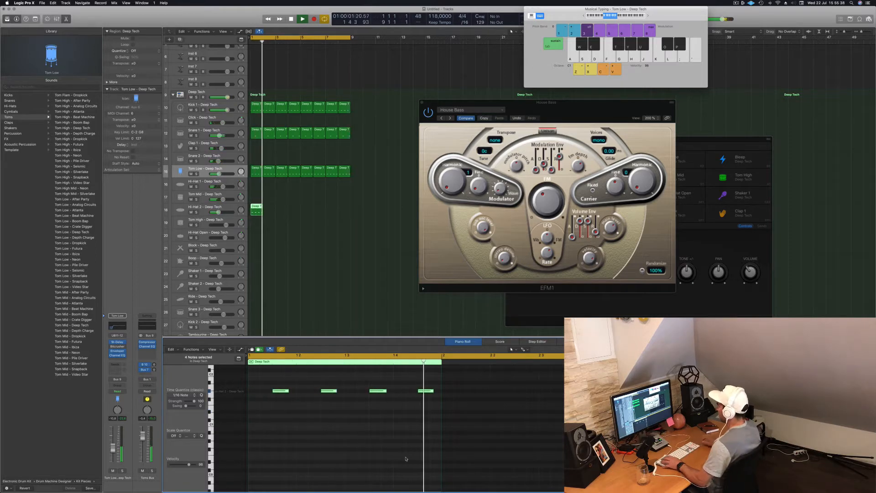
# Repeat the one-bar Hi-Hat 2 region to fill eight bars
pyautogui.moveTo(257, 211); pyautogui.dragTo(304, 214)
pyautogui.keyDown('shift'); pyautogui.click(257, 210); pyautogui.keyUp('shift')
pyautogui.keyDown('shift'); pyautogui.click(257, 210); pyautogui.keyUp('shift')
pyautogui.keyDown('shift'); pyautogui.click(269, 210); pyautogui.keyUp('shift')
pyautogui.scroll(-3, 287, 237)
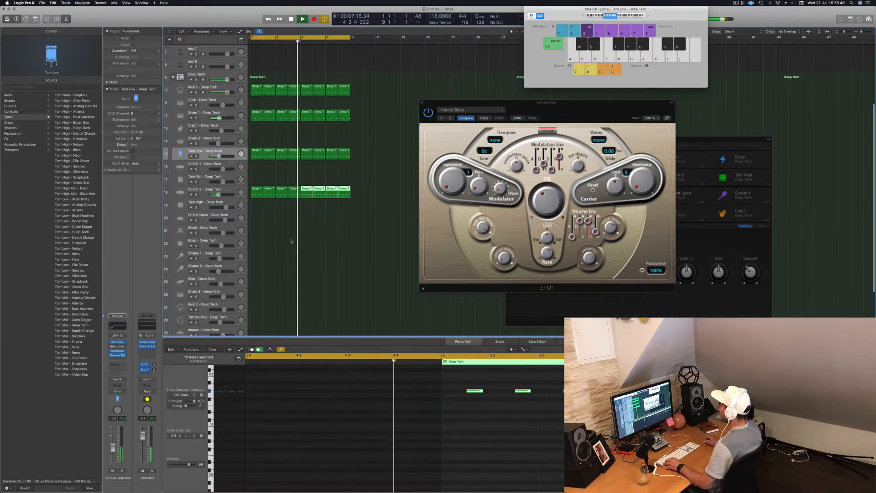
# Copy the first Hi-Hat 2 region to the Ride track, raise its notes to the Ride pitch and place them on the beats
pyautogui.press('super+Up')
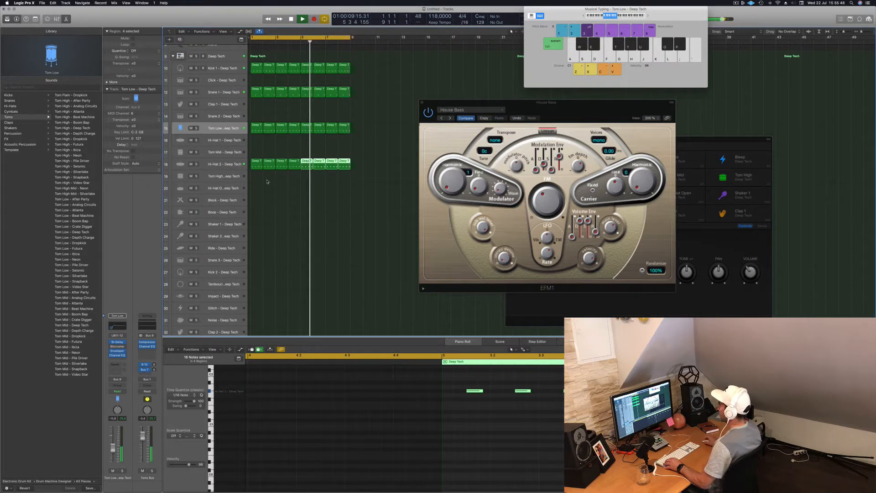
pyautogui.moveTo(260, 170); pyautogui.dragTo(257, 248)
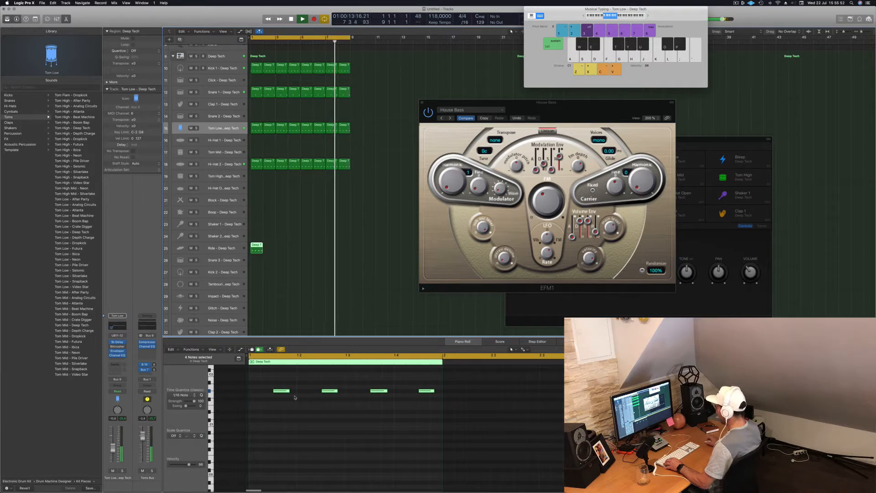
pyautogui.press('Tab')
pyautogui.hotkey('alt', 'Up')
pyautogui.hotkey('alt', 'Up')
pyautogui.hotkey('alt', 'Up')
pyautogui.hotkey('alt', 'Up')
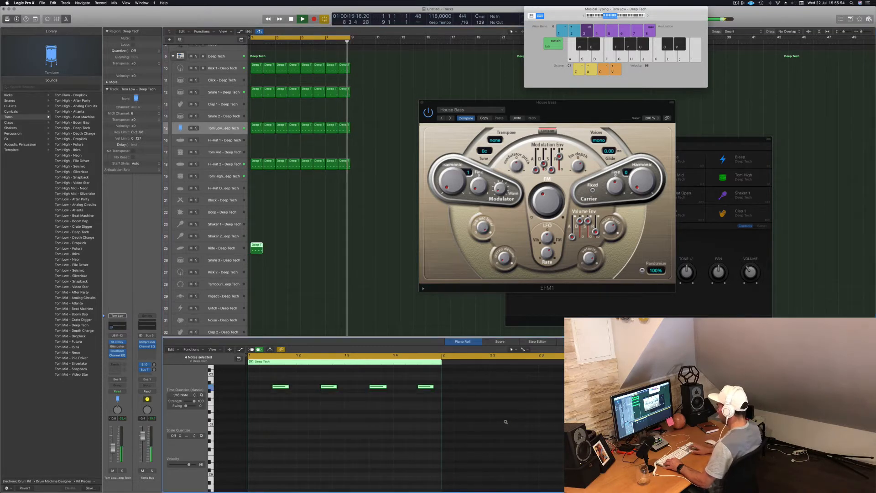
pyautogui.hotkey('alt', 'Up')
pyautogui.hotkey('alt', 'Up')
pyautogui.hotkey('alt', 'Up')
pyautogui.hotkey('alt', 'Up')
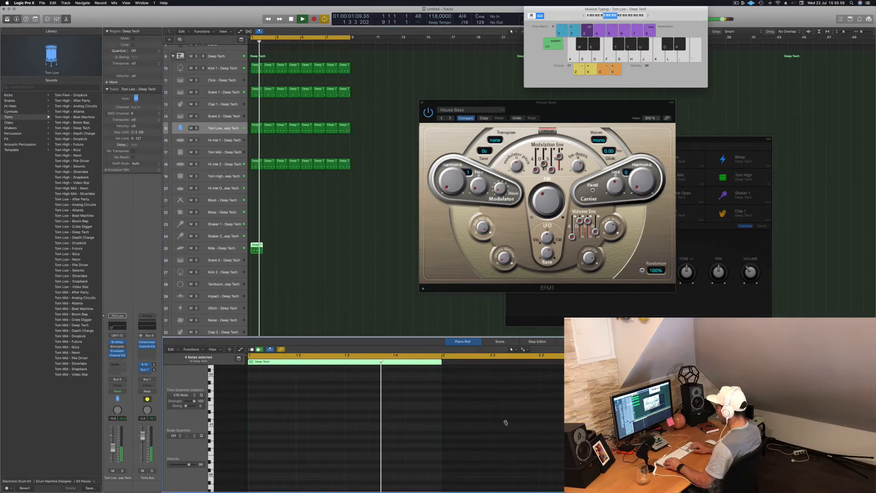
pyautogui.scroll(4, 407, 440)
# Repeat the one-bar Ride region to fill eight bars, select the Ride track and play the loop
pyautogui.moveTo(256, 248); pyautogui.dragTo(305, 247)
pyautogui.keyDown('shift'); pyautogui.click(256, 249); pyautogui.keyUp('shift')
pyautogui.keyDown('shift'); pyautogui.click(269, 248); pyautogui.keyUp('shift')
pyautogui.keyDown('shift'); pyautogui.click(259, 247); pyautogui.keyUp('shift')
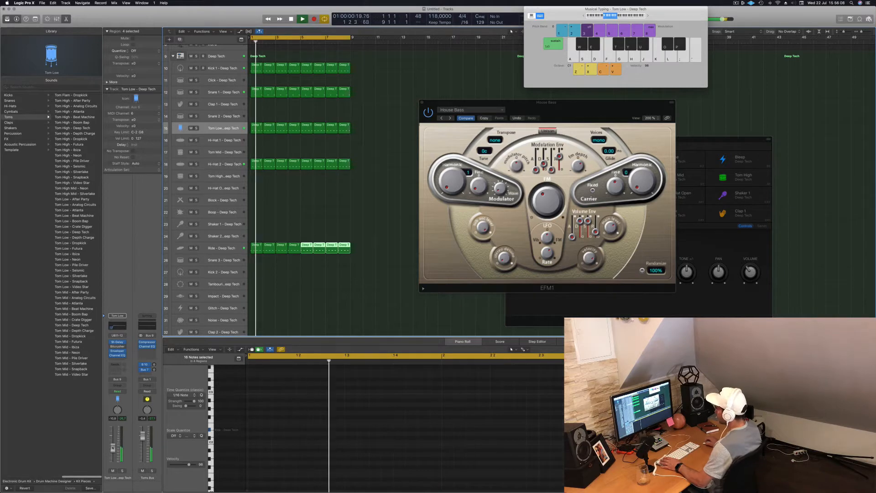
pyautogui.click(180, 248)
pyautogui.press('space')
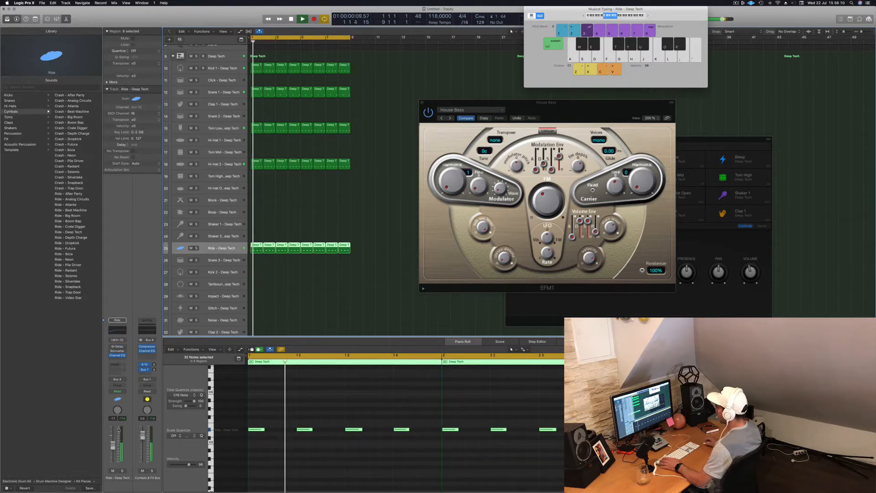
# Lower the Ride track's volume and load the Dual Resonating preset in its Stereo Delay while replaying the loop
pyautogui.moveTo(113, 445); pyautogui.dragTo(113, 454)
pyautogui.click(114, 346)
pyautogui.click(29, 30)
pyautogui.moveTo(135, 39); pyautogui.dragTo(297, 88)
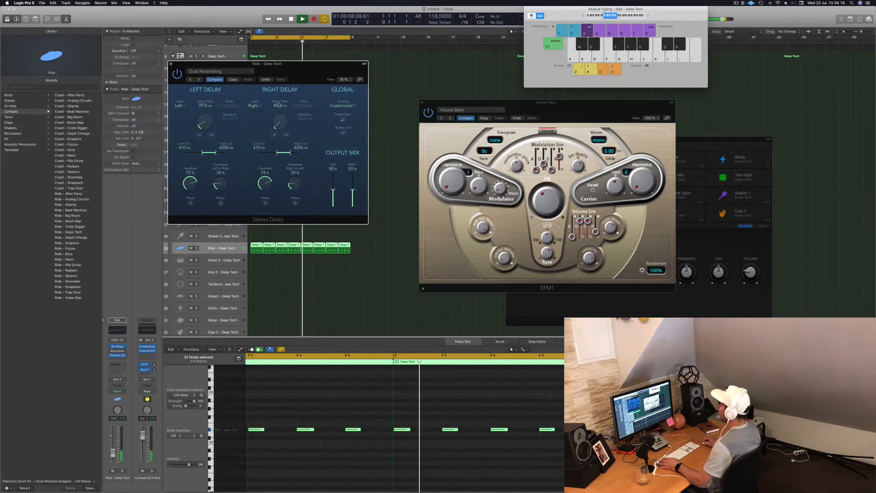
pyautogui.moveTo(113, 458); pyautogui.dragTo(113, 452)
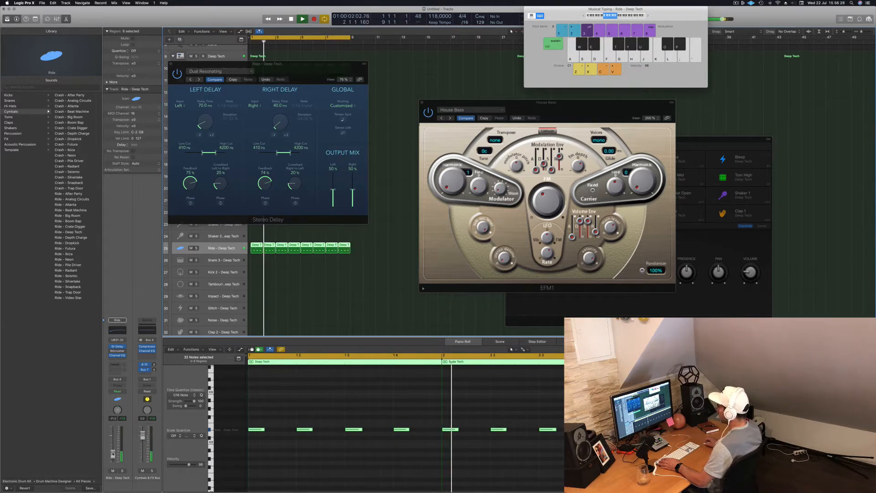
pyautogui.press('Return')
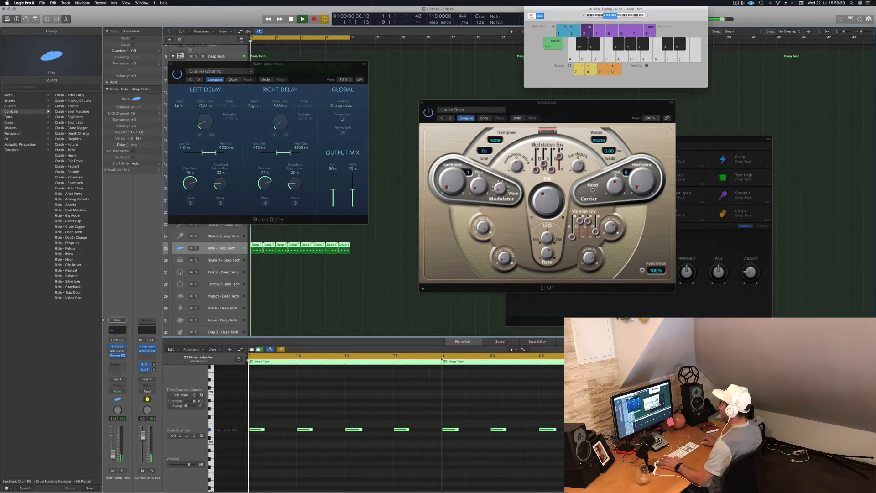
pyautogui.click(171, 64)
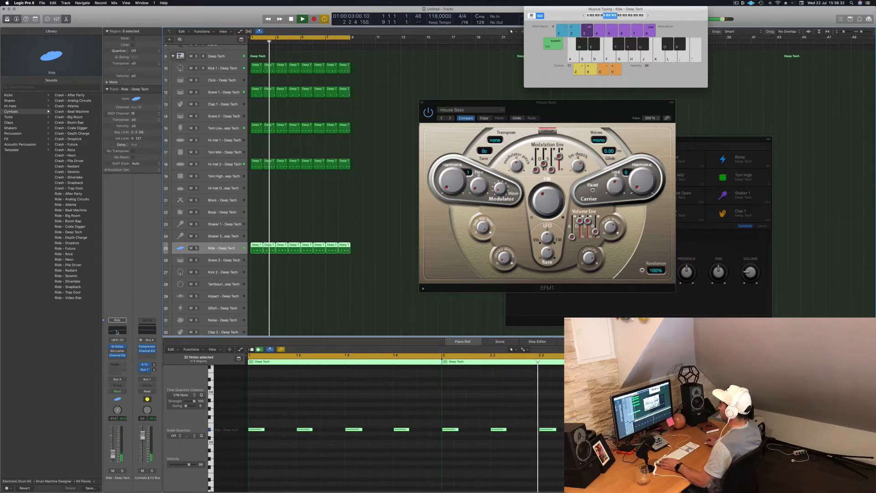
# Add a steep low cut to the Ride's Channel EQ at 48 dB/Oct and 3600 Hz
pyautogui.click(117, 330)
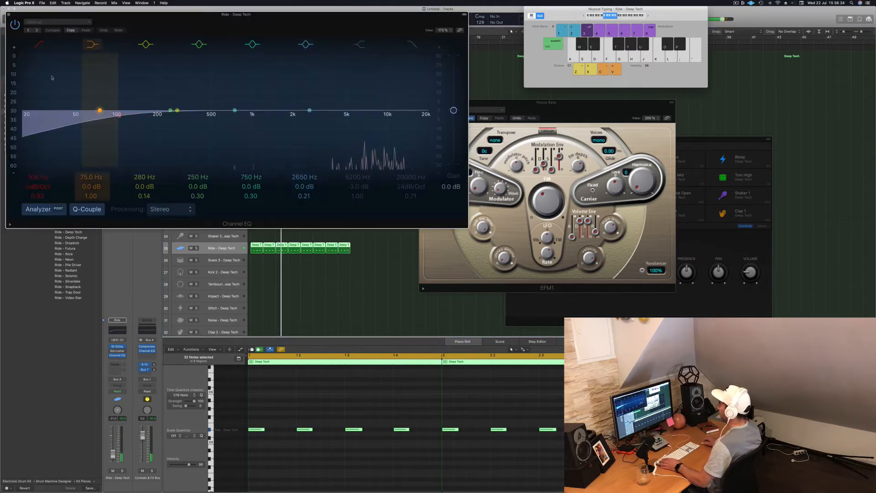
pyautogui.moveTo(42, 189); pyautogui.dragTo(41, 175)
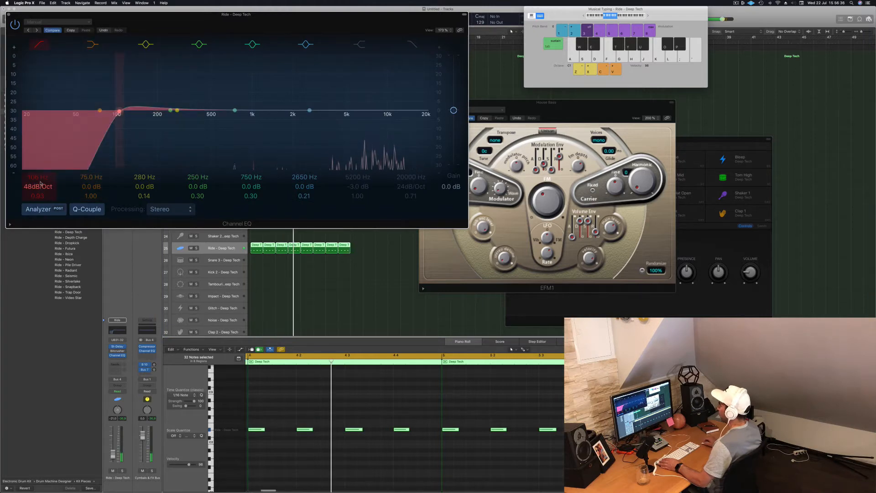
pyautogui.moveTo(57, 109); pyautogui.dragTo(191, 109)
pyautogui.moveTo(254, 112); pyautogui.dragTo(326, 111)
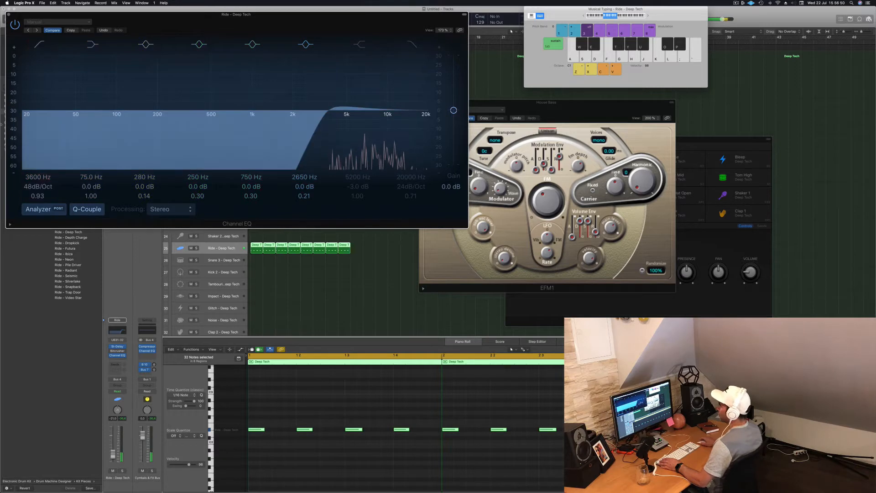
pyautogui.click(8, 15)
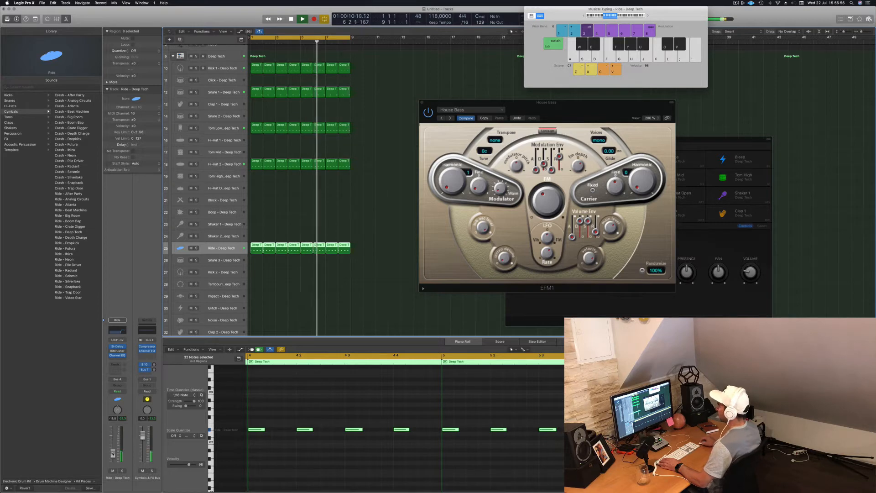
# Raise the high cut on both sides of the Ride's Stereo Delay to 20000 Hz
pyautogui.click(117, 347)
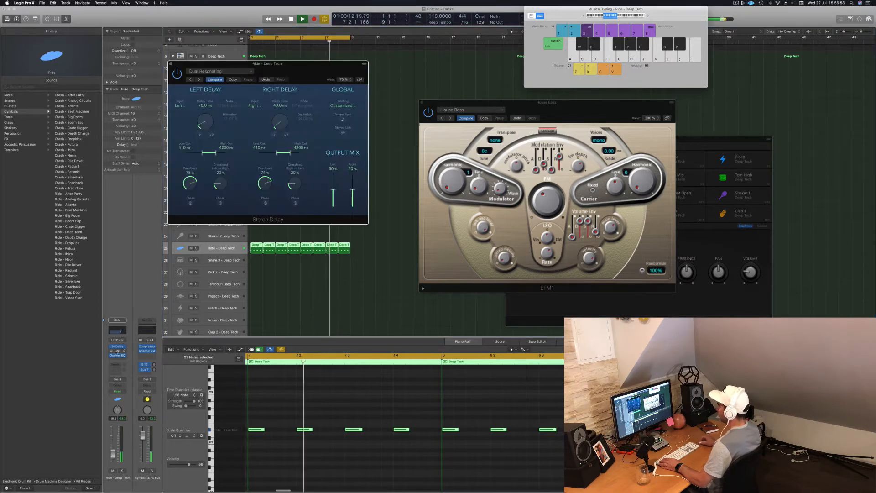
pyautogui.moveTo(217, 153); pyautogui.dragTo(226, 153)
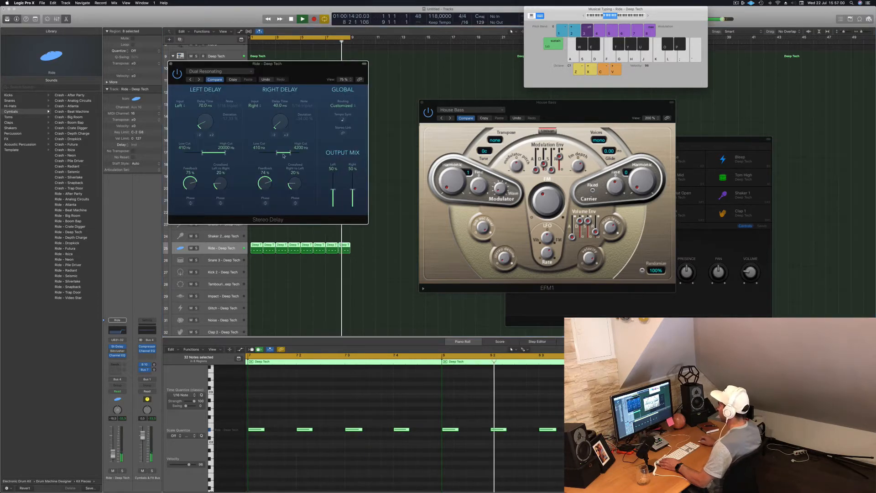
pyautogui.moveTo(307, 77); pyautogui.dragTo(319, 79)
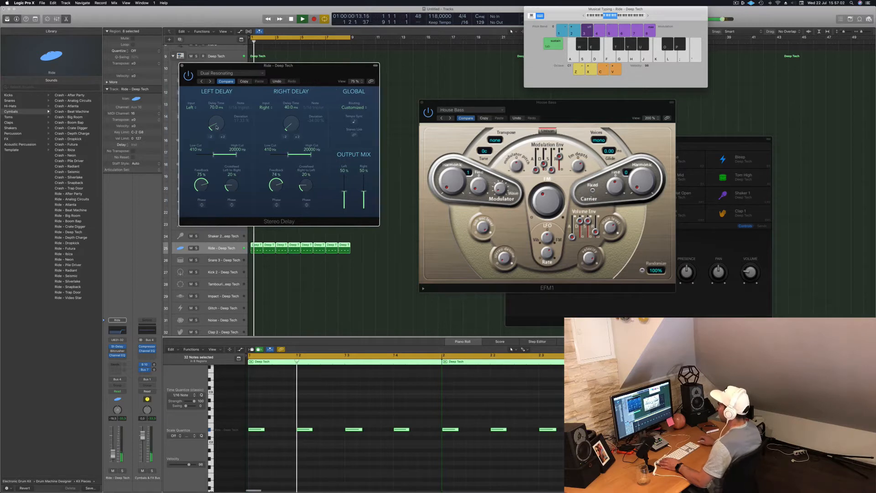
# Audition the Stereo Delay presets backwards from Dual Resonating, through the dual and single note presets, around to Dual Resonating again
pyautogui.click(202, 82)
pyautogui.click(201, 81)
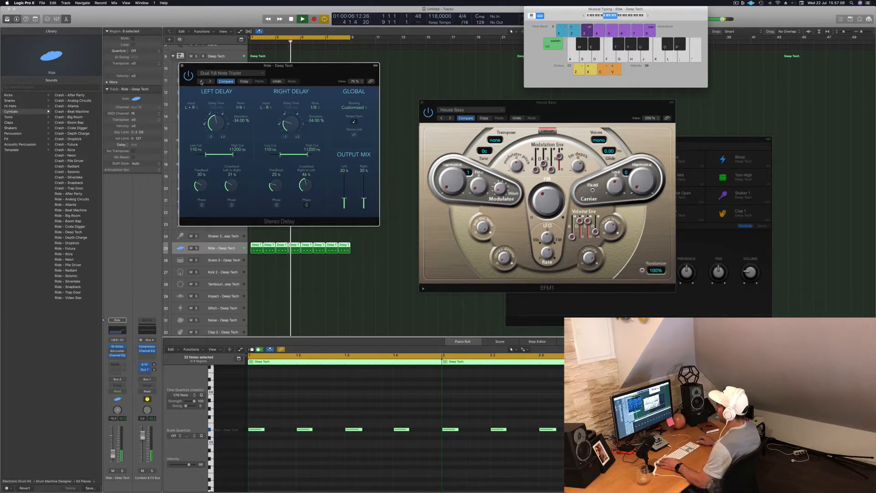
pyautogui.click(202, 82)
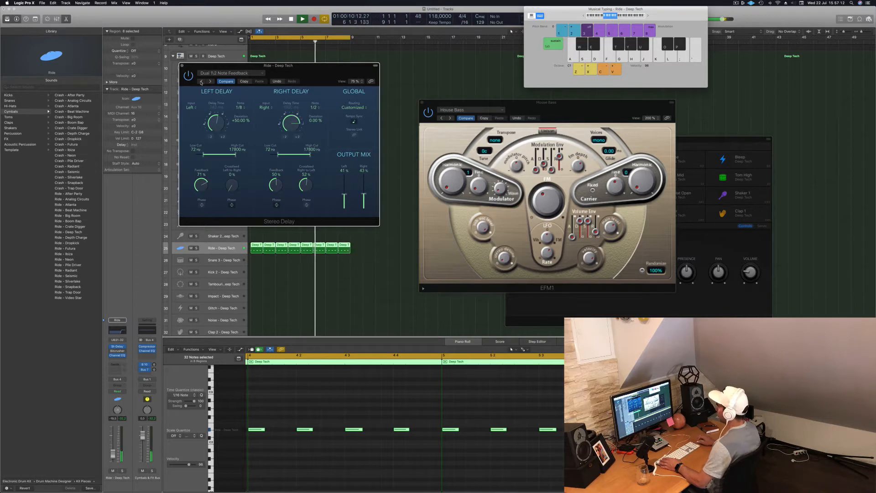
pyautogui.click(201, 81)
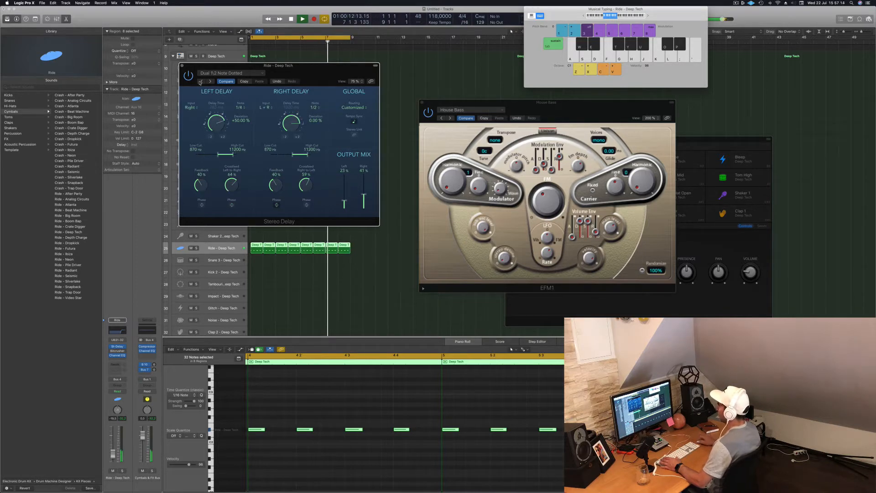
pyautogui.click(200, 83)
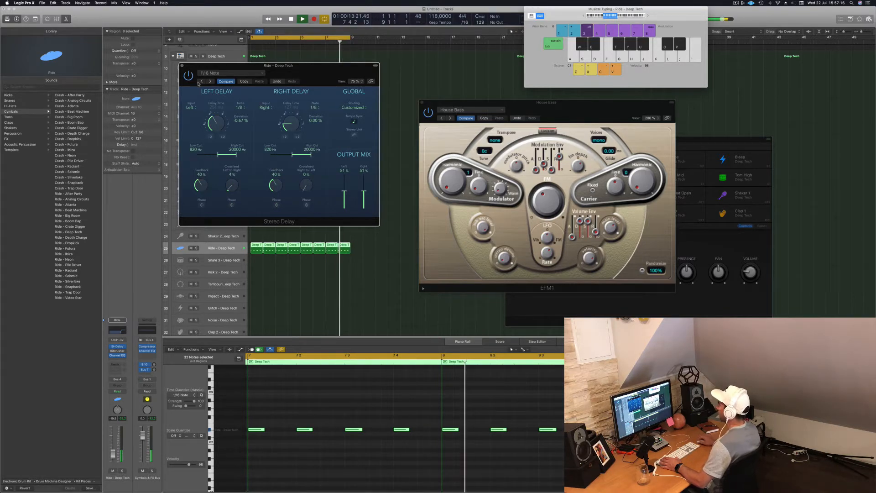
pyautogui.click(200, 81)
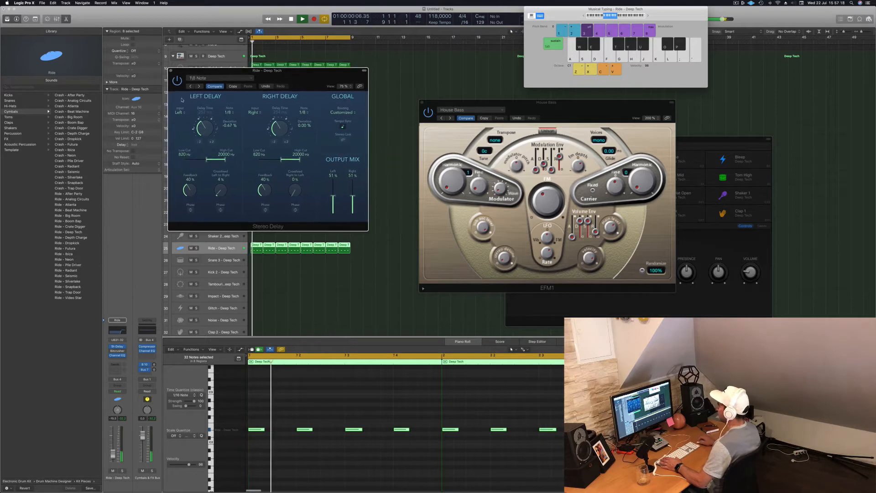
pyautogui.click(190, 86)
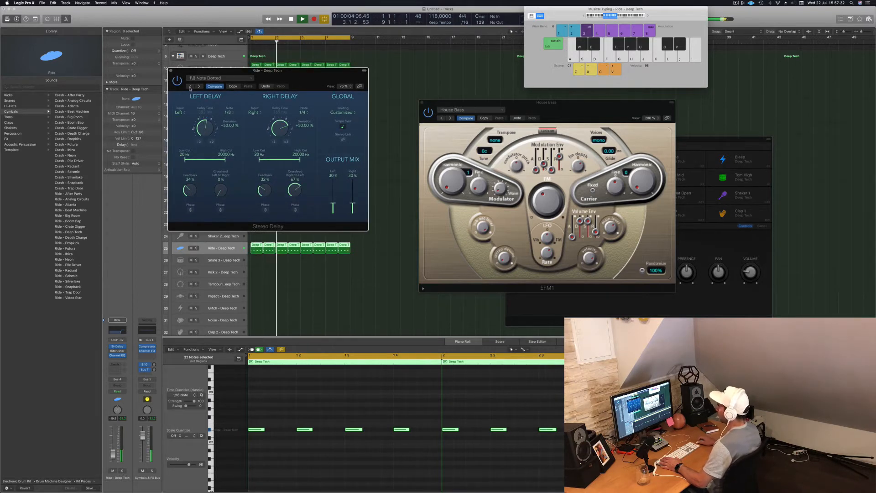
pyautogui.click(190, 87)
pyautogui.click(190, 86)
pyautogui.click(190, 87)
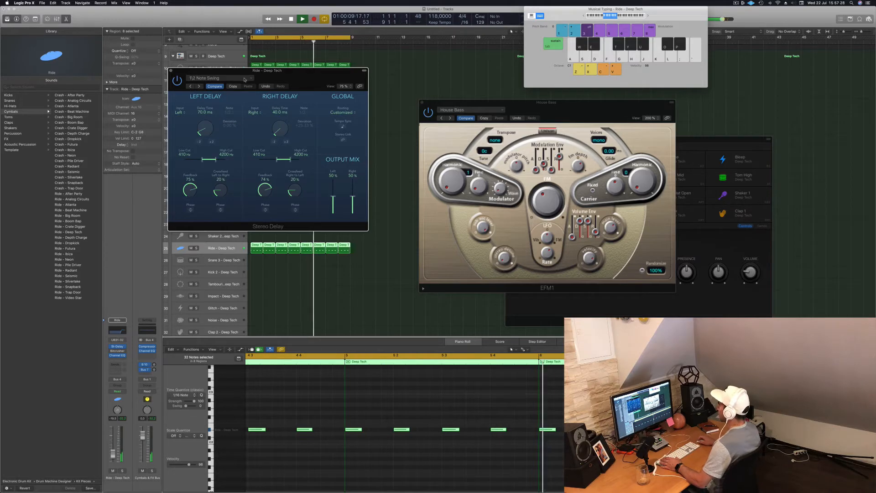
pyautogui.click(190, 87)
# Load the Dual 1/16 Slap preset in the Stereo Delay and raise both high cuts to 20000 Hz
pyautogui.click(244, 79)
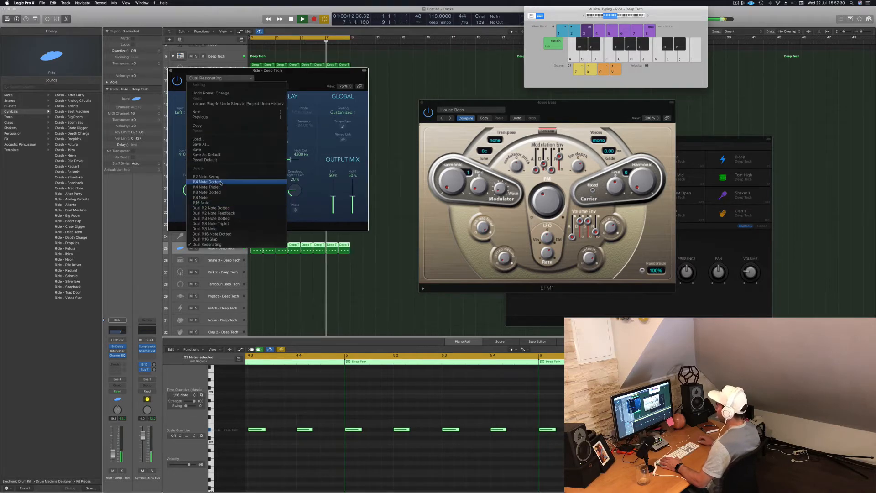
pyautogui.click(215, 239)
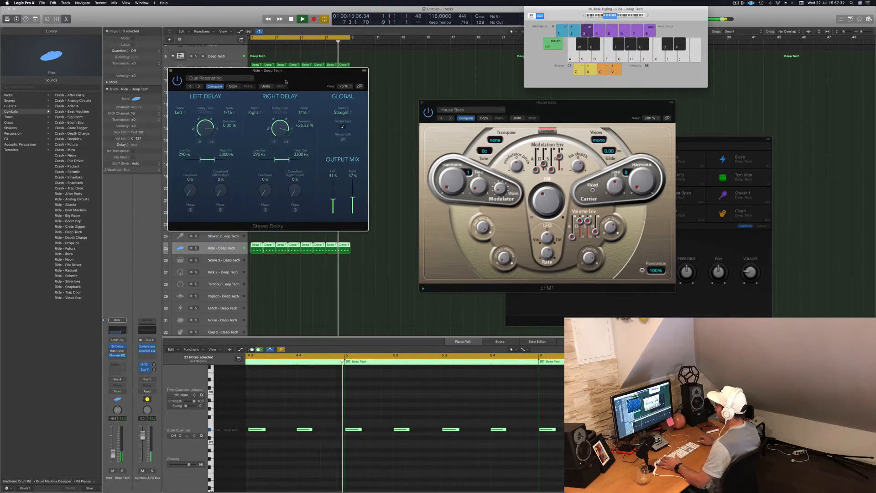
pyautogui.moveTo(226, 157); pyautogui.dragTo(321, 131)
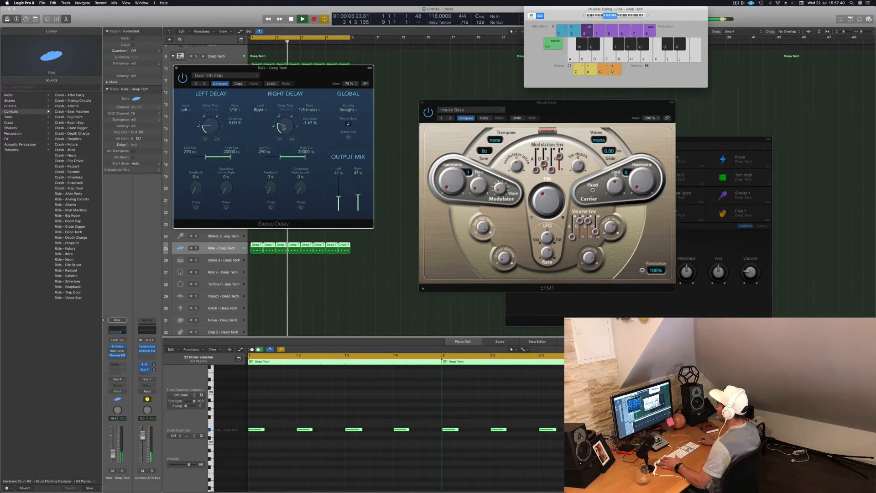
# Set the left delay note to 1/8 and the right to 1/4 triplet, with both deviations at 0.00 %
pyautogui.moveTo(283, 126); pyautogui.dragTo(292, 126)
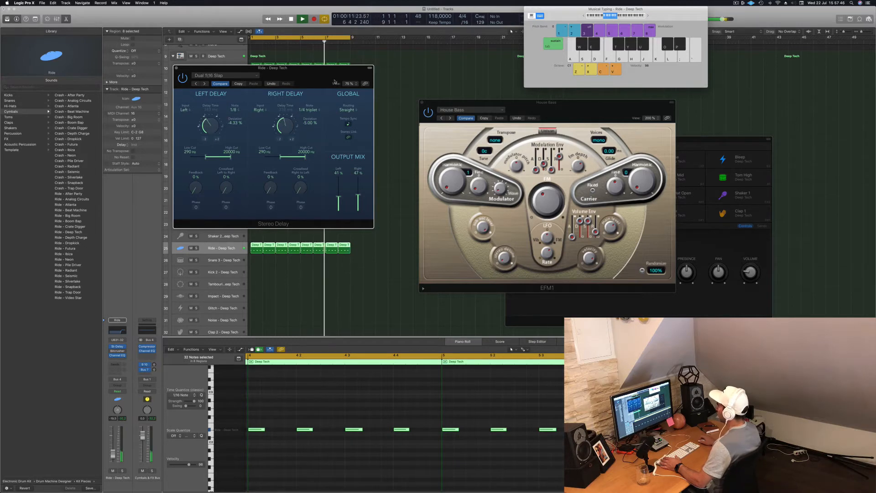
pyautogui.moveTo(335, 83); pyautogui.dragTo(395, 81)
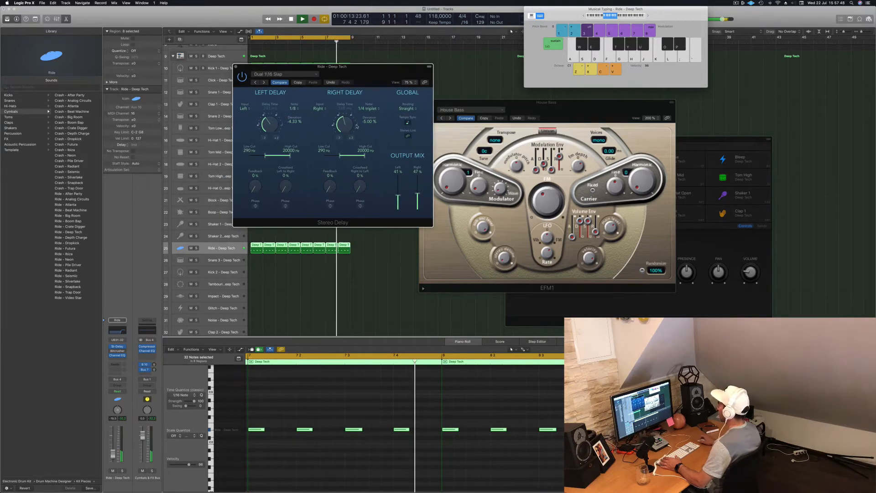
pyautogui.moveTo(366, 126)
pyautogui.mouseDown()
pyautogui.moveTo(366, 137)
pyautogui.moveTo(365, 122)
pyautogui.mouseUp()
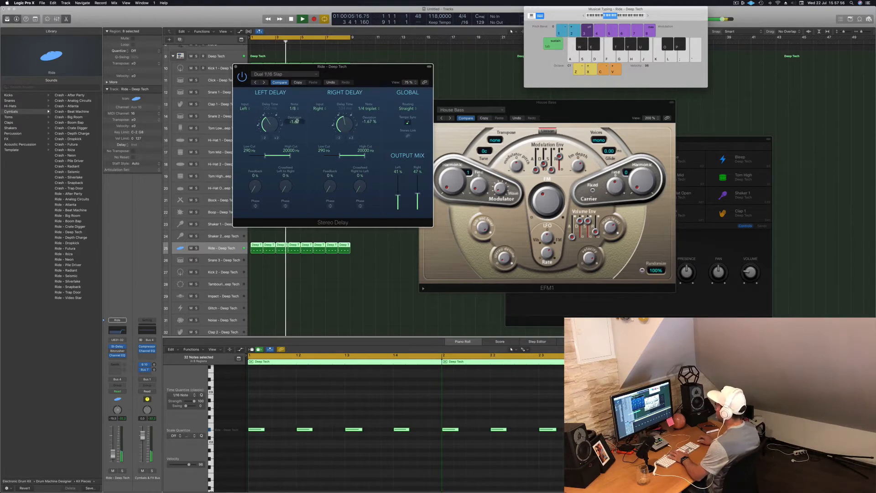
pyautogui.keyDown('alt'); pyautogui.click(369, 121); pyautogui.keyUp('alt')
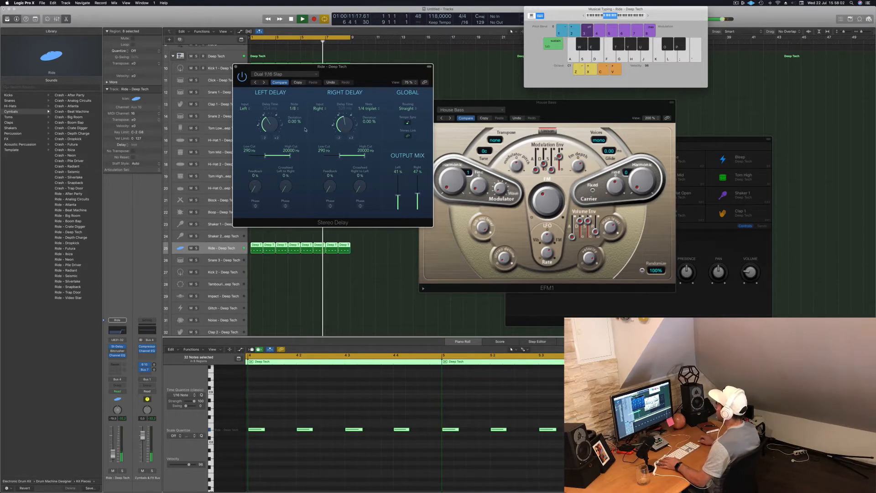
# Readjust both delay times, with the right note at 1/8 dotted, and set the delay routing to Crossfeed
pyautogui.moveTo(268, 122); pyautogui.dragTo(347, 123)
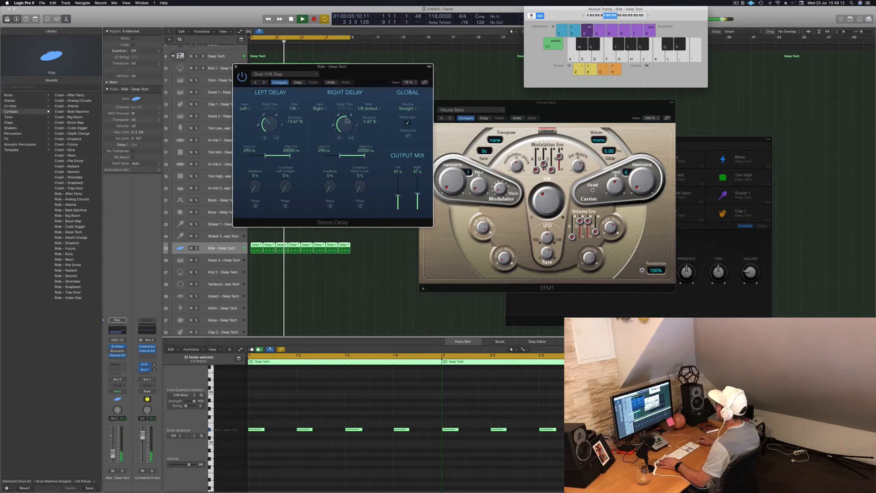
pyautogui.click(406, 109)
pyautogui.click(412, 115)
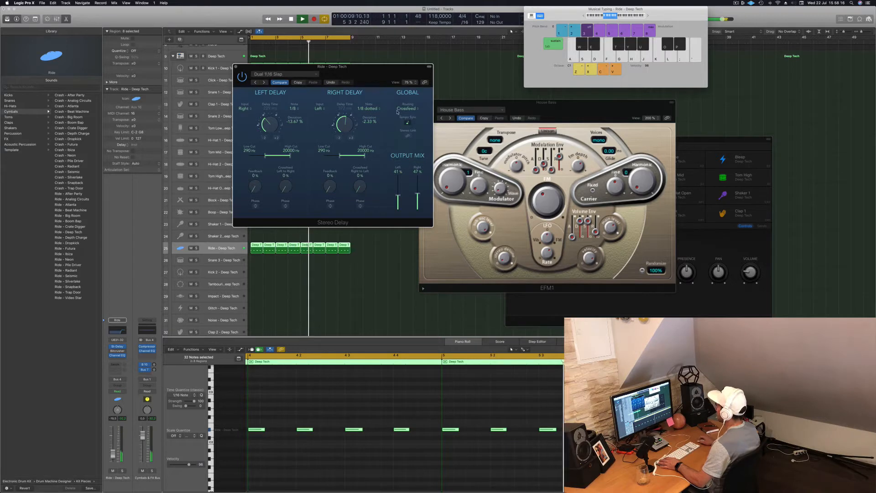
pyautogui.moveTo(368, 82); pyautogui.dragTo(488, 87)
pyautogui.moveTo(471, 129); pyautogui.dragTo(468, 131)
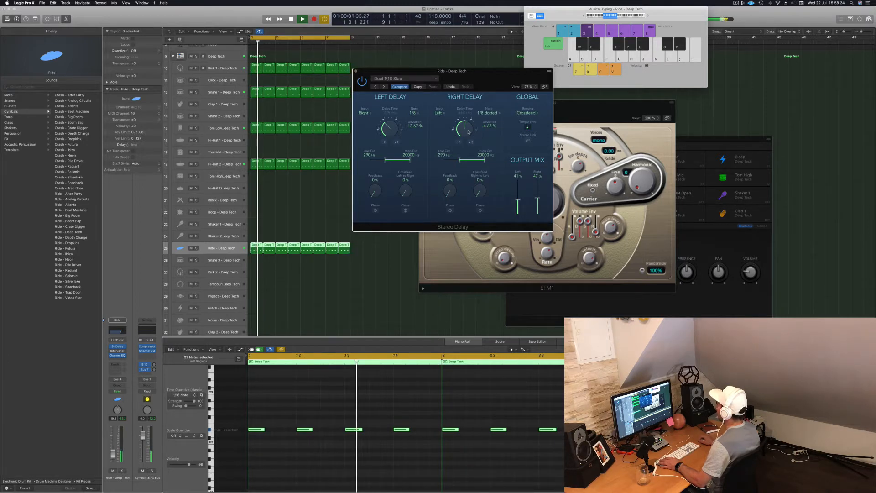
pyautogui.moveTo(394, 130); pyautogui.dragTo(396, 113)
# Load the 1/8 Note preset in the Ride's Stereo Delay, leave its routing at Customized and close the plug-in window
pyautogui.click(404, 78)
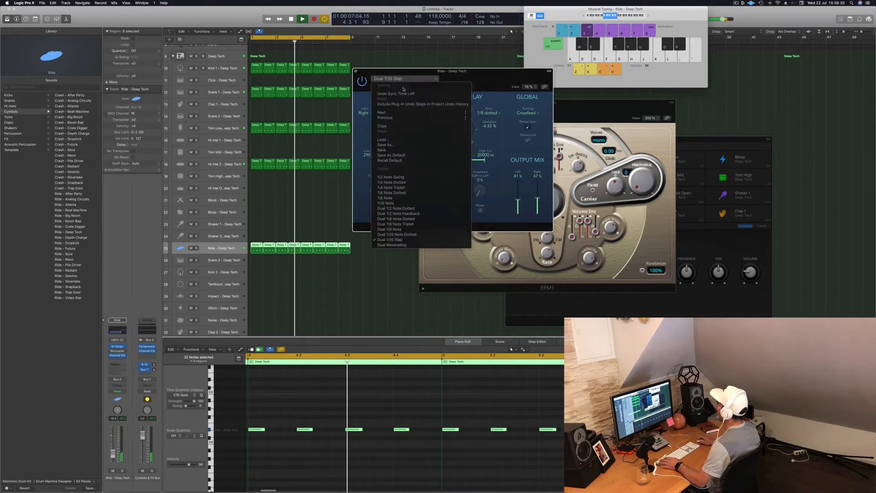
pyautogui.click(401, 199)
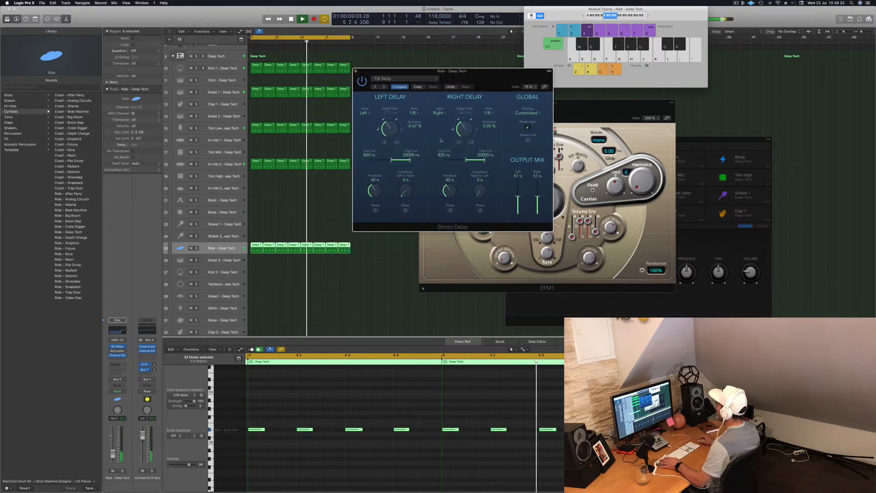
pyautogui.moveTo(485, 74); pyautogui.dragTo(413, 93)
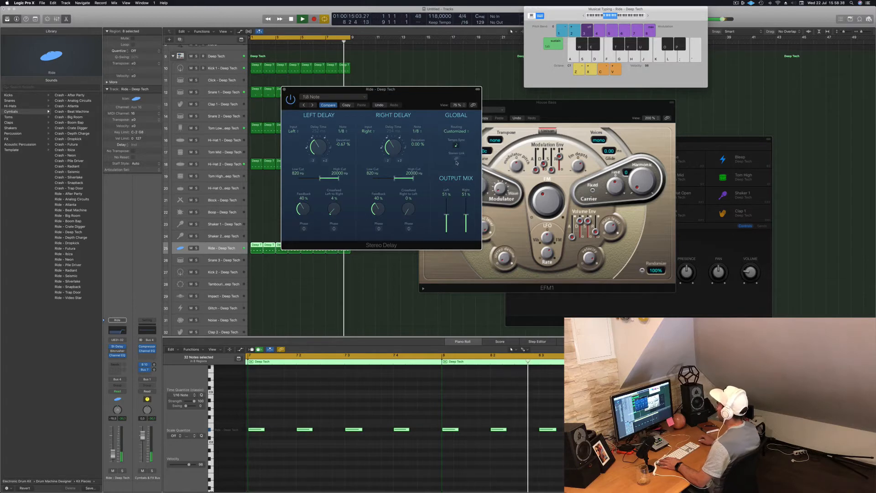
pyautogui.click(455, 131)
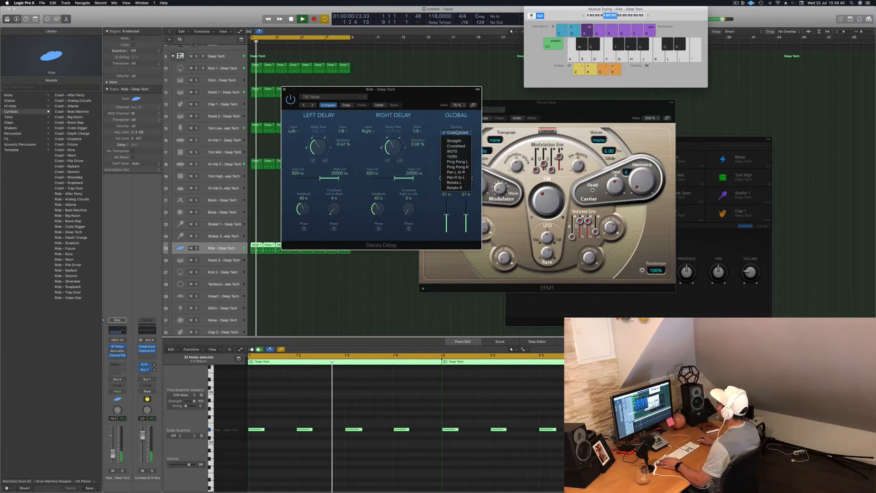
pyautogui.click(437, 118)
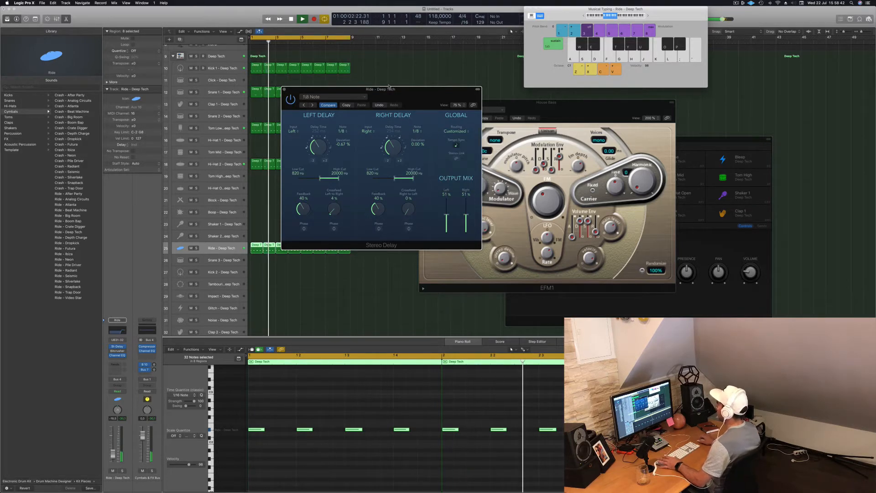
pyautogui.click(283, 89)
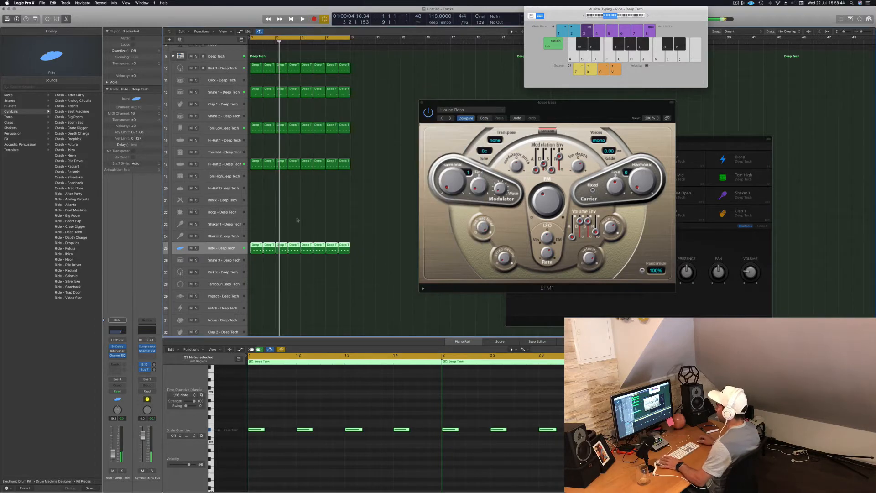
pyautogui.scroll(3, 383, 206)
pyautogui.scroll(4, 384, 206)
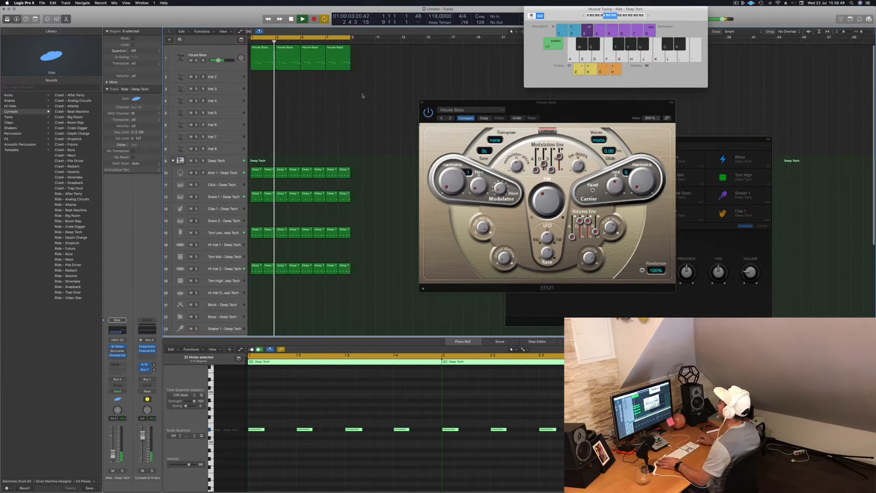
# Open the Alchemy instrument on the Inst 2 track and repeat all bass and drum regions up to bar 33
pyautogui.click(230, 79)
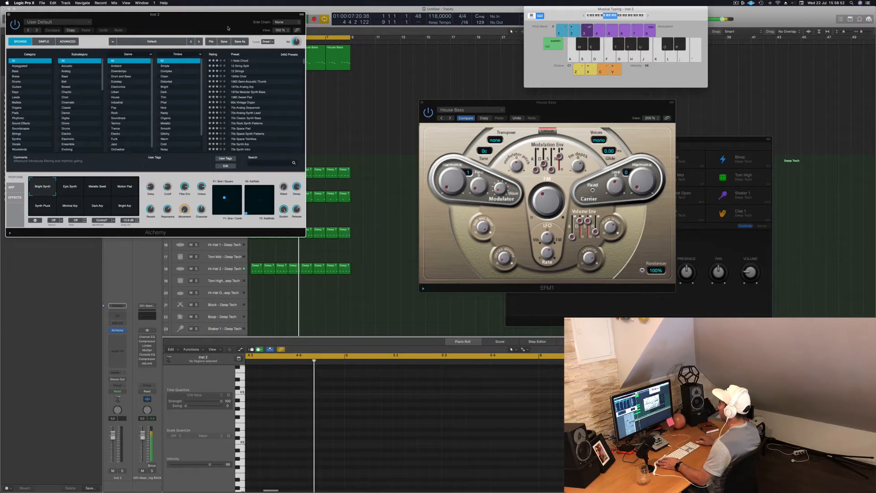
pyautogui.click(353, 129)
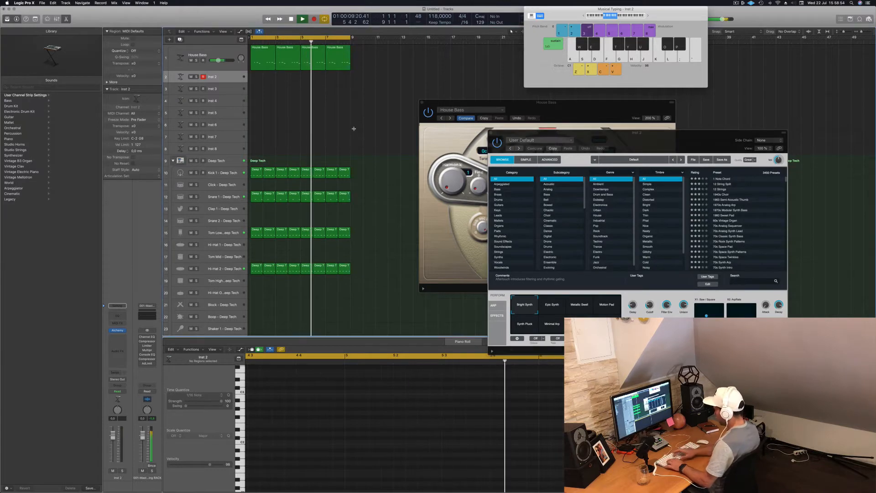
pyautogui.press('super+a')
pyautogui.press('super+r')
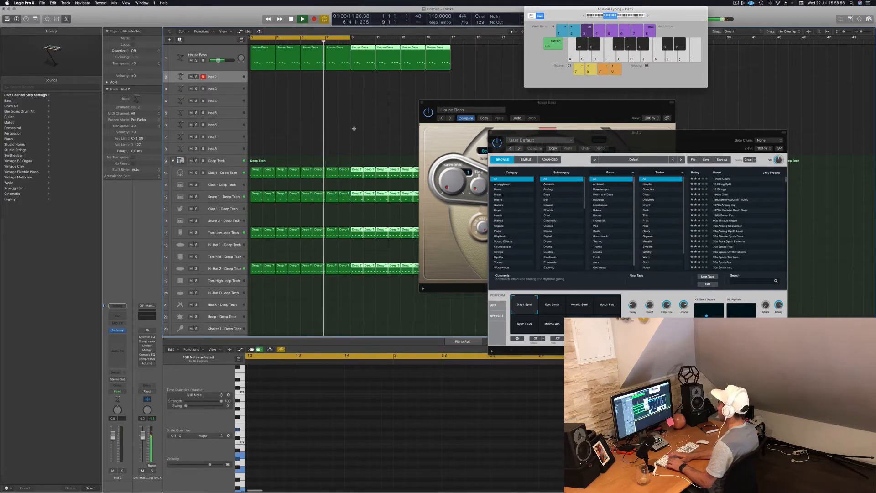
# Rearrange the Musical Typing, House Bass and Alchemy windows, clearing the region selection and restarting playback from the beginning
pyautogui.moveTo(570, 9); pyautogui.dragTo(319, 151)
pyautogui.moveTo(538, 111); pyautogui.dragTo(834, 73)
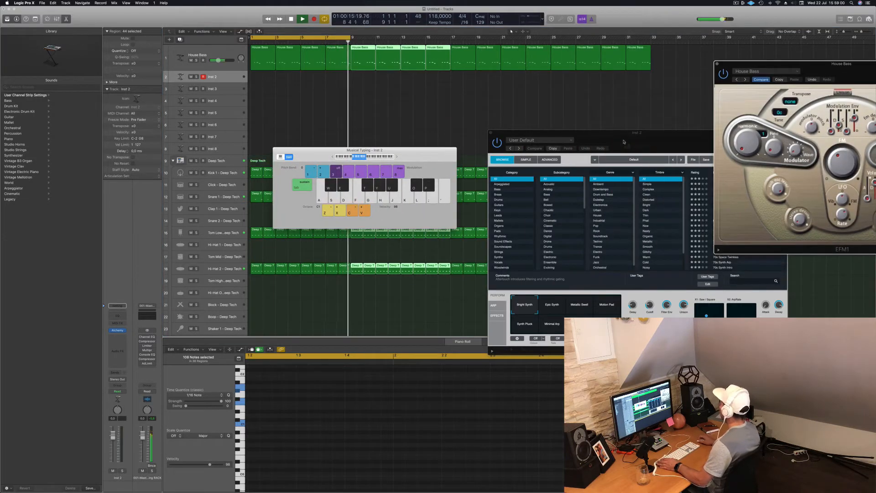
pyautogui.press('shift+super+a')
pyautogui.press('Return')
pyautogui.moveTo(633, 148)
pyautogui.mouseDown()
pyautogui.moveTo(526, 150)
pyautogui.moveTo(623, 147)
pyautogui.mouseUp()
pyautogui.moveTo(322, 156); pyautogui.dragTo(289, 166)
pyautogui.moveTo(627, 135); pyautogui.dragTo(586, 105)
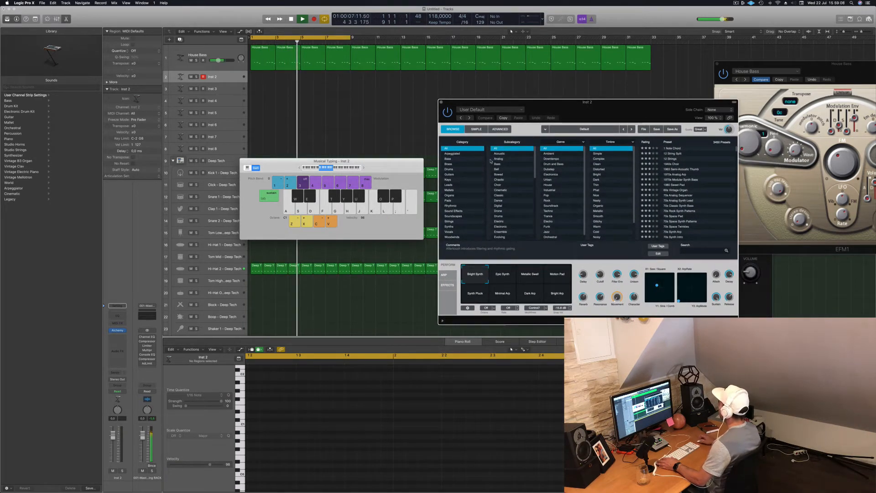
# Filter the Alchemy presets to the Vocals category and load What I Am on the Inst 2 track
pyautogui.click(455, 231)
pyautogui.scroll(-15, 663, 199)
pyautogui.scroll(-10, 708, 194)
pyautogui.scroll(-10, 710, 192)
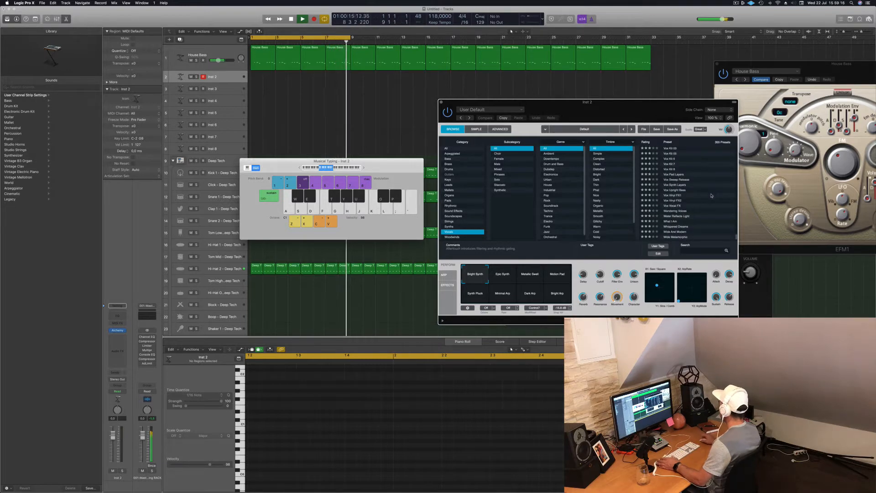
pyautogui.click(672, 222)
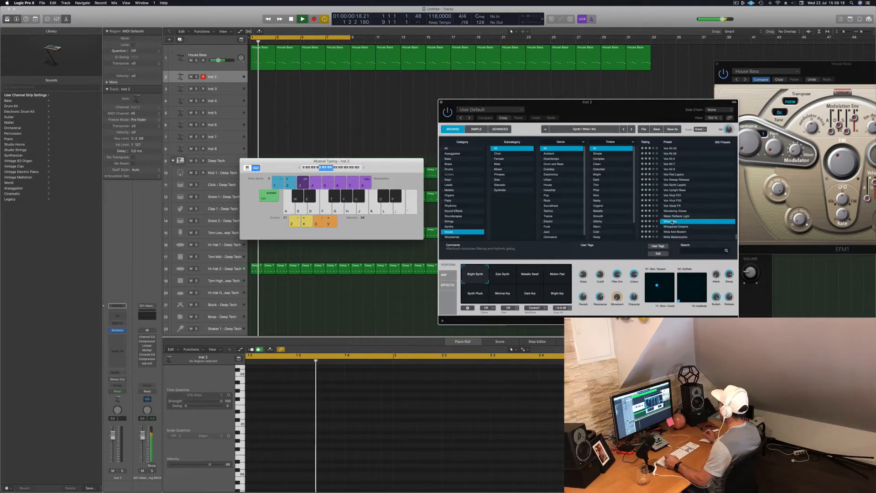
pyautogui.moveTo(618, 104)
pyautogui.mouseDown()
pyautogui.moveTo(645, 64)
pyautogui.moveTo(616, 89)
pyautogui.mouseUp()
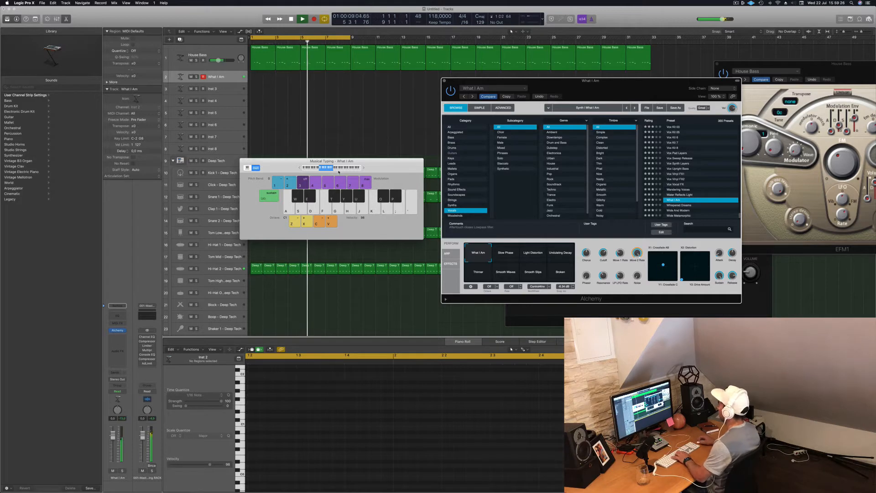
# Set the Musical Typing octave to C3 and lower the What I Am track's volume fader
pyautogui.press('x')
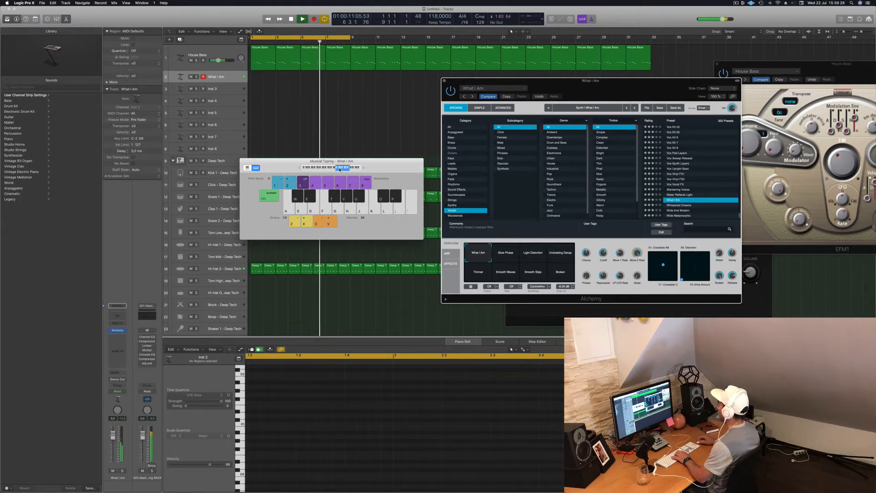
pyautogui.press('z')
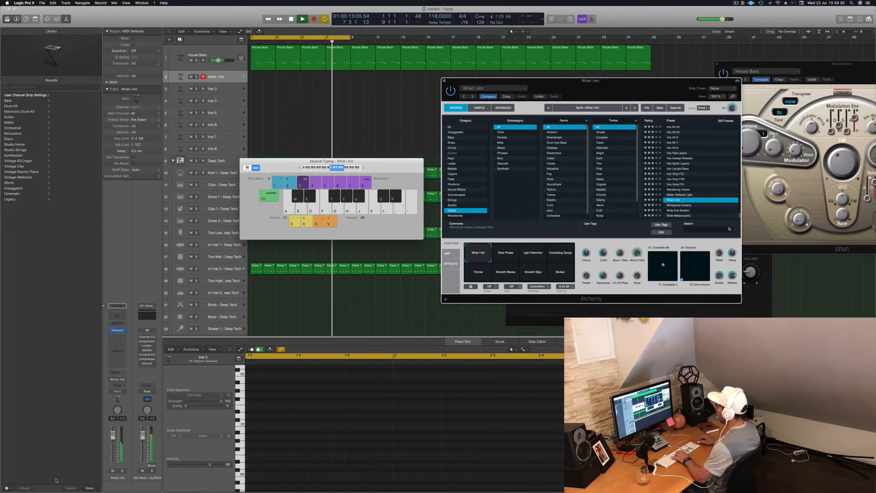
pyautogui.moveTo(112, 437); pyautogui.dragTo(112, 448)
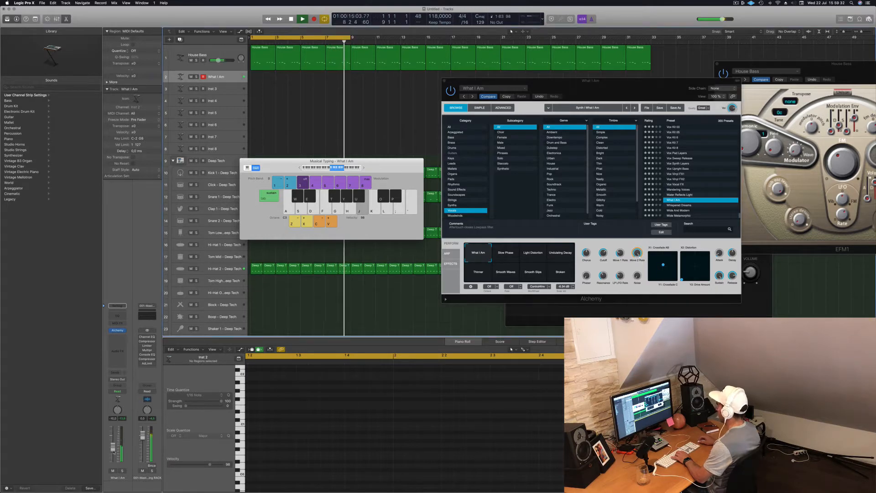
# Try the Light Distortion variation and the Water Reflects Light preset, and load the Vox Vocal FX preset in Alchemy
pyautogui.click(533, 252)
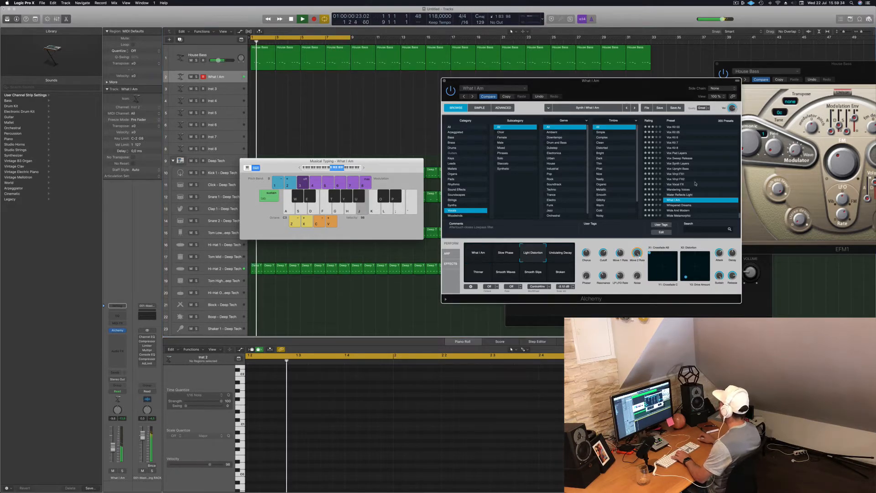
pyautogui.click(683, 195)
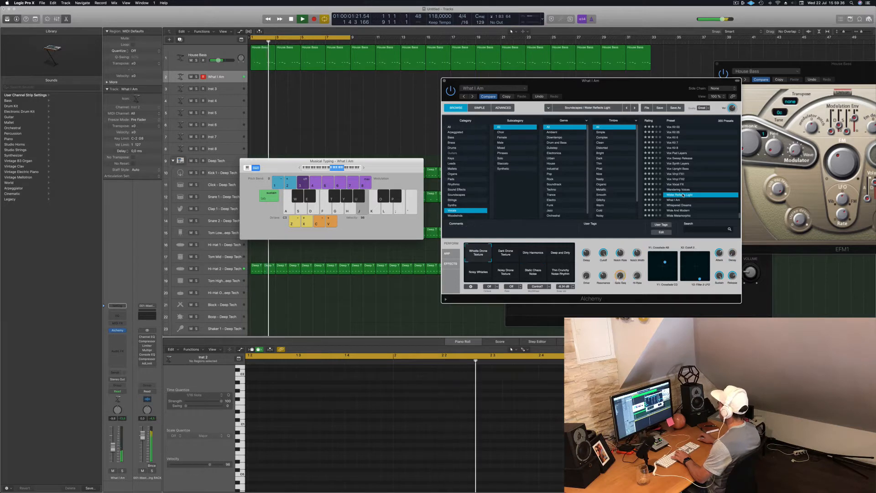
pyautogui.click(677, 184)
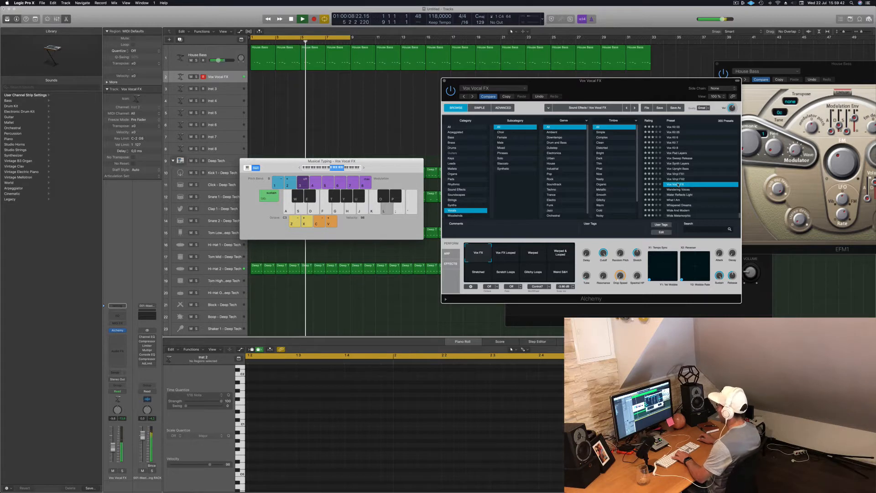
# Audition the Vox FX Looped, Warped, Warped & Looped, Stretched and Scratch Loops variations of the Vox Vocal FX preset with played notes
pyautogui.press('g')
pyautogui.click(505, 259)
pyautogui.click(533, 258)
pyautogui.press('j')
pyautogui.click(559, 255)
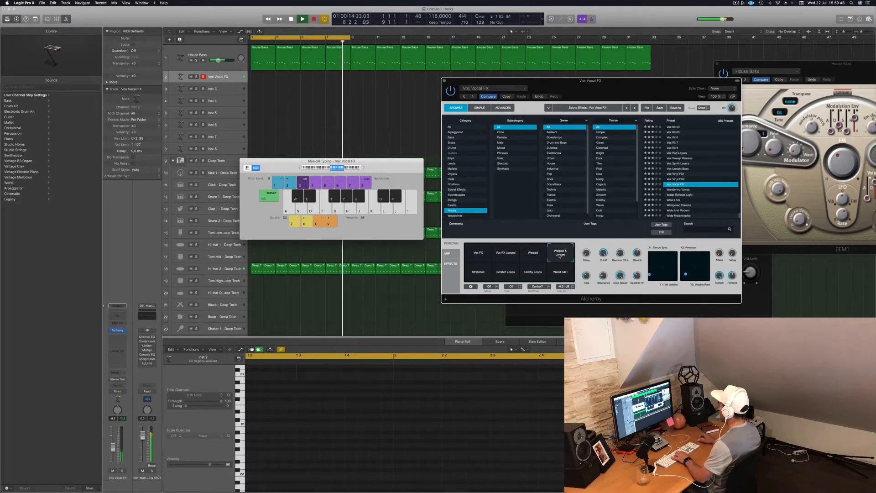
pyautogui.click(467, 276)
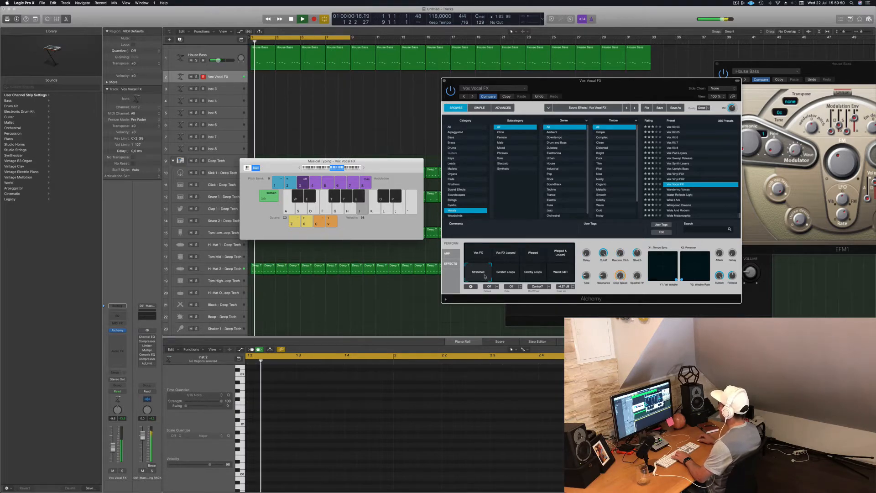
pyautogui.click(507, 276)
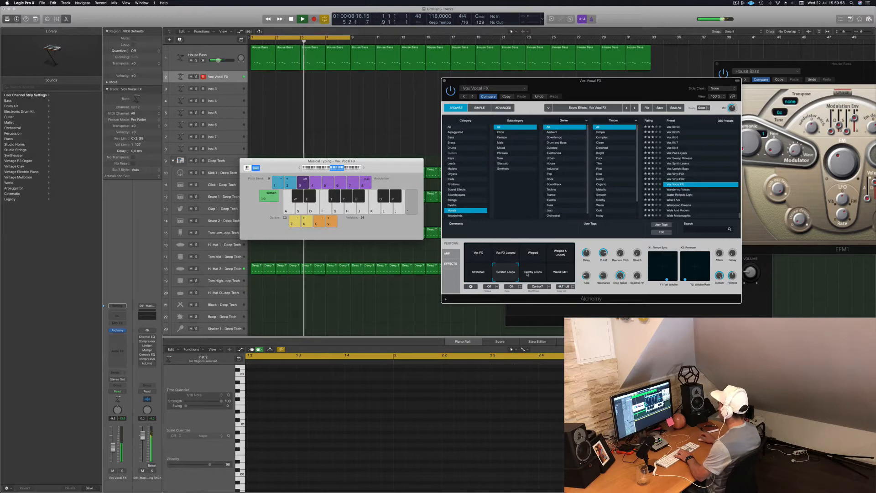
pyautogui.press('l')
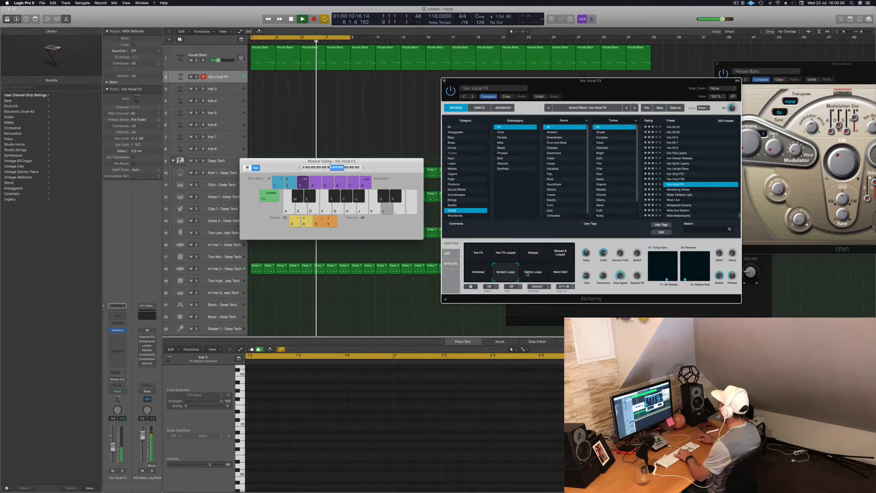
# Audition the Glitchy Loops and Weird S&H variations and return to Vox FX
pyautogui.click(527, 273)
pyautogui.click(560, 273)
pyautogui.click(477, 252)
pyautogui.press('l')
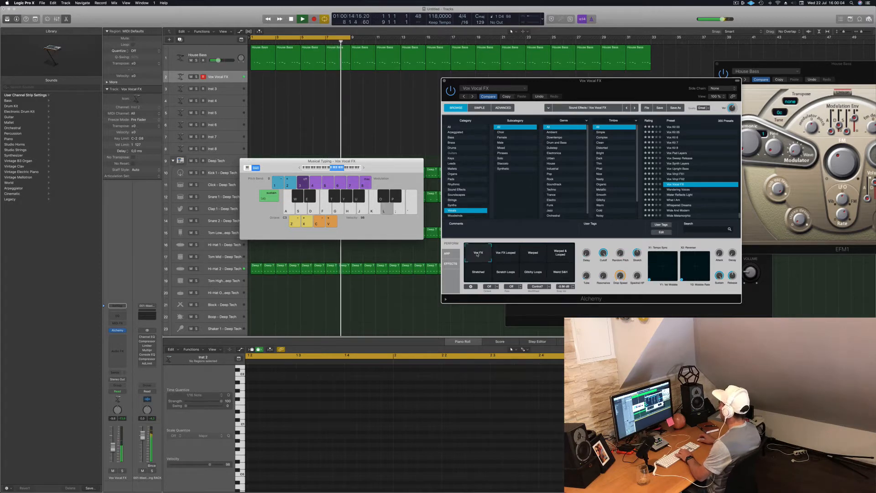
# Compare the Vox FX variation with Warped & Looped and Warped by playing test notes, ending on Vox FX
pyautogui.press('h')
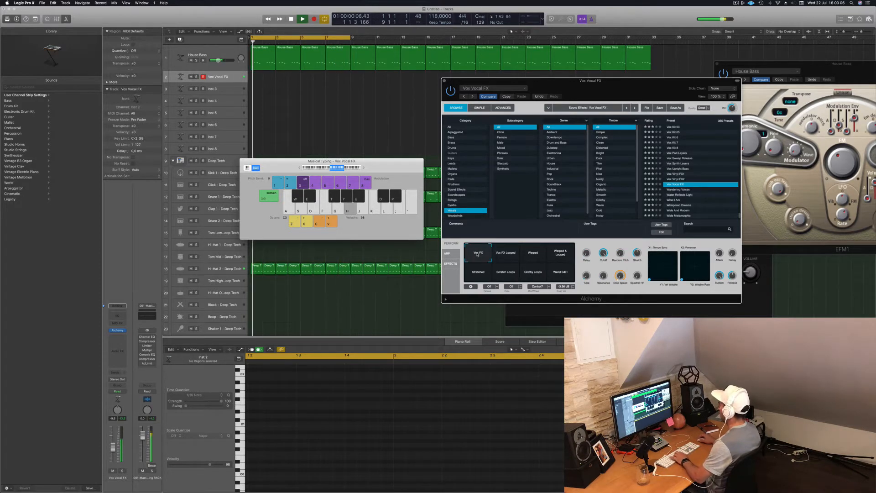
pyautogui.press('k')
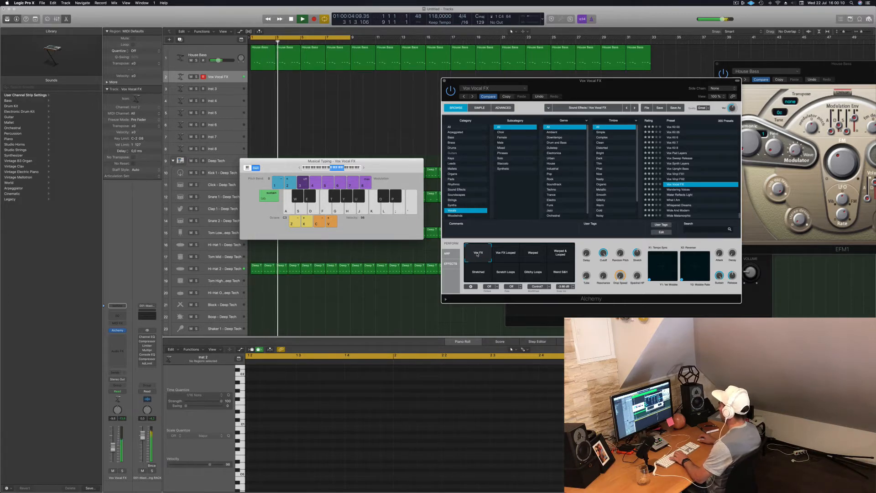
pyautogui.press('h')
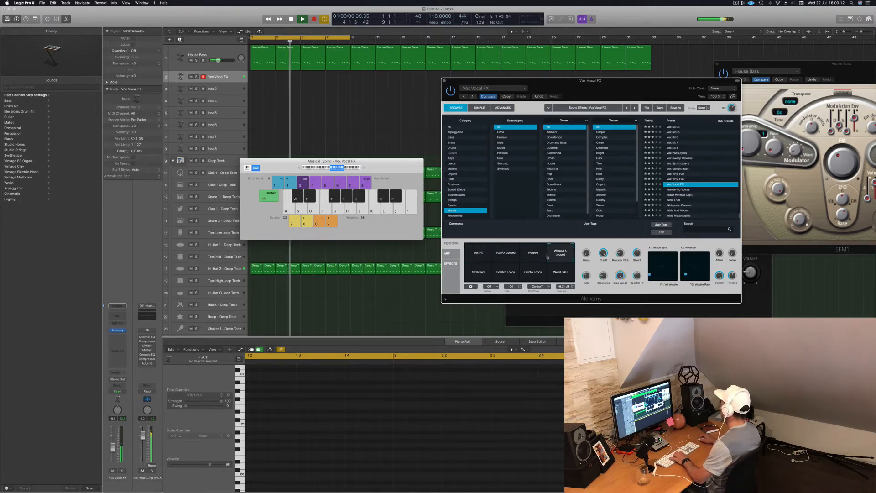
pyautogui.click(530, 255)
pyautogui.press('h')
pyautogui.click(477, 255)
pyautogui.press('k')
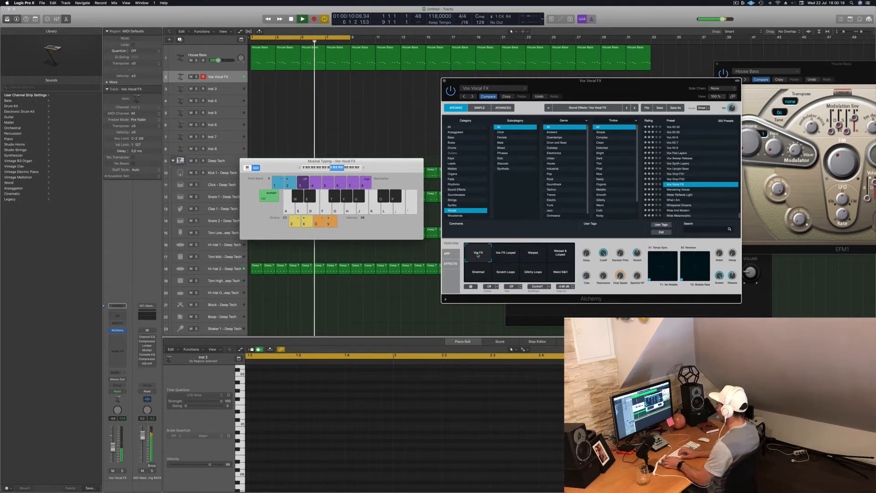
pyautogui.press('k')
# Record a Vox Vocal FX part over the eight-bar cycle and play it back from the start
pyautogui.press('r')
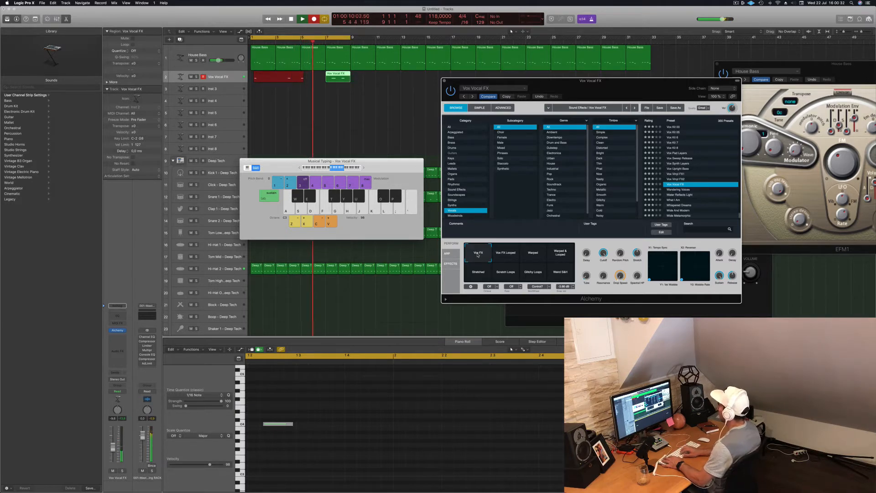
pyautogui.press('space')
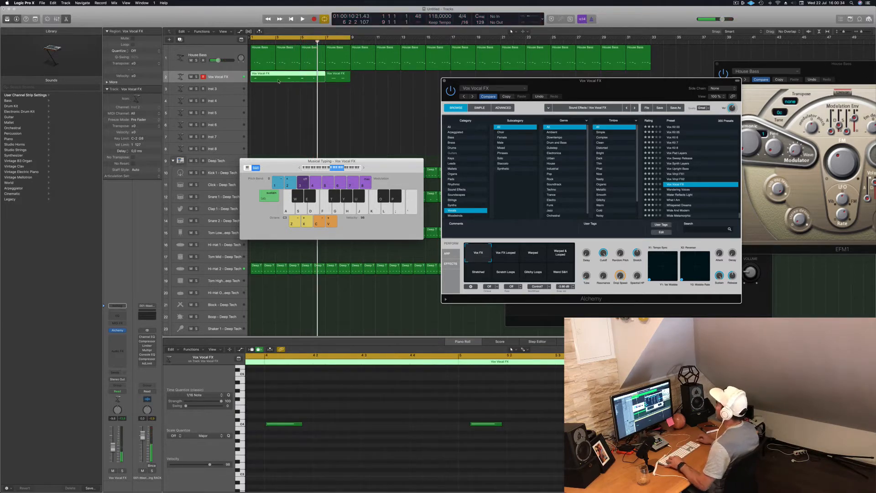
pyautogui.press('Return')
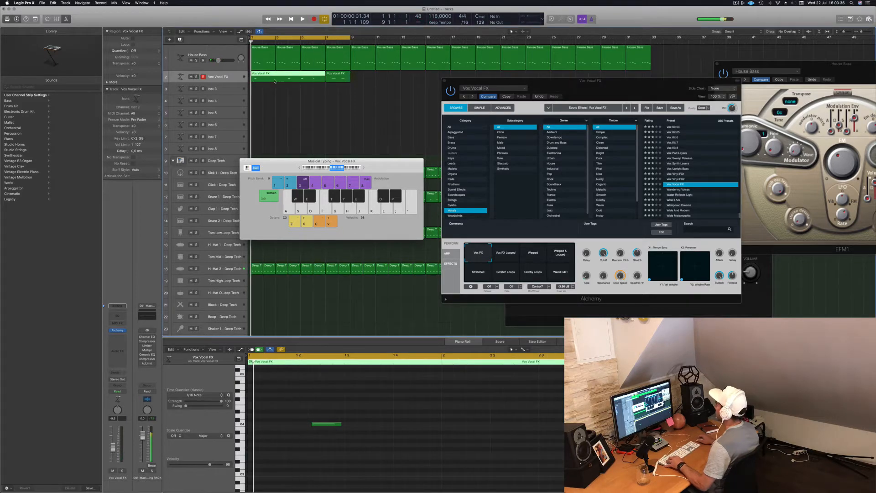
pyautogui.click(277, 96)
pyautogui.press('space')
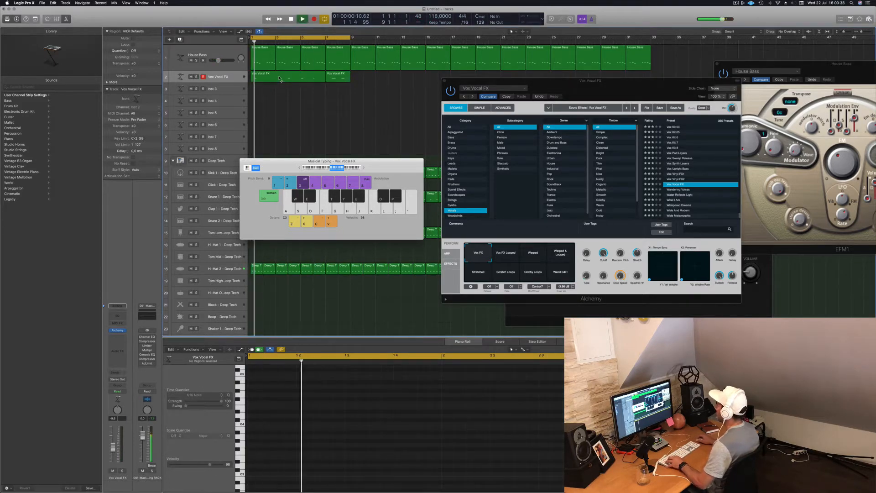
# Split the first Vox Vocal FX region at bar 3, delete its opening two bars and move the remainder to bar 1
pyautogui.click(278, 78)
pyautogui.click(274, 77)
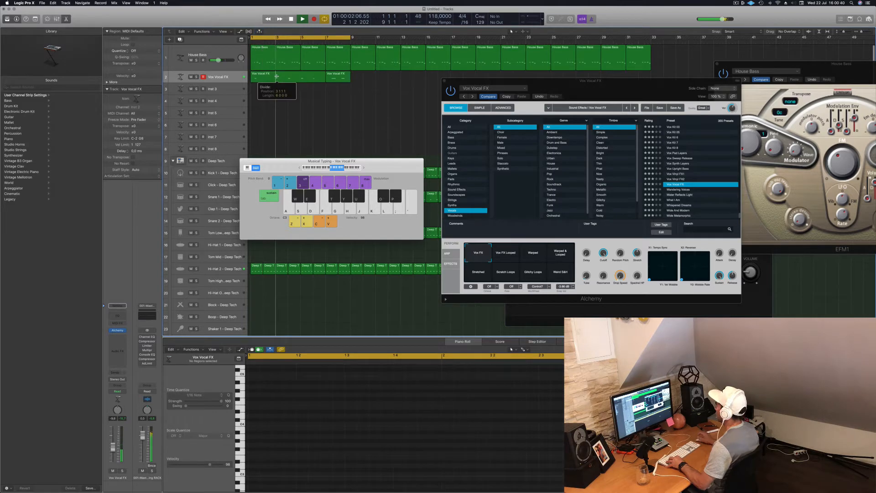
pyautogui.click(264, 78)
pyautogui.press('Delete')
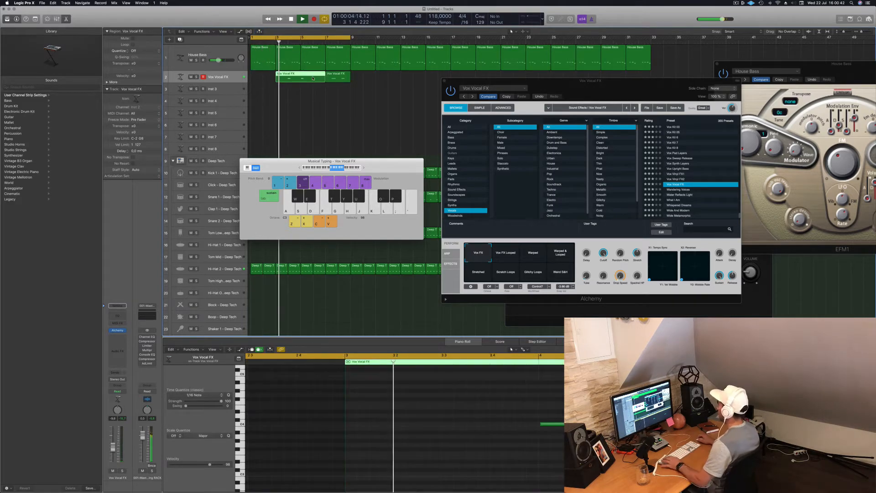
pyautogui.moveTo(311, 76); pyautogui.dragTo(282, 76)
# Copy the Vox Vocal FX note at bar 2 to the start of bar 1 and nudge the short bar 4 note earlier
pyautogui.scroll(-5, 356, 362)
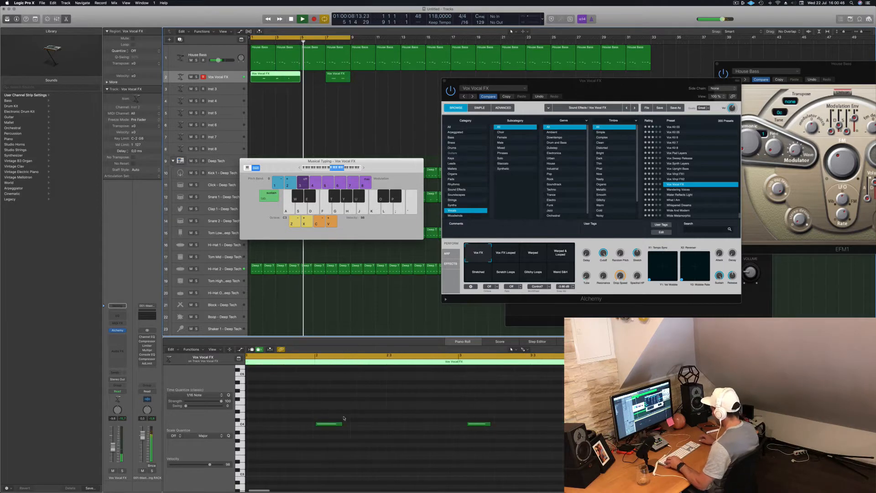
pyautogui.click(356, 423)
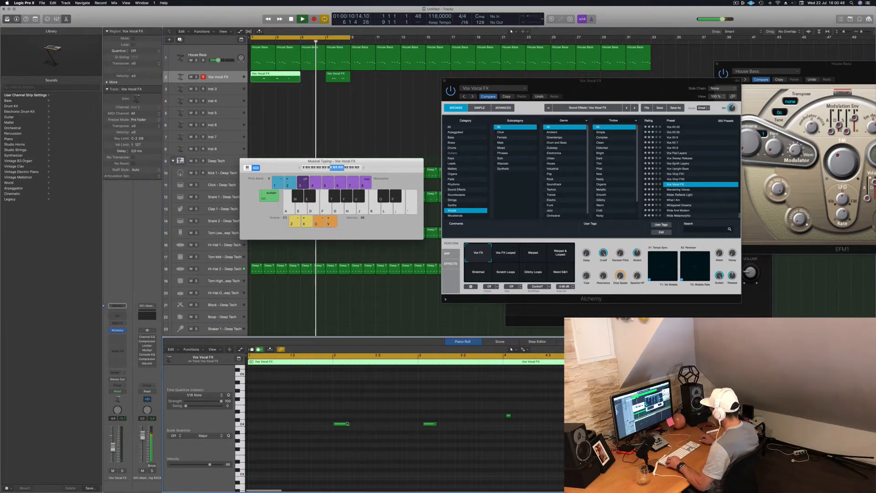
pyautogui.moveTo(342, 424); pyautogui.dragTo(257, 428)
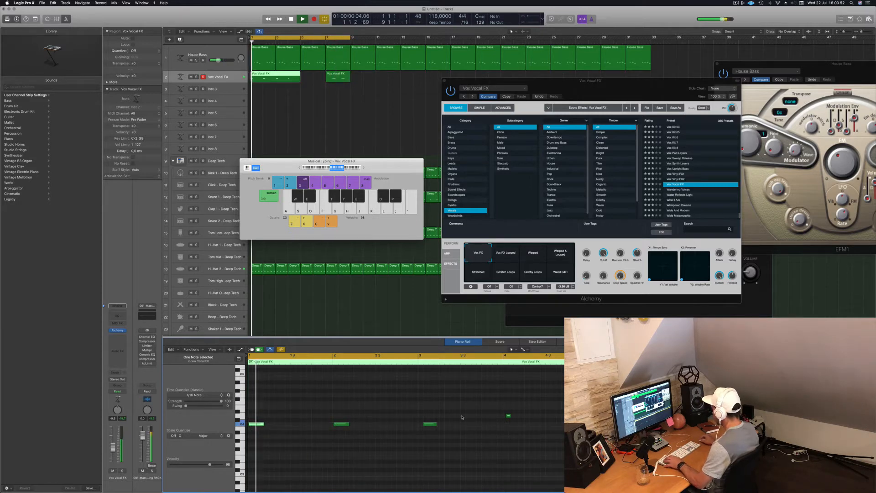
pyautogui.click(508, 416)
pyautogui.hotkey('alt', 'Left')
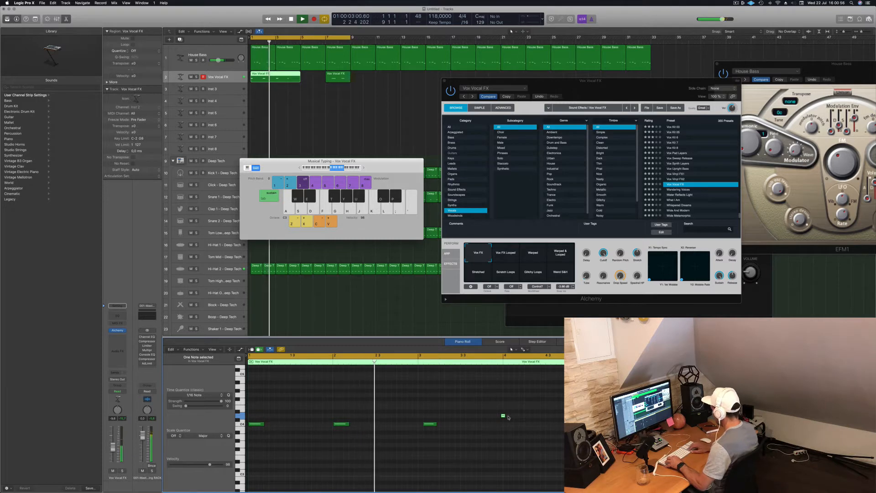
# Lengthen the short Vox Vocal FX note at bar 4 and place a copy of it on beat 3 of bar 1
pyautogui.click(407, 409)
pyautogui.click(505, 415)
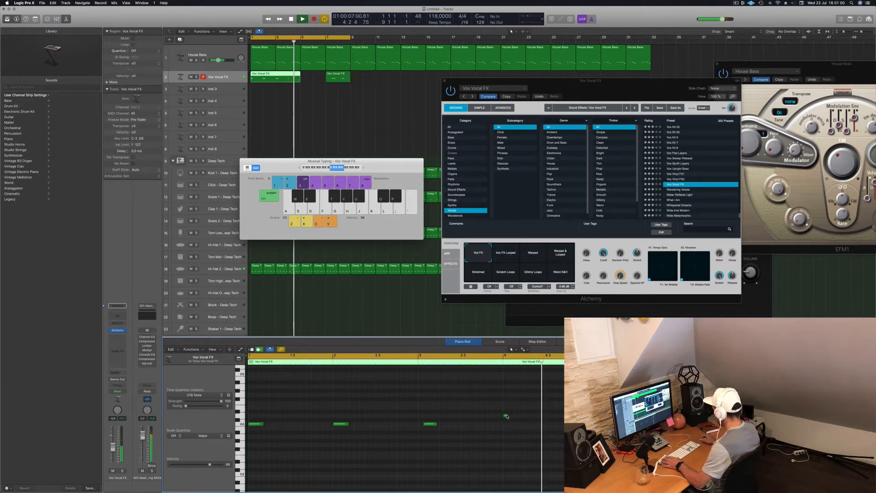
pyautogui.moveTo(506, 416); pyautogui.dragTo(300, 417)
pyautogui.press('space')
pyautogui.press('super+Left')
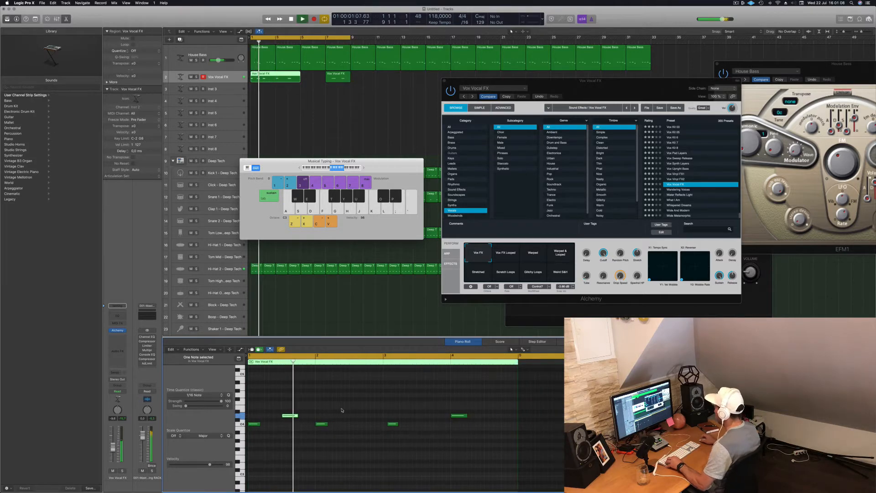
# Copy the longer Vox Vocal FX note from beat 3 of bar 1 to beat 3 of bar 2, and align the short note with the start of bar 3
pyautogui.moveTo(292, 416); pyautogui.dragTo(359, 417)
pyautogui.press('Return')
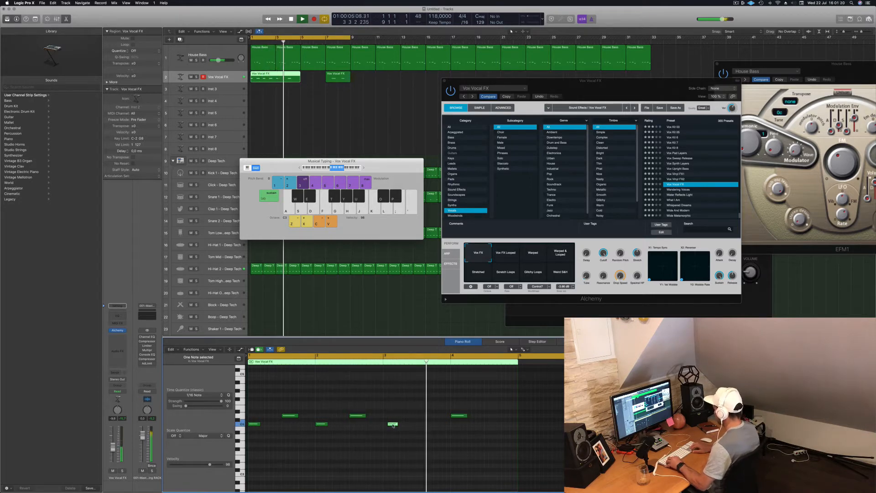
pyautogui.press('Return')
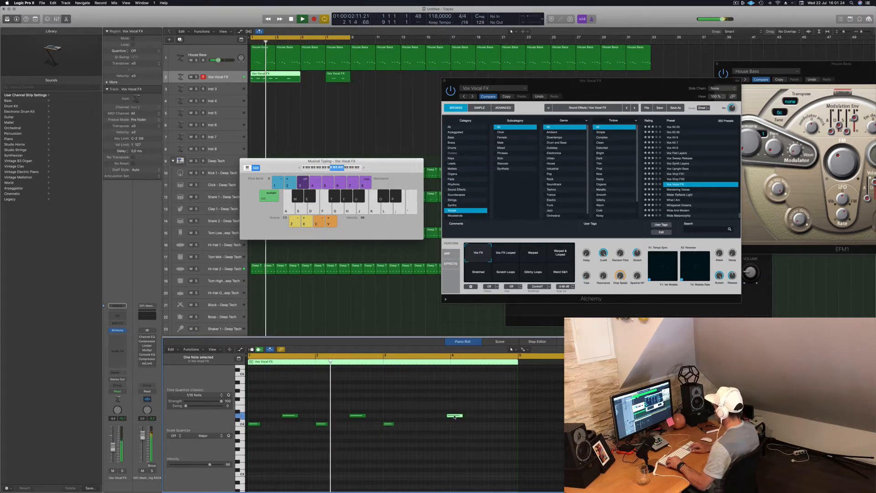
# Move the longer bar 4 note back to beat 3 of bar 3 and copy the short bar 3 note to the start of bar 4
pyautogui.hotkey('alt', 'Left')
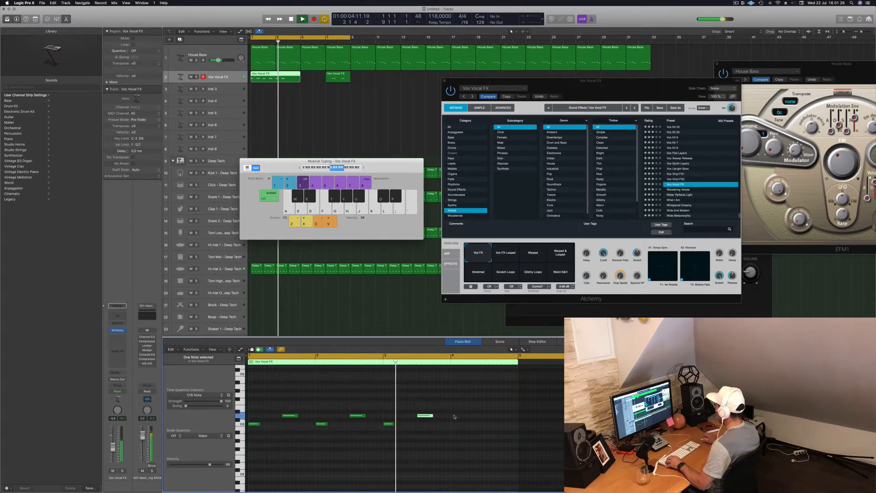
pyautogui.moveTo(388, 423); pyautogui.dragTo(456, 426)
pyautogui.click(422, 435)
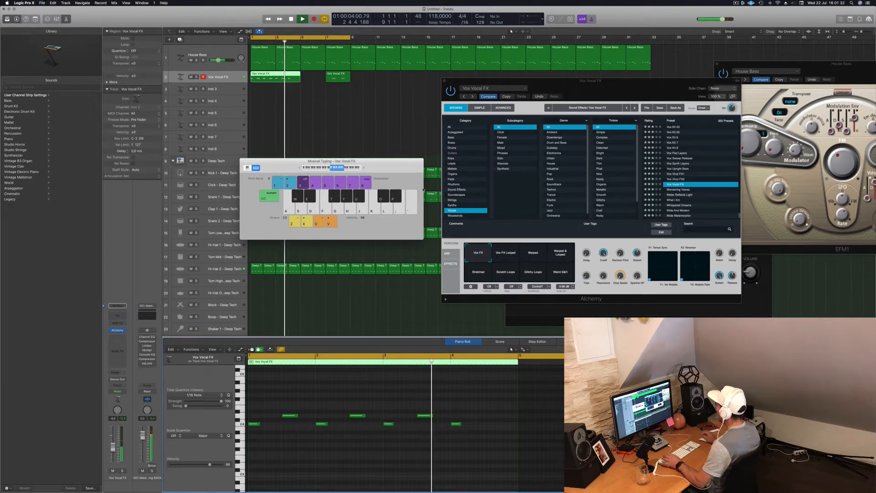
# Save the project in the Logic folder as "EPisode 120 Guys!" and resume playback
pyautogui.press('super+s')
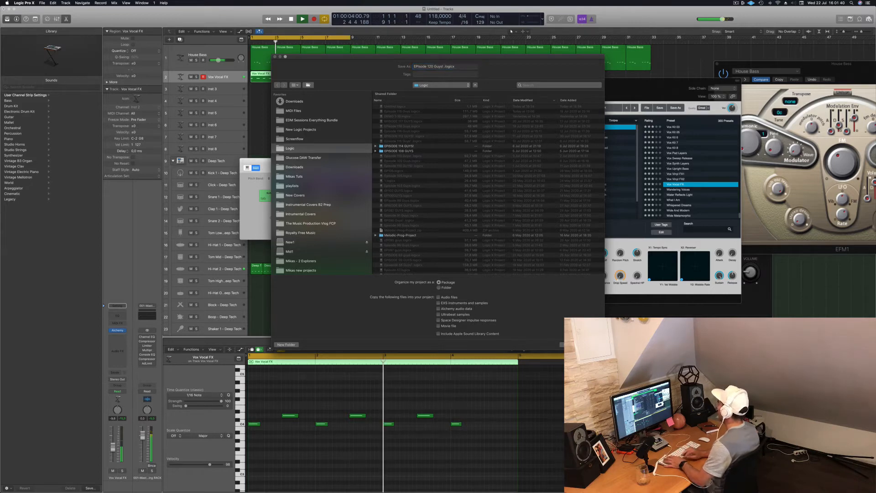
pyautogui.press('Return')
pyautogui.press('space')
# Delete the leftover Vox Vocal FX region at bar 7 and play the remaining edited region from the start
pyautogui.click(342, 76)
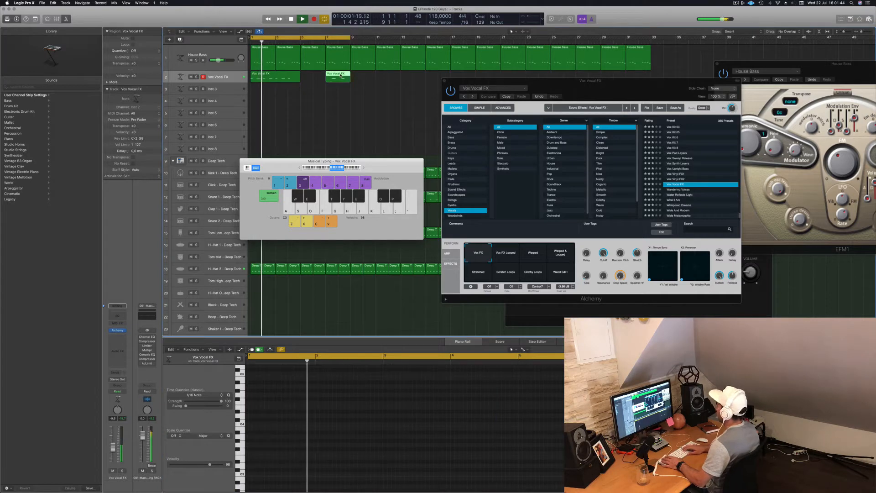
pyautogui.press('Delete')
pyautogui.click(290, 74)
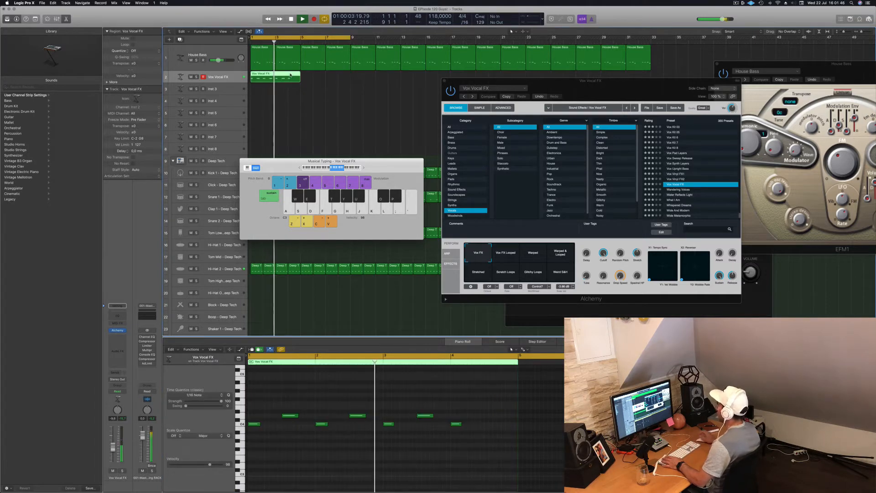
pyautogui.press('Return')
pyautogui.press('space')
pyautogui.press('space')
# Adjust Alchemy's Delay and Random Pitch performance controls while playing the vocal part
pyautogui.moveTo(587, 256); pyautogui.dragTo(588, 252)
pyautogui.press('space')
pyautogui.press('space')
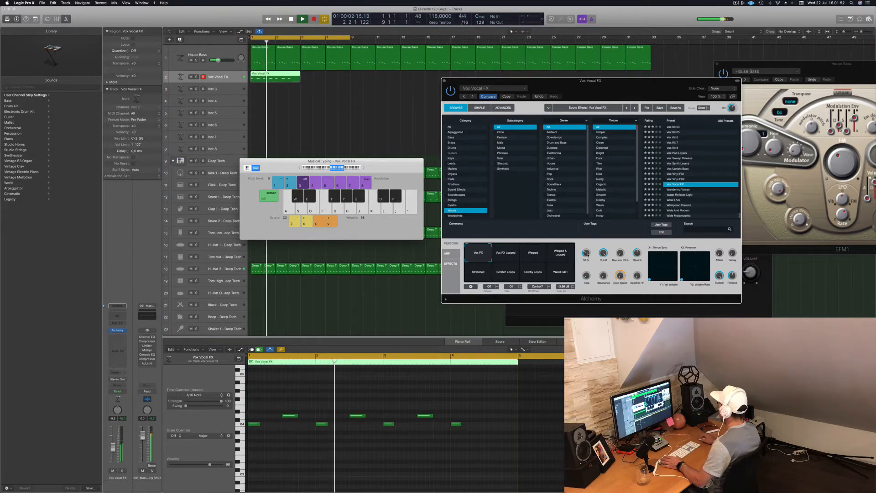
pyautogui.moveTo(620, 253); pyautogui.dragTo(622, 236)
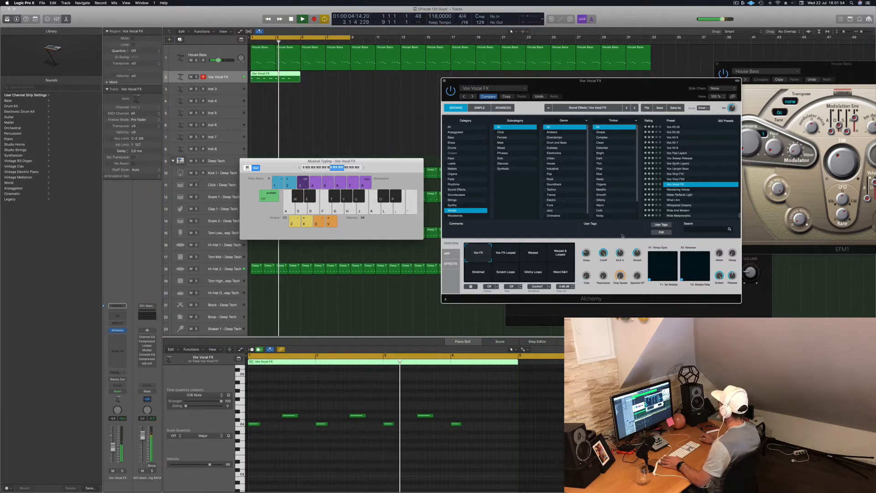
# Adjust Alchemy's Stretch control while auditioning the vocal part repeatedly from the start
pyautogui.click(637, 252)
pyautogui.press('space')
pyautogui.press('space')
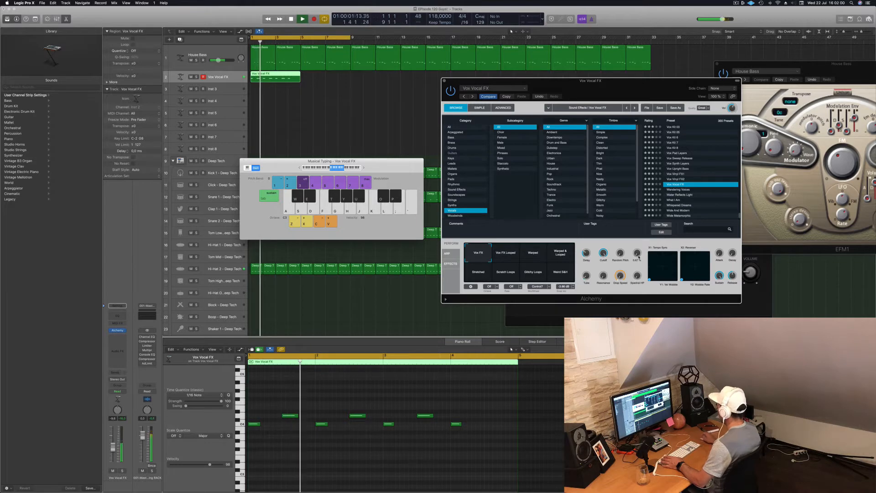
pyautogui.moveTo(638, 258); pyautogui.dragTo(640, 247)
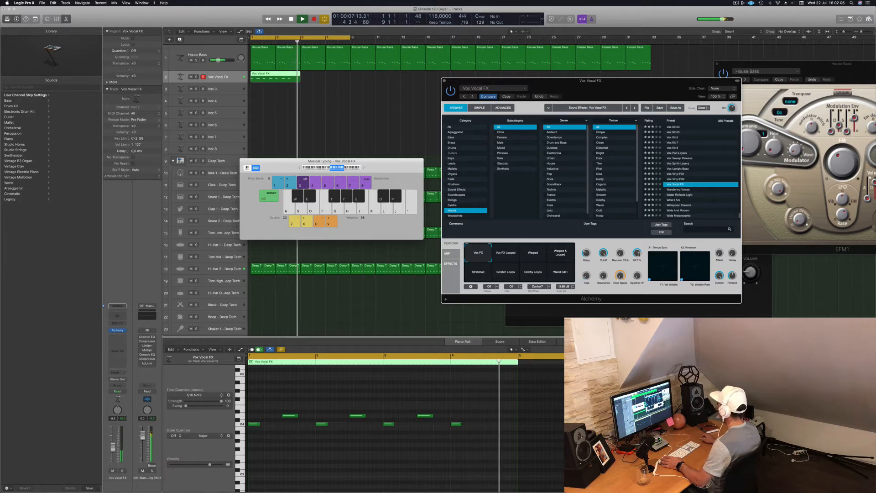
pyautogui.press('Return')
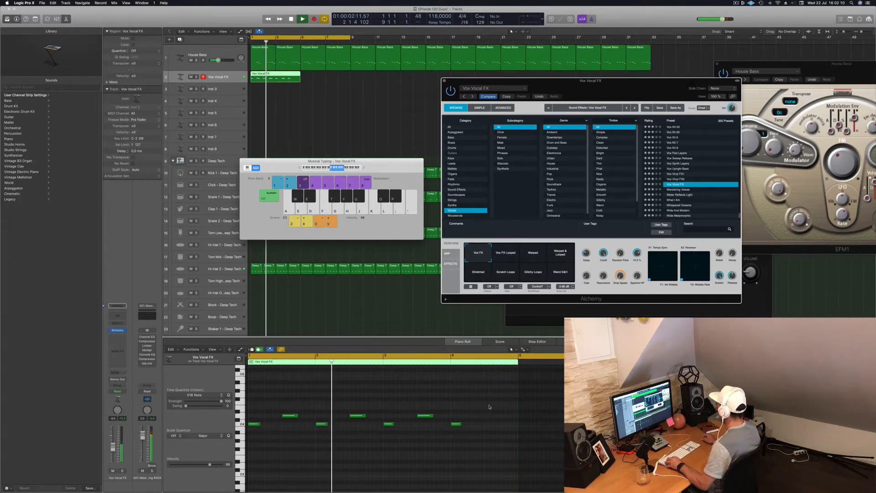
# Copy the longer Vox Vocal FX note from beat 3 of bar 3 to beat 3 of bar 4 and replay the part
pyautogui.click(427, 415)
pyautogui.moveTo(432, 417); pyautogui.dragTo(491, 417)
pyautogui.press('Return')
# Adjust Alchemy's Spectral HP control during playback and restart the part from the beginning
pyautogui.click(588, 263)
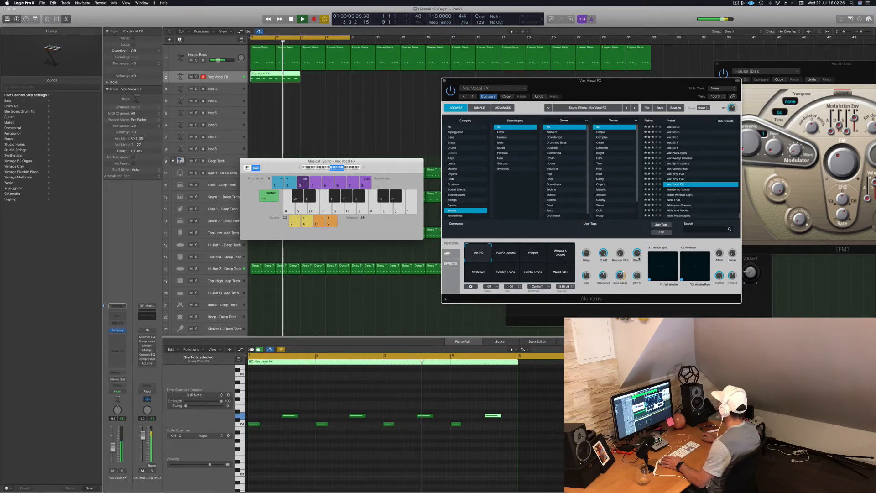
pyautogui.moveTo(637, 277); pyautogui.dragTo(640, 273)
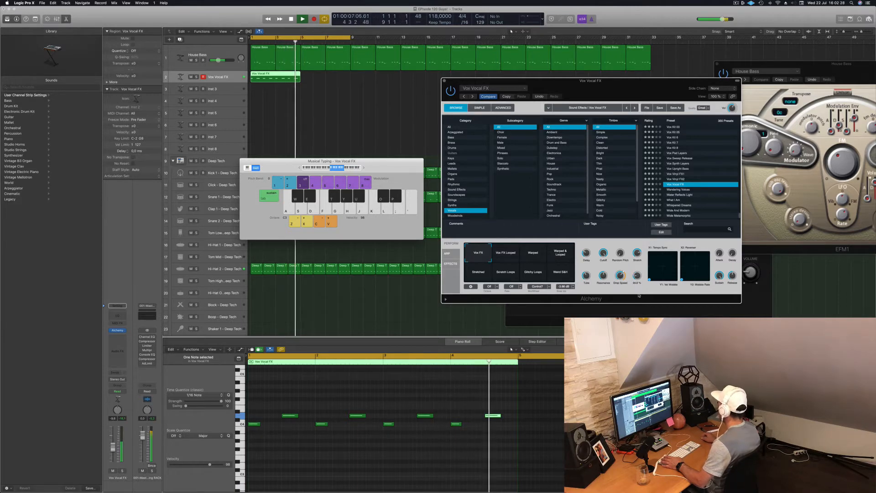
pyautogui.press('space')
pyautogui.press('space')
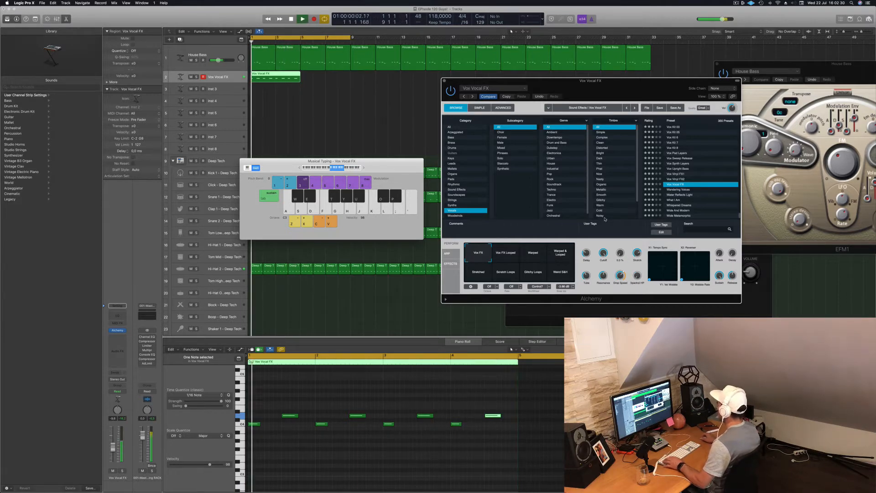
# Copy the four-bar Vox Vocal FX region to bars 5, 9 and 13 and move the Alchemy window clear of the arrangement
pyautogui.moveTo(275, 78); pyautogui.dragTo(367, 79)
pyautogui.keyDown('shift'); pyautogui.click(278, 73); pyautogui.keyUp('shift')
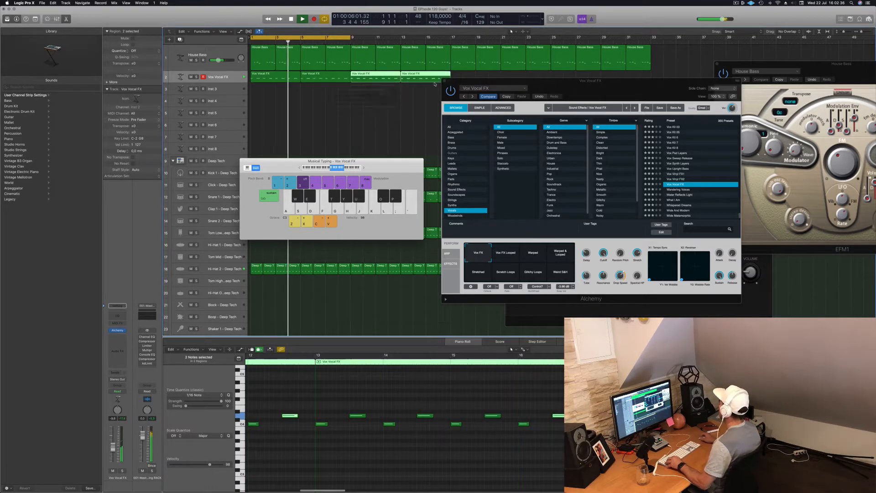
pyautogui.moveTo(552, 87); pyautogui.dragTo(338, 152)
# Select all four Vox Vocal FX regions and repeat them once to fill bars 17 to 32
pyautogui.keyDown('shift'); pyautogui.click(324, 75); pyautogui.keyUp('shift')
pyautogui.keyDown('shift'); pyautogui.click(274, 76); pyautogui.keyUp('shift')
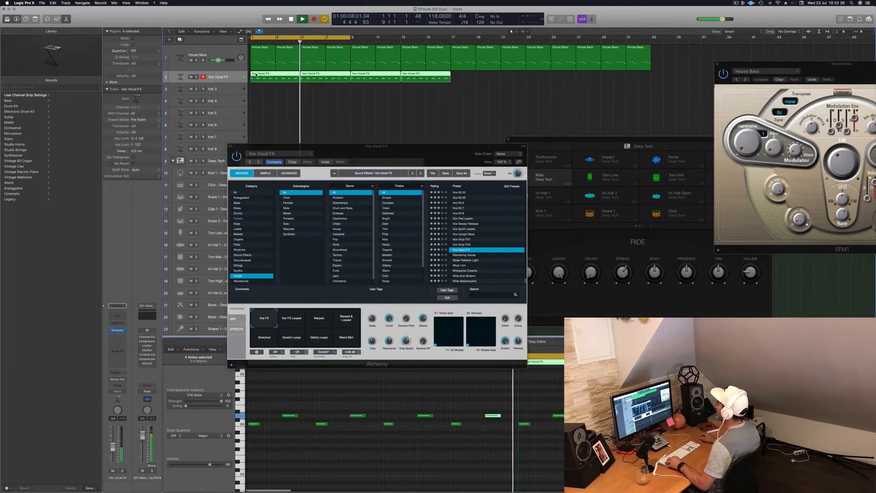
pyautogui.press('super+r')
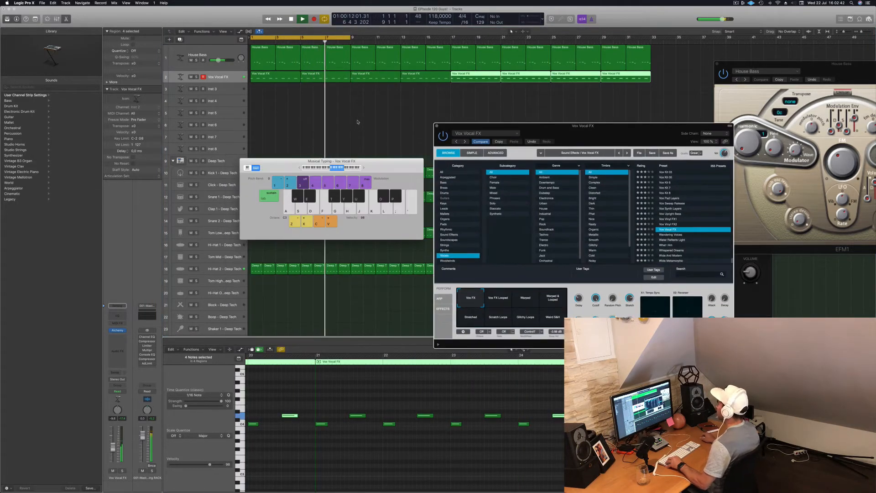
pyautogui.press('super+Left')
pyautogui.moveTo(564, 130); pyautogui.dragTo(583, 129)
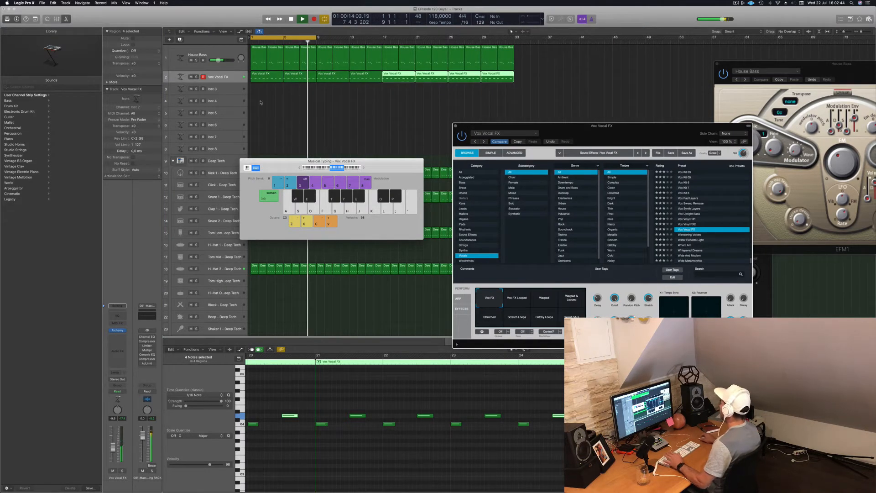
# Add a Bus 3 send to the Vox Vocal FX channel strip
pyautogui.click(230, 80)
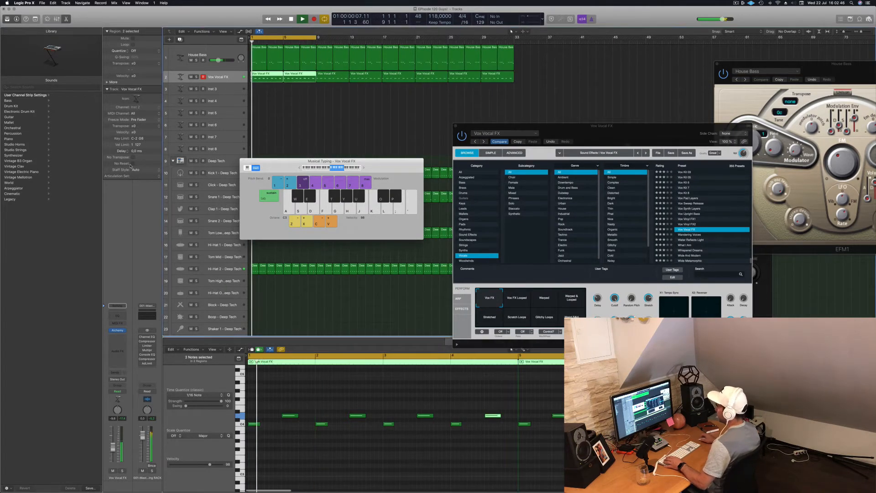
pyautogui.click(114, 374)
pyautogui.moveTo(119, 383)
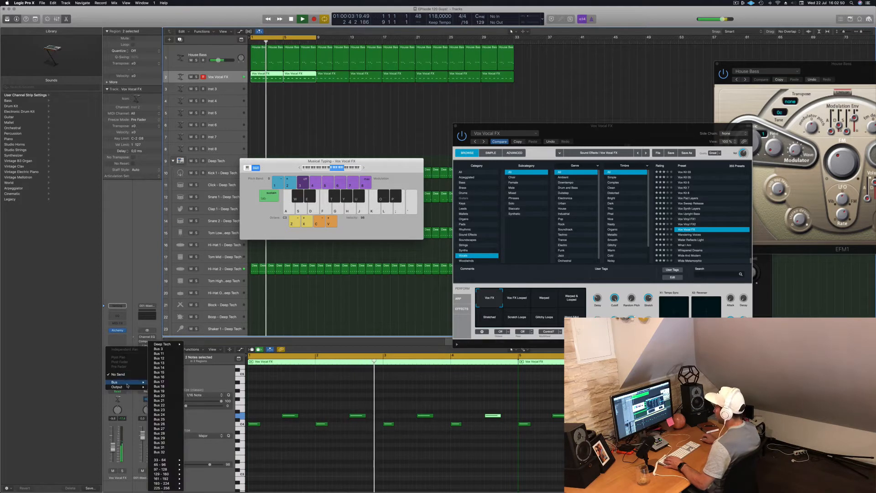
pyautogui.click(158, 348)
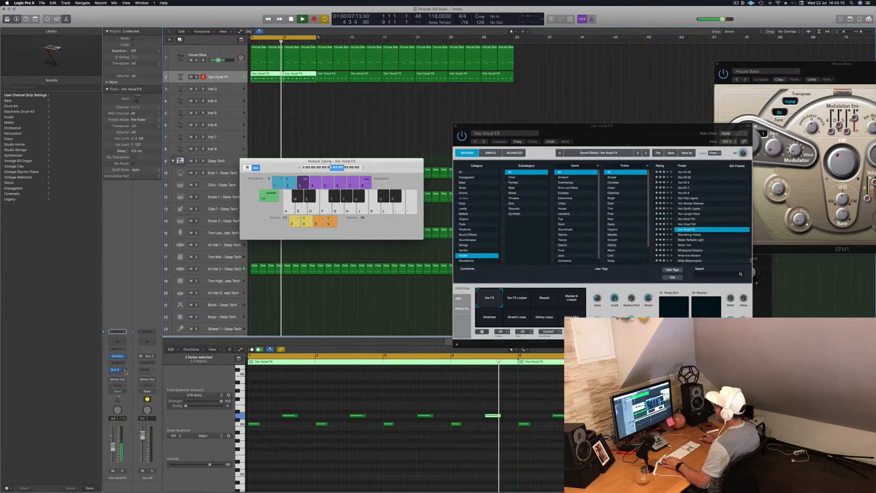
# Insert a stereo Delay Designer on the aux channel fed by Bus 3 and move its window over the arrangement
pyautogui.click(151, 363)
pyautogui.moveTo(152, 385)
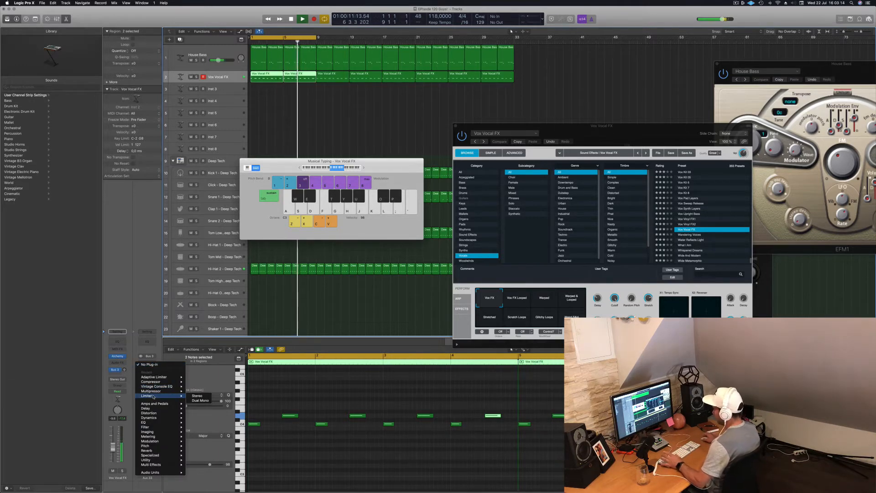
pyautogui.moveTo(200, 409)
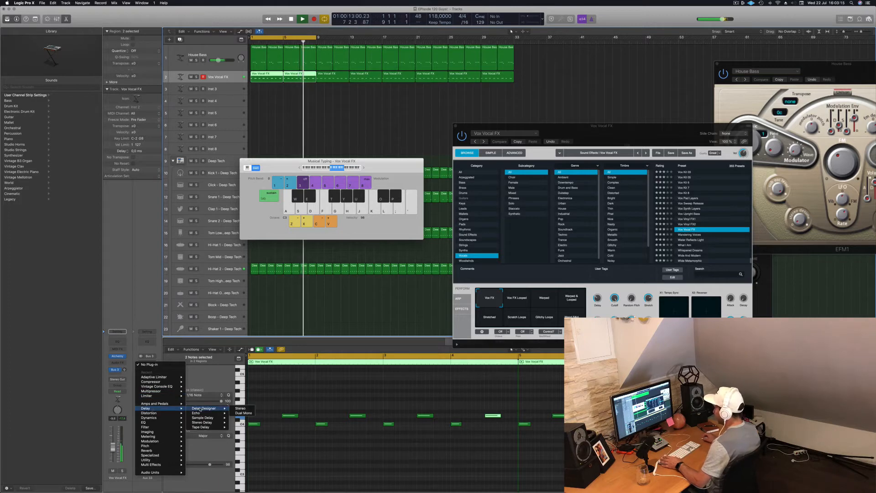
pyautogui.click(234, 408)
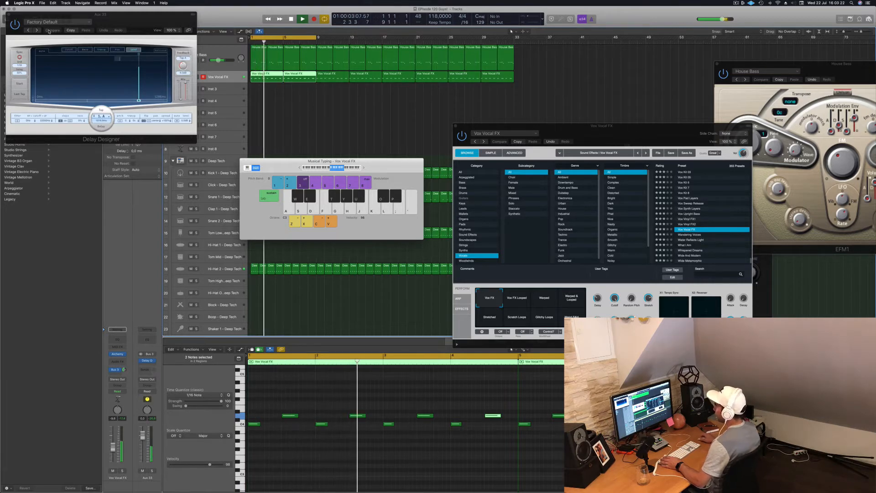
pyautogui.moveTo(43, 28); pyautogui.dragTo(342, 161)
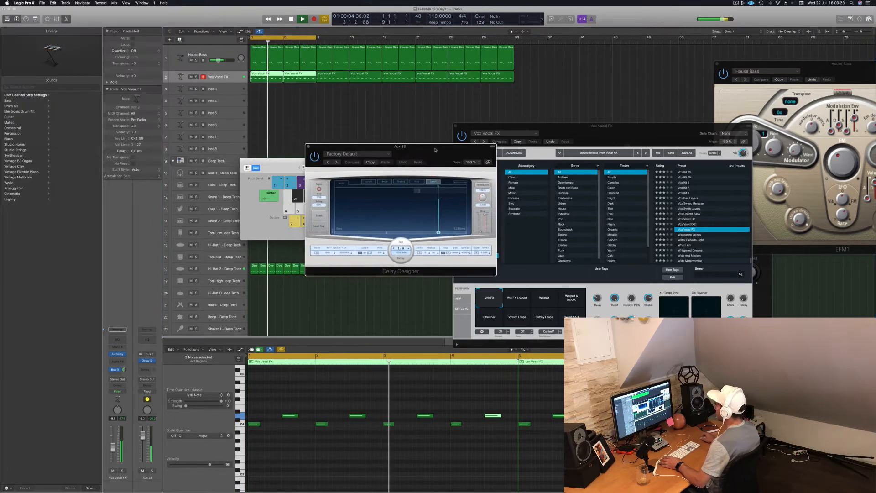
# Audition Delay Designer presets up to 1/4 Simple Pan and adjust the Vox Vocal FX send level to Bus 3
pyautogui.click(336, 162)
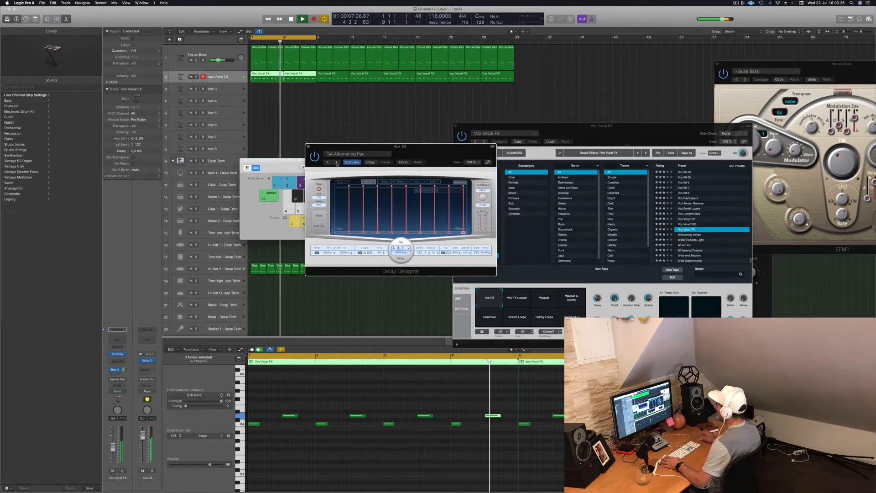
pyautogui.click(336, 162)
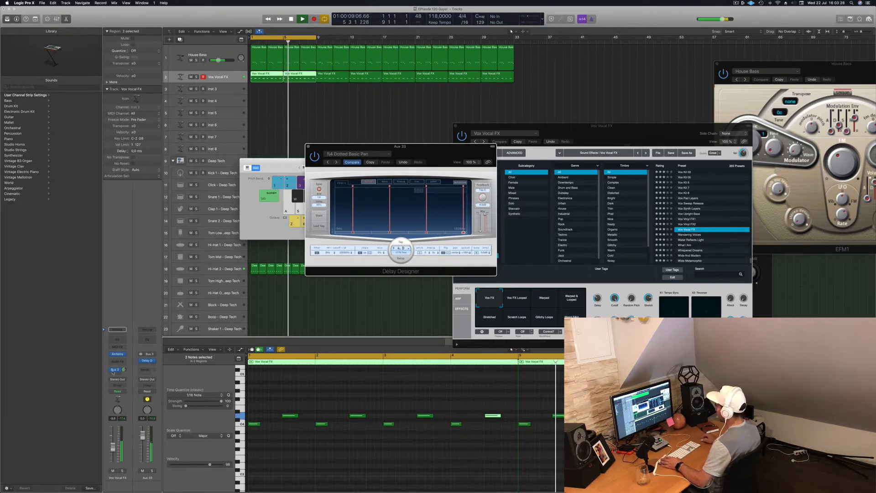
pyautogui.moveTo(123, 370); pyautogui.dragTo(126, 375)
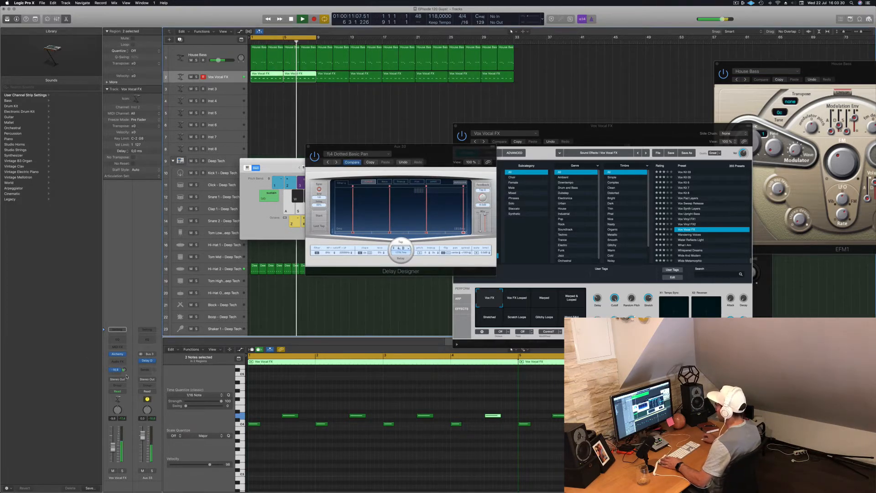
pyautogui.click(336, 163)
pyautogui.moveTo(400, 150); pyautogui.dragTo(378, 165)
pyautogui.press(']')
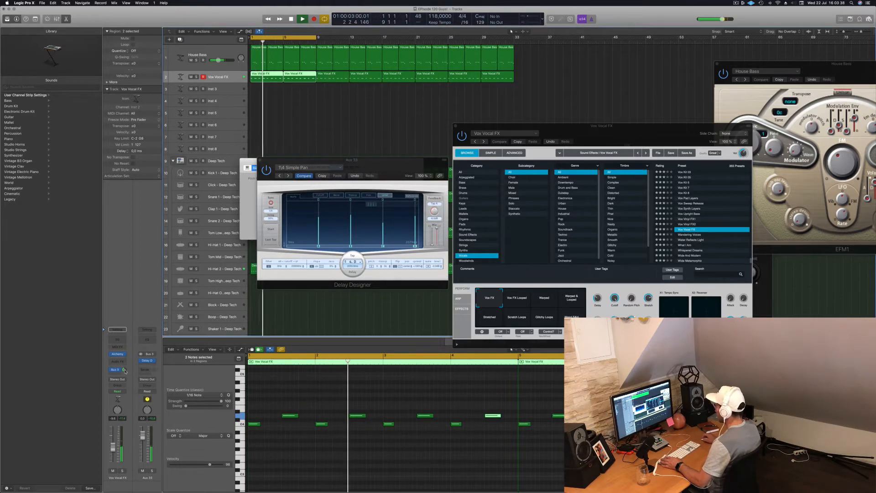
pyautogui.moveTo(125, 372); pyautogui.dragTo(125, 371)
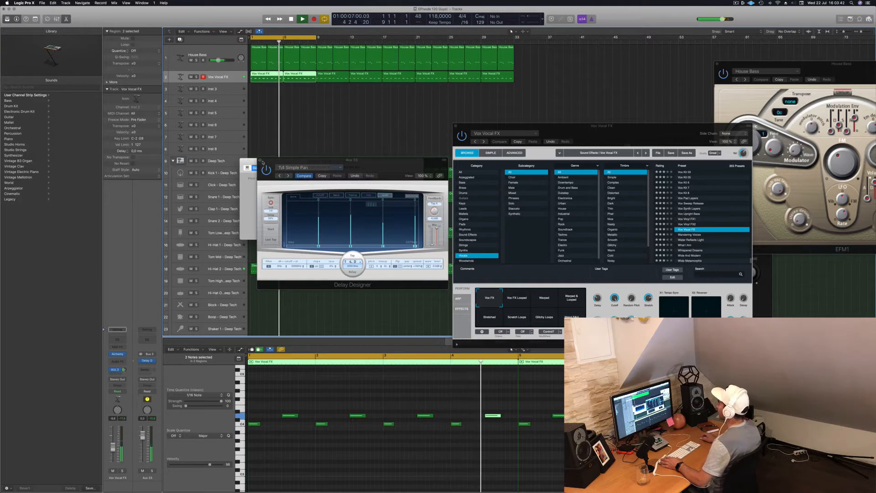
# Load the 1/4 Slow Pan preset in Delay Designer, close its window and move the Musical Typing keyboard off the arrangement
pyautogui.click(288, 176)
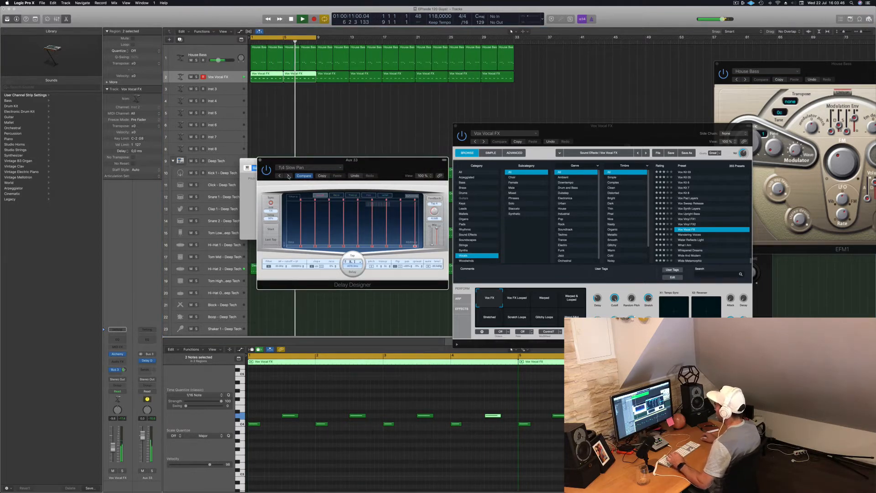
pyautogui.moveTo(378, 164); pyautogui.dragTo(371, 167)
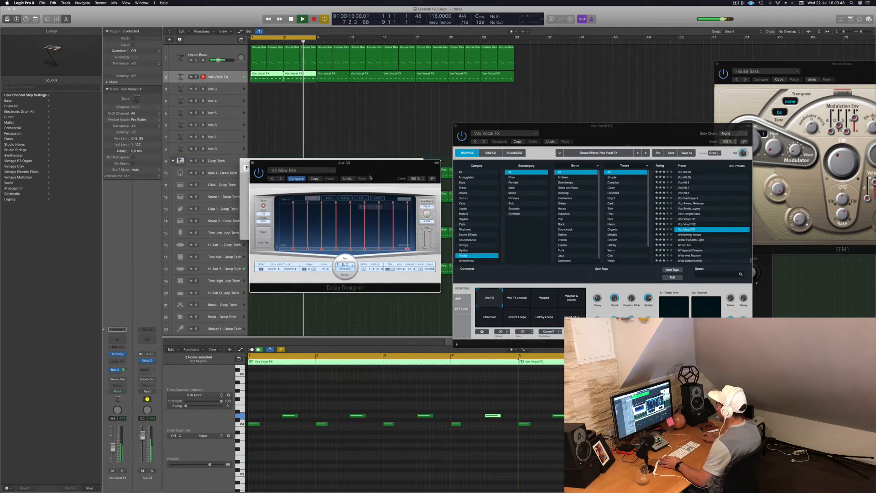
pyautogui.click(252, 162)
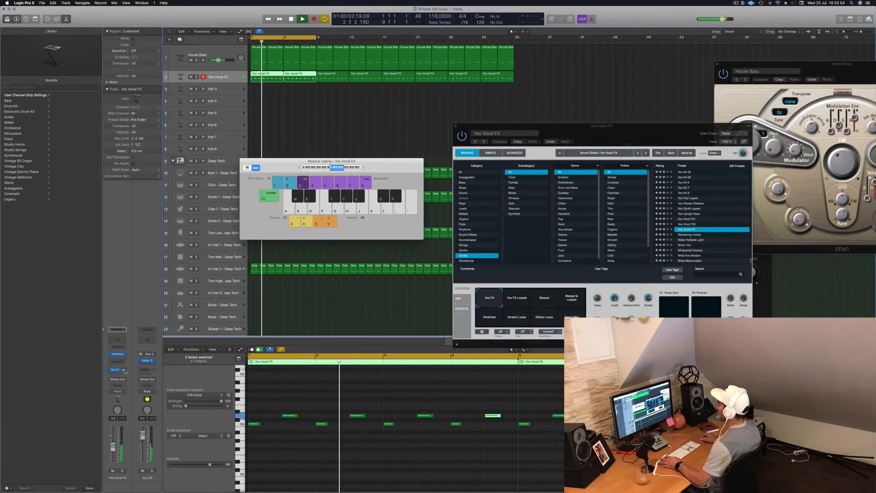
pyautogui.moveTo(319, 161); pyautogui.dragTo(667, 154)
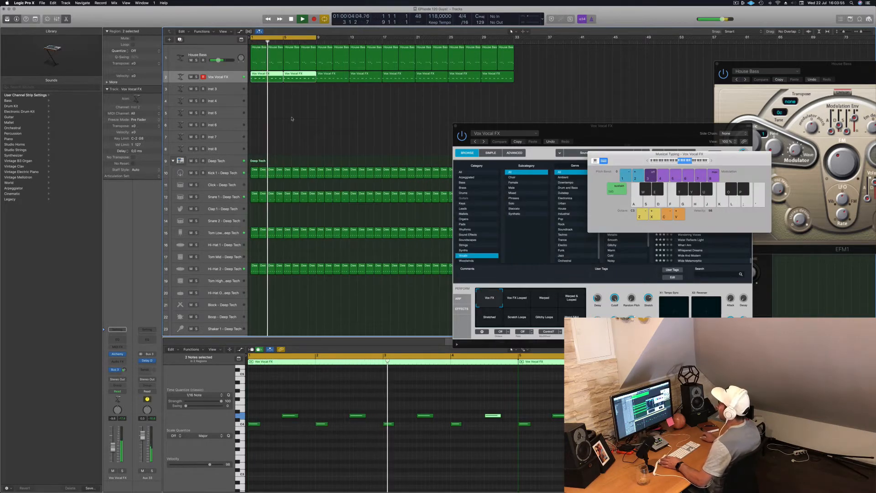
# Load Alchemy on the Inst 3 track with the Sign of Life organ preset and move its window over the arrangement
pyautogui.click(235, 92)
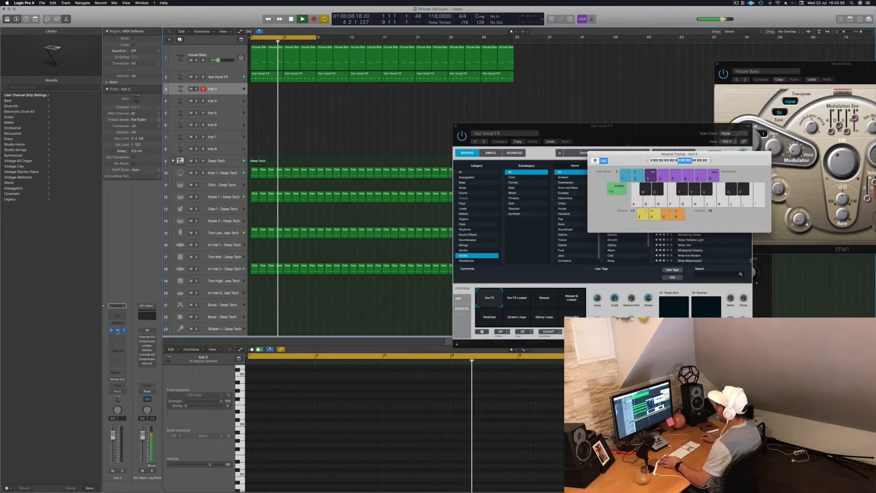
pyautogui.click(118, 330)
pyautogui.moveTo(208, 33); pyautogui.dragTo(449, 167)
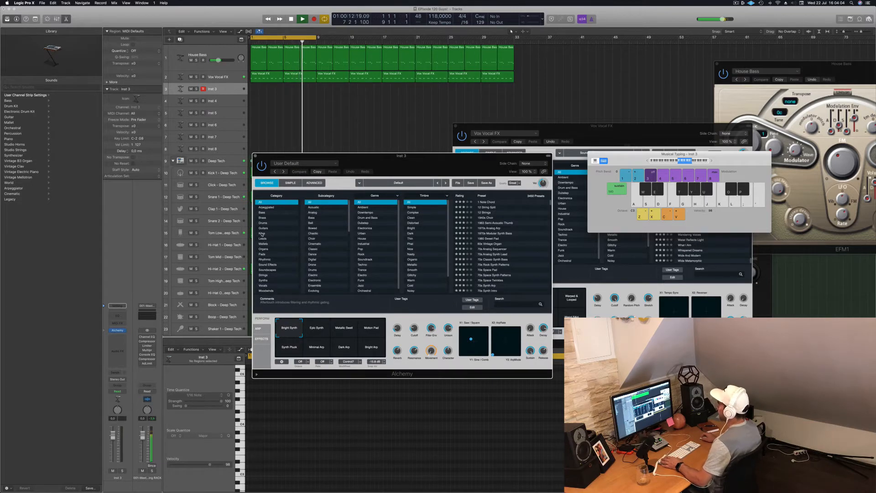
pyautogui.click(263, 249)
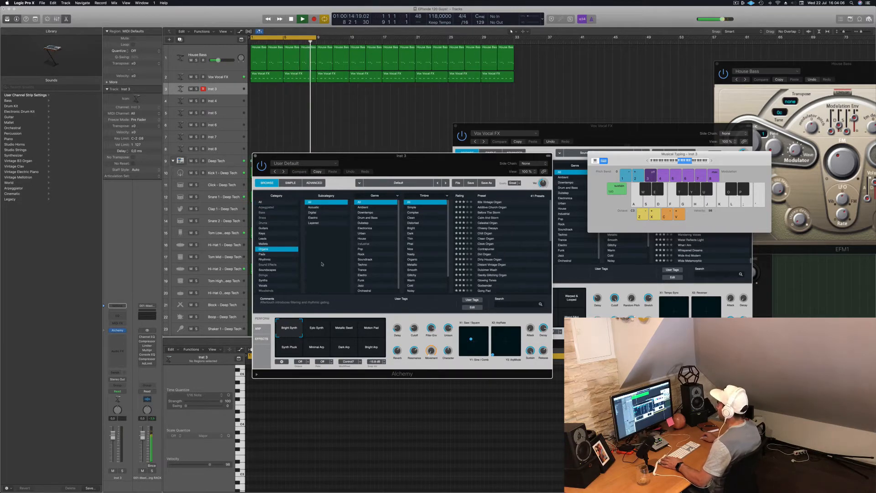
pyautogui.scroll(-5, 511, 253)
pyautogui.click(486, 228)
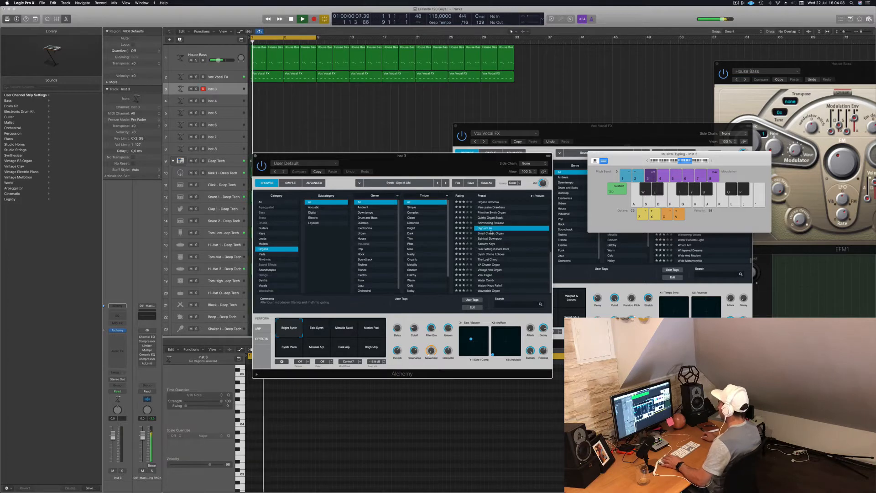
pyautogui.moveTo(470, 162); pyautogui.dragTo(633, 116)
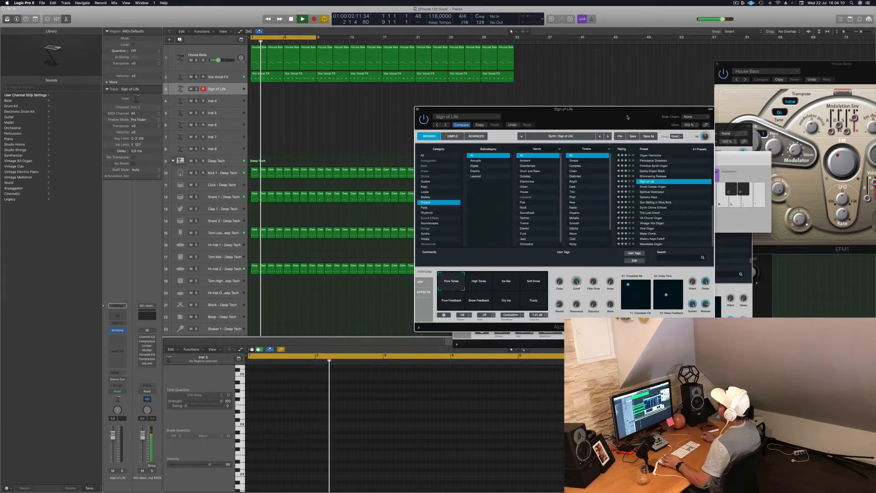
# Add a Bus 11 send to the Sign of Life channel strip
pyautogui.click(114, 377)
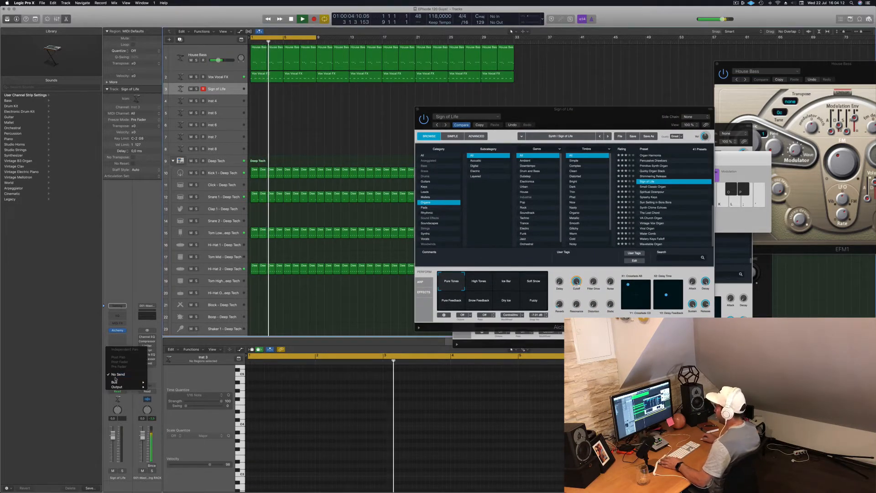
pyautogui.moveTo(120, 382)
pyautogui.click(137, 272)
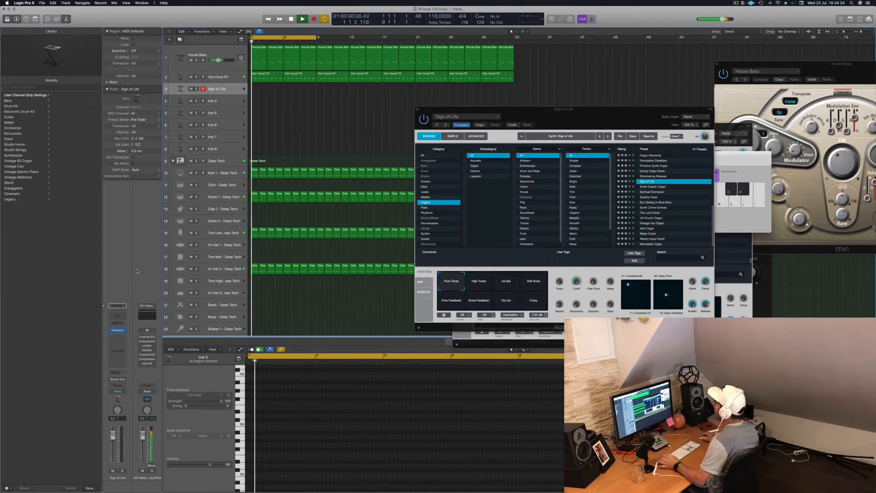
pyautogui.click(116, 376)
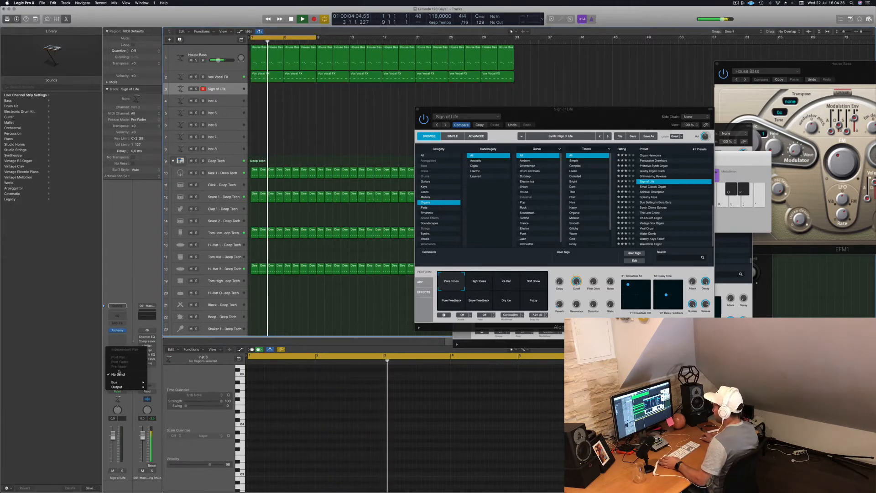
pyautogui.moveTo(115, 382)
pyautogui.press('Return')
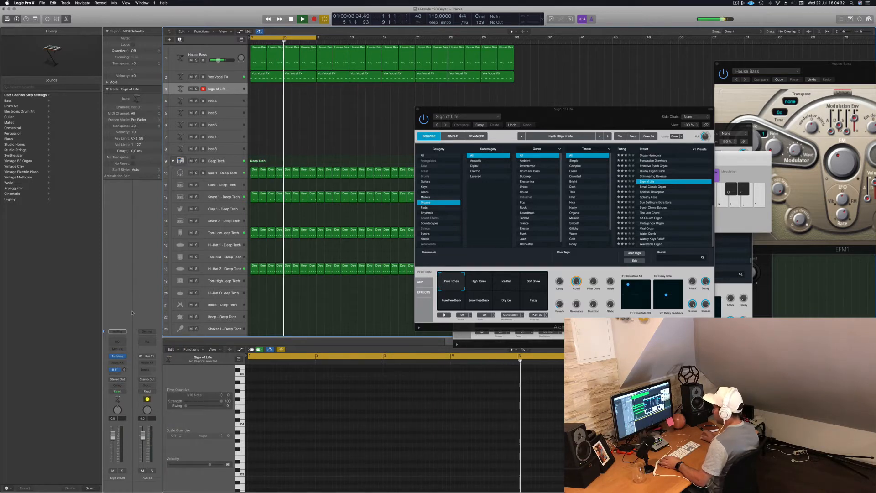
# Insert ChromaVerb on the aux channel fed by Bus 11
pyautogui.click(145, 370)
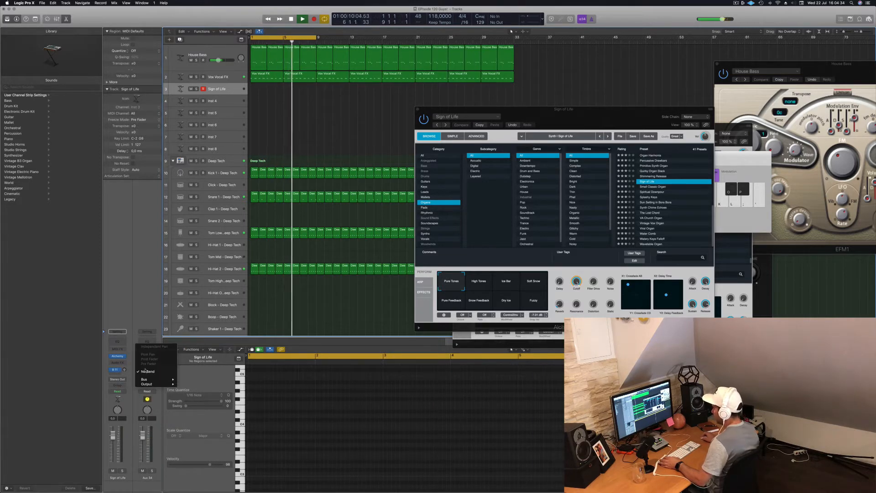
pyautogui.click(140, 301)
pyautogui.click(153, 361)
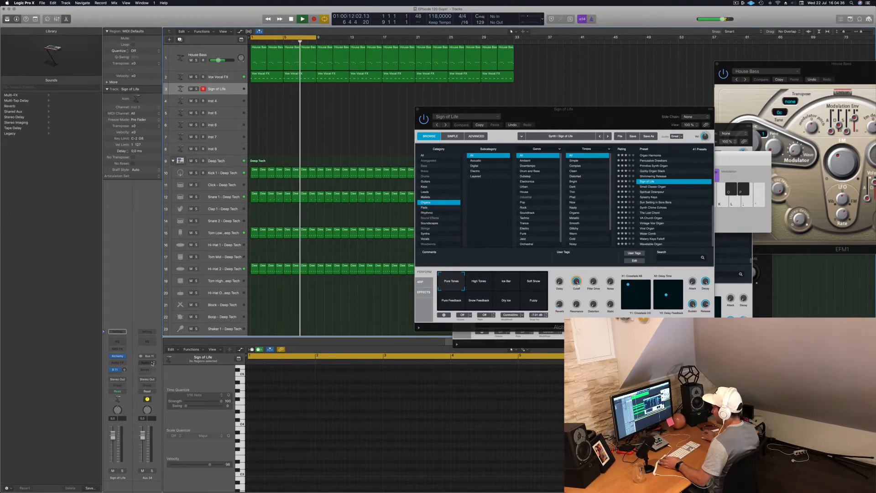
pyautogui.click(153, 362)
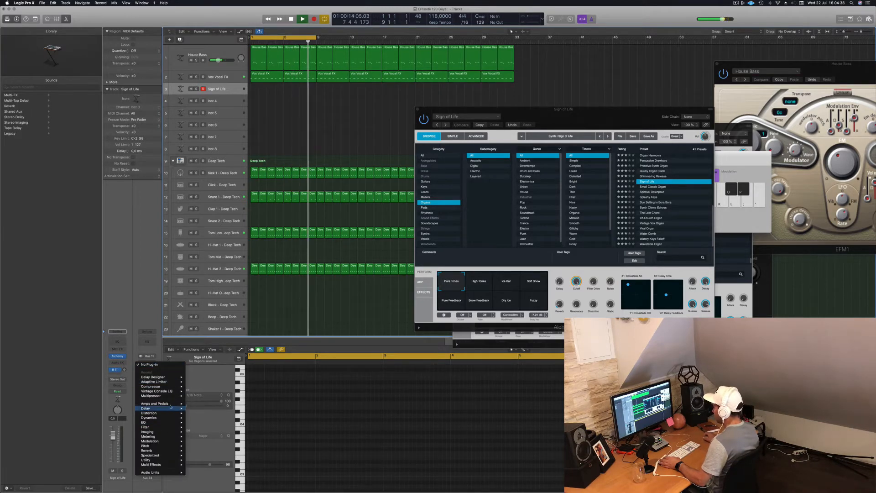
pyautogui.moveTo(170, 447)
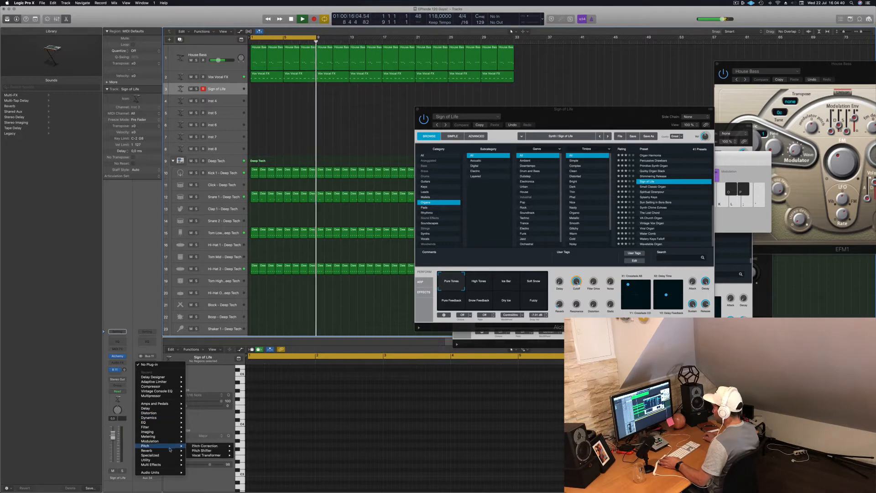
pyautogui.moveTo(201, 451)
pyautogui.click(241, 451)
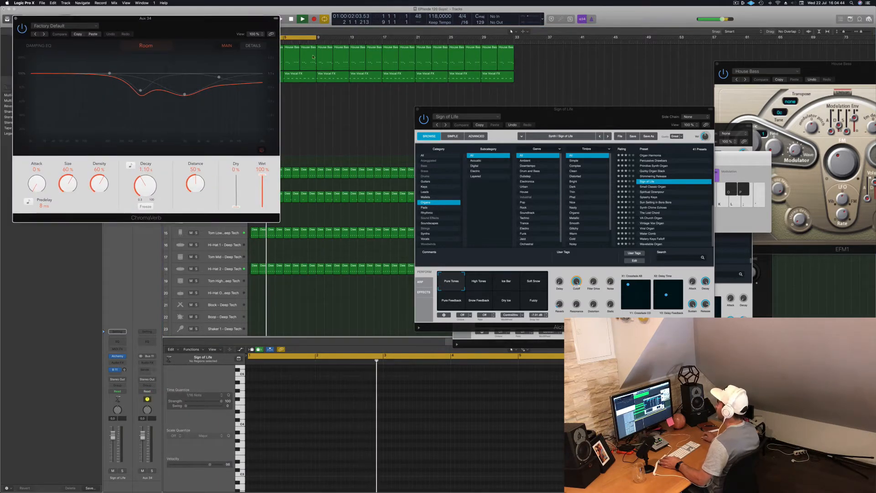
# Load the Cave preset in ChromaVerb, move its window aside and adjust the Sign of Life send level to Bus 11
pyautogui.moveTo(91, 15); pyautogui.dragTo(240, 55)
pyautogui.click(209, 64)
pyautogui.moveTo(220, 173)
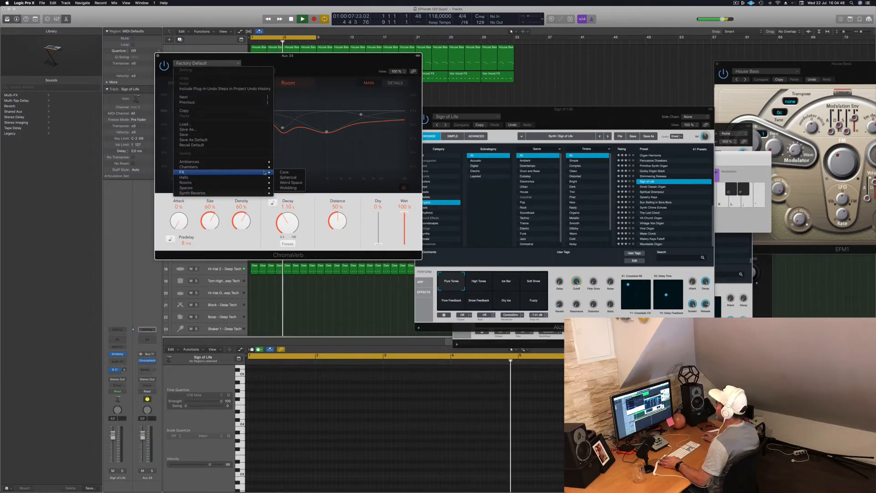
pyautogui.click(284, 173)
pyautogui.moveTo(288, 55); pyautogui.dragTo(565, 66)
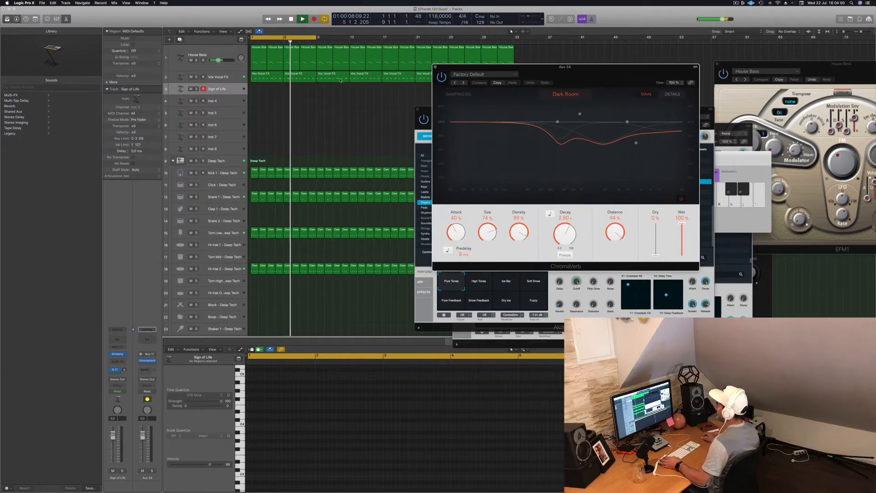
pyautogui.click(125, 369)
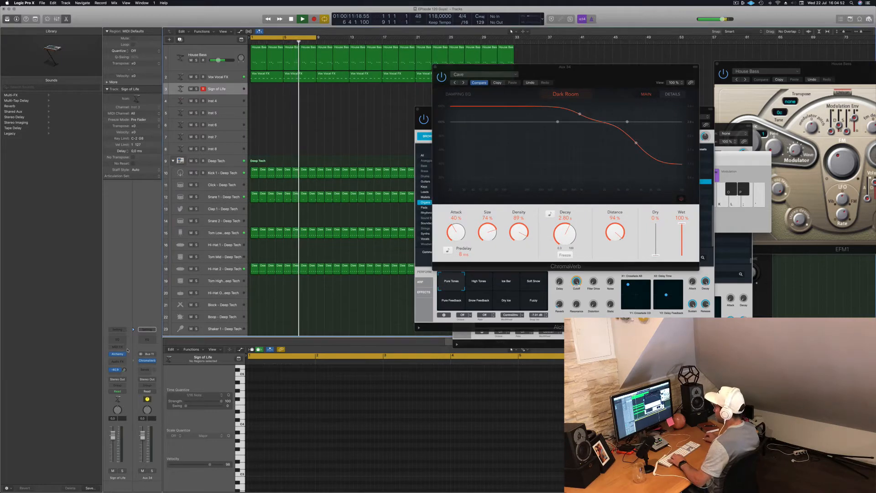
pyautogui.click(114, 432)
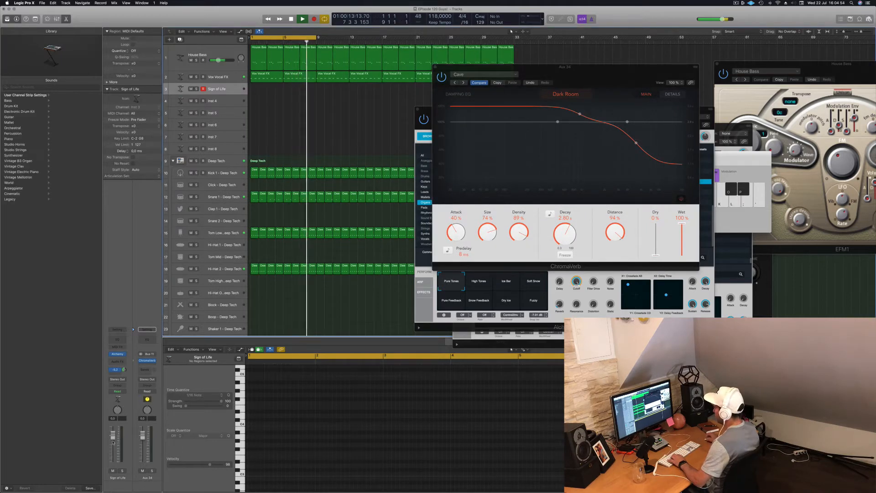
# Spread the ChromaVerb, Sign of Life and Vox Vocal FX windows apart to uncover the Musical Typing keyboard, and adjust the Sign of Life volume fader
pyautogui.moveTo(572, 90); pyautogui.dragTo(850, 87)
pyautogui.moveTo(441, 150); pyautogui.dragTo(438, 144)
pyautogui.moveTo(628, 160); pyautogui.dragTo(519, 146)
pyautogui.press('f')
pyautogui.moveTo(518, 146); pyautogui.dragTo(516, 103)
pyautogui.moveTo(642, 134); pyautogui.dragTo(573, 90)
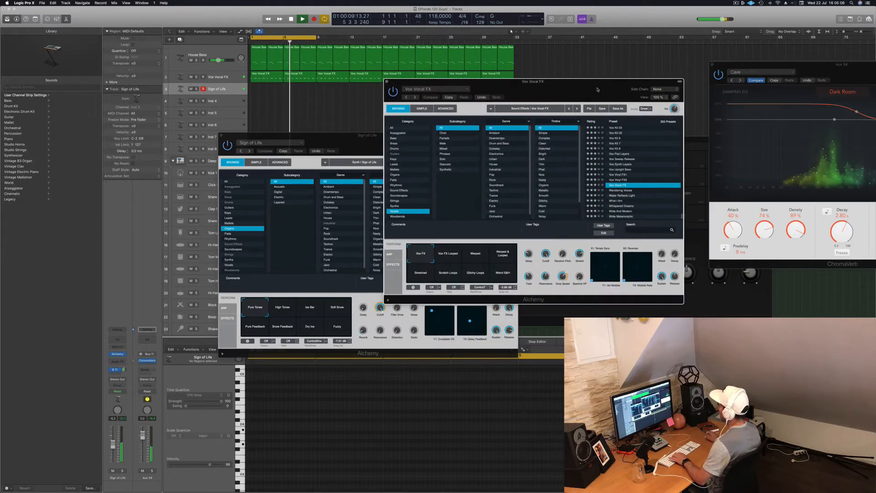
pyautogui.click(114, 437)
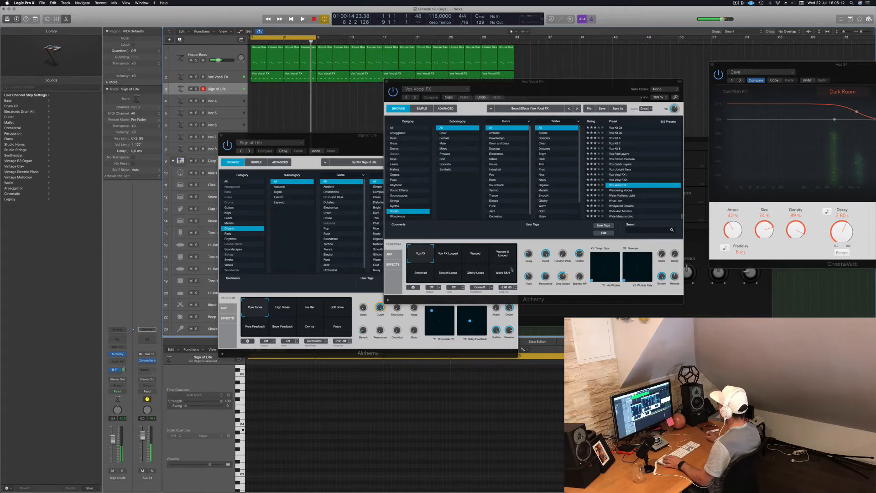
pyautogui.moveTo(558, 92); pyautogui.dragTo(644, 201)
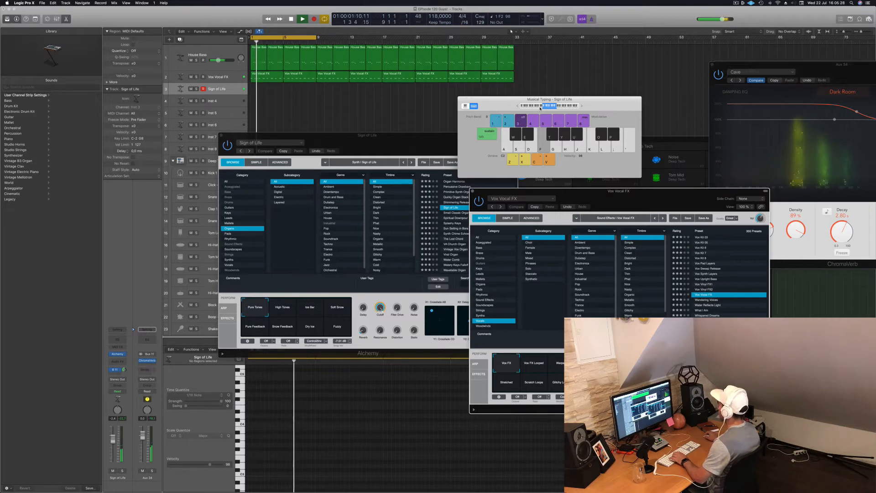
# Audition single notes of the Sign of Life sound in different octaves with Musical Typing over the playing loop
pyautogui.press('d')
pyautogui.press('a')
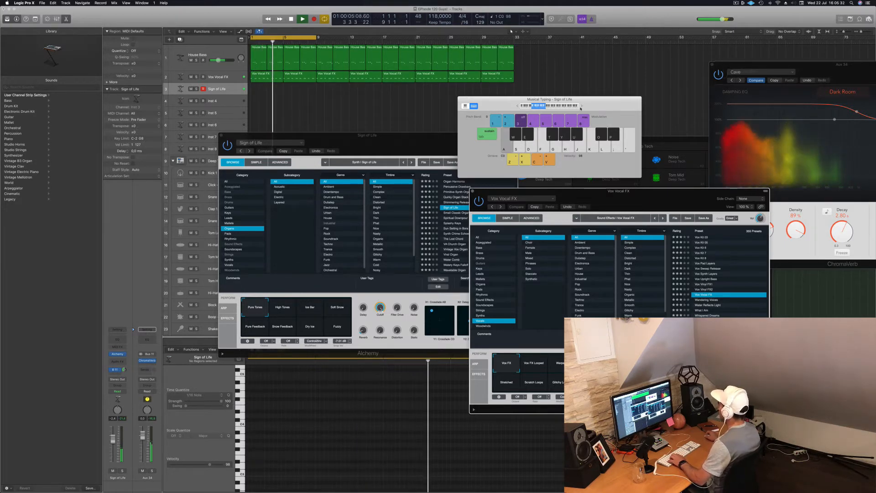
pyautogui.press('d')
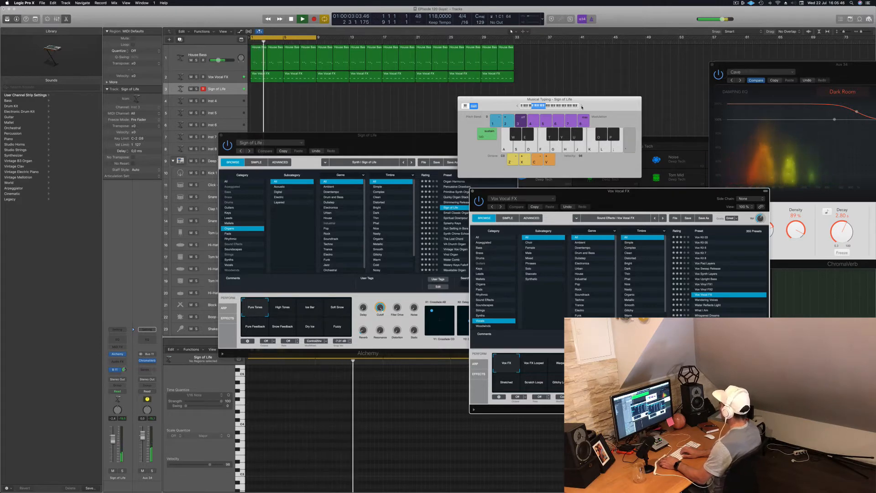
pyautogui.press(';')
pyautogui.press('l')
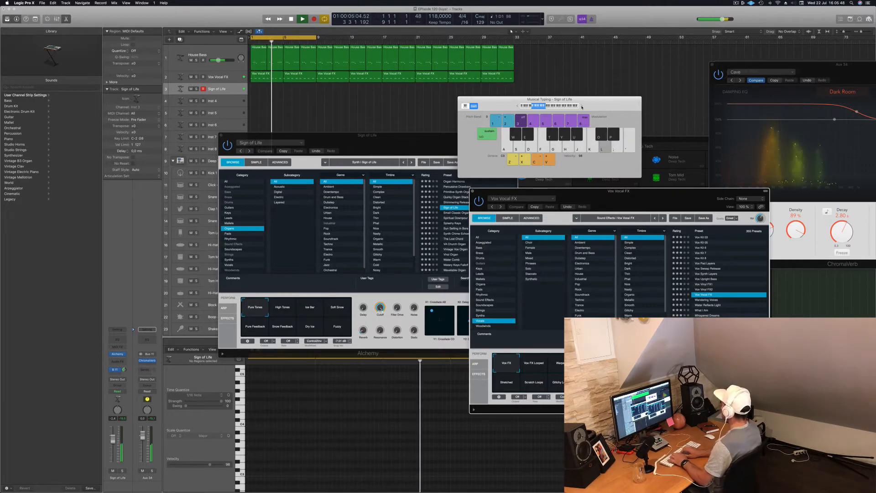
pyautogui.press('k')
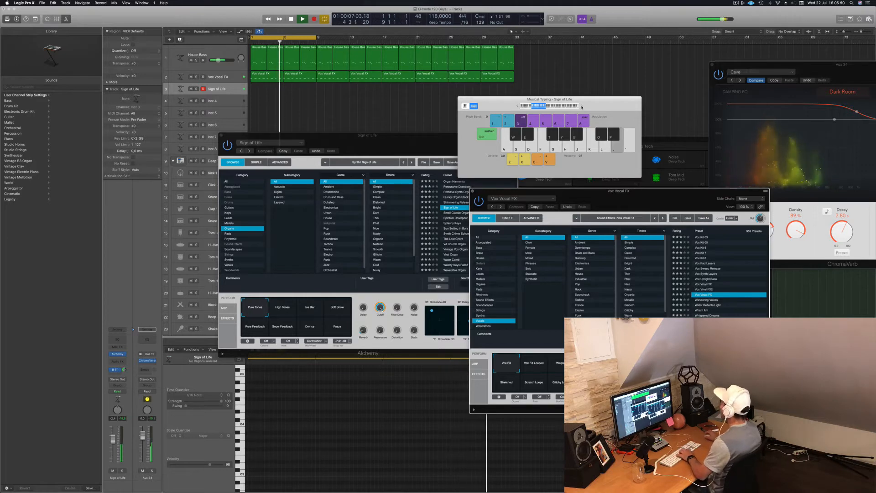
pyautogui.click(581, 106)
pyautogui.press('k')
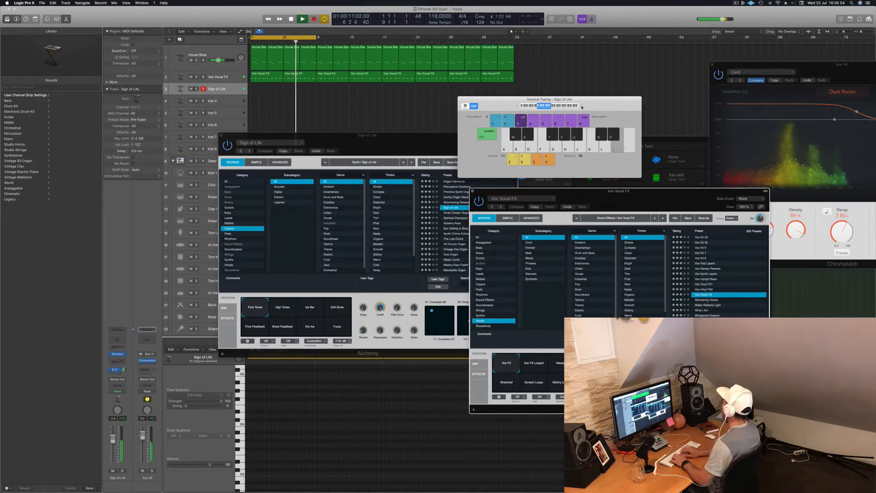
pyautogui.press('g')
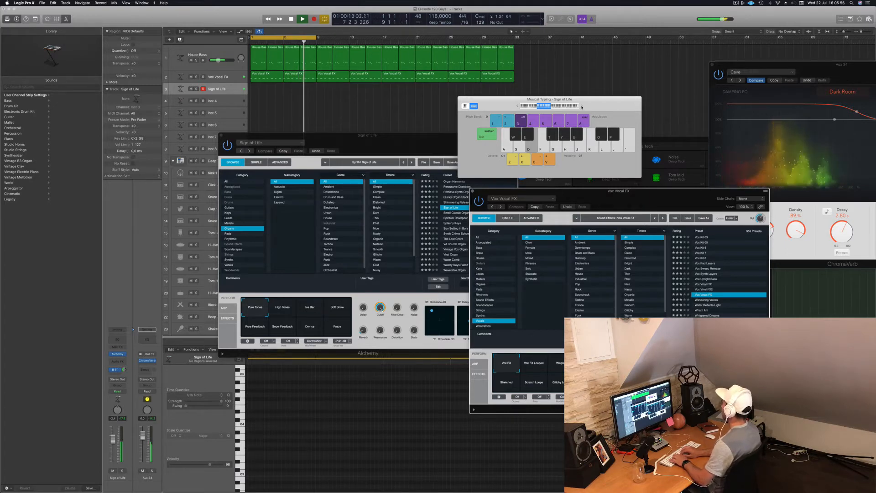
pyautogui.press('d')
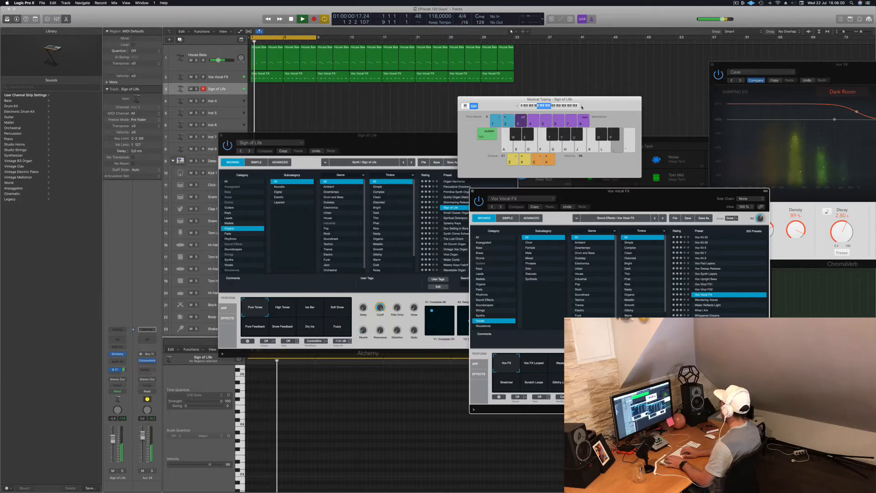
pyautogui.press('g')
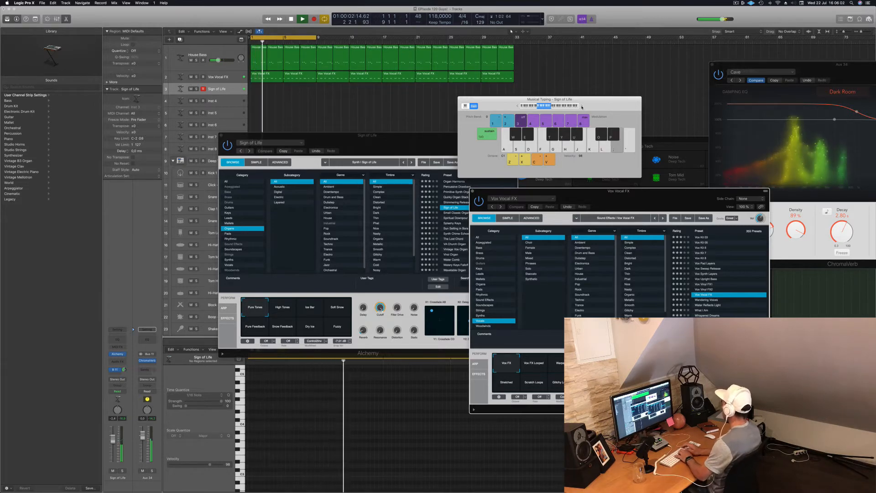
# Audition the Sign of Life snapshots High Tones, Ice Bar, Soft Snow and Fuzzy, return to Pure Tones and shift Musical Typing to a higher octave
pyautogui.moveTo(401, 141); pyautogui.dragTo(553, 145)
pyautogui.press('g')
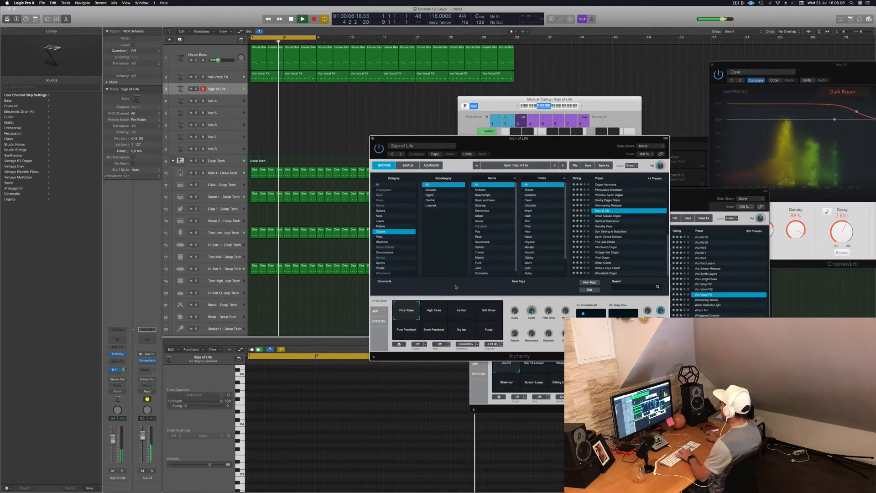
pyautogui.click(439, 314)
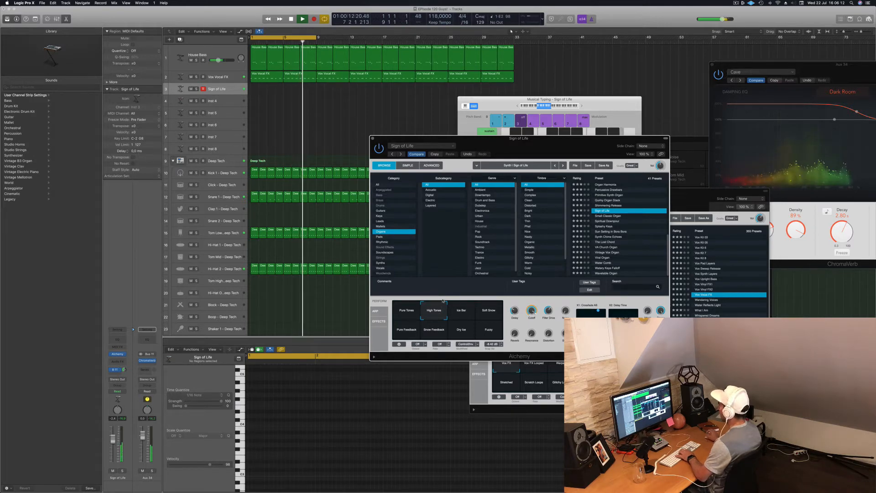
pyautogui.click(459, 312)
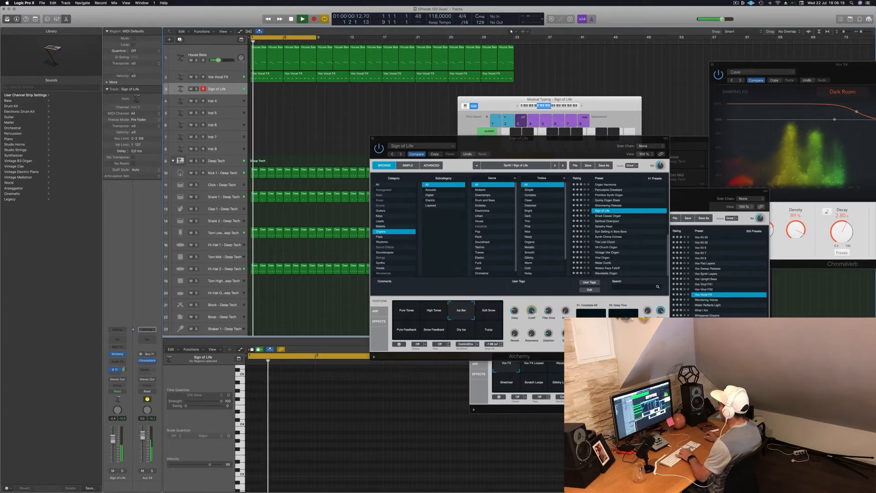
pyautogui.click(487, 314)
pyautogui.click(489, 333)
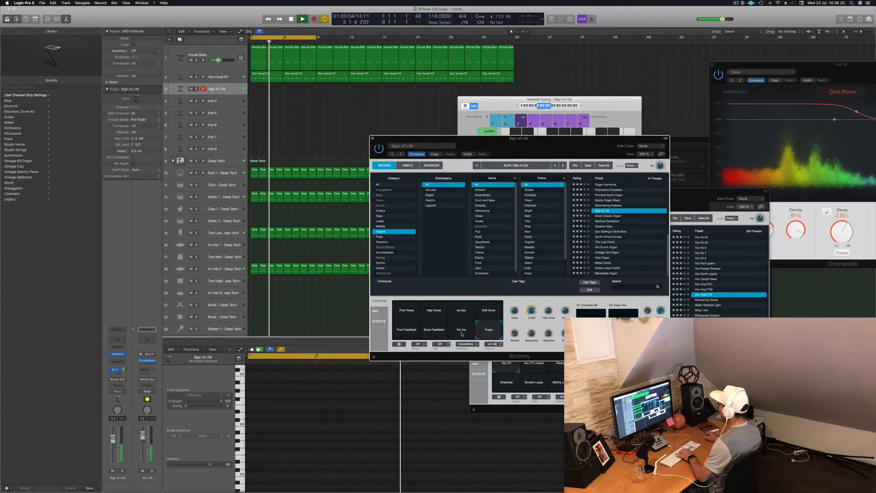
pyautogui.click(404, 315)
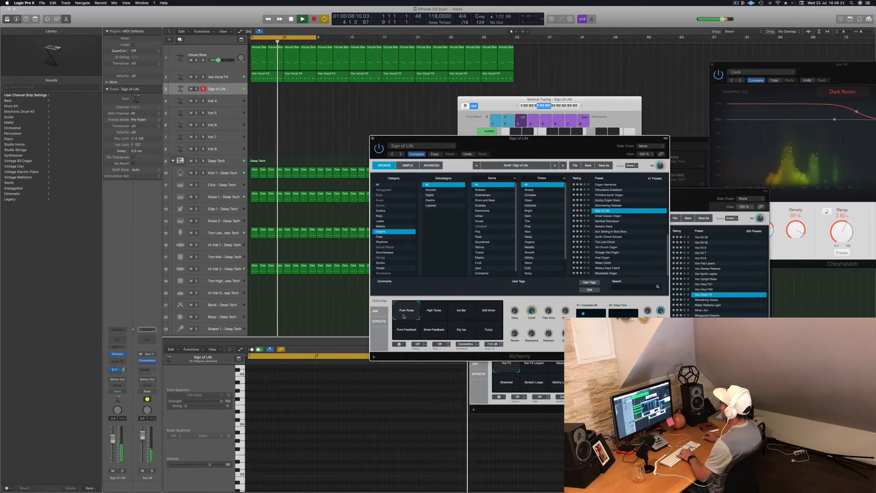
pyautogui.click(555, 108)
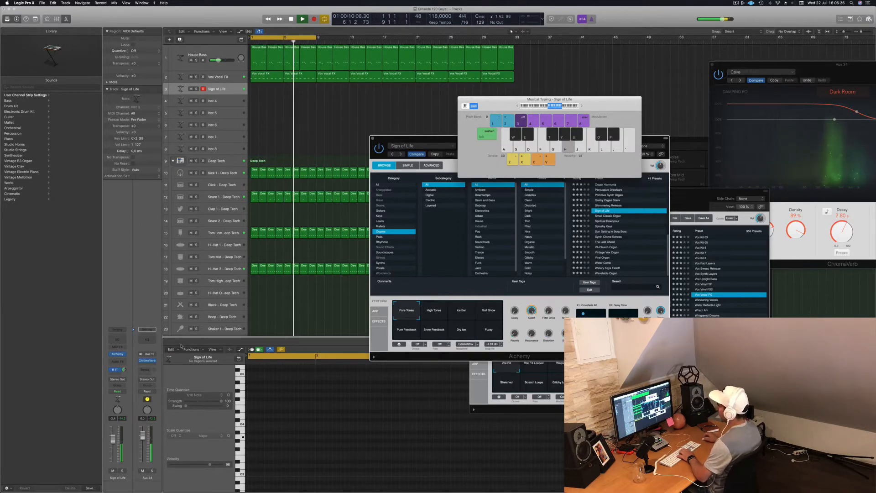
# Load the Quirky Organ Stack preset in Alchemy and rearrange the Musical Typing, Alchemy and ChromaVerb windows to keep them accessible
pyautogui.moveTo(590, 137); pyautogui.dragTo(708, 46)
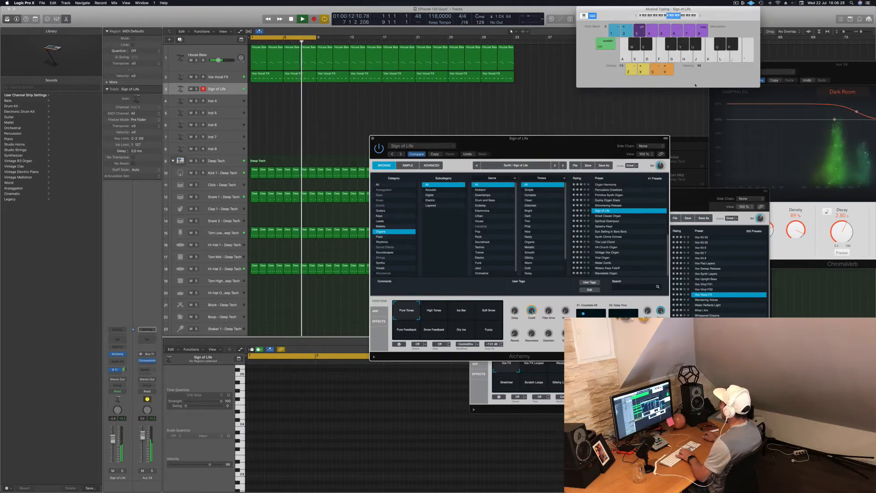
pyautogui.click(610, 200)
pyautogui.moveTo(563, 148); pyautogui.dragTo(490, 143)
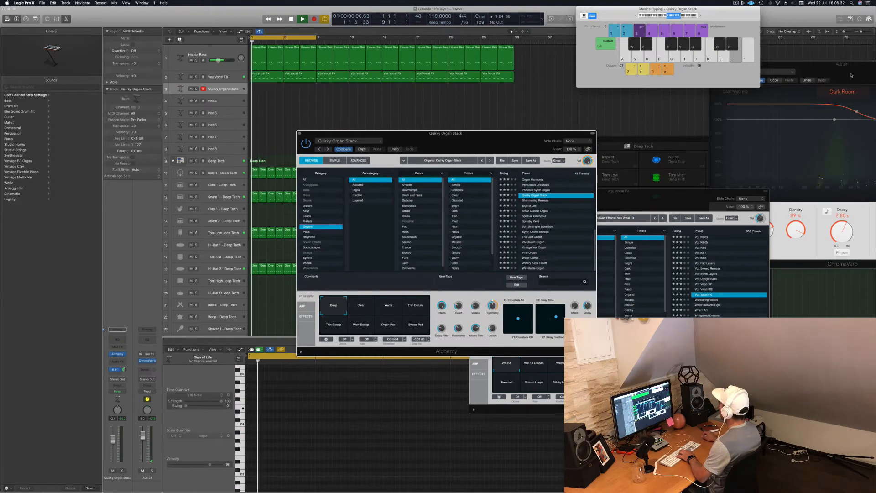
pyautogui.moveTo(841, 77); pyautogui.dragTo(731, 83)
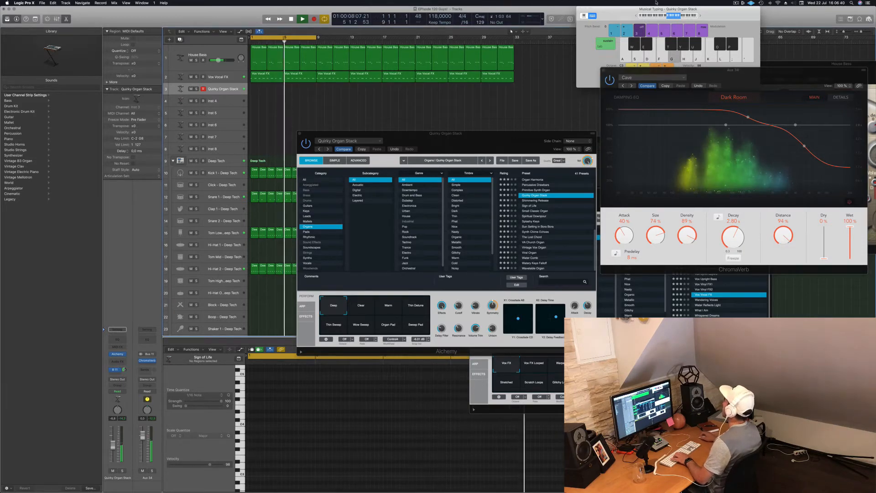
# Shift Musical Typing to a lower octave and audition Quirky Organ Stack notes G, B, C and E over the playing loop
pyautogui.click(662, 16)
pyautogui.click(668, 16)
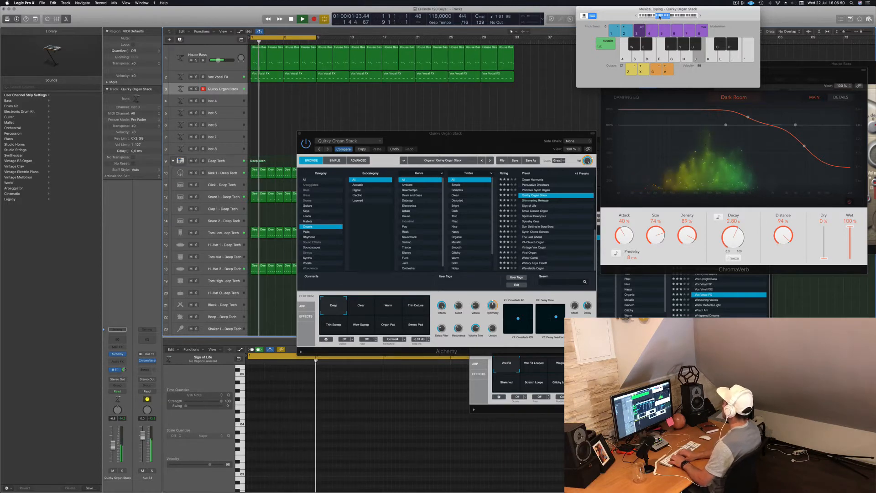
pyautogui.press('g')
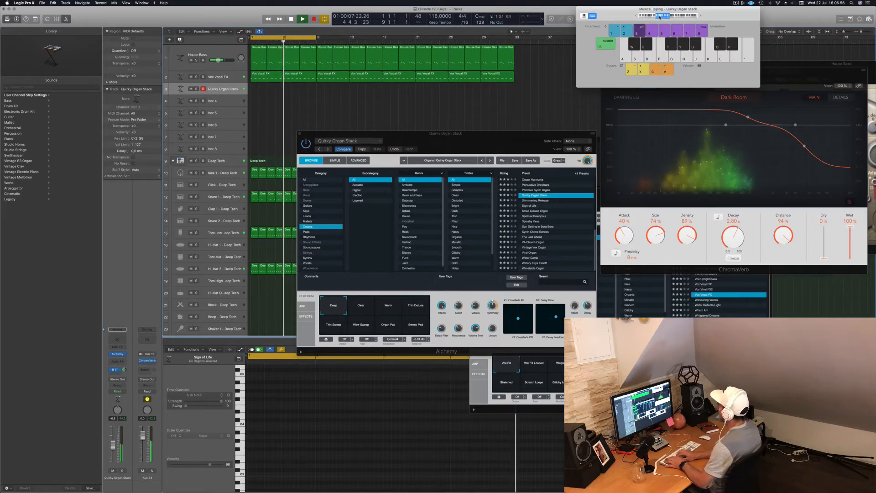
pyautogui.press('g')
pyautogui.press('j')
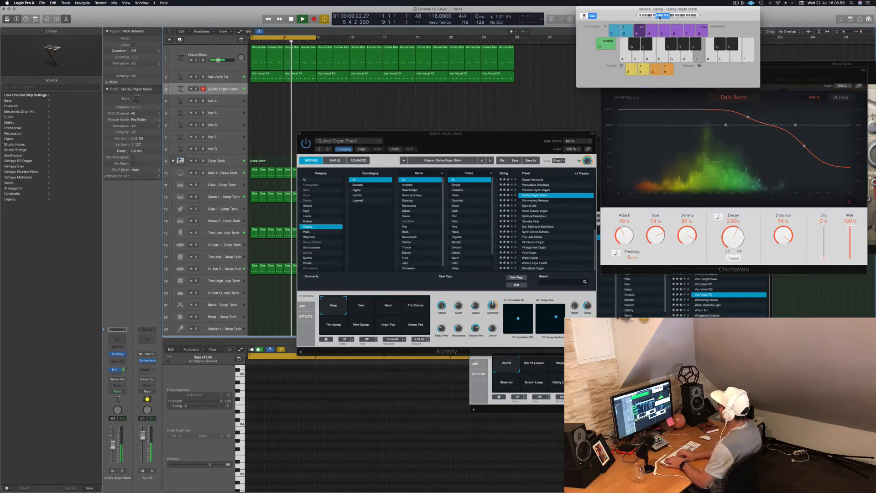
pyautogui.press('k')
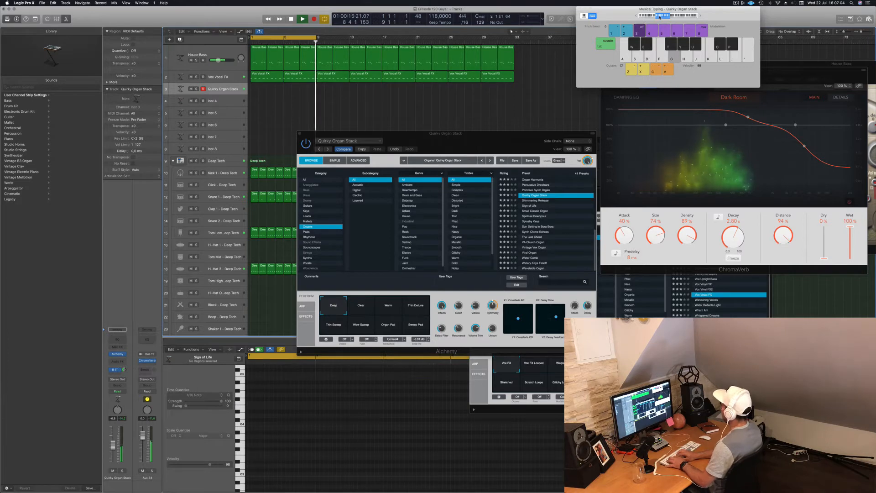
pyautogui.press('d')
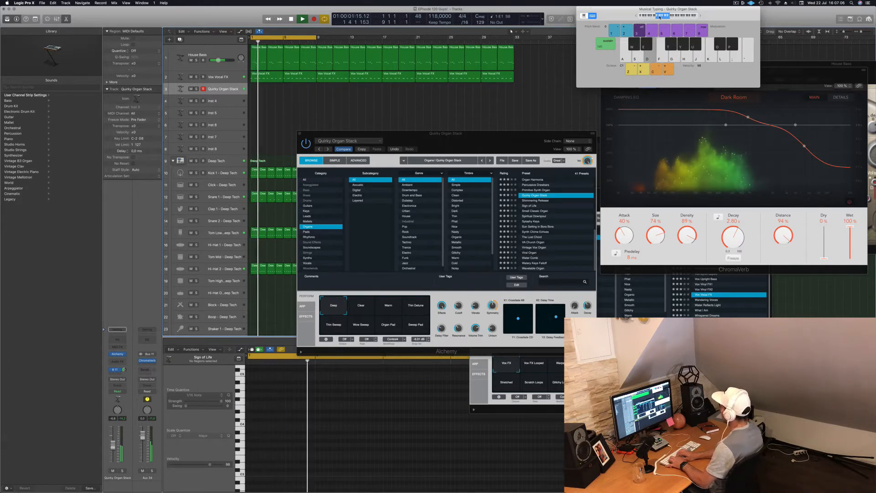
pyautogui.press('j')
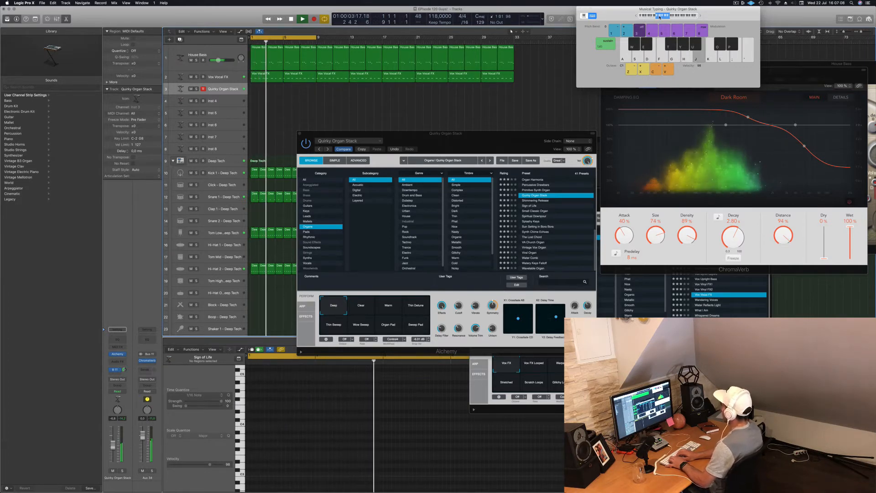
pyautogui.press('d')
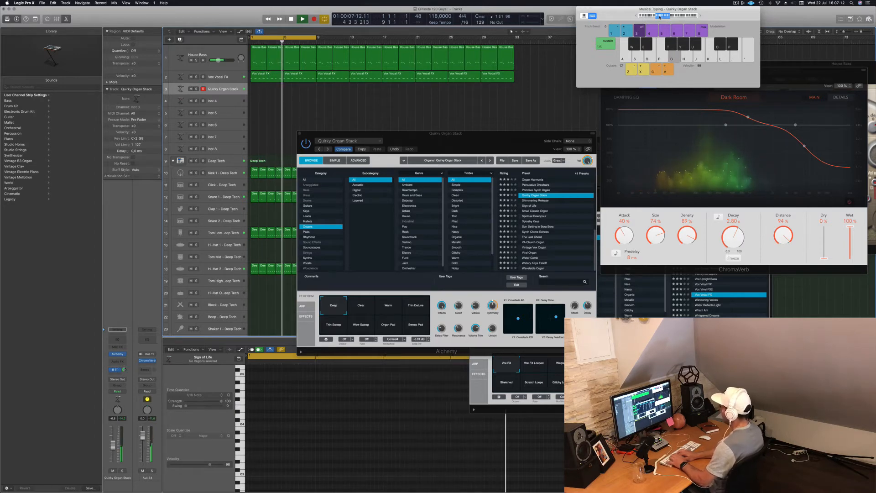
# Record a sustained organ pattern alternating G and E on the Quirky Organ Stack track across the eight-bar loop
pyautogui.press('g')
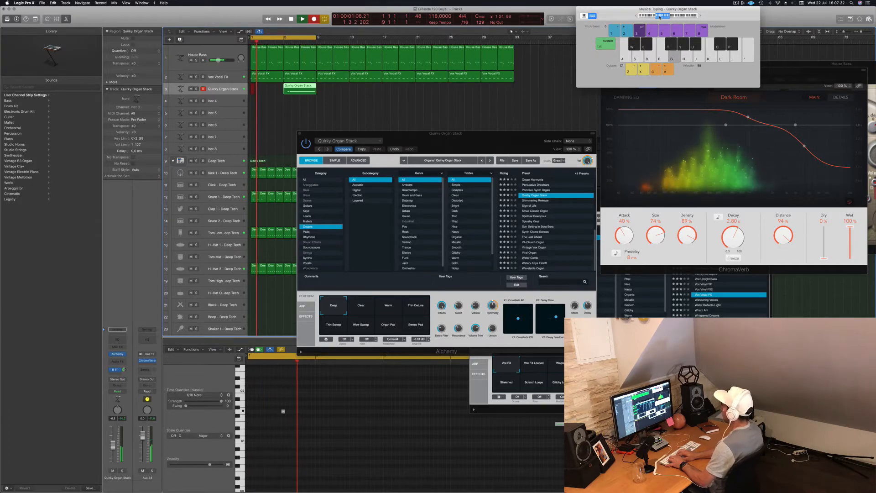
pyautogui.press('d')
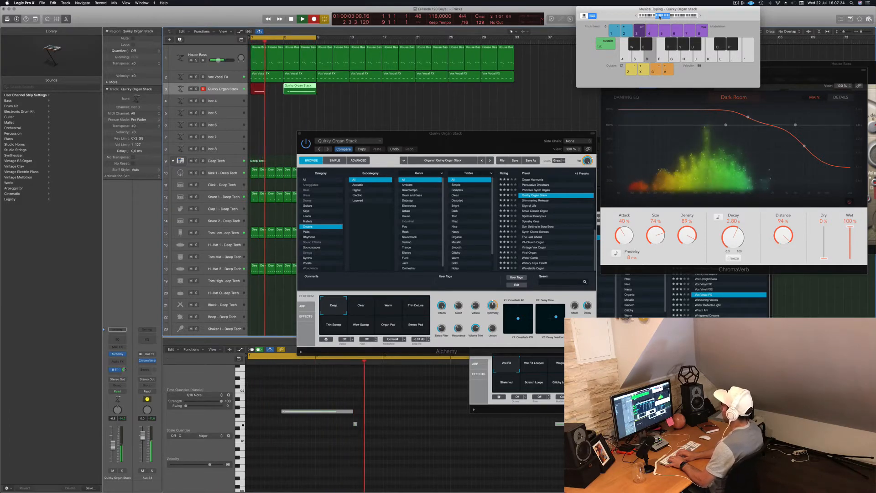
pyautogui.press('g')
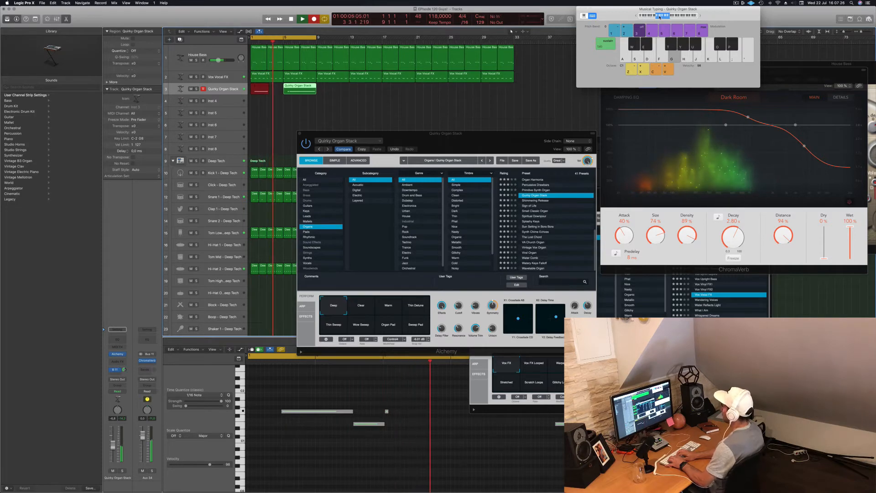
pyautogui.press('d')
pyautogui.press('g')
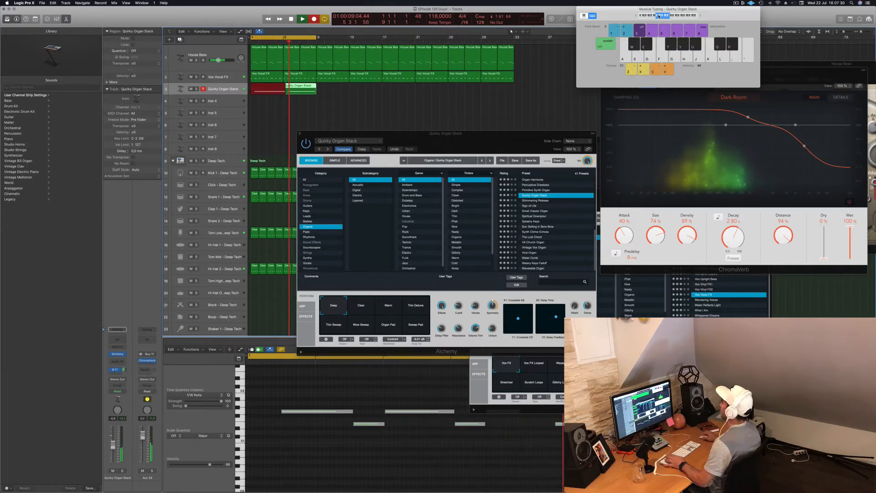
pyautogui.press('space')
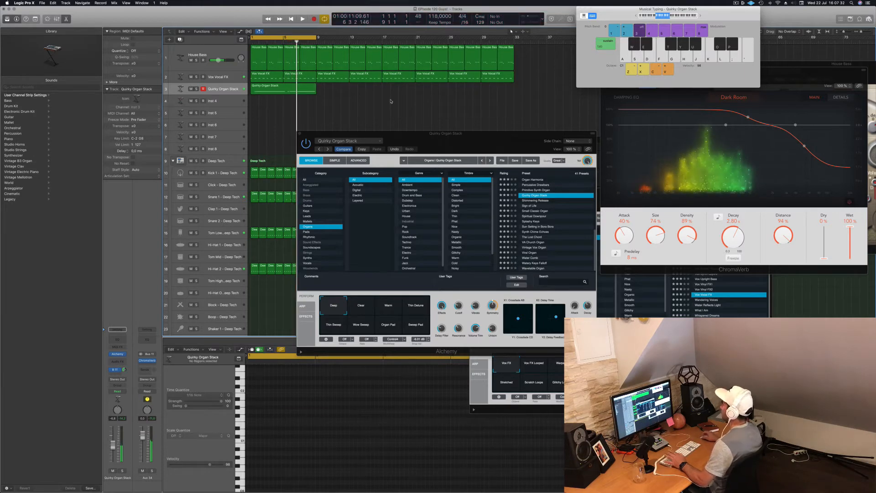
# Play back the recorded organ pattern, inspect its notes in the Piano Roll and delete the region from the Quirky Organ Stack track
pyautogui.press('space')
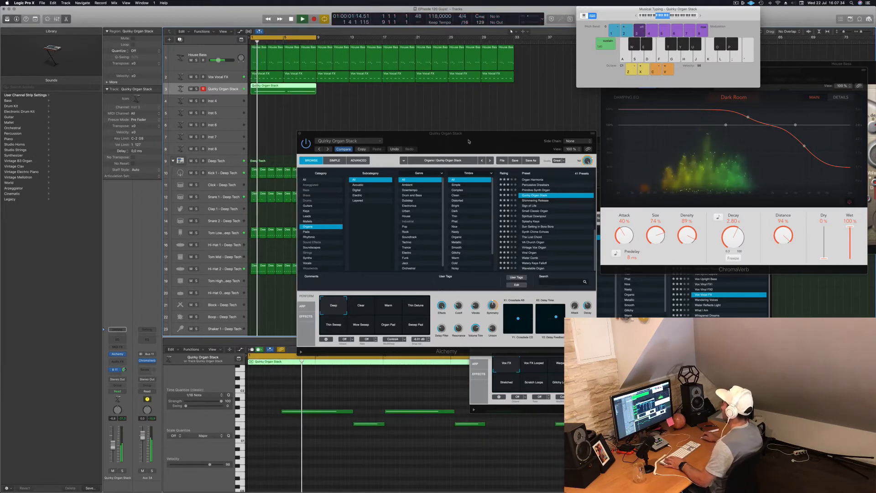
pyautogui.keyDown('ctrl'); pyautogui.keyDown('alt'); pyautogui.click(453, 454); pyautogui.keyUp('alt'); pyautogui.keyUp('ctrl')
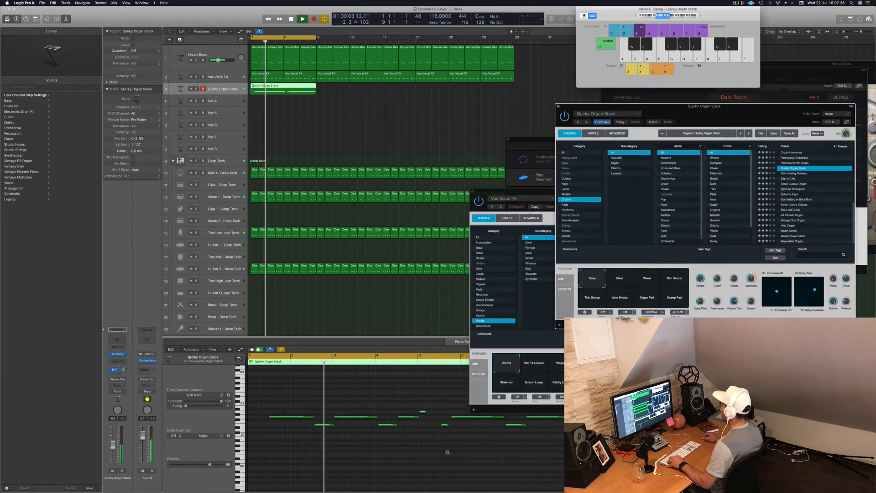
pyautogui.keyDown('ctrl'); pyautogui.keyDown('alt'); pyautogui.click(400, 442); pyautogui.keyUp('alt'); pyautogui.keyUp('ctrl')
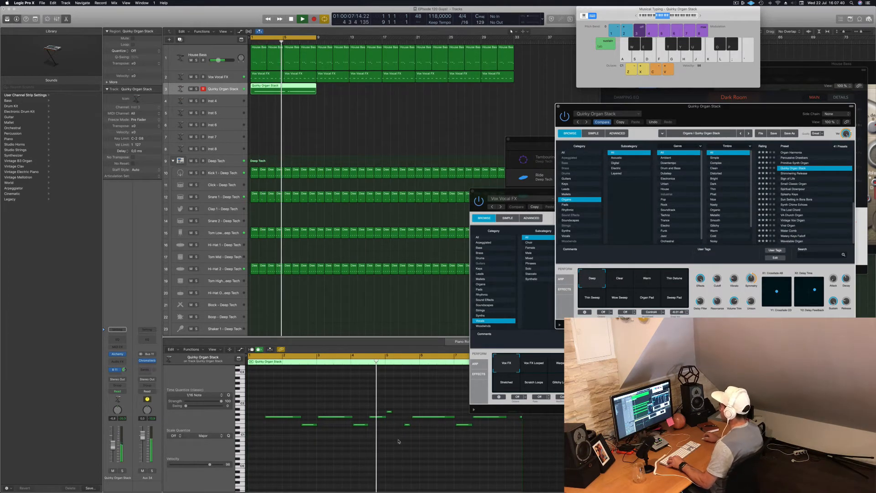
pyautogui.keyDown('ctrl'); pyautogui.keyDown('alt'); pyautogui.click(393, 443); pyautogui.keyUp('alt'); pyautogui.keyUp('ctrl')
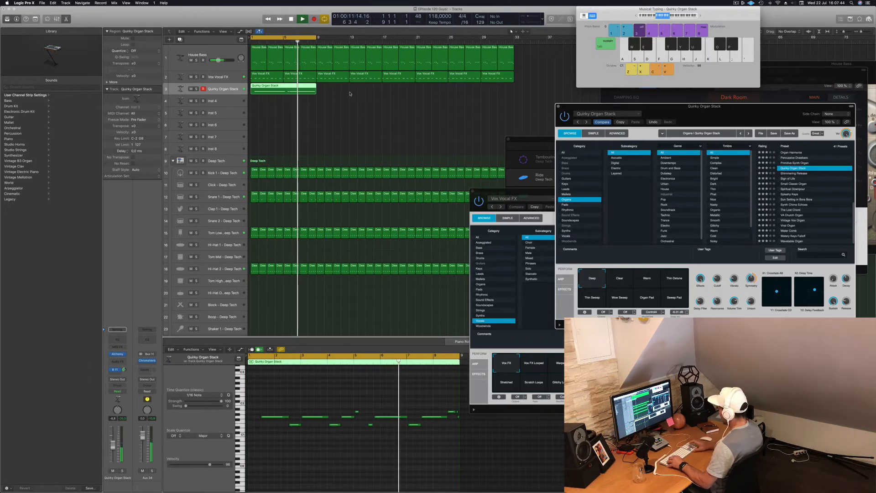
pyautogui.press('Delete')
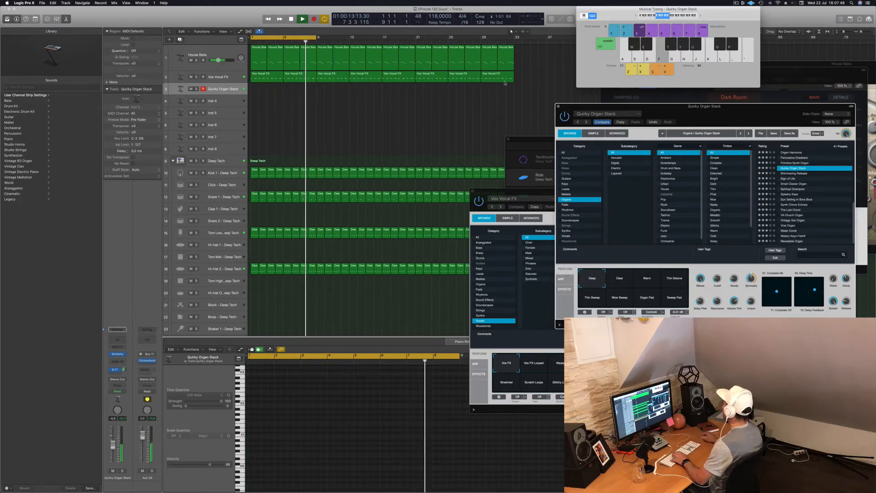
# Audition the Quirky Organ Stack snapshots Clear, Warm, Thin Detune, Organ Pad and Sweep Pad, and return to Deep
pyautogui.click(620, 279)
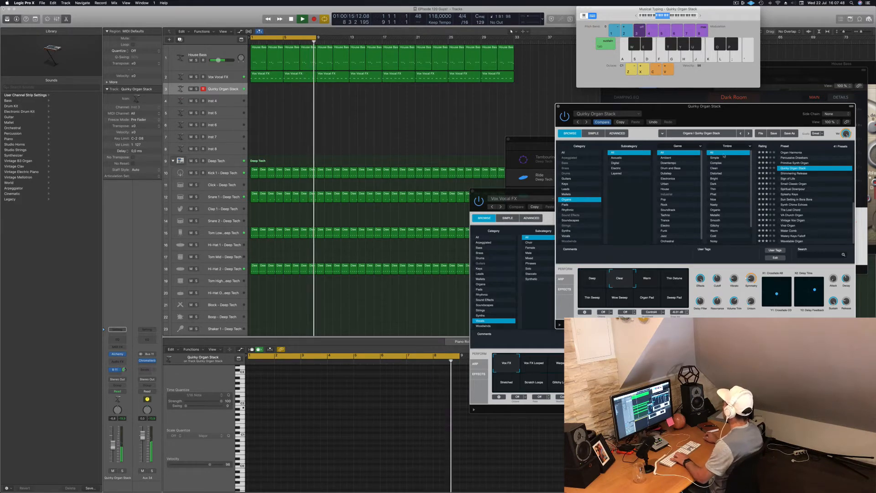
pyautogui.moveTo(704, 105); pyautogui.dragTo(614, 99)
pyautogui.click(556, 274)
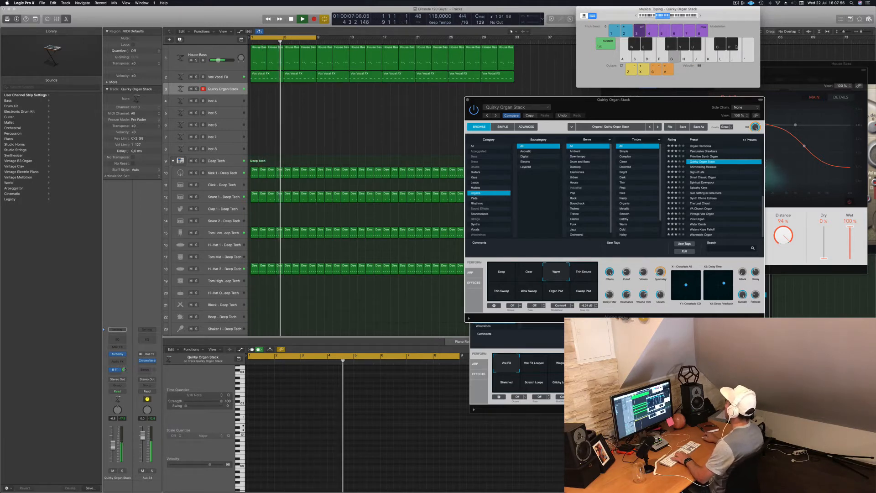
pyautogui.click(577, 275)
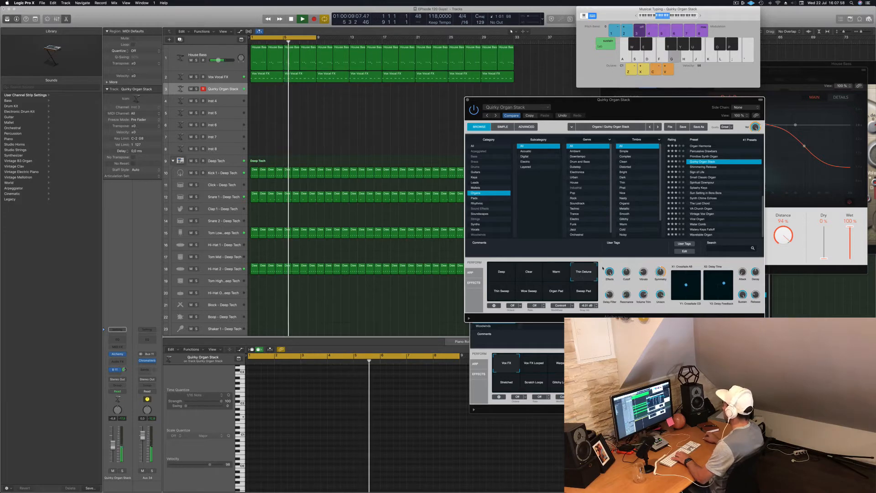
pyautogui.click(529, 292)
pyautogui.click(556, 294)
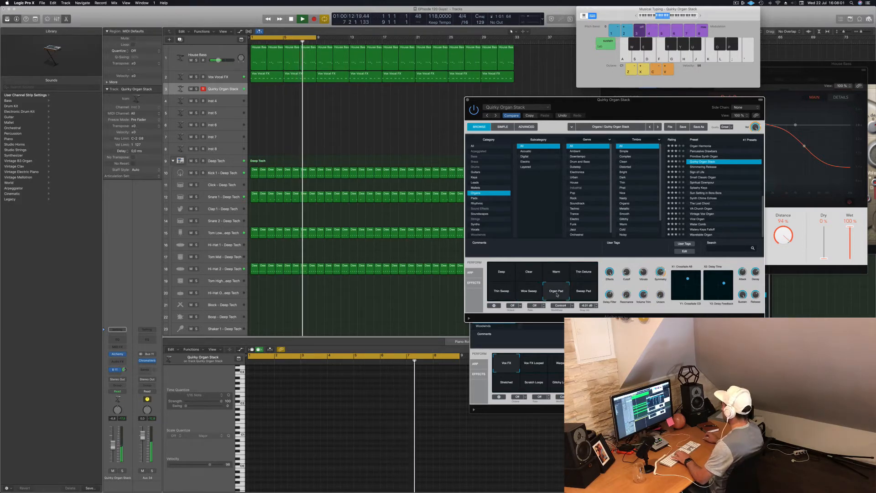
pyautogui.click(531, 275)
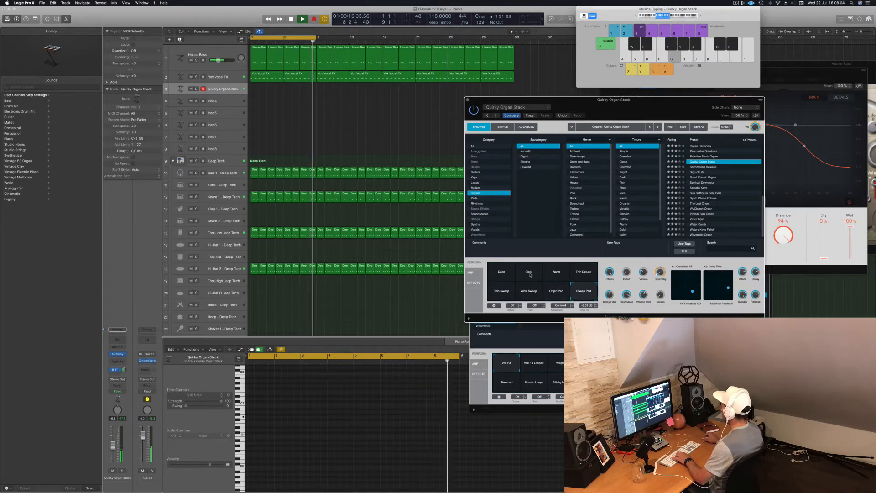
pyautogui.click(552, 274)
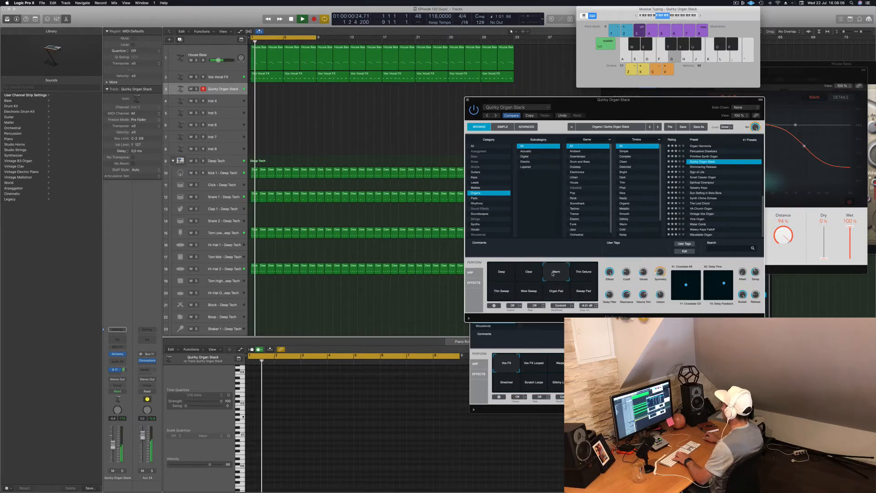
pyautogui.click(502, 273)
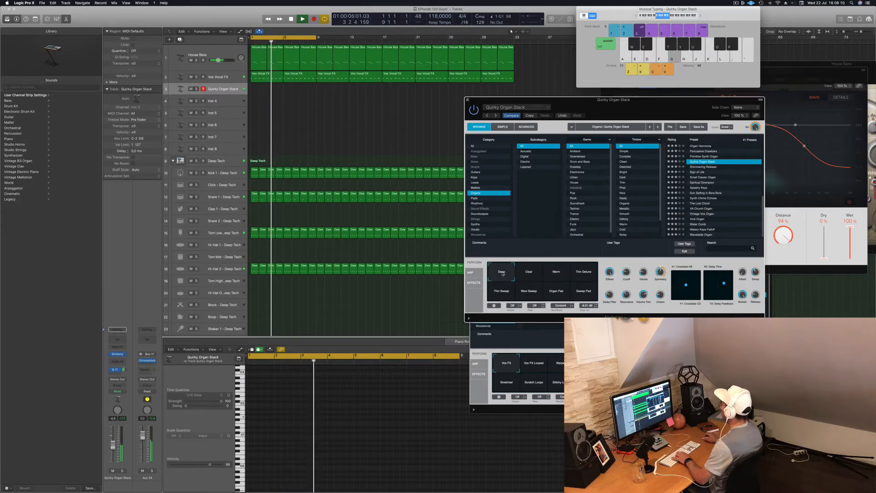
# Compare the Deep organ sound in lower and higher Musical Typing octaves and return to the original octave
pyautogui.press('z')
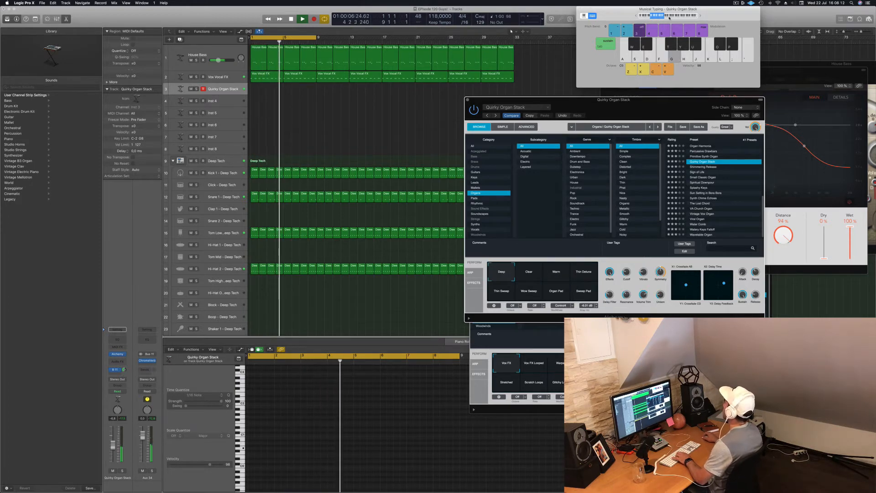
pyautogui.press('x')
pyautogui.press('x')
pyautogui.press('h')
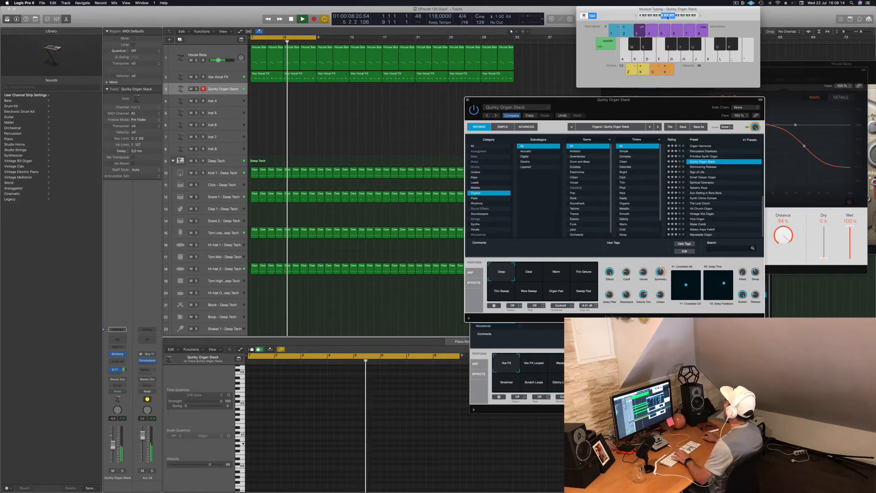
pyautogui.press('x')
pyautogui.press('g')
pyautogui.press('z')
pyautogui.press('z')
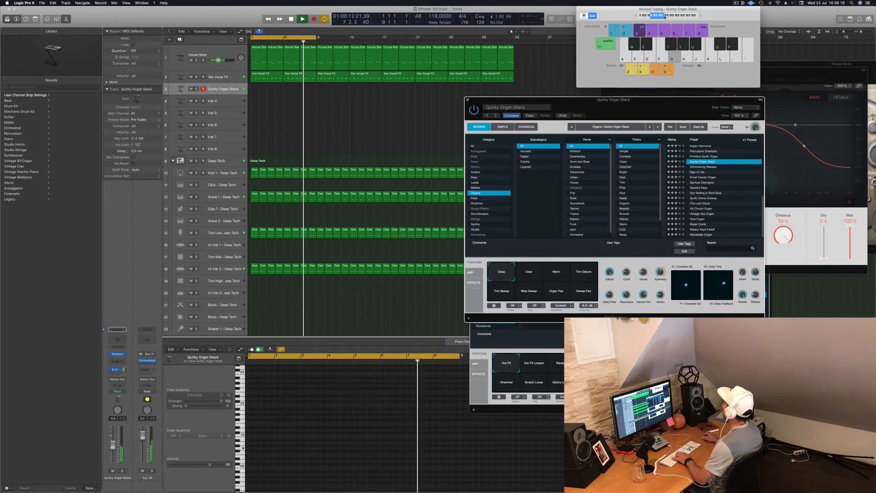
pyautogui.press('x')
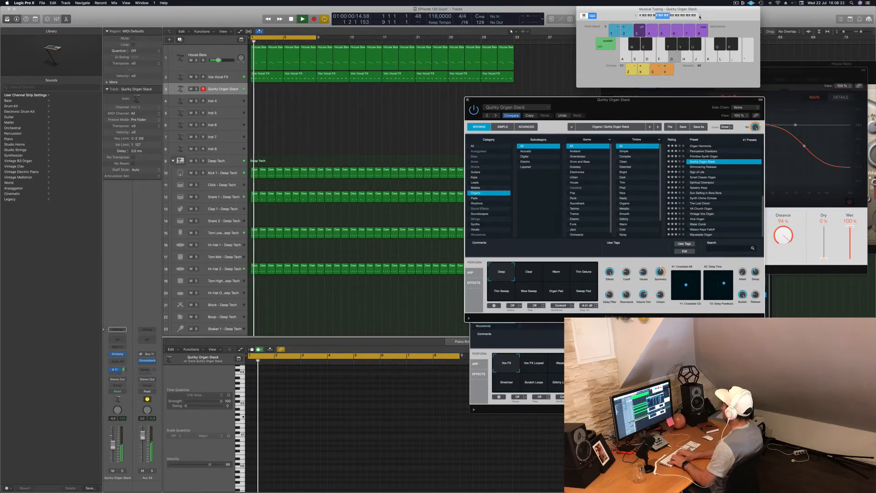
# Rehearse a slow organ pattern of G, D and E notes with Musical Typing over the playing loop
pyautogui.press('g')
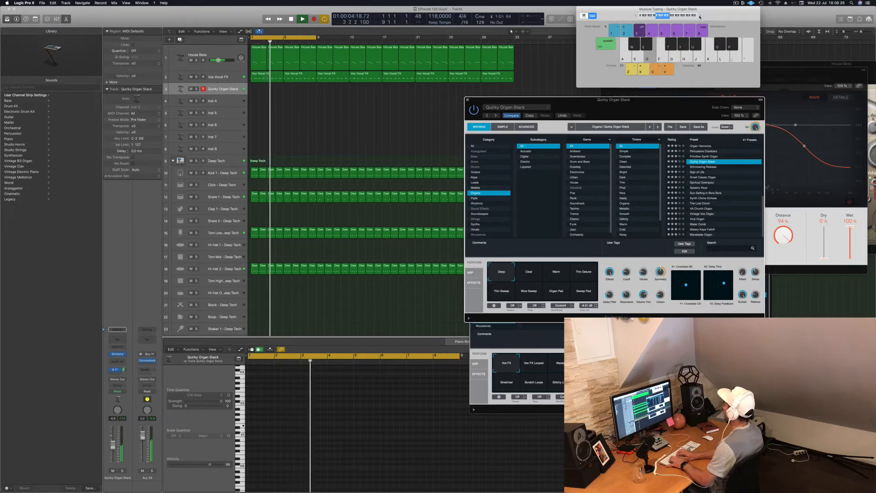
pyautogui.press('s')
pyautogui.press('d')
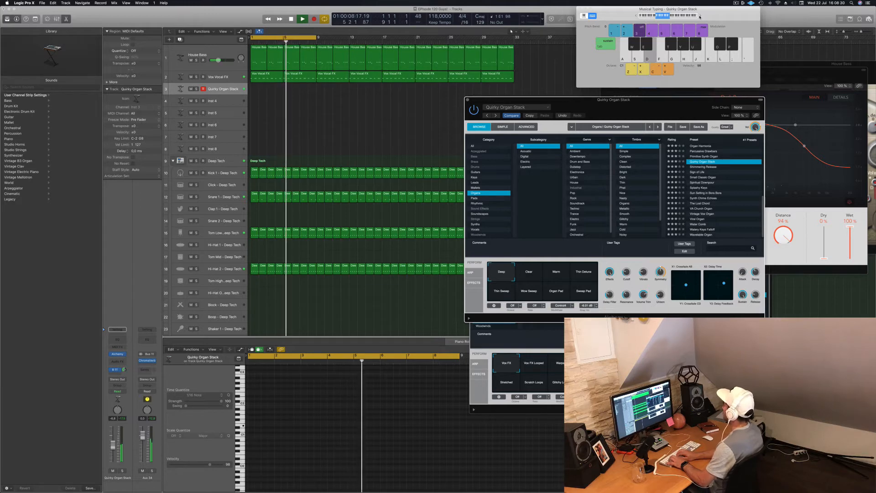
pyautogui.press('g')
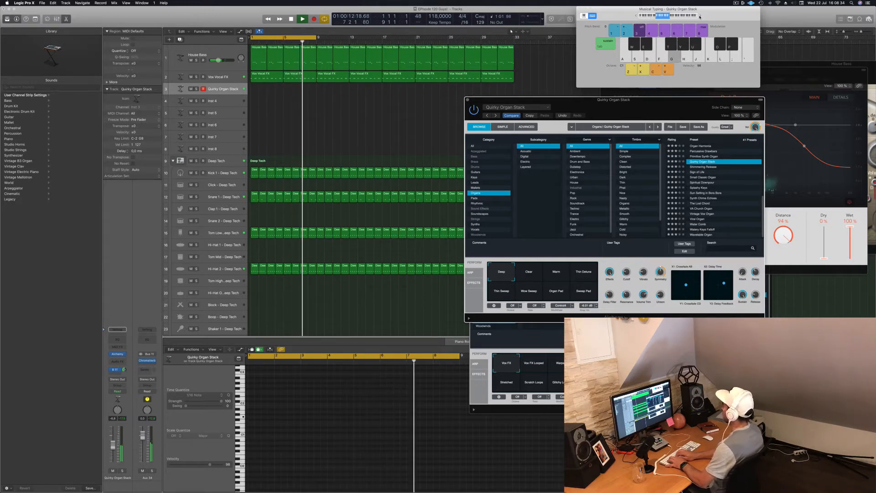
pyautogui.press('d')
pyautogui.press('g')
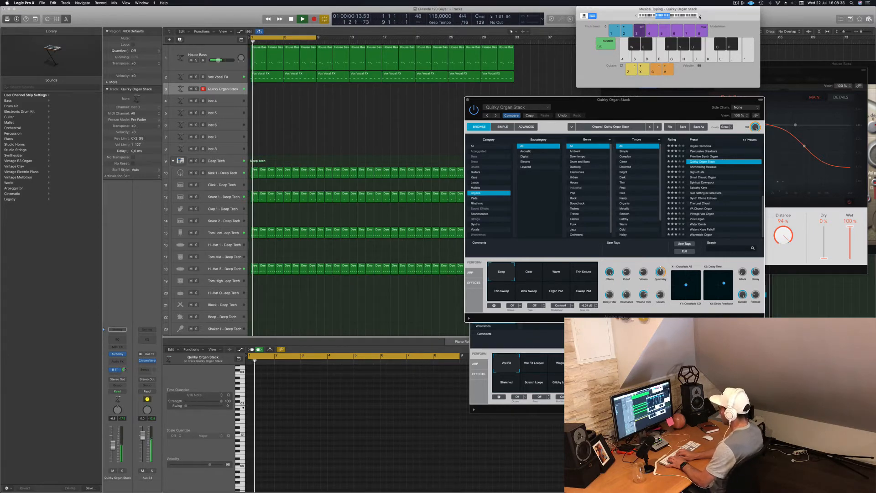
# Record an organ pattern of E, G, B and A notes on the Quirky Organ Stack track with Musical Typing
pyautogui.press('r')
pyautogui.press('d')
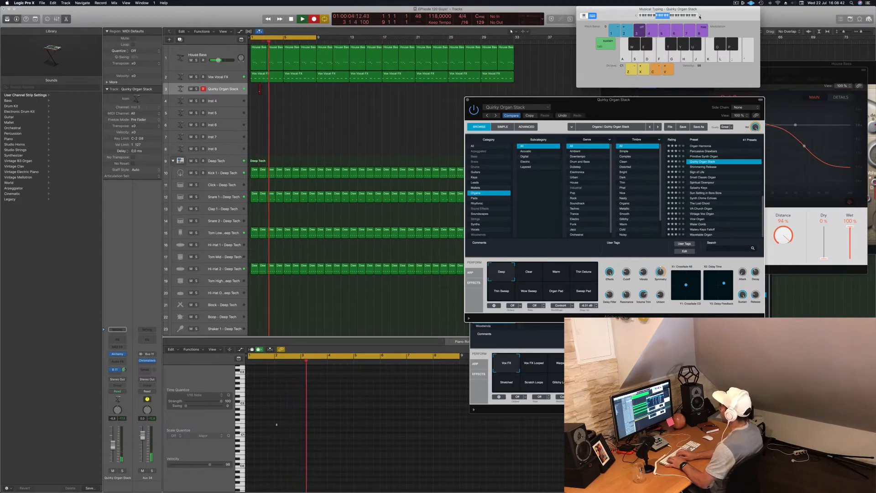
pyautogui.press('g')
pyautogui.press('g')
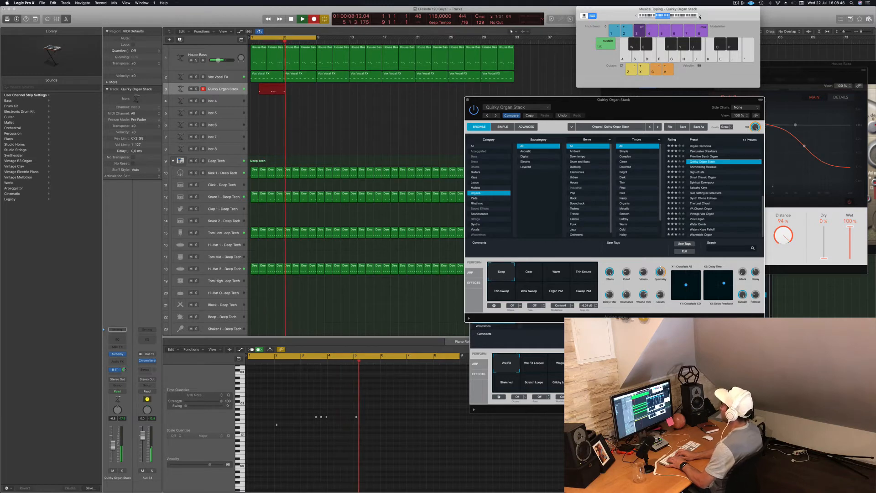
pyautogui.press('g')
pyautogui.press('g')
pyautogui.press('g')
pyautogui.press('j')
pyautogui.press('j')
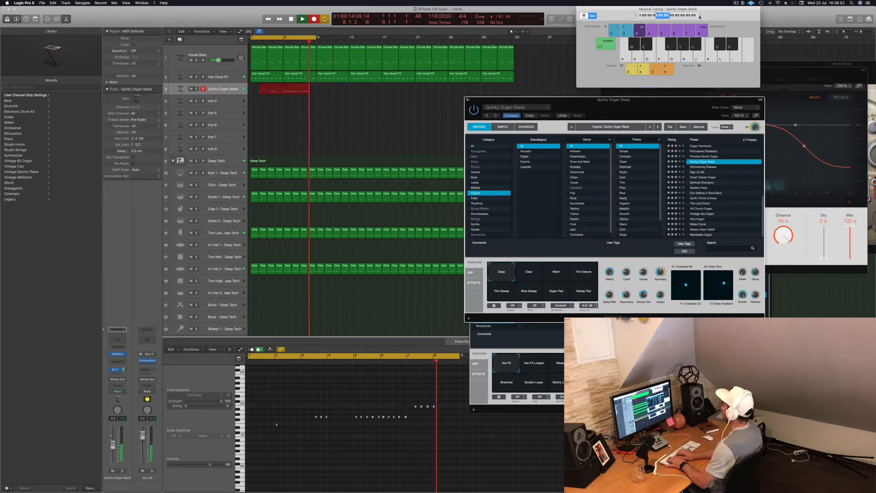
pyautogui.press('d')
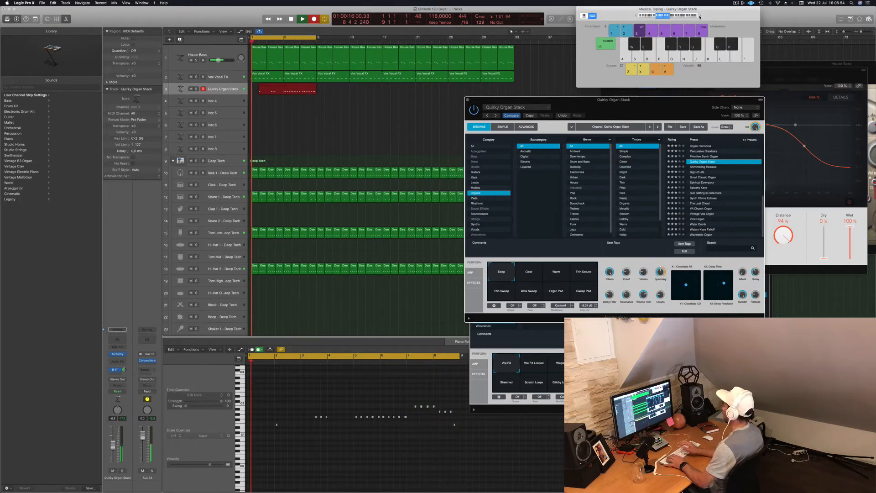
pyautogui.press('space')
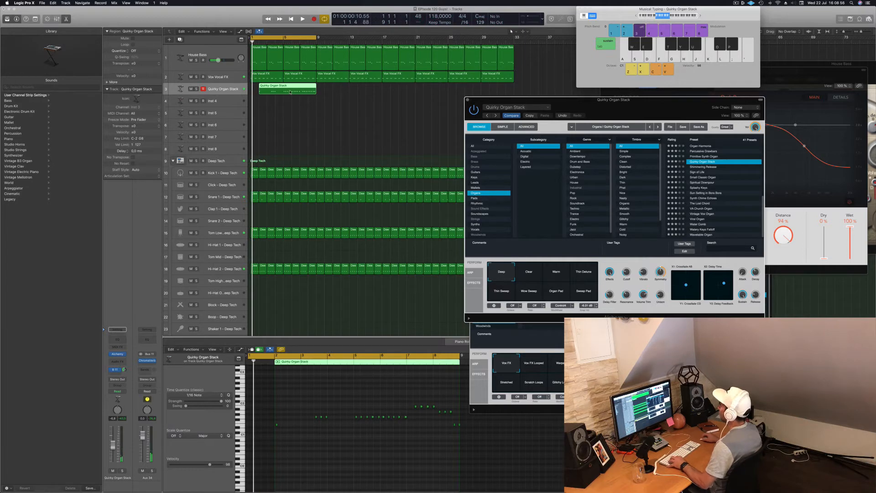
# Trim the recorded Quirky Organ Stack region to its last four bars and move it to the start of bar 1
pyautogui.click(285, 91)
pyautogui.press('Delete')
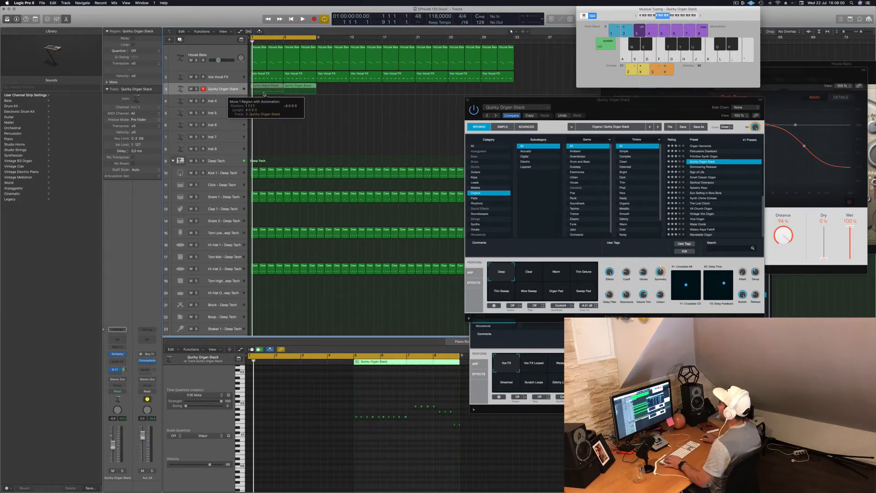
pyautogui.moveTo(265, 93); pyautogui.dragTo(265, 94)
# Replace the five G notes in bar 2 of the organ region with a copy of bar 1's five G notes
pyautogui.click(307, 447)
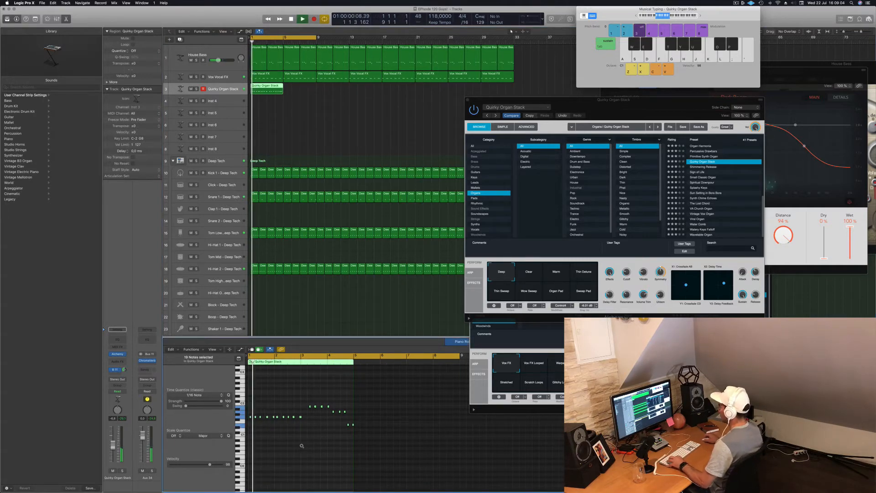
pyautogui.keyDown('ctrl'); pyautogui.keyDown('alt'); pyautogui.click(301, 446); pyautogui.keyUp('alt'); pyautogui.keyUp('ctrl')
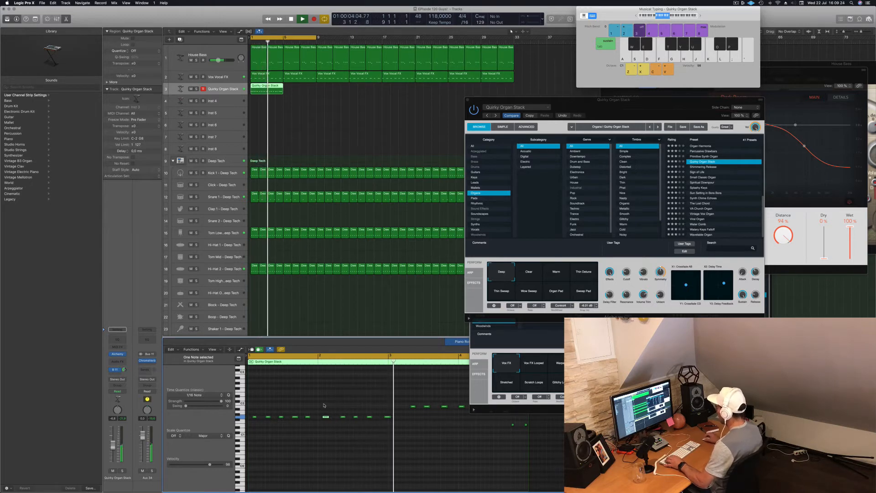
pyautogui.moveTo(329, 412); pyautogui.dragTo(412, 437)
pyautogui.press('Delete')
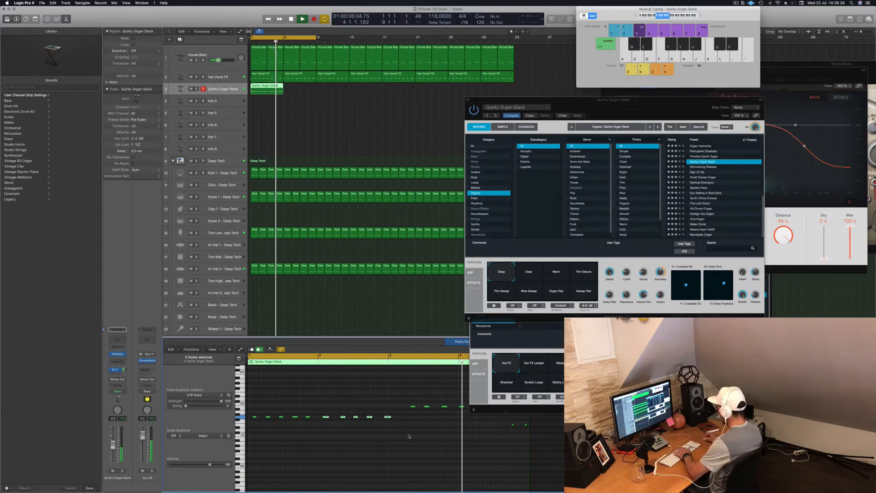
# Replace the B notes in bar 3 with a copy of bar 2's five G notes raised to B
pyautogui.moveTo(338, 407); pyautogui.dragTo(389, 409)
pyautogui.press('super+Left')
pyautogui.press('Delete')
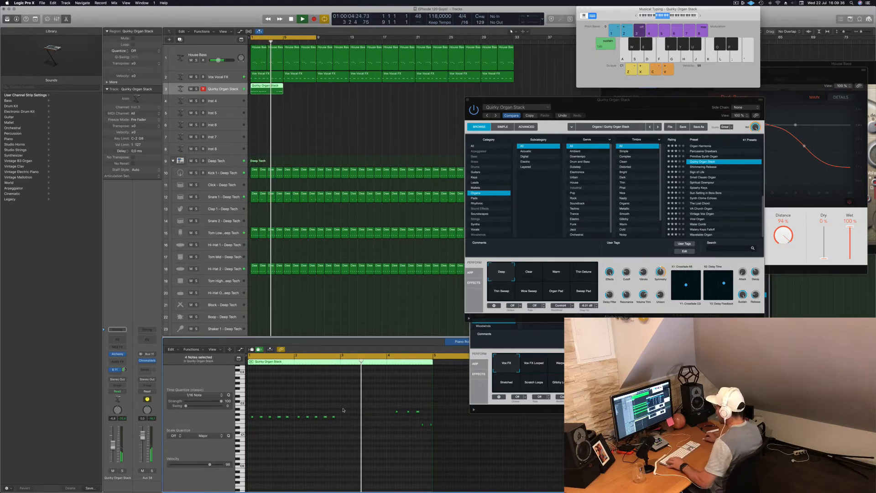
pyautogui.moveTo(299, 417); pyautogui.dragTo(345, 409)
pyautogui.press('Return')
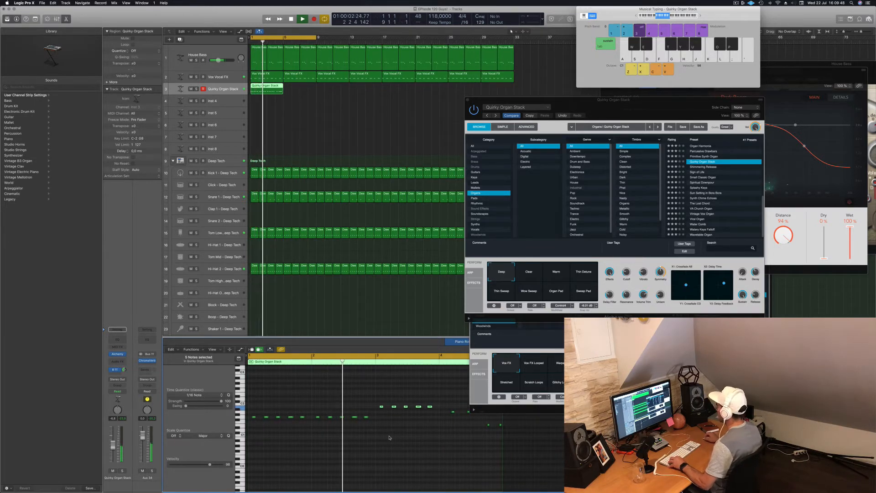
# Delete the remaining A and E notes and copy the five B notes one bar later at a lower pitch
pyautogui.press('super+Left')
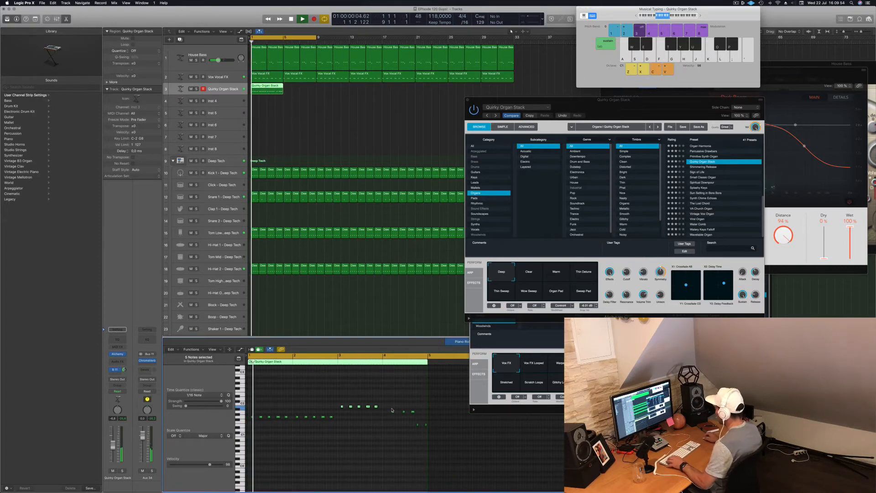
pyautogui.moveTo(390, 407); pyautogui.dragTo(426, 439)
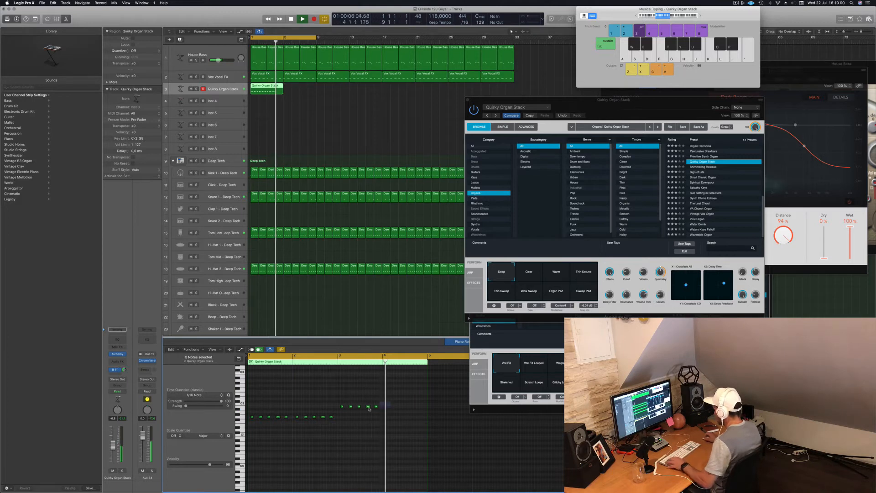
pyautogui.moveTo(343, 409); pyautogui.dragTo(388, 416)
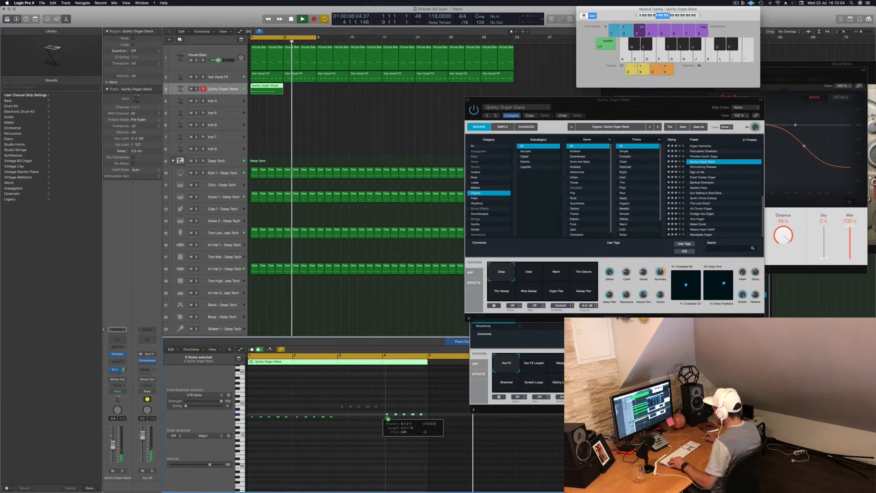
# Place the five selected notes in bar 4 below the pitch of the preceding group, and copy the Quirky Organ Stack region to bar 5
pyautogui.moveTo(387, 417); pyautogui.dragTo(388, 414)
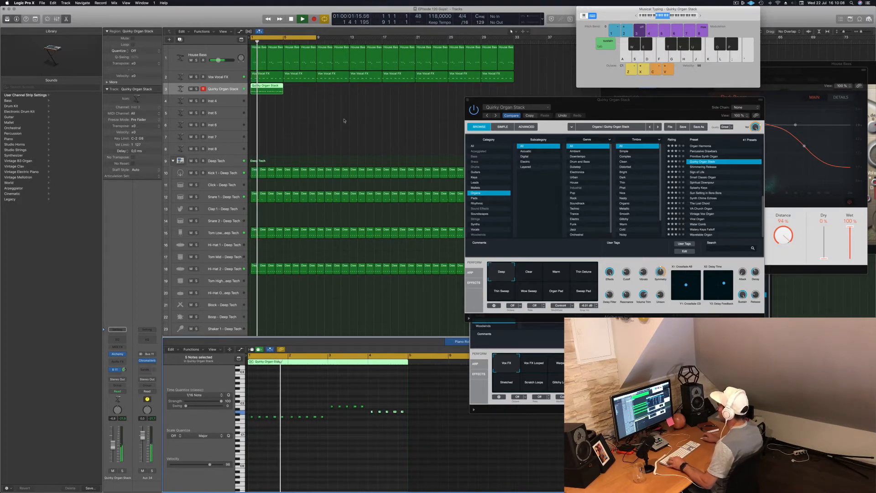
pyautogui.moveTo(277, 86); pyautogui.dragTo(312, 87)
pyautogui.keyDown('shift'); pyautogui.click(266, 88); pyautogui.keyUp('shift')
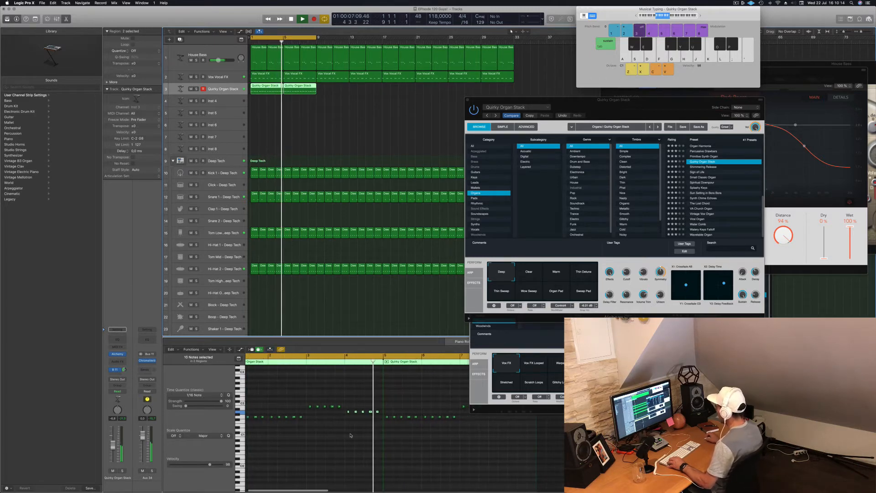
# Adjust the fourth note of the bar 4 group and replace the copy at bar 5 with a fresh repeat of the first region
pyautogui.click(370, 412)
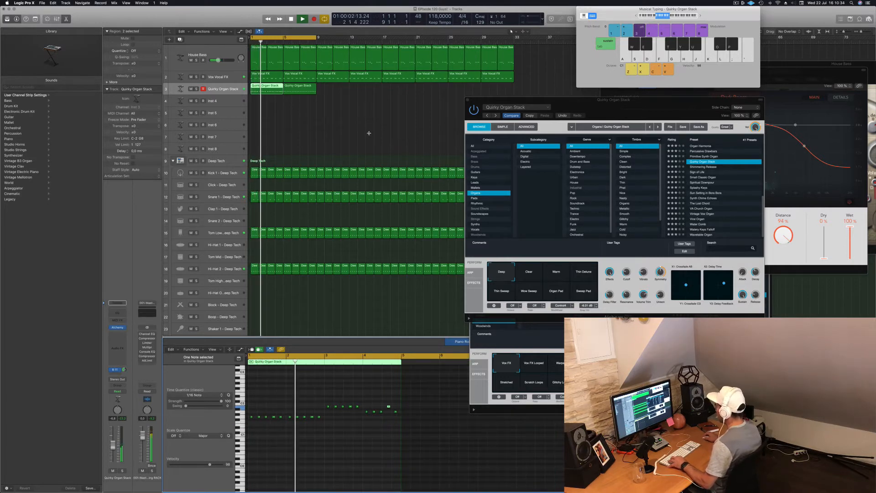
pyautogui.click(295, 92)
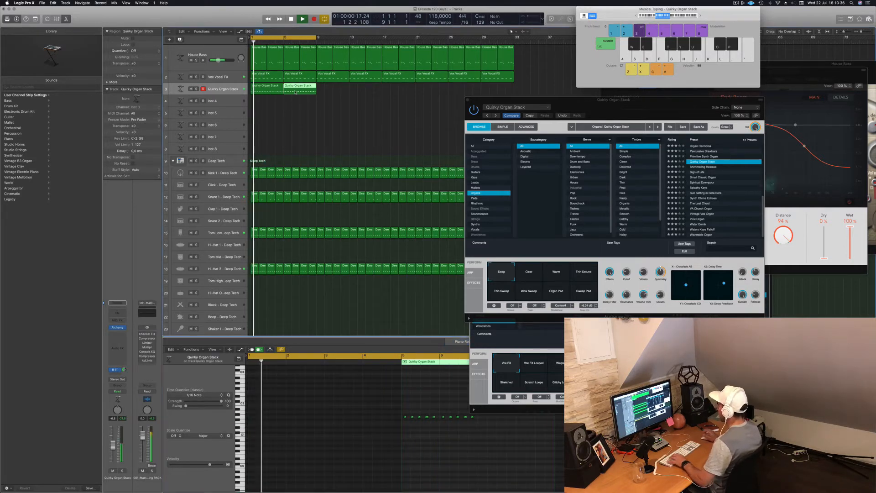
pyautogui.press('Delete')
pyautogui.click(267, 88)
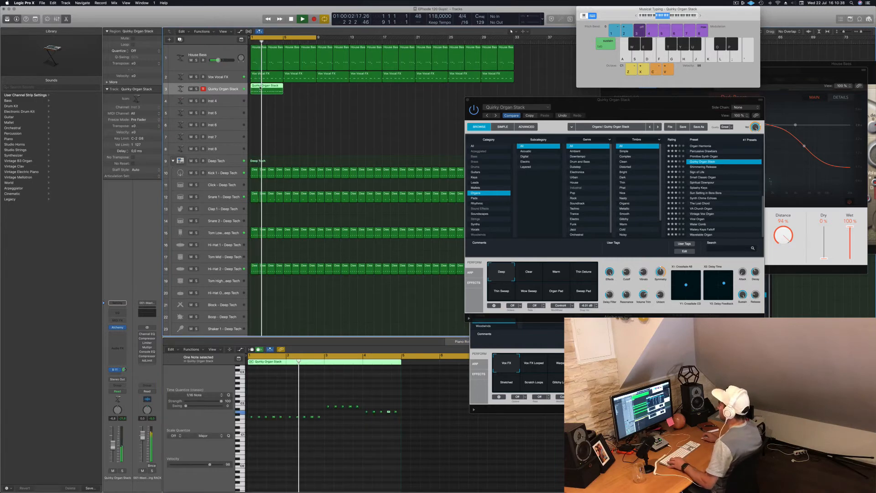
pyautogui.press('super+r')
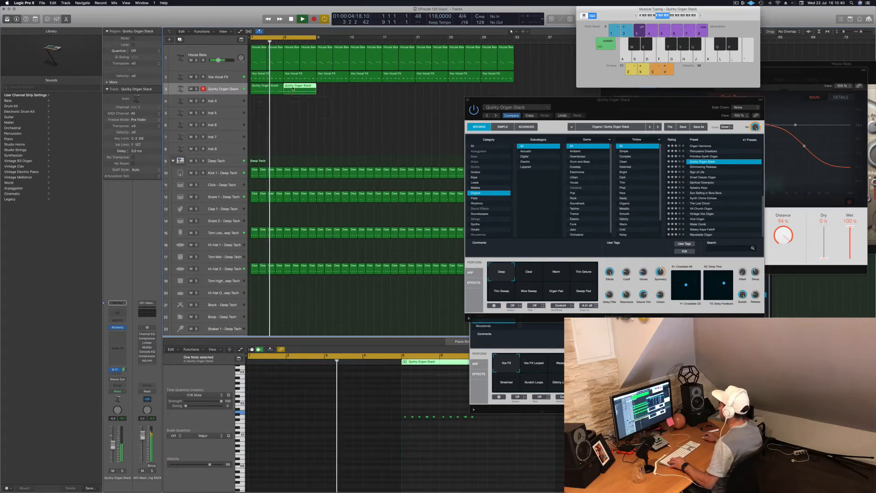
# Compare the Warm and Deep variations of the organ preset during playback, keep Deep, and adjust the Resonance
pyautogui.press('space')
pyautogui.moveTo(576, 114); pyautogui.dragTo(497, 110)
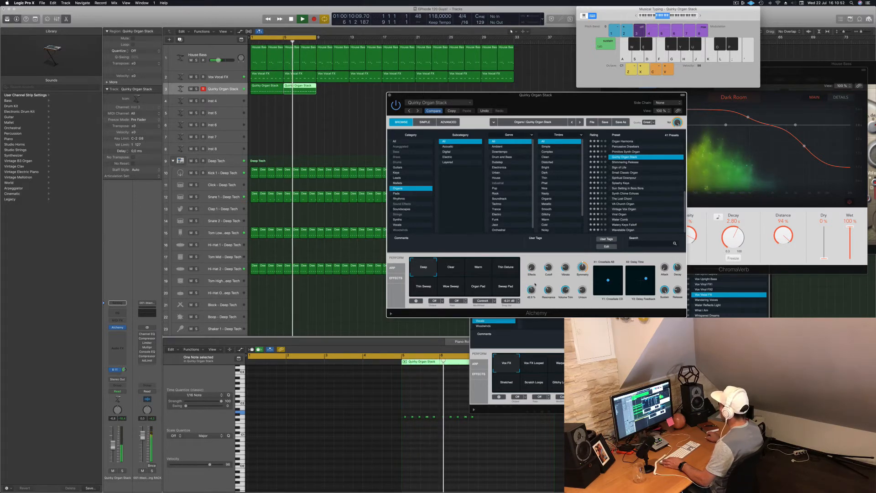
pyautogui.click(487, 267)
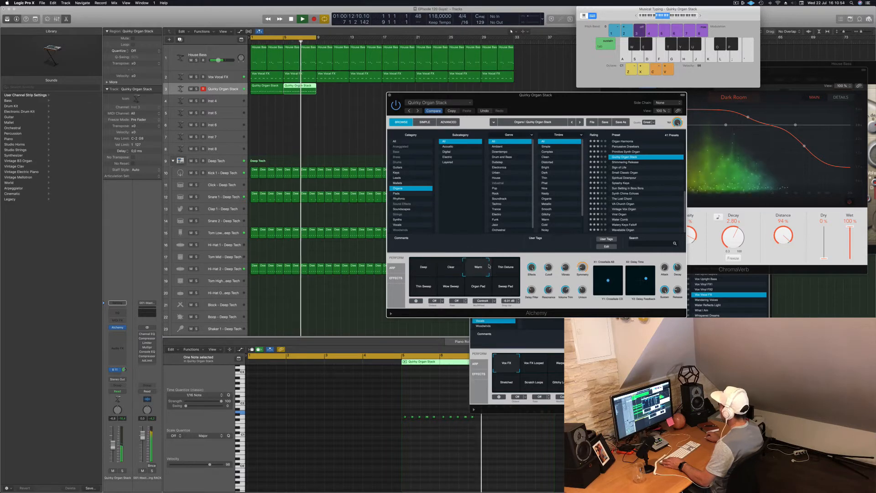
pyautogui.click(421, 263)
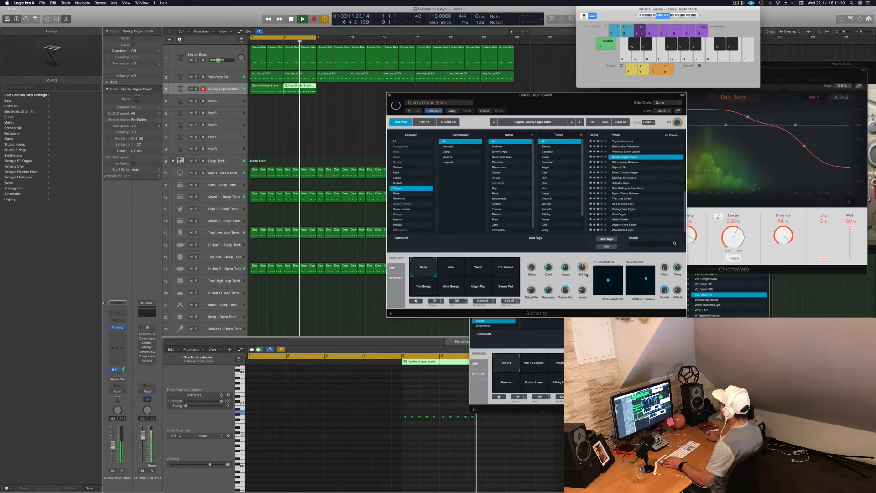
pyautogui.press('Return')
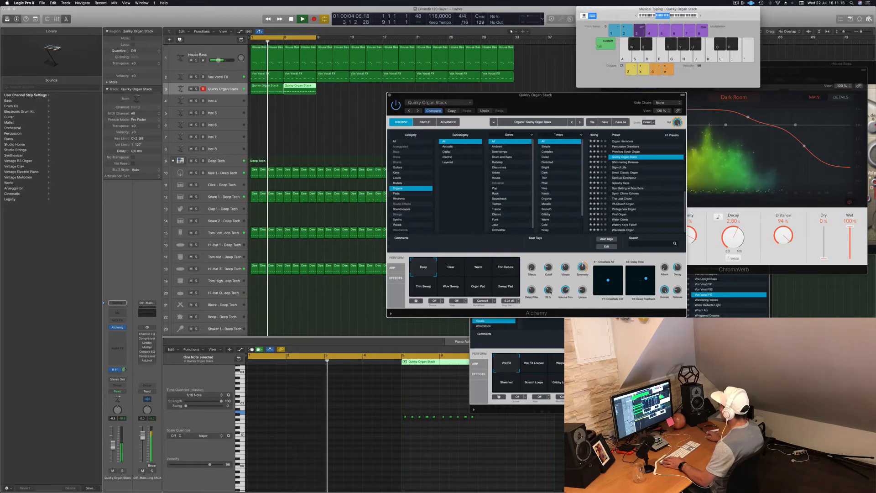
pyautogui.moveTo(549, 286)
pyautogui.mouseDown()
pyautogui.moveTo(549, 313)
pyautogui.moveTo(549, 289)
pyautogui.mouseUp()
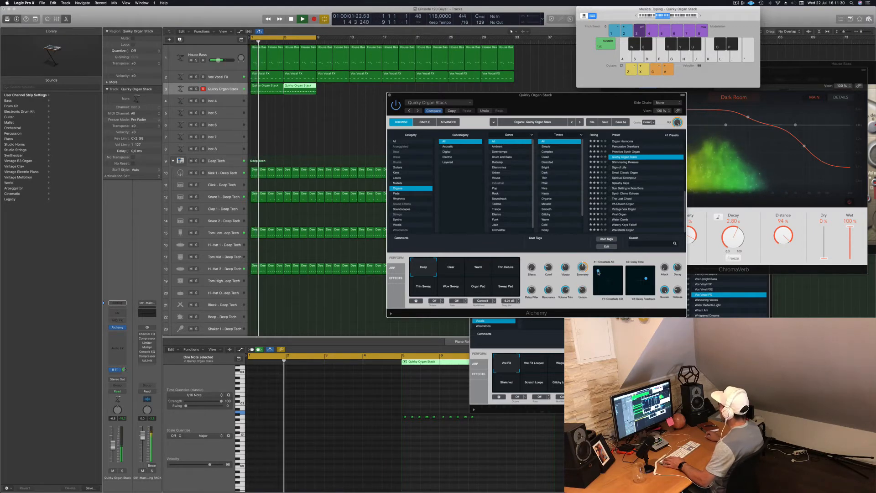
# Raise the organ track's volume slightly and place the crossfade pad point near its left edge and the delay pad point near its centre
pyautogui.press('Return')
pyautogui.moveTo(112, 445); pyautogui.dragTo(113, 442)
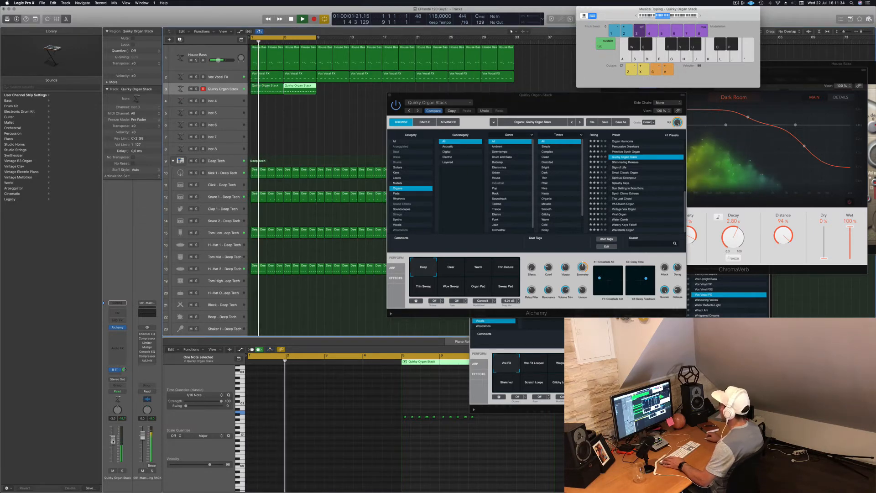
pyautogui.click(600, 283)
pyautogui.moveTo(600, 282)
pyautogui.mouseDown()
pyautogui.moveTo(602, 272)
pyautogui.moveTo(598, 279)
pyautogui.mouseUp()
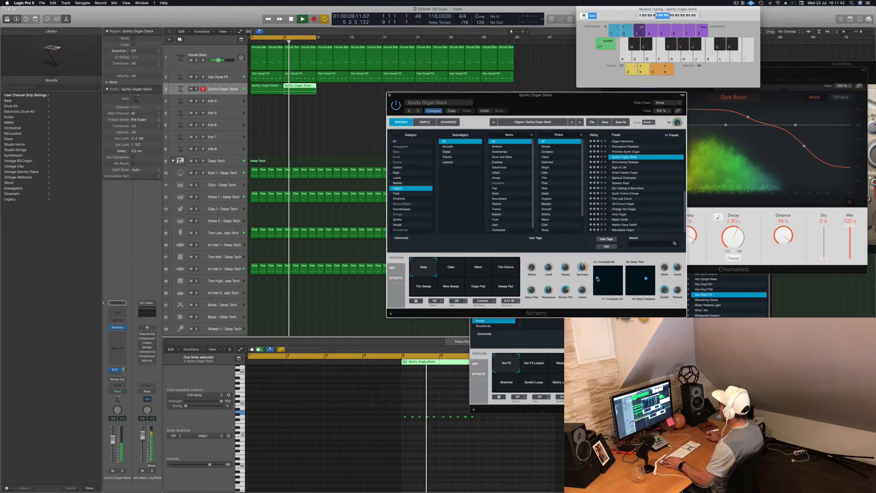
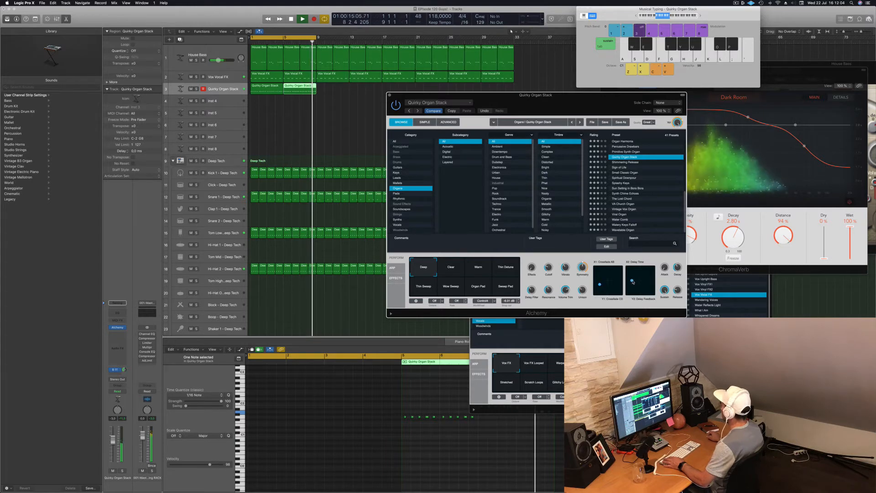
pyautogui.moveTo(649, 271)
pyautogui.mouseDown()
pyautogui.moveTo(652, 297)
pyautogui.moveTo(639, 282)
pyautogui.mouseUp()
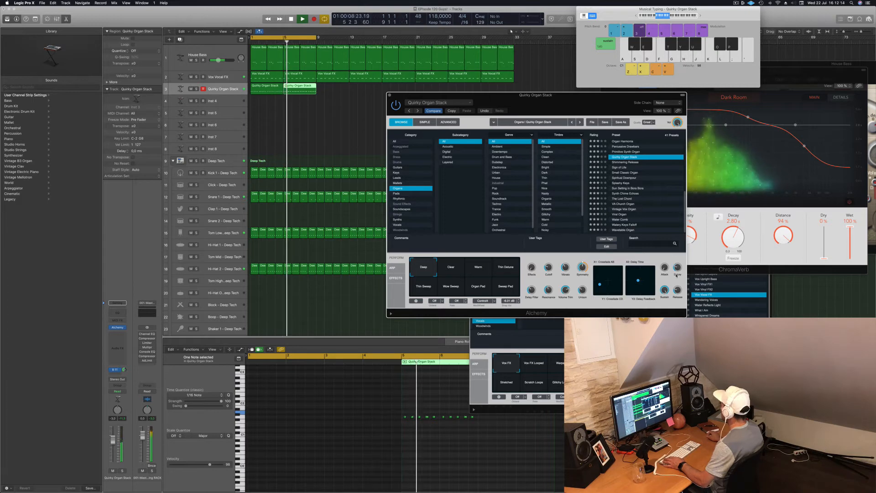
# Move the Alchemy window aside and adjust the Quirky Organ Stack track's send level to the ChromaVerb bus during playback
pyautogui.moveTo(678, 274)
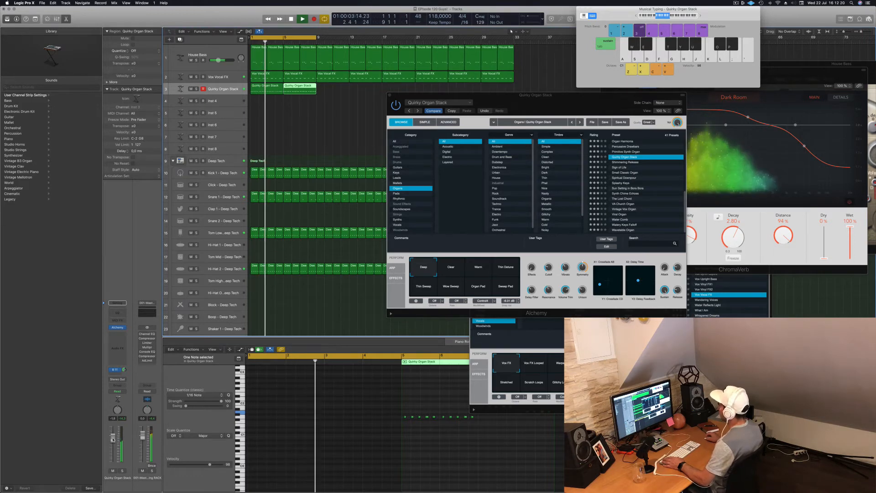
pyautogui.moveTo(457, 95); pyautogui.dragTo(342, 106)
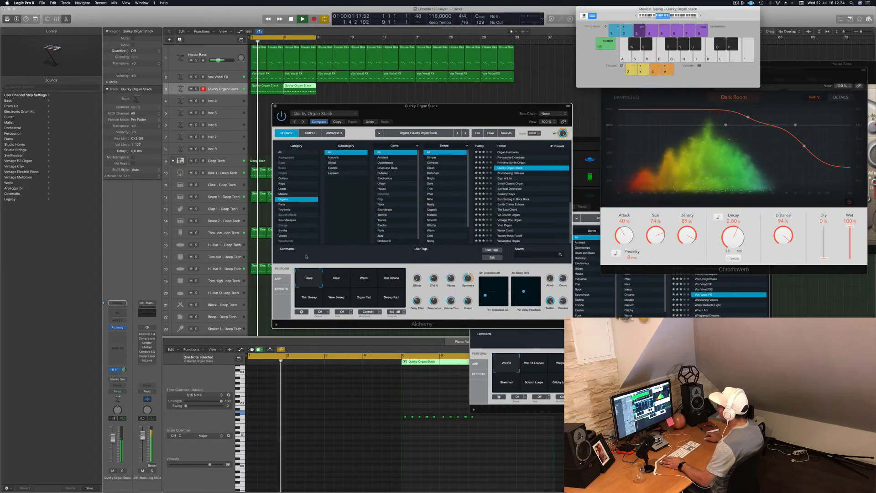
pyautogui.moveTo(126, 370); pyautogui.dragTo(126, 379)
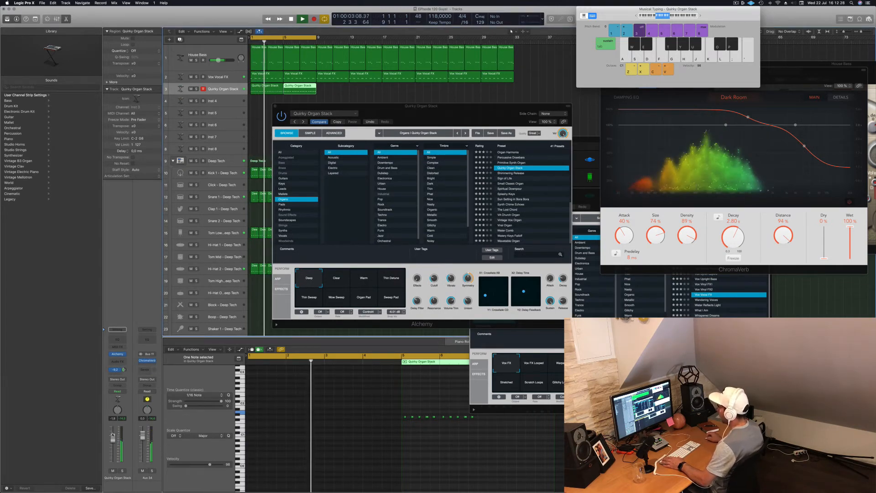
pyautogui.moveTo(500, 112); pyautogui.dragTo(598, 103)
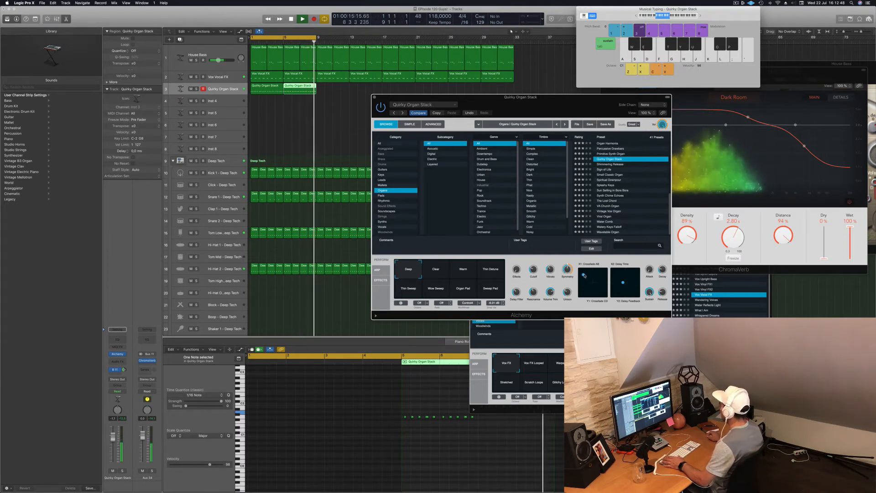
pyautogui.press('space')
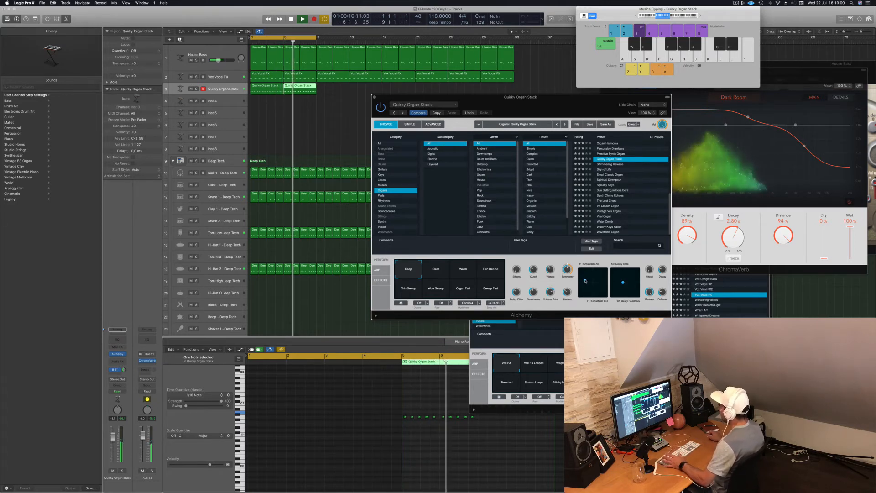
# Close the organ instrument window and repeat the two Quirky Organ Stack regions up to bar 33
pyautogui.click(373, 96)
pyautogui.keyDown('shift'); pyautogui.click(261, 86); pyautogui.keyUp('shift')
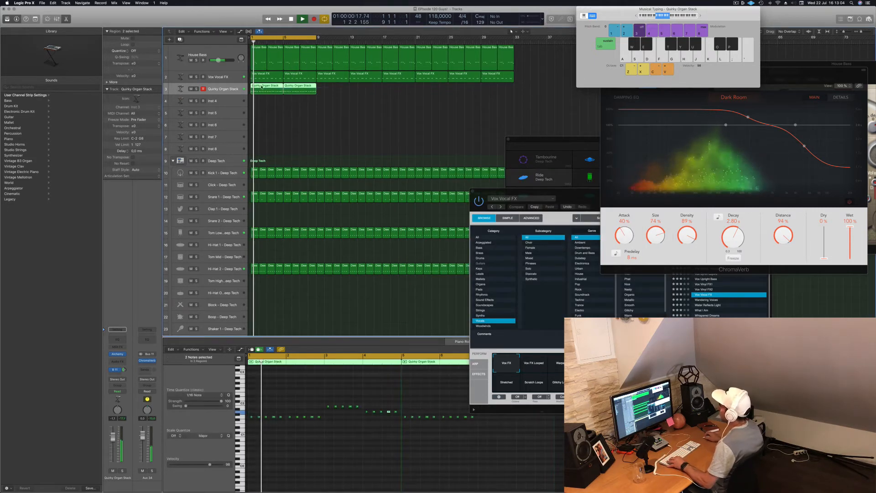
pyautogui.press('super+r')
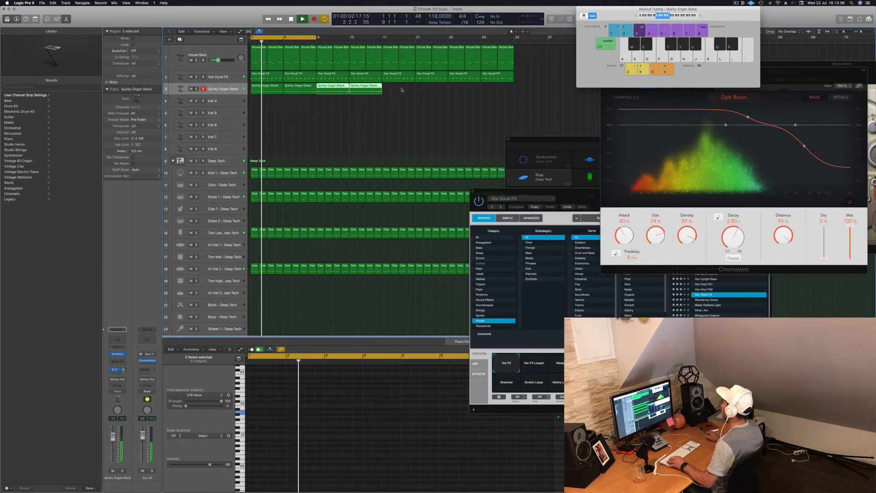
pyautogui.moveTo(261, 90); pyautogui.dragTo(400, 91)
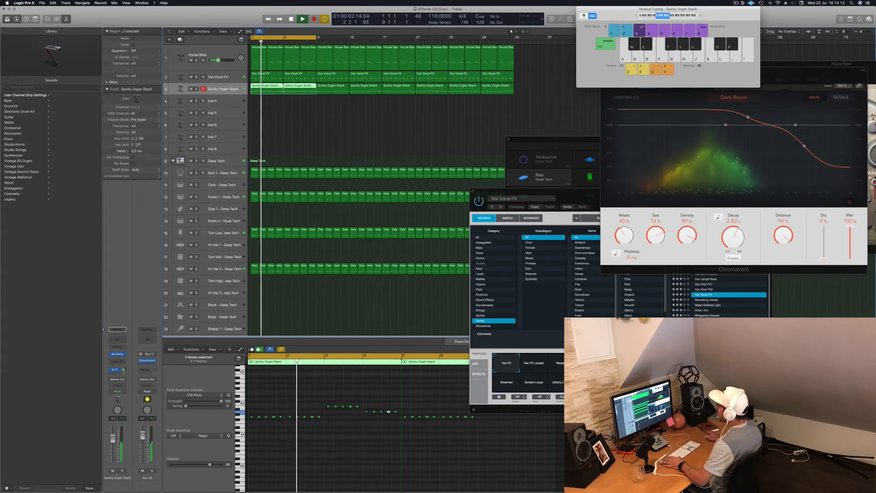
# Copy the first Hi-Hat 2 region to bar 1 of the Hi-Hat Open track and raise the pitch of its four notes
pyautogui.click(271, 151)
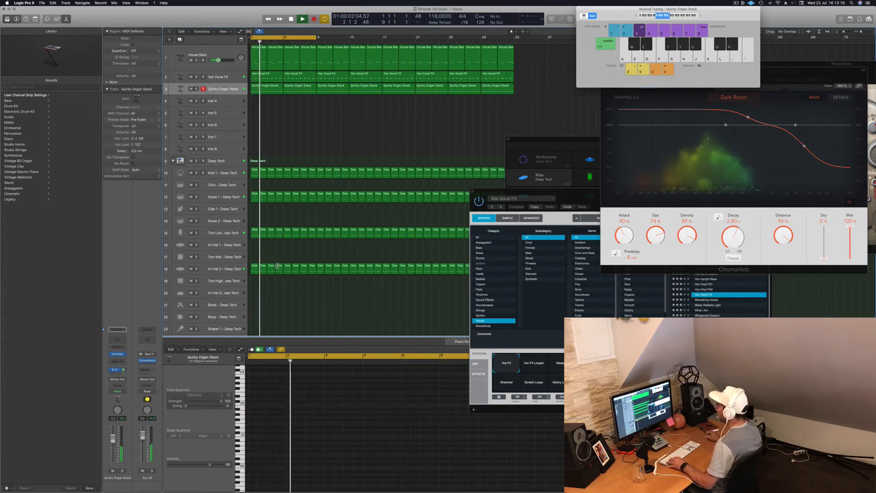
pyautogui.scroll(-1, 277, 266)
pyautogui.click(253, 267)
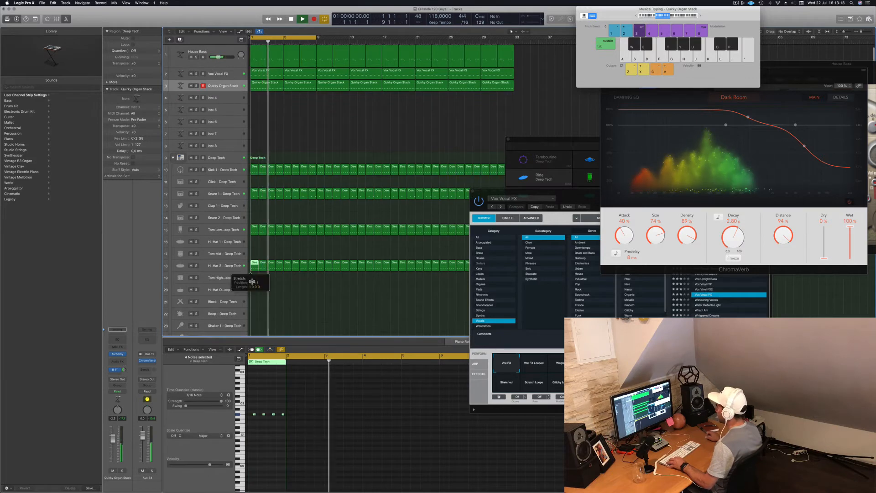
pyautogui.moveTo(252, 292); pyautogui.dragTo(255, 290)
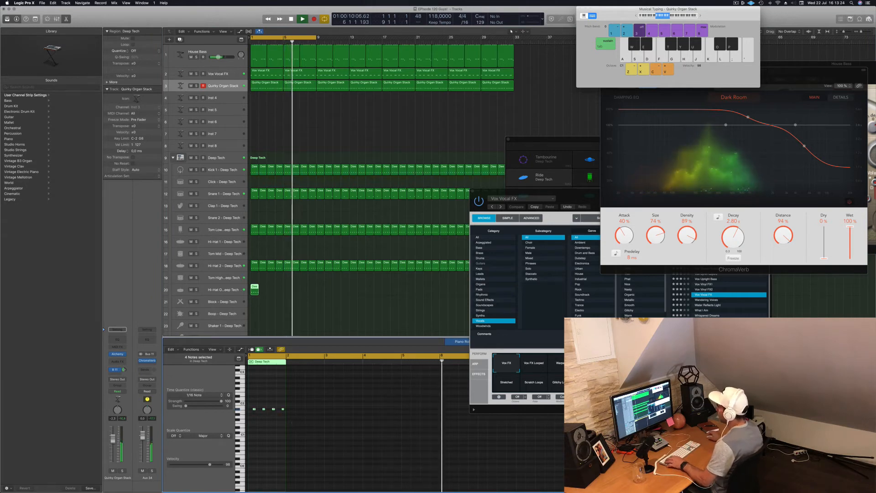
# Repeat the one-bar Hi-Hat Open region back to back from bar 1 across the full length of the arrangement
pyautogui.moveTo(254, 288); pyautogui.dragTo(263, 289)
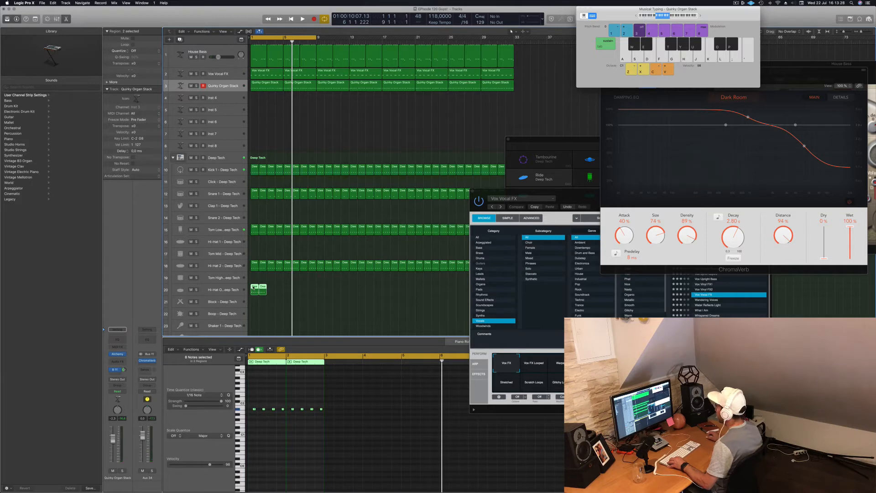
pyautogui.press('super+r')
pyautogui.moveTo(254, 289); pyautogui.dragTo(335, 288)
pyautogui.click(349, 296)
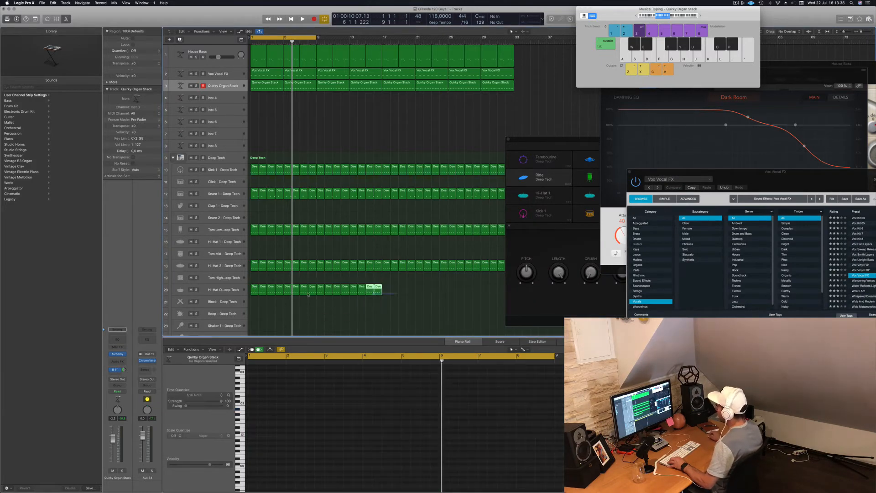
pyautogui.moveTo(331, 292); pyautogui.dragTo(389, 293)
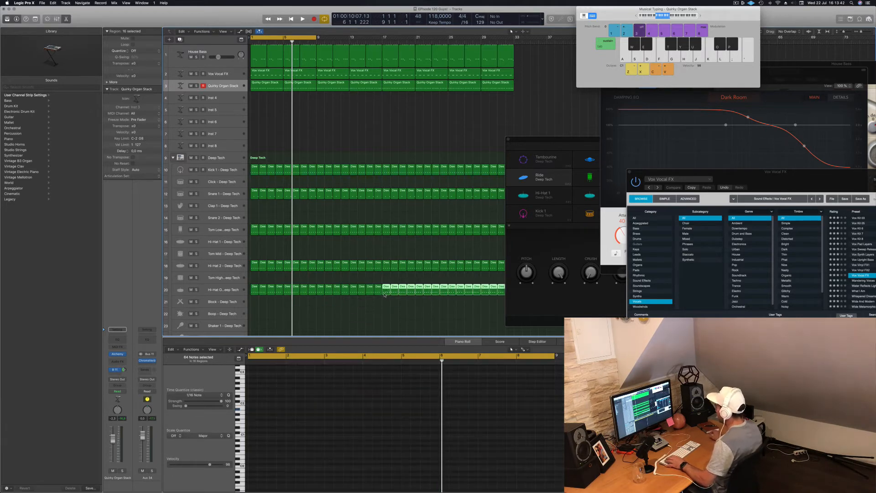
pyautogui.click(329, 307)
# Play the arrangement and lower the Hi-Hat Open track's volume slightly
pyautogui.click(234, 291)
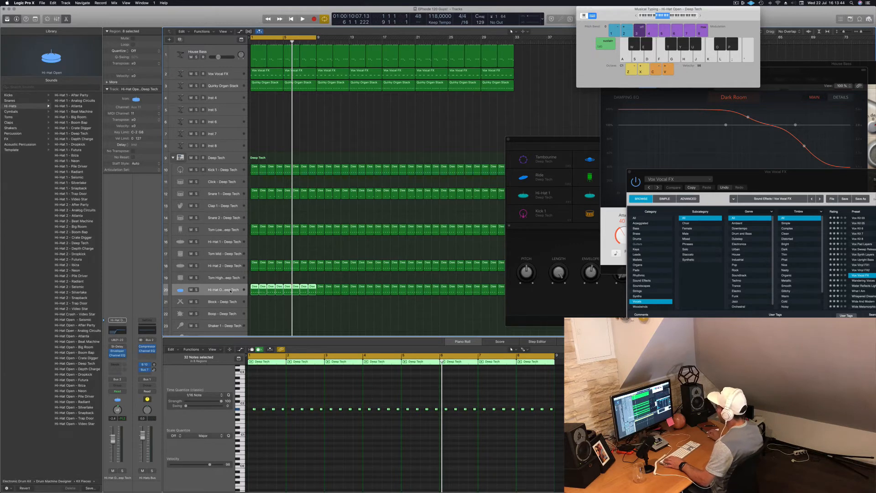
pyautogui.press('space')
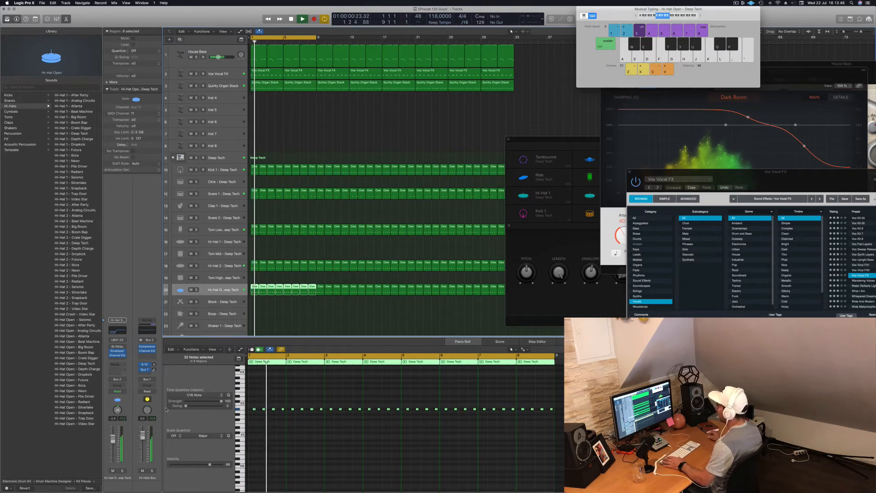
pyautogui.moveTo(112, 441); pyautogui.dragTo(112, 442)
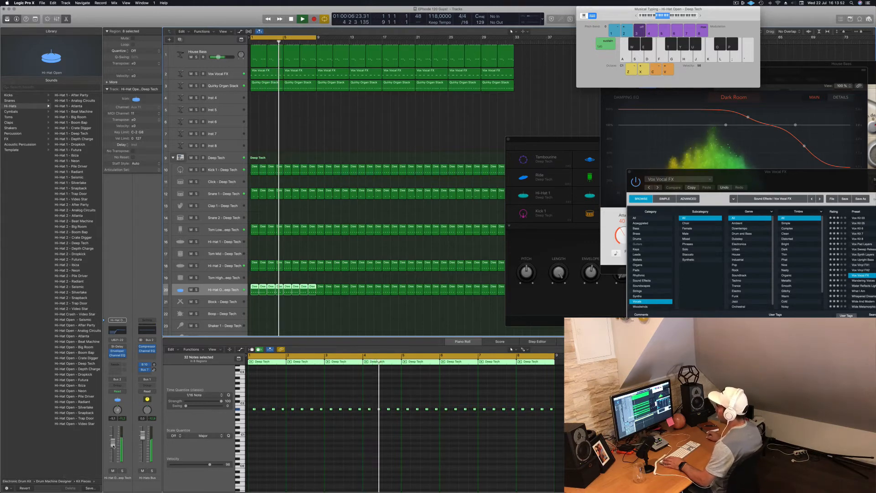
# Select the Quirky Organ Stack track and add a Compressor after the reverb on its Aux 34 channel
pyautogui.click(236, 89)
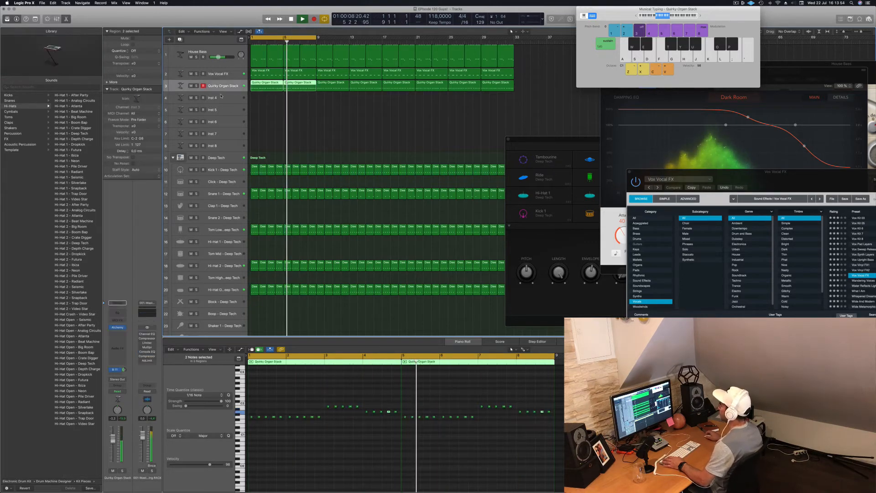
pyautogui.press('Return')
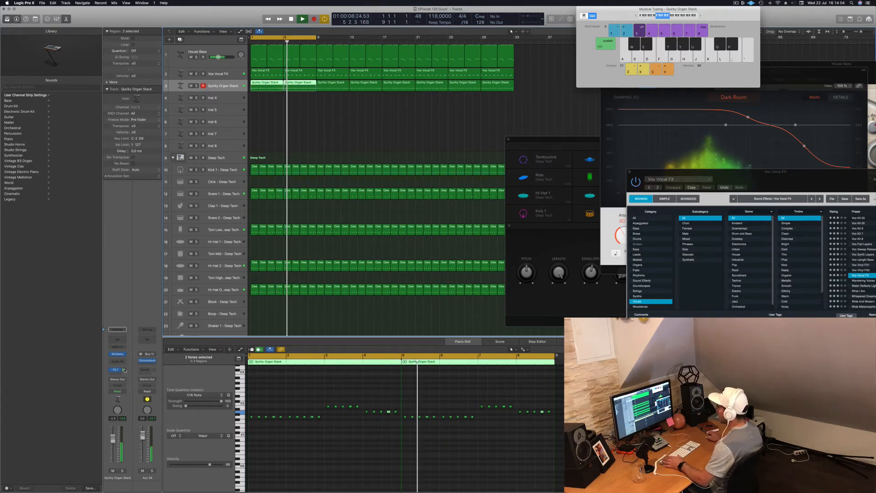
pyautogui.click(152, 363)
pyautogui.moveTo(166, 378)
pyautogui.click(197, 377)
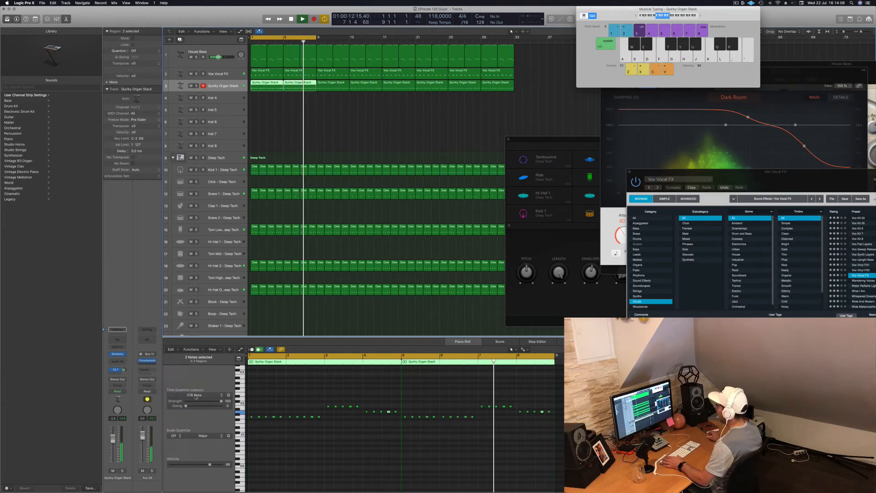
# Set the Aux 34 compressor's side chain to Bus 8, fed by Kick 1 and Kick 2, and adjust its release
pyautogui.moveTo(184, 31); pyautogui.dragTo(385, 94)
pyautogui.moveTo(444, 98)
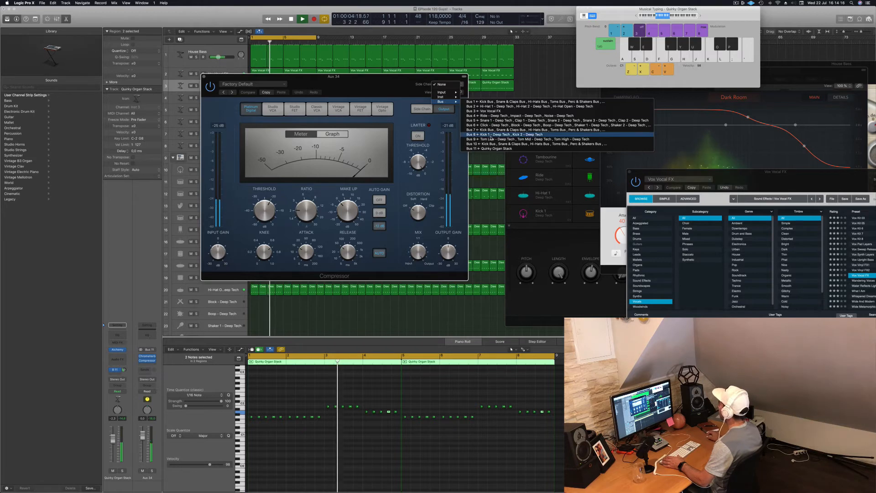
pyautogui.click(477, 135)
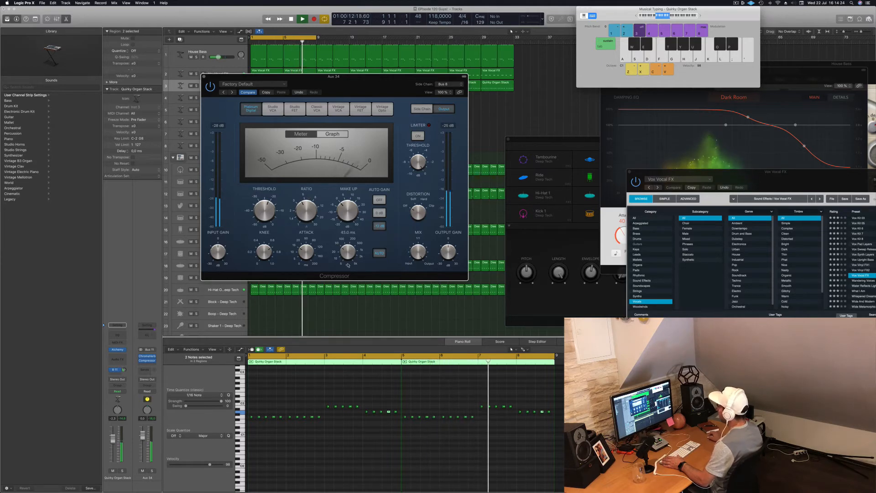
pyautogui.moveTo(359, 88); pyautogui.dragTo(690, 94)
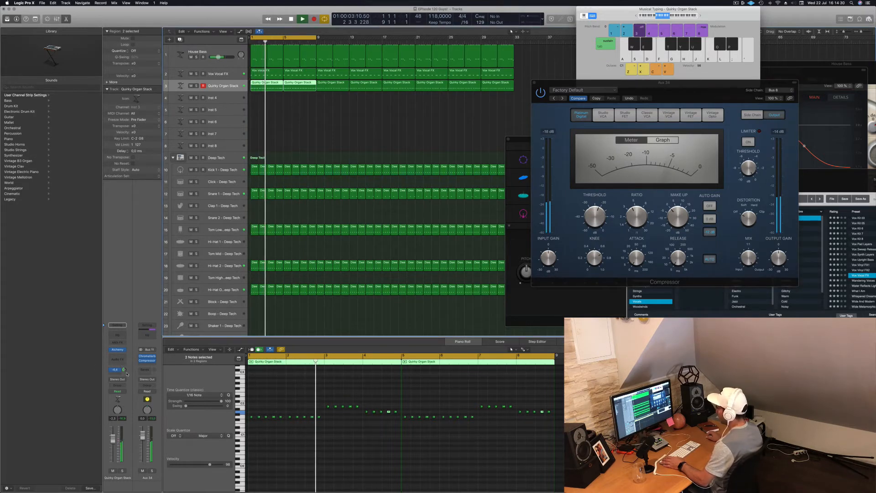
# Add a Channel EQ to Aux 34 with a low cut at about 165 Hz and adjust the organ's Bus 11 send level
pyautogui.moveTo(125, 370); pyautogui.dragTo(124, 381)
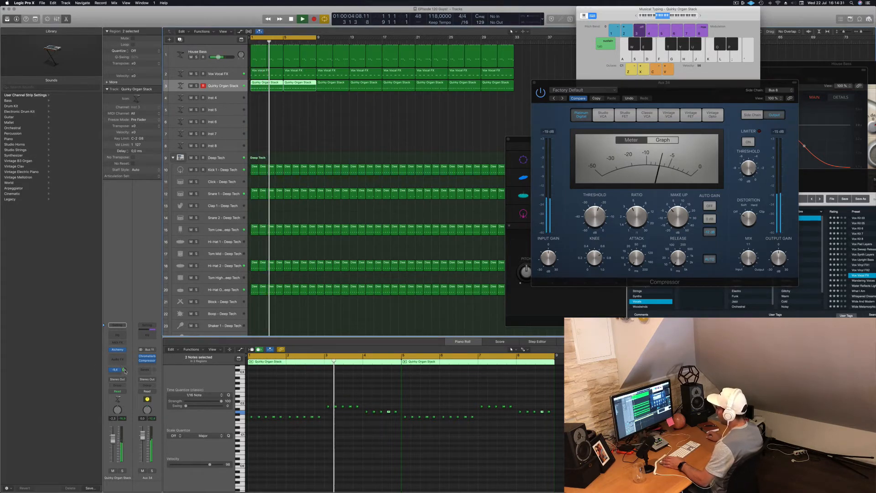
pyautogui.click(148, 337)
pyautogui.click(41, 46)
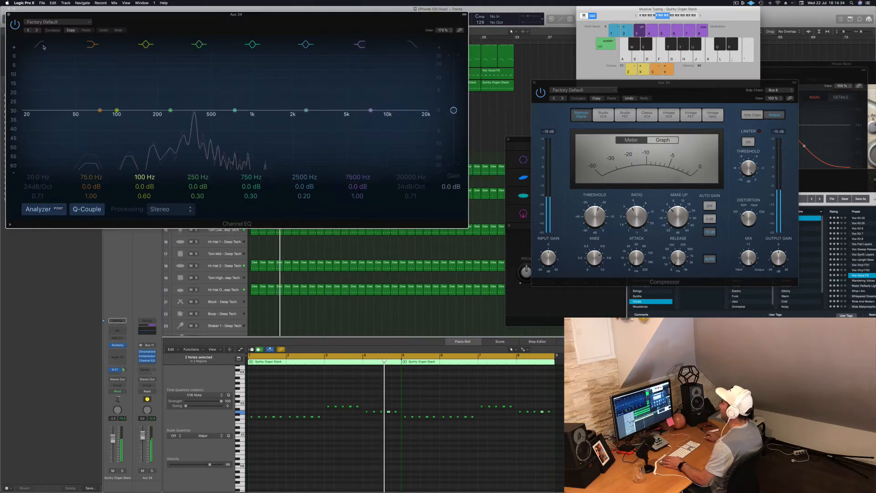
pyautogui.moveTo(22, 110); pyautogui.dragTo(148, 126)
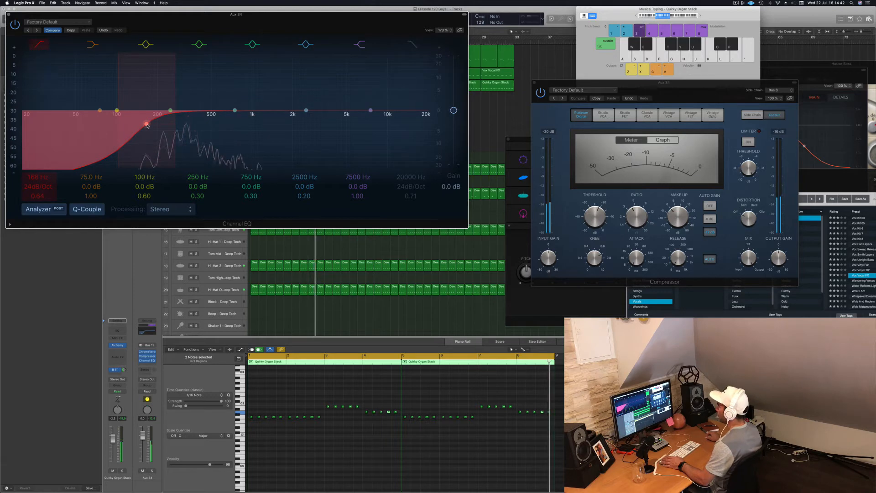
pyautogui.click(8, 15)
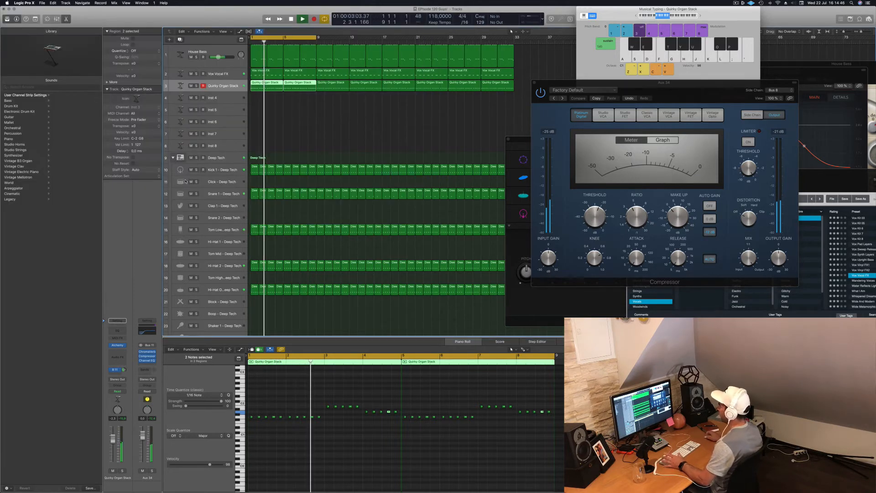
pyautogui.press('space')
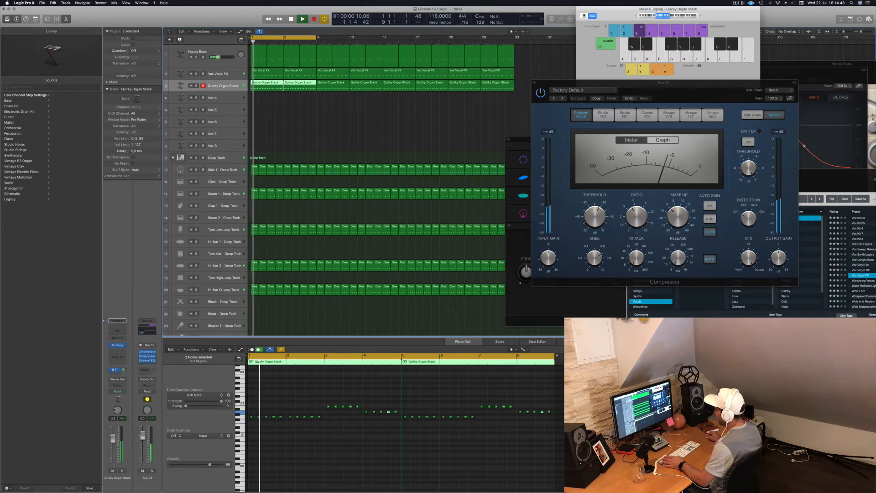
pyautogui.moveTo(124, 375); pyautogui.dragTo(123, 371)
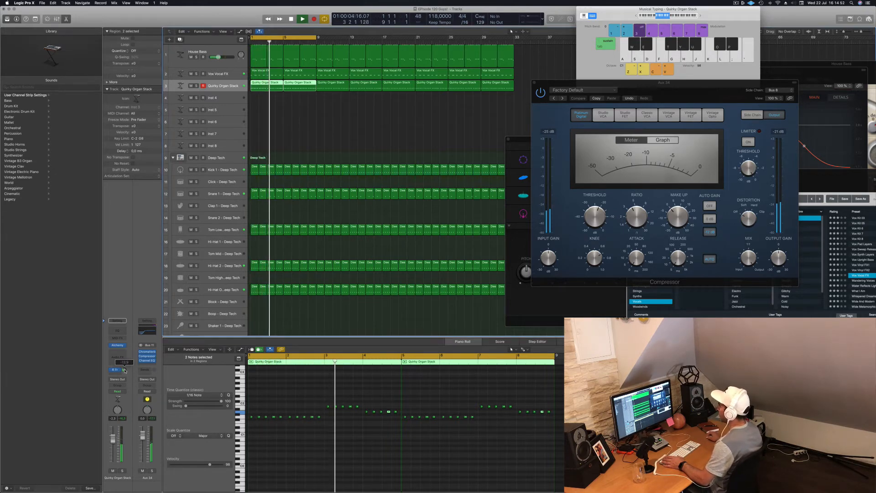
# Listen to the mix and compare the note patterns of the first House Bass and Quirky Organ Stack regions
pyautogui.click(359, 114)
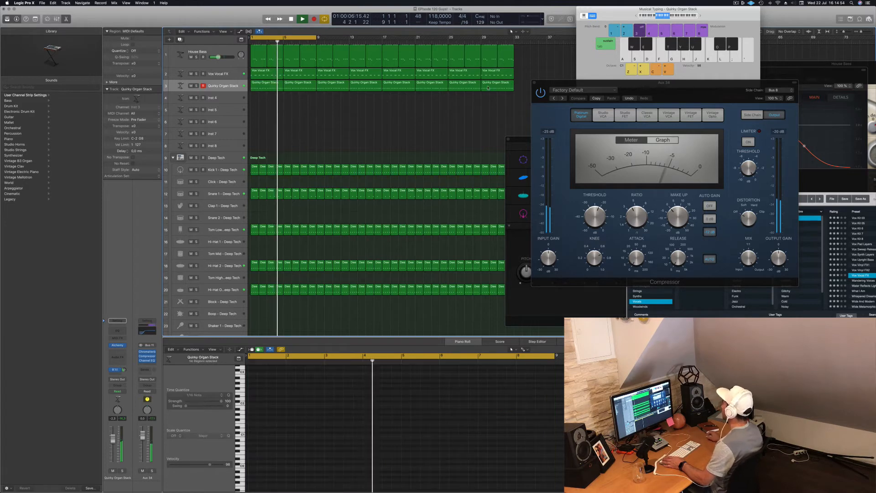
pyautogui.moveTo(666, 83); pyautogui.dragTo(497, 184)
pyautogui.scroll(-1, 316, 51)
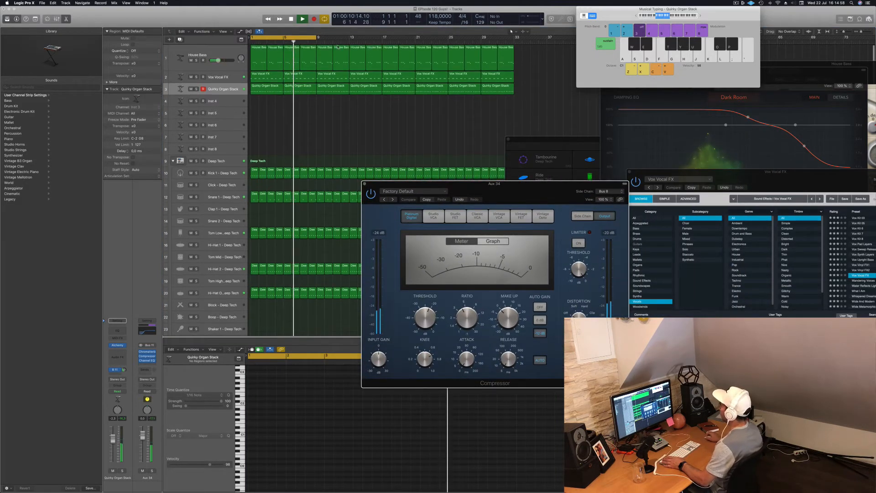
pyautogui.click(258, 57)
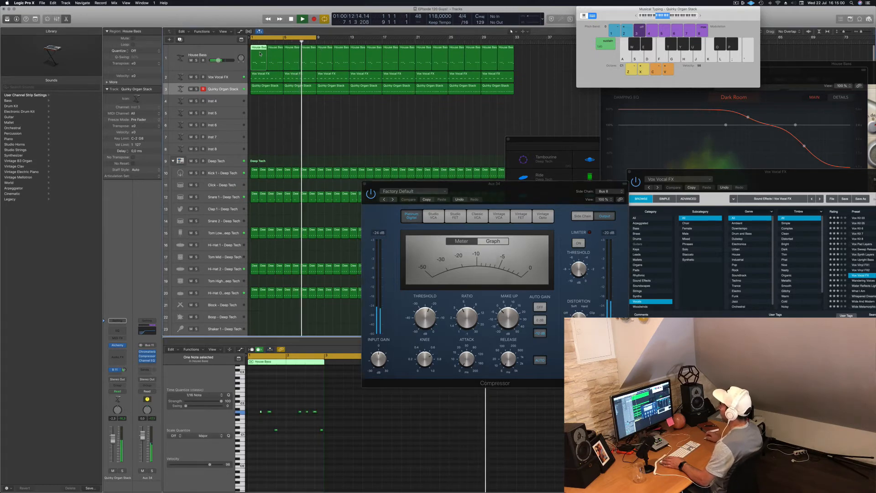
pyautogui.scroll(1, 294, 399)
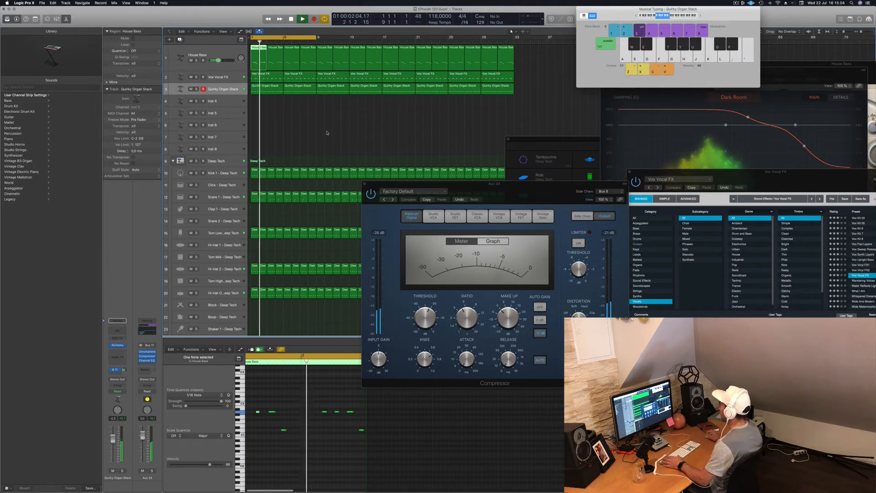
pyautogui.click(269, 87)
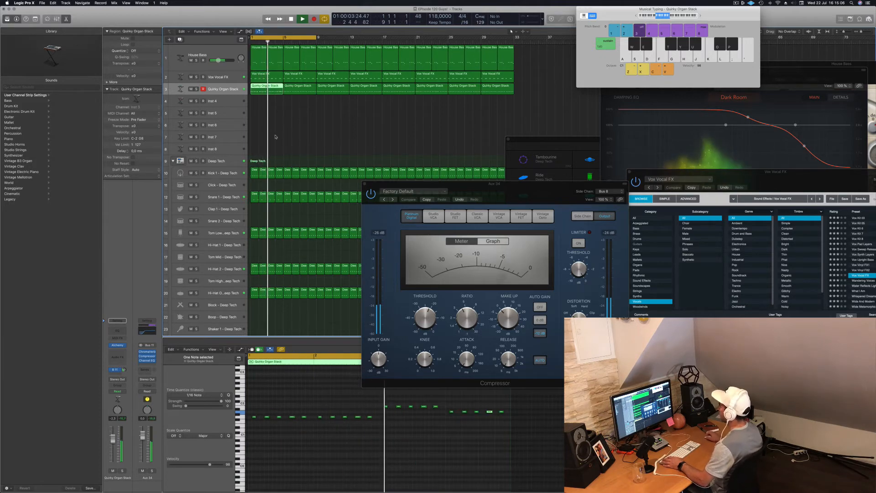
pyautogui.press('space')
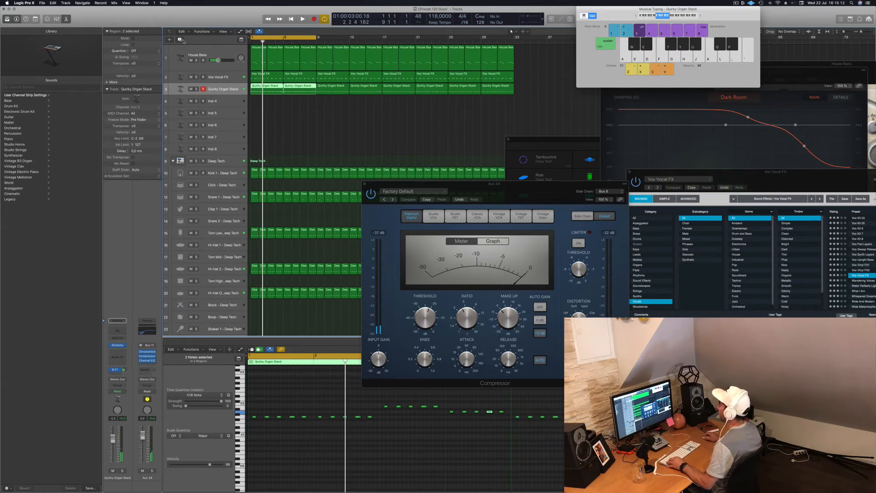
# Duplicate the Quirky Organ Stack track and copy its first region onto the new track at bars 1 and 5
pyautogui.press('super+d')
pyautogui.click(269, 91)
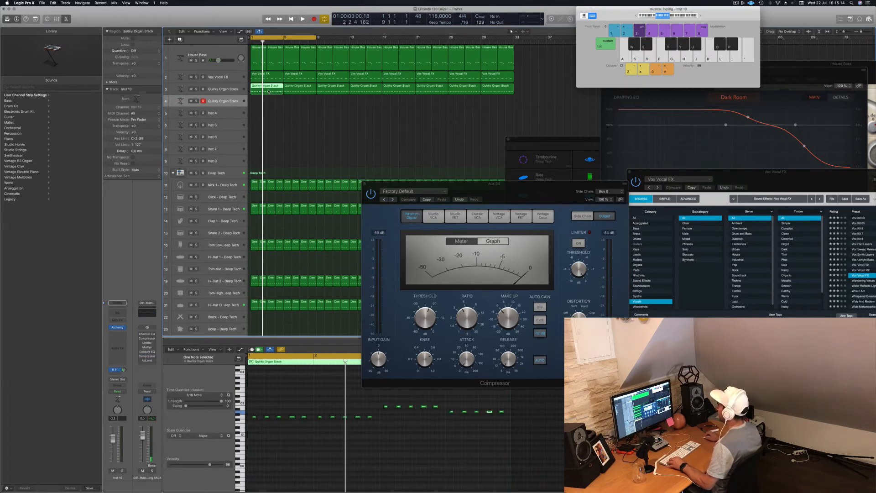
pyautogui.moveTo(270, 92)
pyautogui.mouseDown()
pyautogui.moveTo(286, 90)
pyautogui.moveTo(269, 101)
pyautogui.mouseUp()
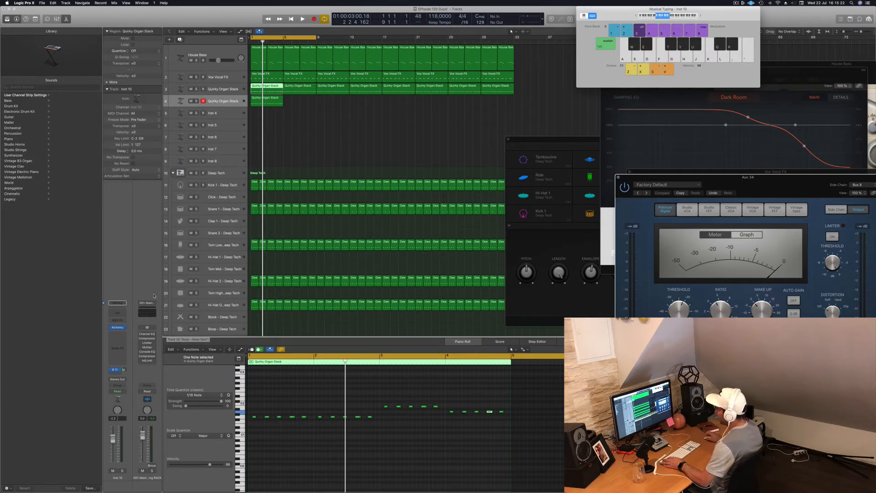
pyautogui.press('space')
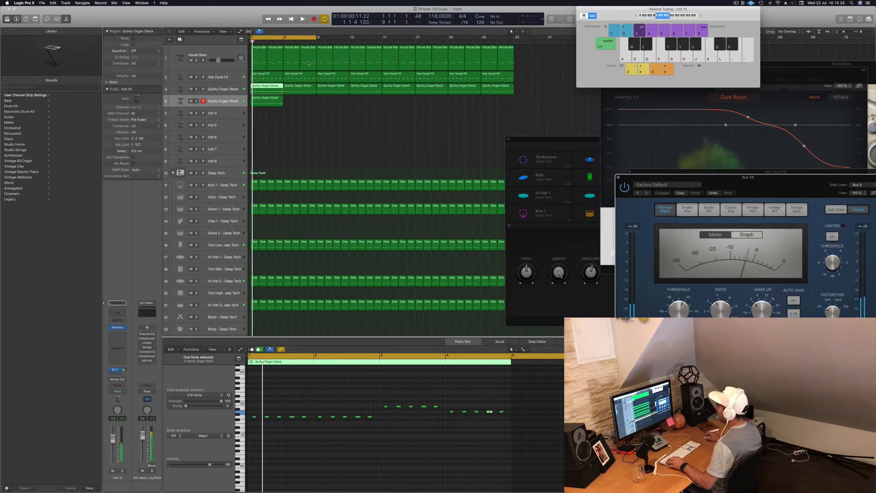
pyautogui.click(313, 463)
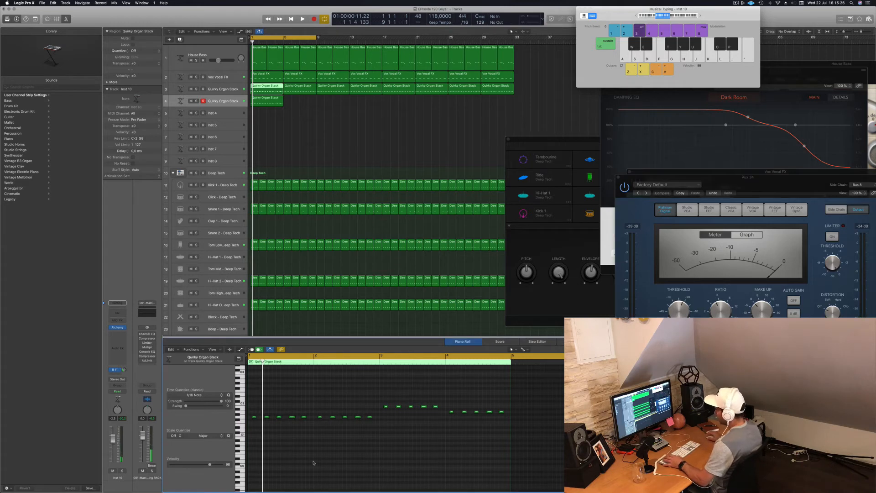
pyautogui.moveTo(273, 106); pyautogui.dragTo(300, 102)
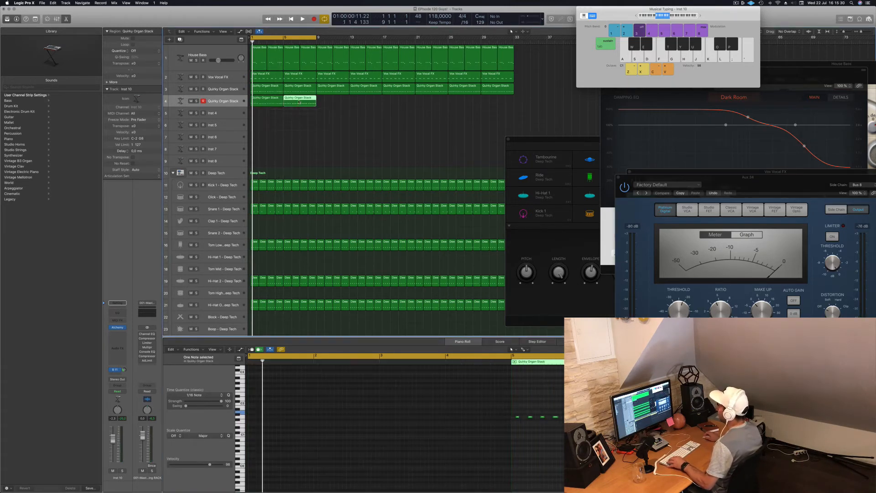
# Mute House Bass, load the Analog Slow Sweep bass preset in the duplicate track's Alchemy instrument, and play it back
pyautogui.click(191, 60)
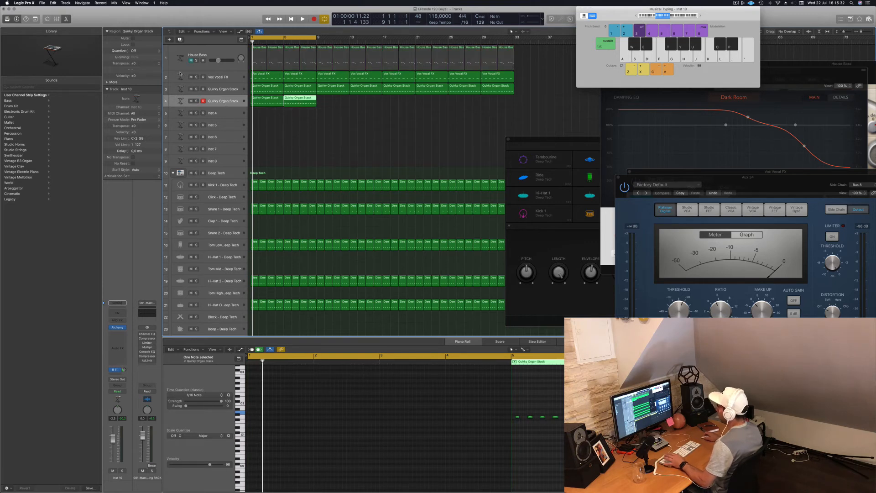
pyautogui.click(126, 328)
pyautogui.moveTo(210, 31); pyautogui.dragTo(494, 92)
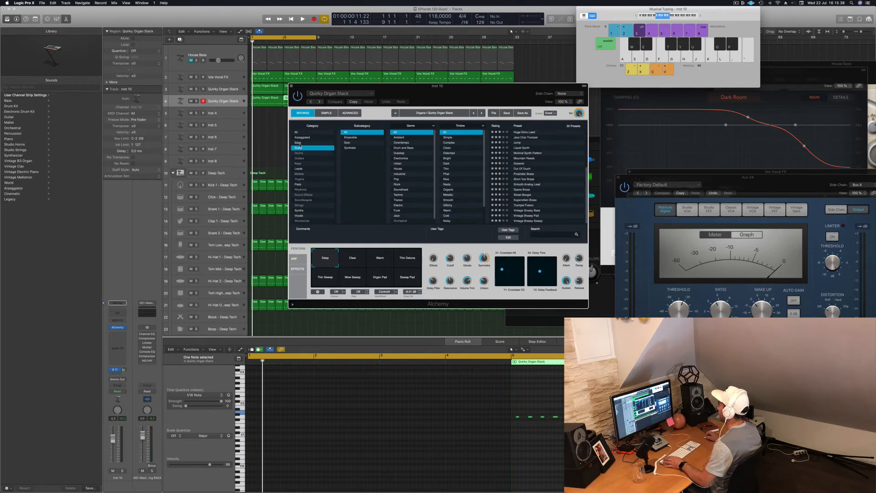
pyautogui.click(298, 142)
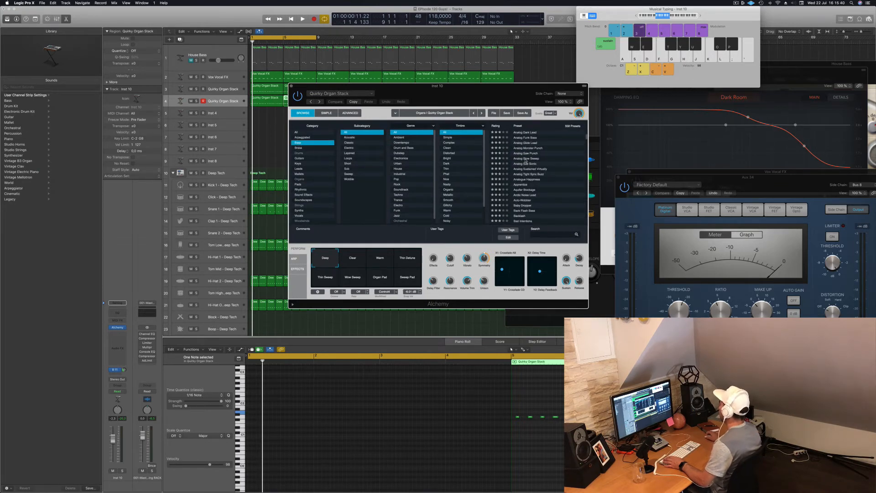
pyautogui.moveTo(505, 95); pyautogui.dragTo(551, 88)
pyautogui.press('space')
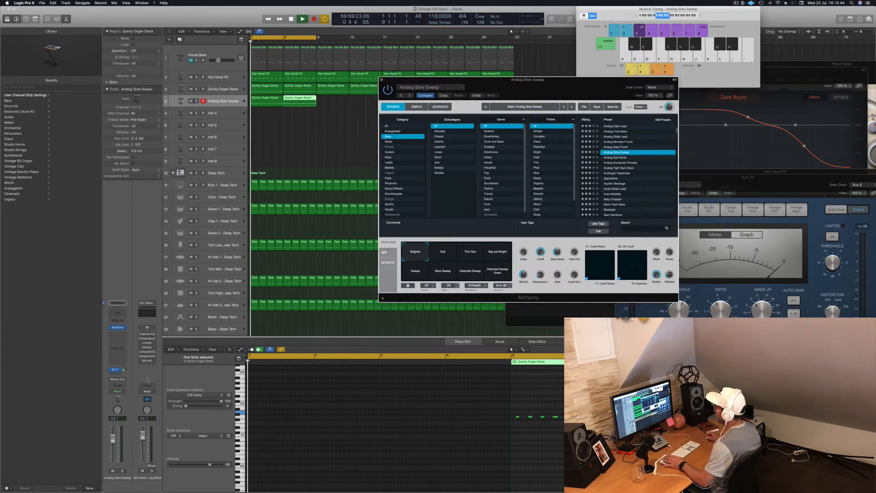
# Audition the Analogue Happiness, Apprentice and Auto-Wobbler bass presets and lower the duplicate track's volume slightly
pyautogui.click(621, 173)
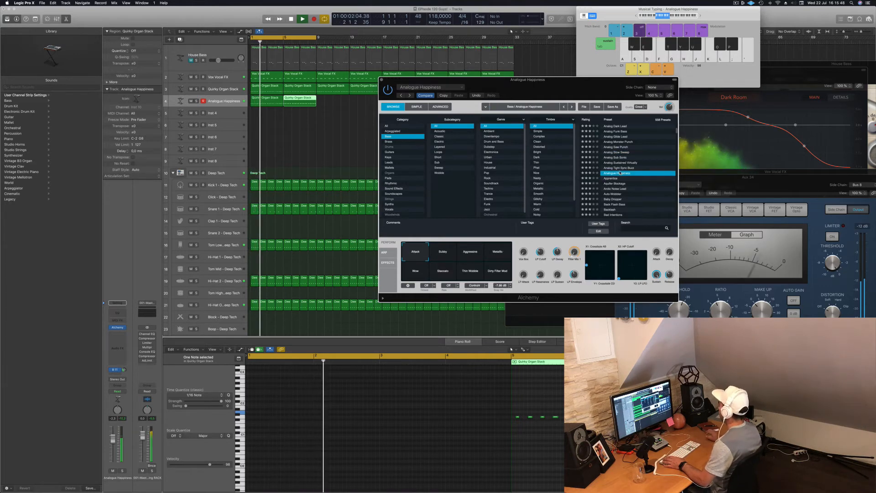
pyautogui.click(612, 178)
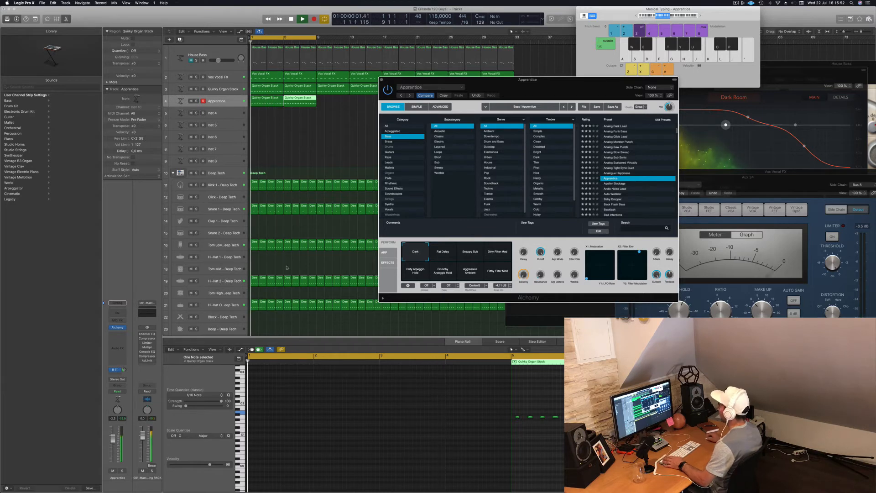
pyautogui.moveTo(113, 443); pyautogui.dragTo(114, 448)
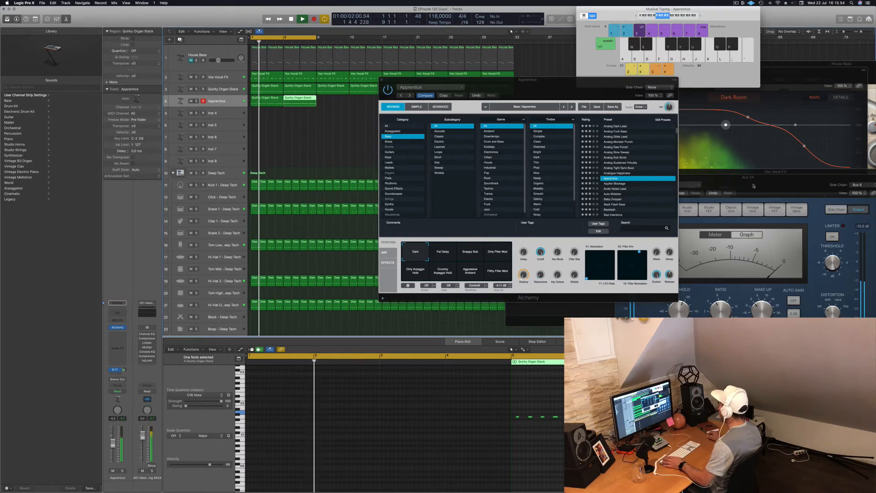
pyautogui.click(614, 194)
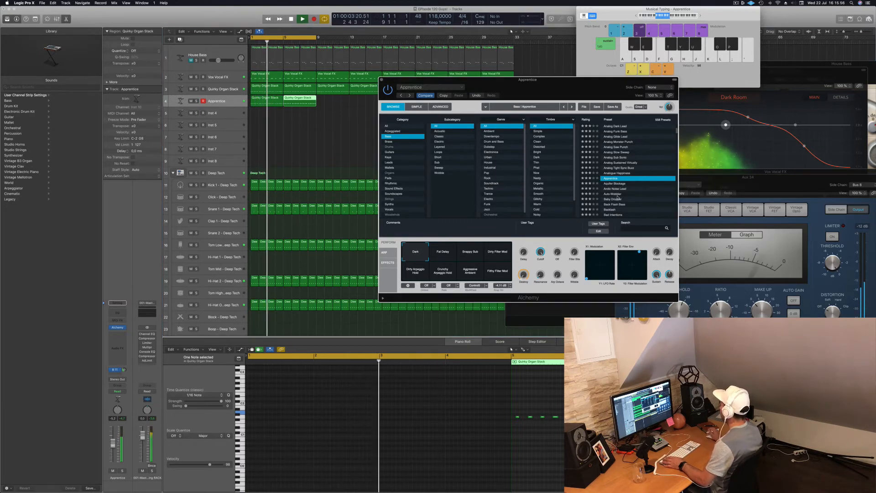
# Audition Alchemy's bass presets from 70s Classic Synth Bass through 80s Synth Pop Bass on the duplicate organ track
pyautogui.scroll(10, 646, 185)
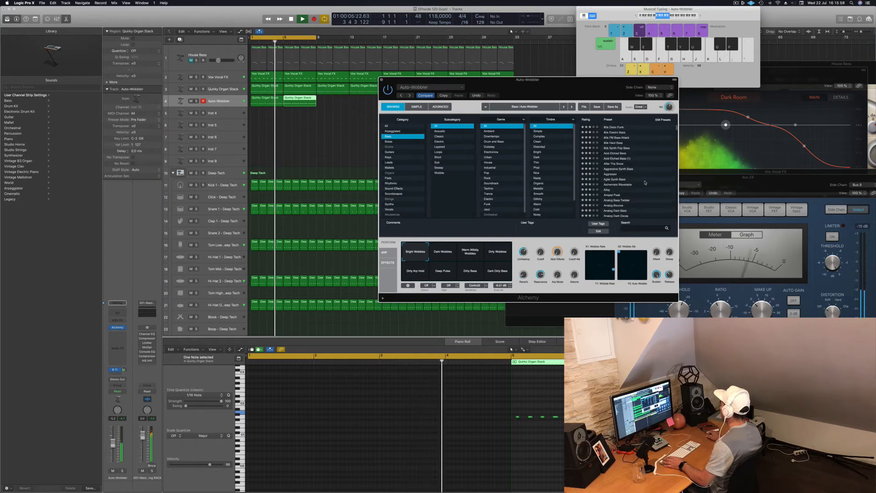
pyautogui.click(630, 127)
pyautogui.press('Down')
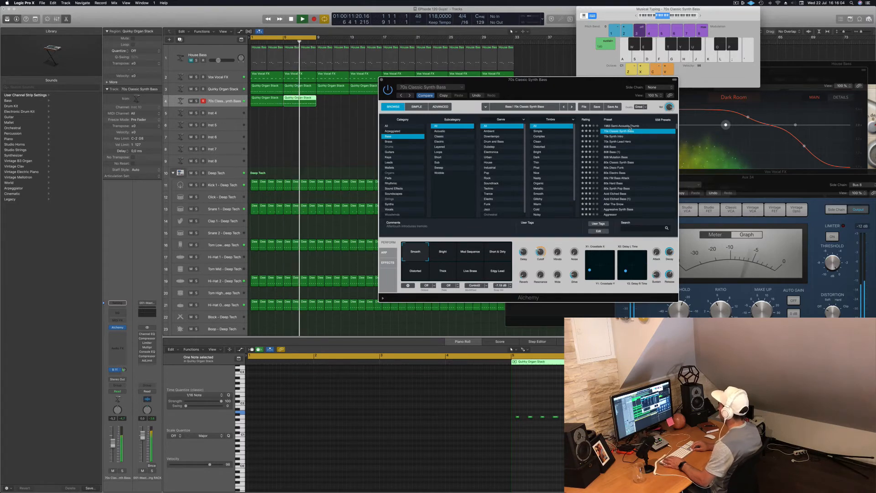
pyautogui.press('Down')
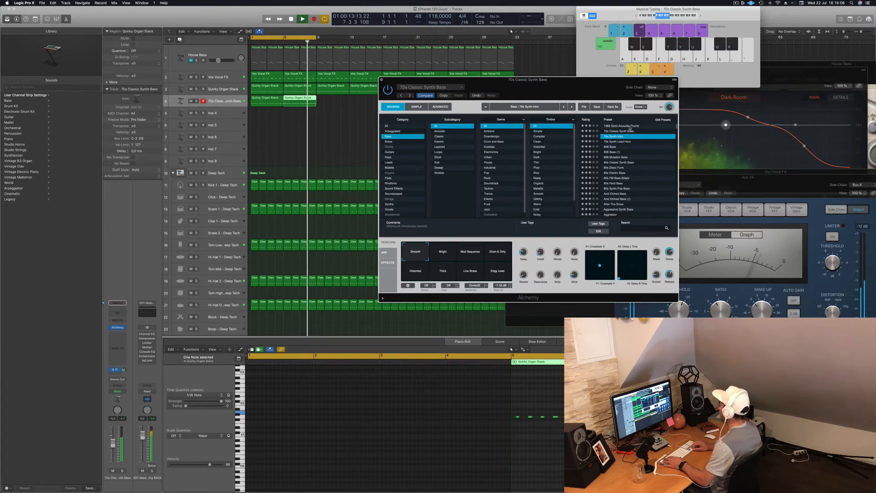
pyautogui.press('Down')
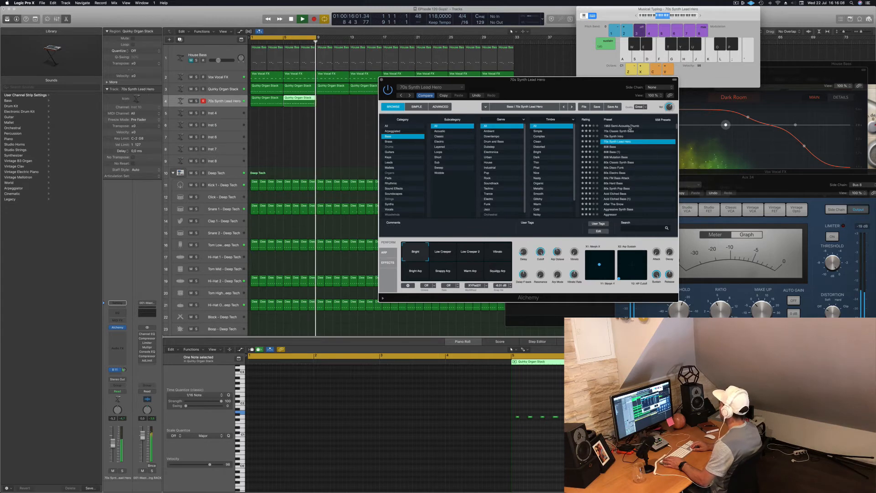
pyautogui.press('Down')
pyautogui.press('Down')
pyautogui.press('Down')
pyautogui.press('Down')
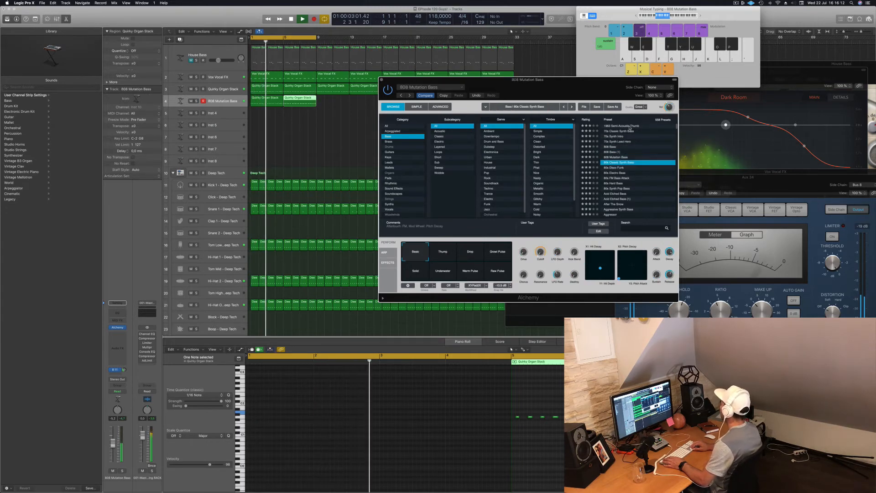
pyautogui.press('Down')
pyautogui.press('Down')
pyautogui.press('Down')
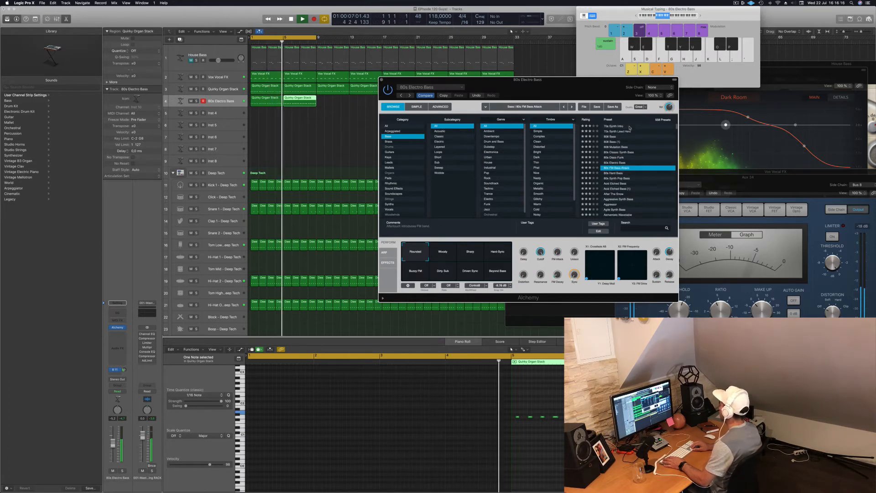
pyautogui.press('Down')
pyautogui.press('Down')
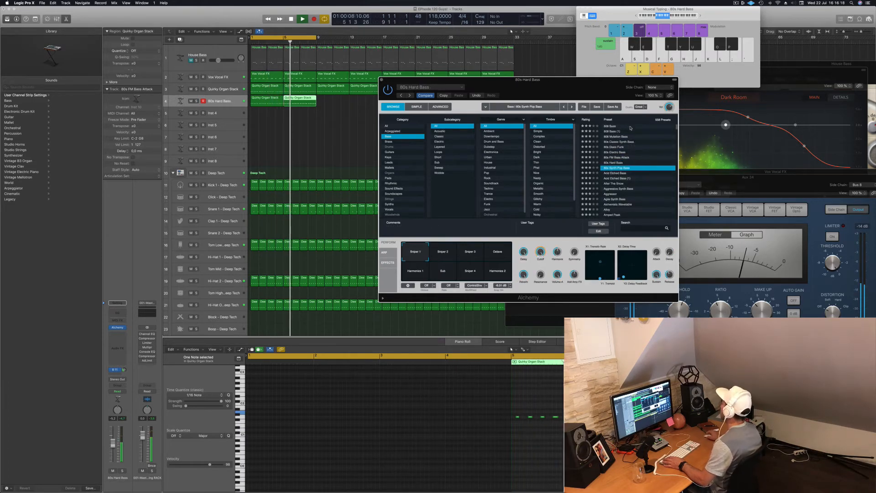
# Audition the 80s Synth Pop Bass performance snapshots, including Sub, Filter Mod, Wow, Sub Attack, Fast Filter Wobble and Dark Snappy
pyautogui.moveTo(548, 80); pyautogui.dragTo(523, 81)
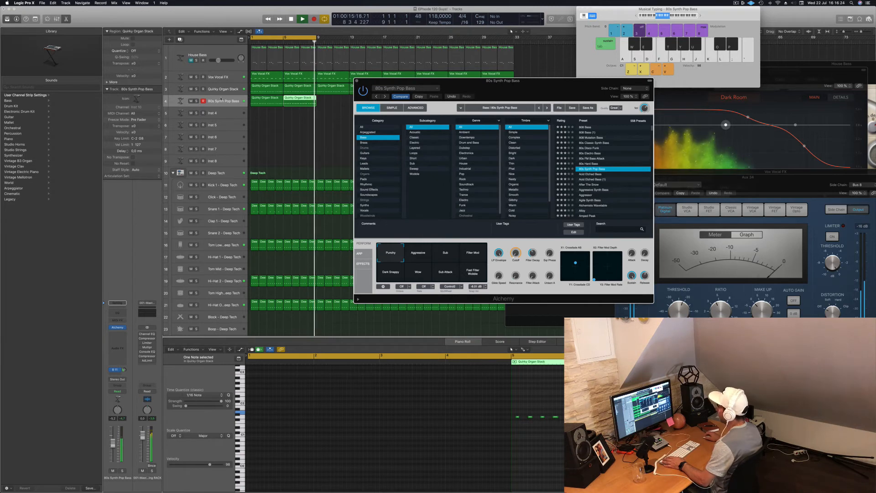
pyautogui.click(115, 369)
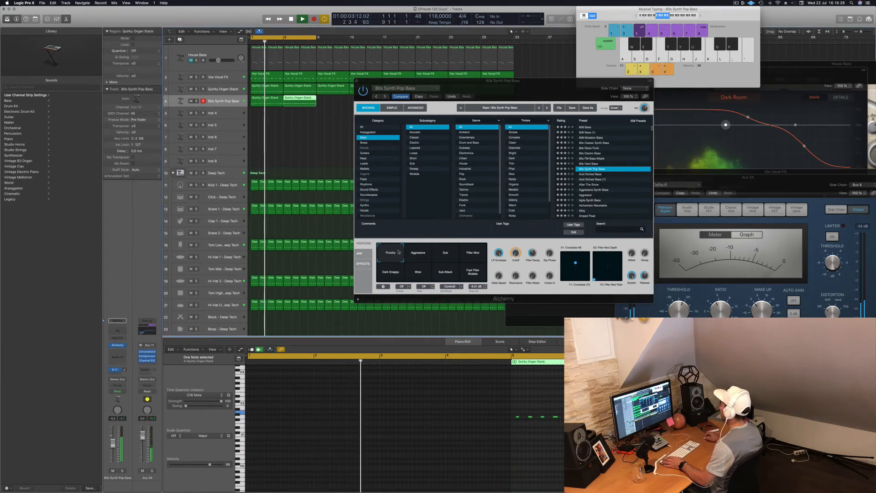
pyautogui.click(445, 252)
pyautogui.click(446, 253)
pyautogui.click(474, 257)
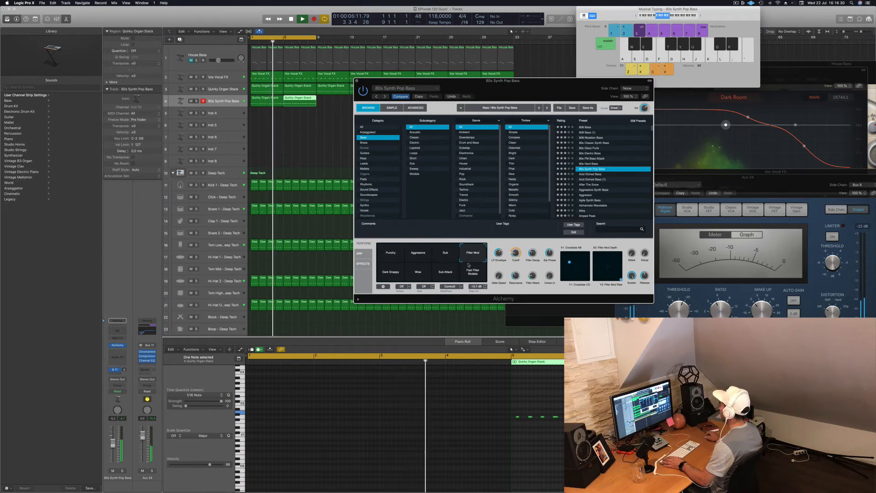
pyautogui.click(390, 272)
pyautogui.click(421, 274)
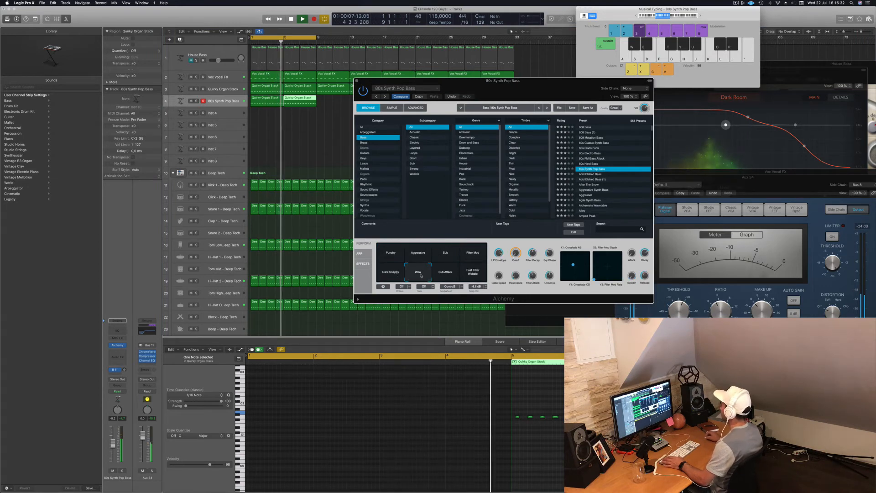
pyautogui.click(446, 273)
pyautogui.click(469, 278)
pyautogui.click(391, 272)
# Step through the bass presets After The Snow and Aggressive Synth Bass, and load Alloy for playback
pyautogui.click(595, 176)
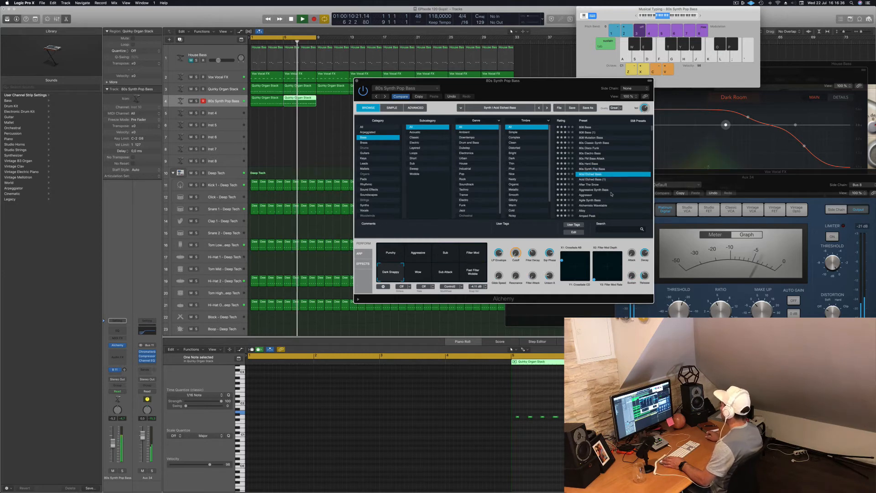
pyautogui.scroll(-2, 607, 187)
pyautogui.click(589, 167)
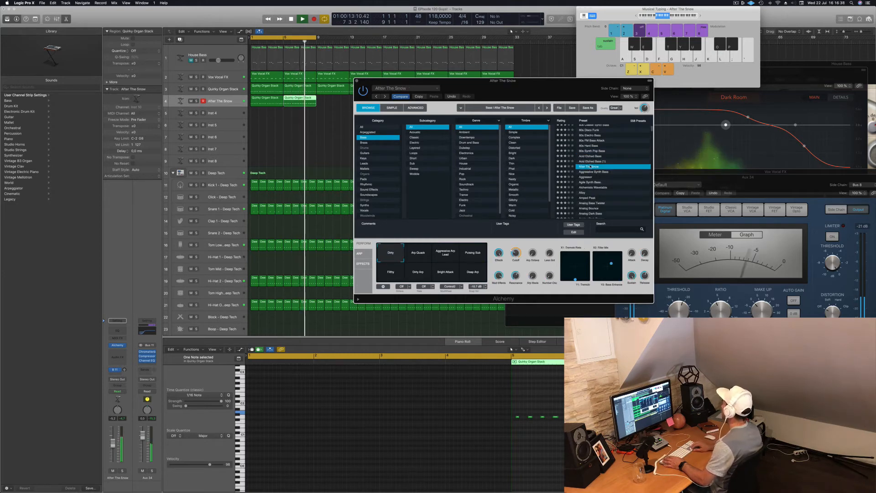
pyautogui.press('Down')
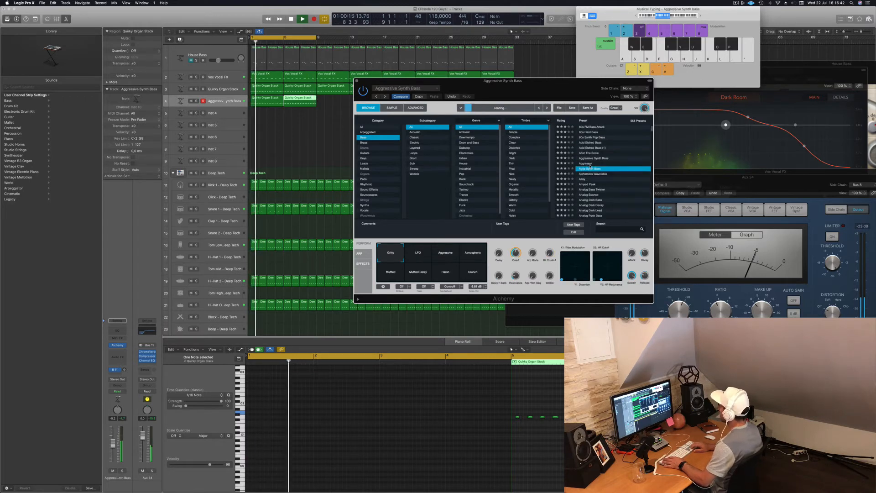
pyautogui.press('Down')
pyautogui.press('Down')
pyautogui.press('Down')
pyautogui.press('space')
pyautogui.press('Down')
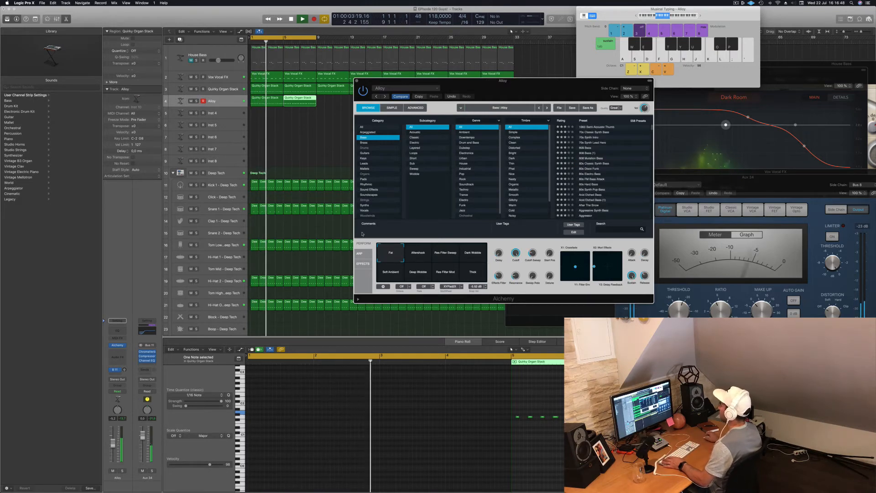
# Audition Alloy's Aftershock, Res Filter Sweep, Dark Wobble, Soft Ambient and Thick snapshots, and switch back to Fat
pyautogui.click(419, 254)
pyautogui.click(453, 256)
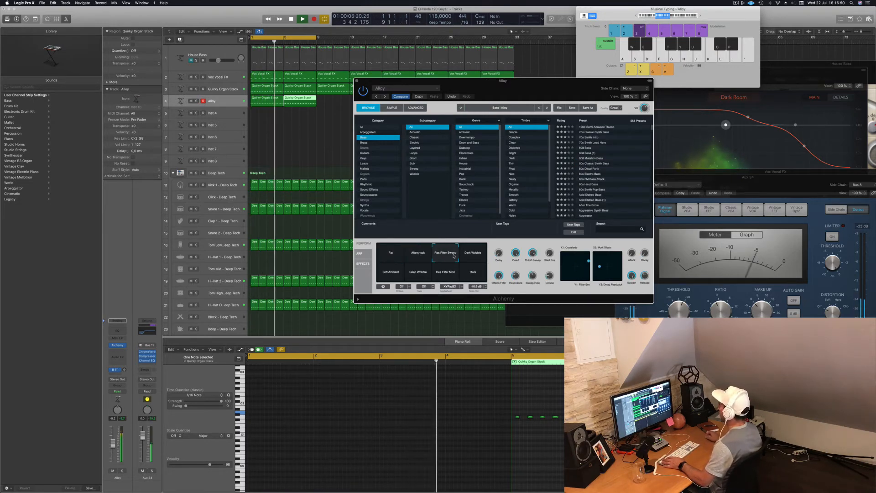
pyautogui.click(473, 253)
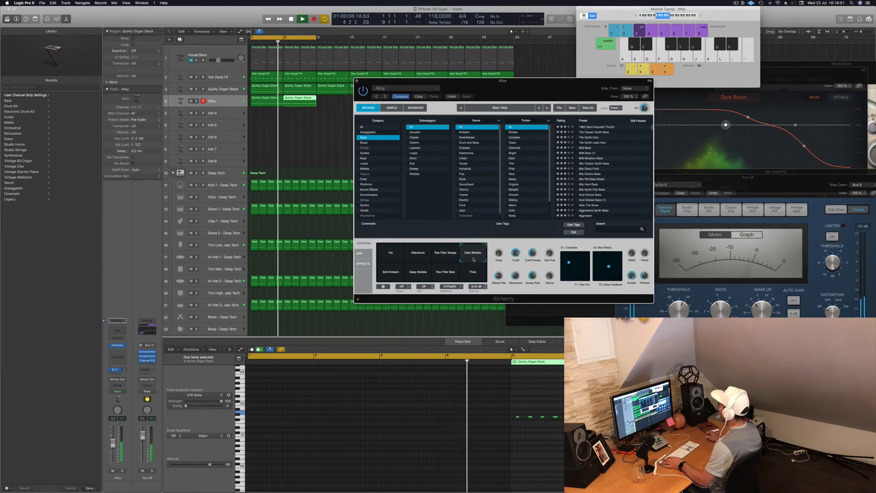
pyautogui.click(392, 272)
pyautogui.click(472, 272)
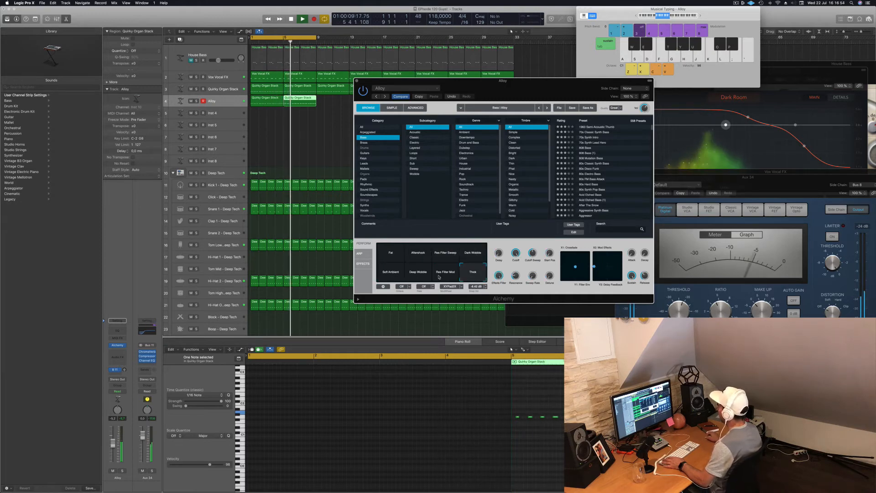
pyautogui.click(394, 256)
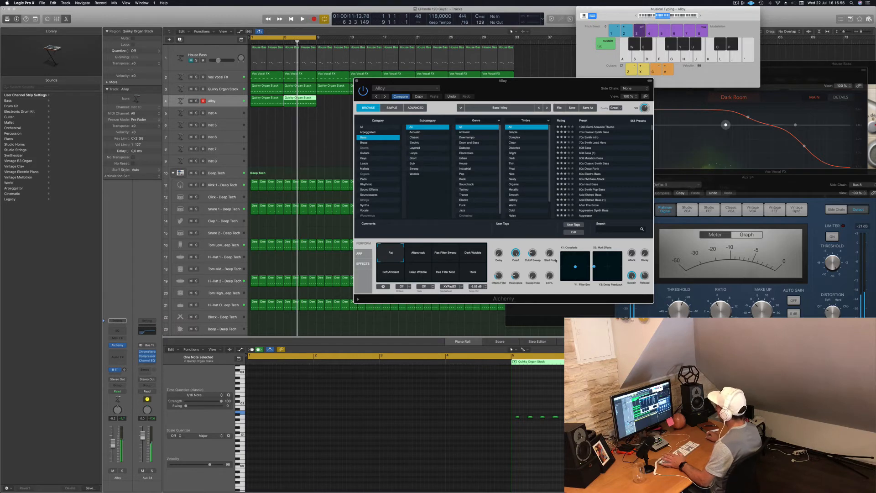
# Shape the Alloy bass with Alchemy's cutoff and envelope controls while the loop plays
pyautogui.press('space')
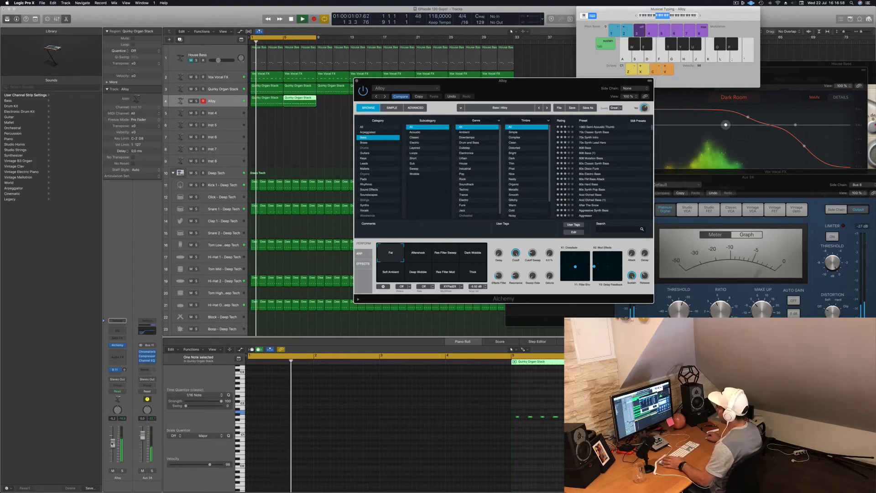
pyautogui.click(647, 260)
pyautogui.scroll(10, 645, 276)
pyautogui.scroll(-8, 644, 276)
pyautogui.scroll(-2, 644, 276)
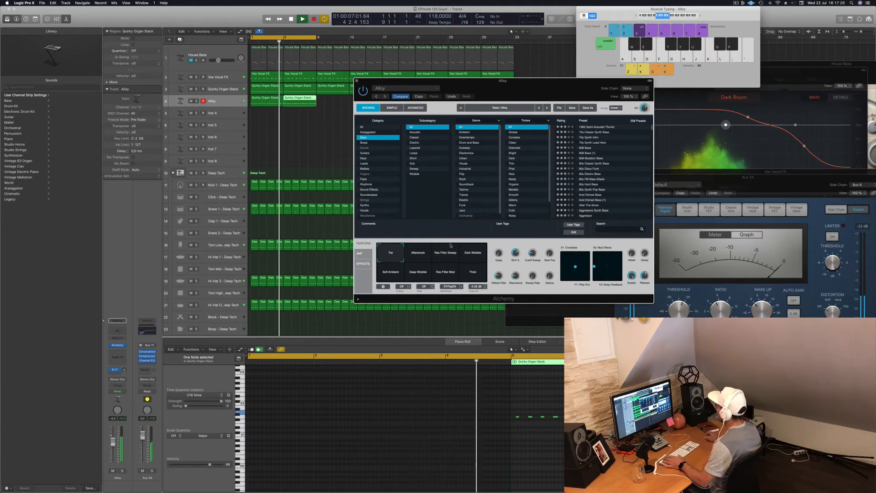
# Replay the loop from the start, check the Alloy bass soloed and in the mix, and close its Alchemy window
pyautogui.press('Return')
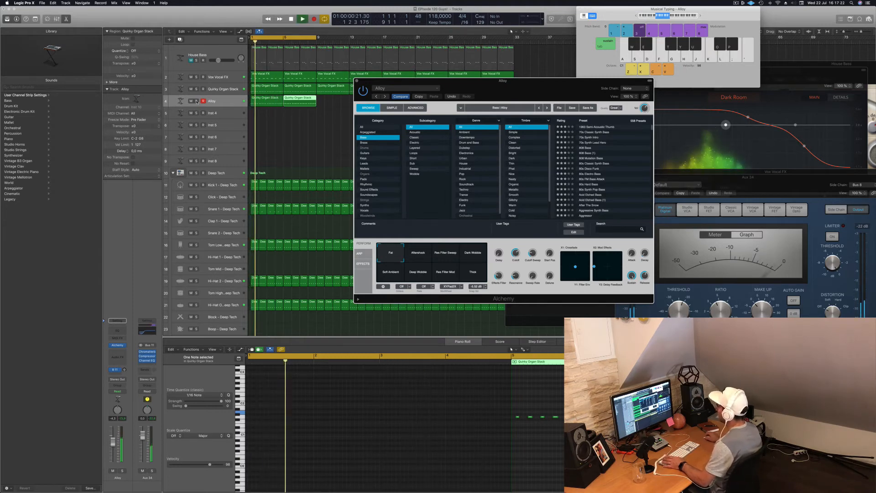
pyautogui.click(197, 102)
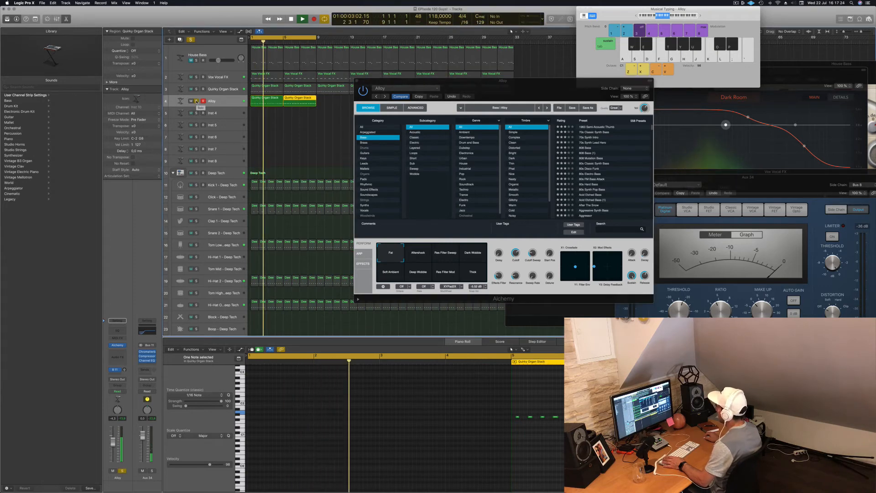
pyautogui.click(197, 102)
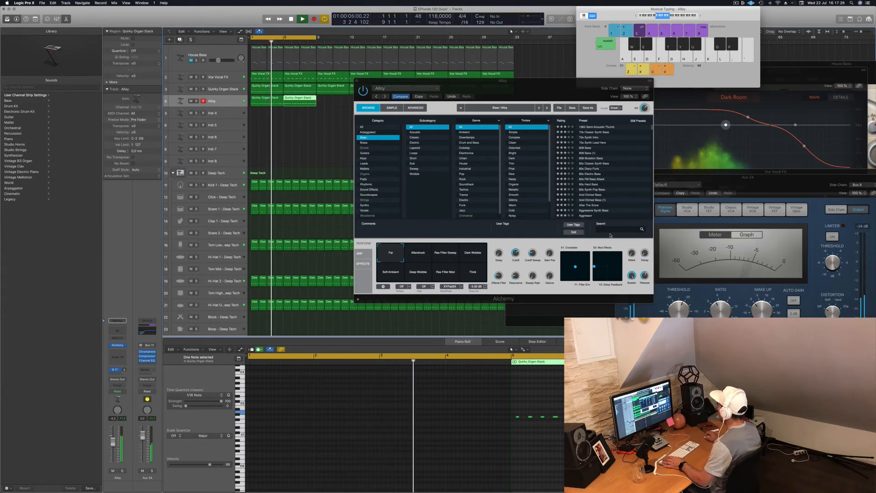
pyautogui.moveTo(581, 95); pyautogui.dragTo(536, 182)
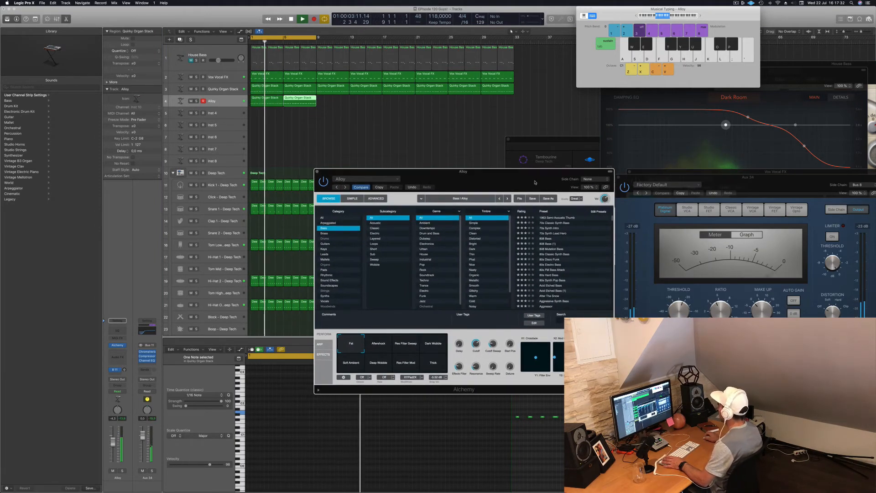
pyautogui.click(317, 172)
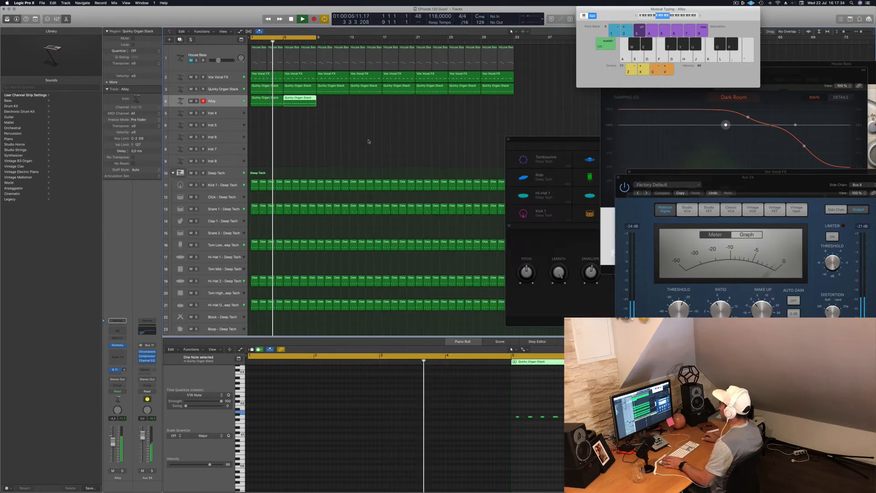
# Duplicate the Quirky Organ Stack track and copy its first region onto the new track at bar 1
pyautogui.click(219, 89)
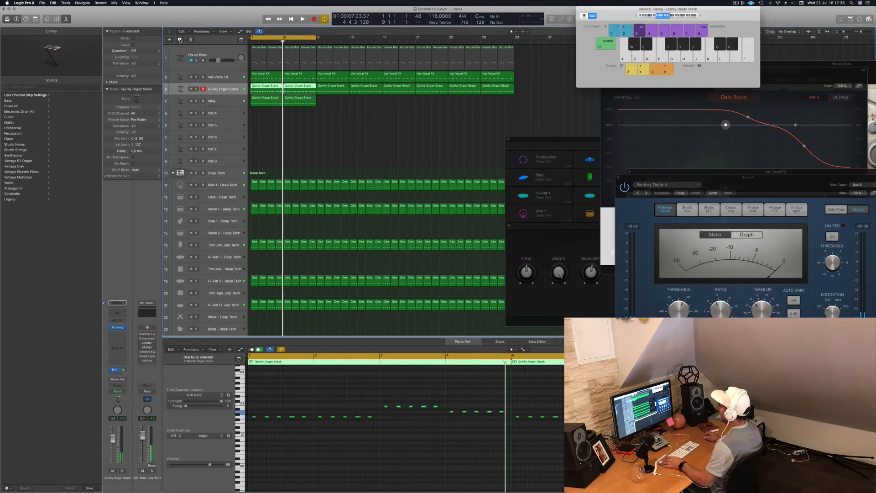
pyautogui.press('super+d')
pyautogui.moveTo(268, 89); pyautogui.dragTo(267, 100)
# Delete the repeated notes in the copied region, keeping only the first note of each of the three pitches
pyautogui.moveTo(265, 412); pyautogui.dragTo(369, 429)
pyautogui.press('Delete')
pyautogui.moveTo(441, 420); pyautogui.dragTo(444, 419)
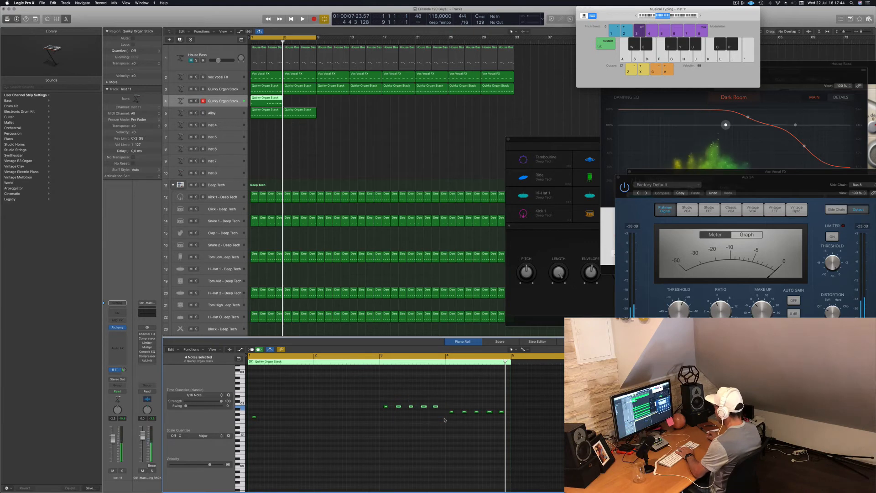
pyautogui.press('Delete')
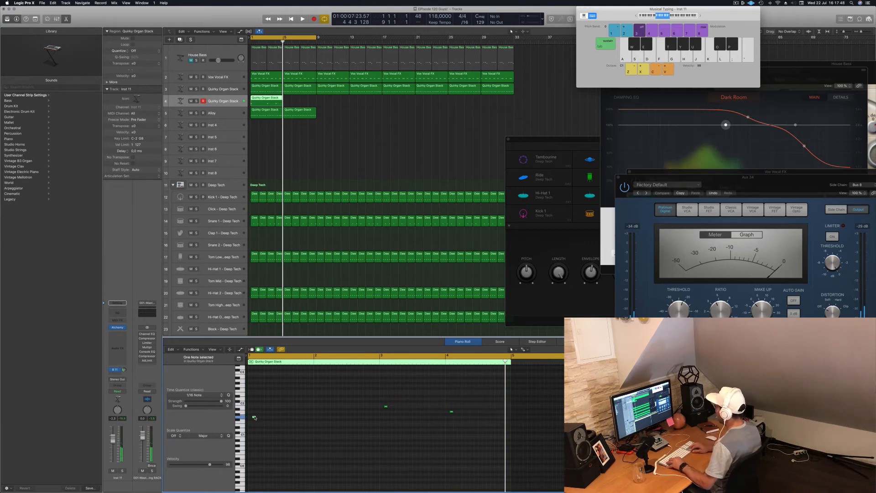
# Quantize the remaining notes to 1/16 and lengthen them to fill bars 1–2, bar 3 and bar 4 respectively
pyautogui.moveTo(371, 399); pyautogui.dragTo(499, 446)
pyautogui.press('q')
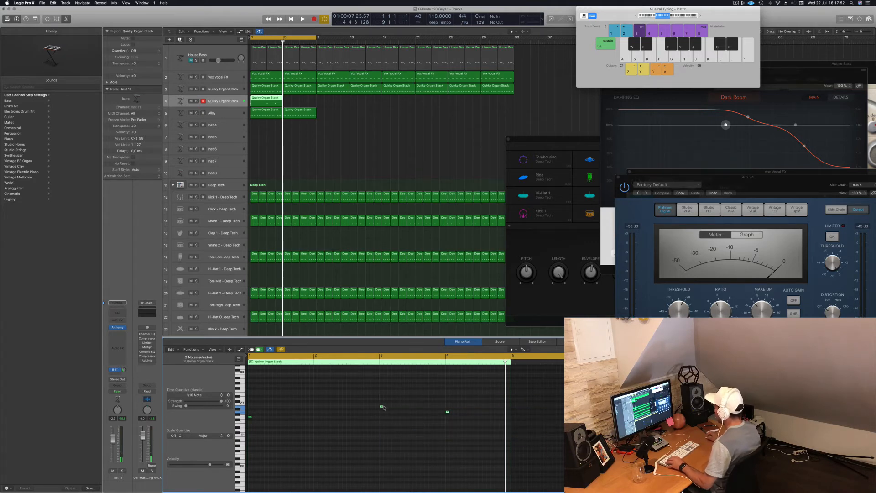
pyautogui.moveTo(382, 406); pyautogui.dragTo(445, 411)
pyautogui.moveTo(250, 416); pyautogui.dragTo(378, 422)
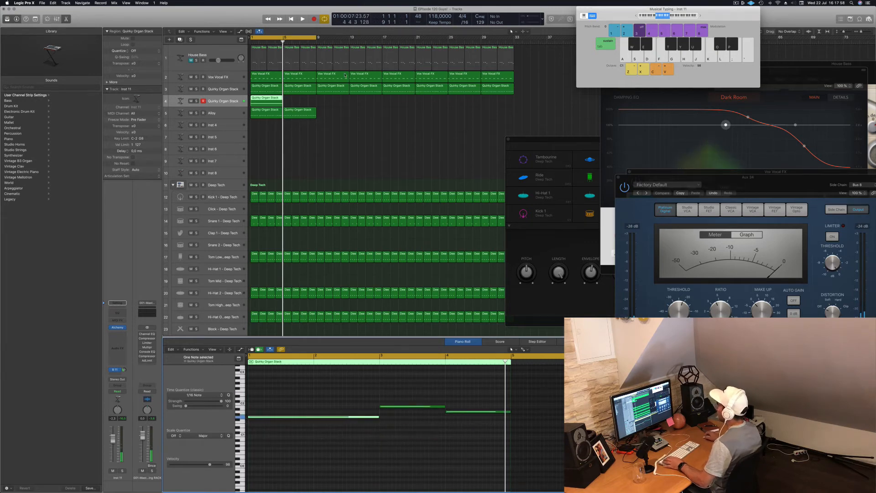
# Copy the sustained-note region to bar 5 on the duplicate track and play it back
pyautogui.moveTo(259, 102); pyautogui.dragTo(293, 103)
pyautogui.click(225, 101)
pyautogui.press('space')
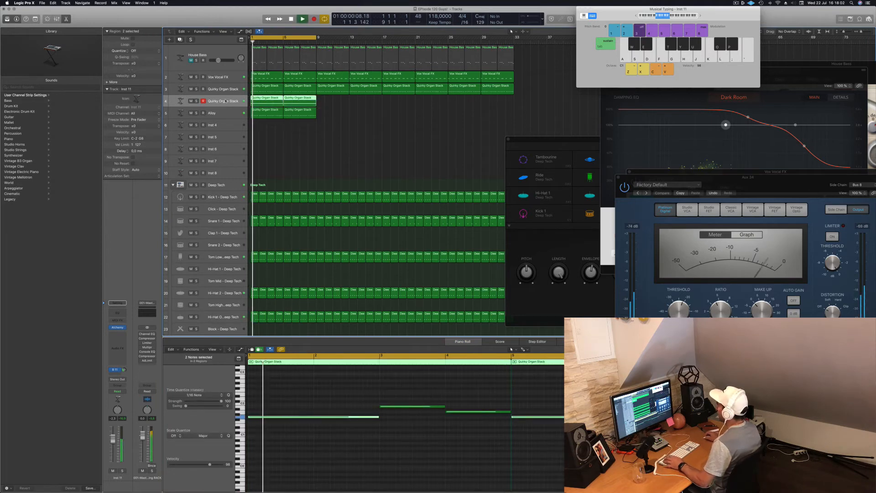
# Load the Deeper Emotion preset from the Pads category in the duplicate track's Alchemy instrument and play it back
pyautogui.click(117, 328)
pyautogui.moveTo(160, 12); pyautogui.dragTo(389, 106)
pyautogui.press('space')
pyautogui.press('space')
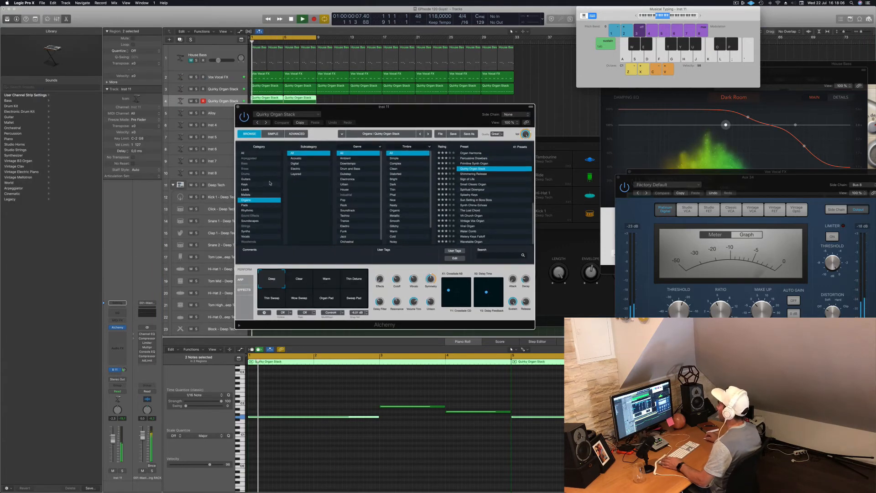
pyautogui.click(259, 204)
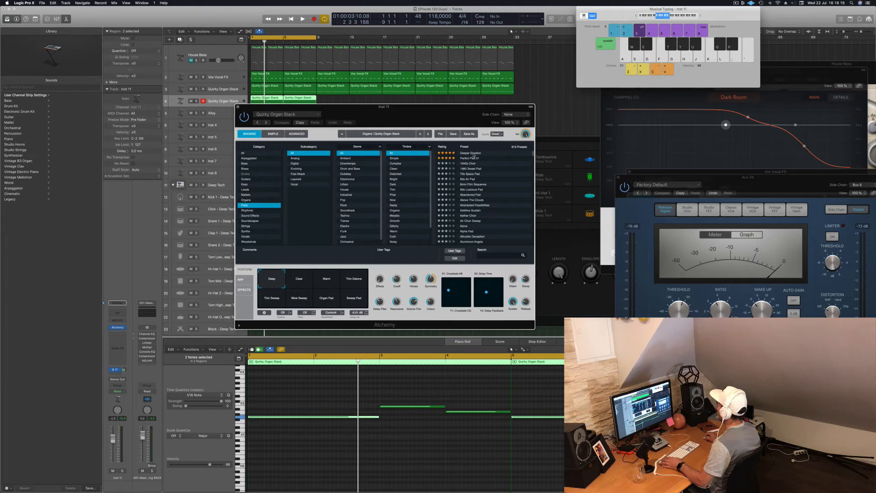
pyautogui.moveTo(474, 106); pyautogui.dragTo(742, 100)
pyautogui.press('space')
# Transpose all notes in both sustained pad regions up two octaves
pyautogui.click(365, 478)
pyautogui.press('super+a')
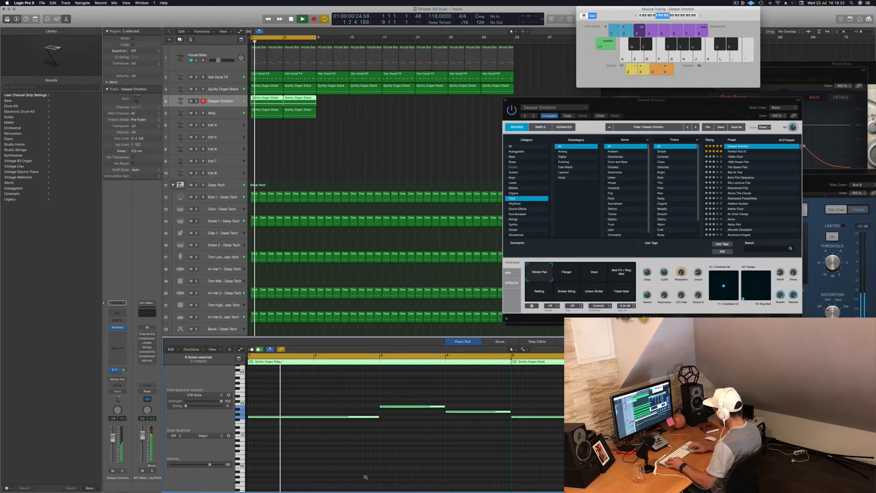
pyautogui.hotkey('alt', 'shift', 'Up')
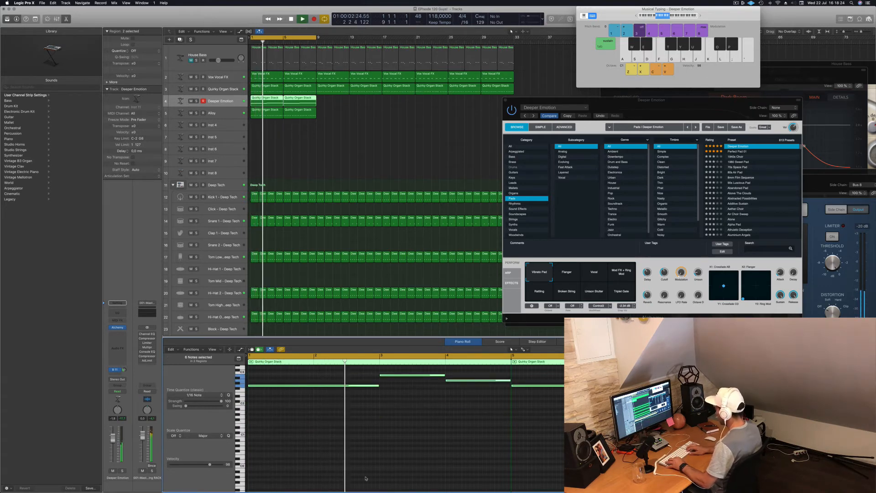
pyautogui.hotkey('alt', 'shift', 'Up')
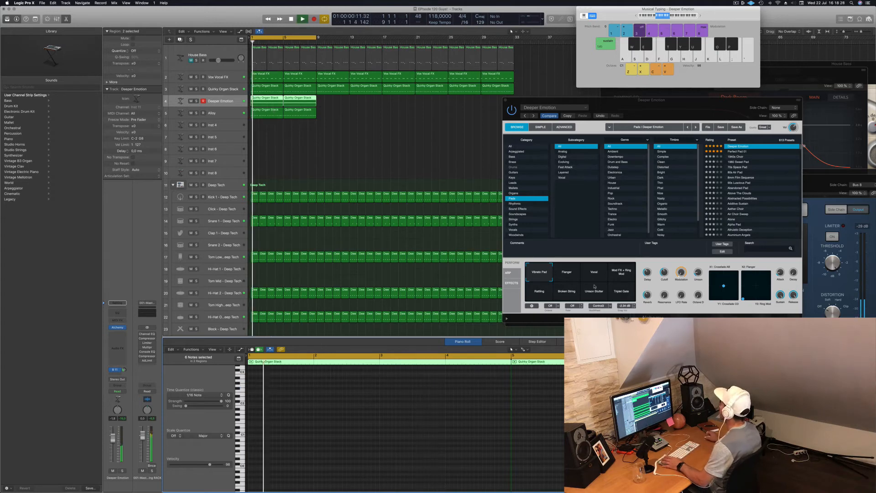
# Audition Deeper Emotion's performance snapshots: Flanger, Vocal, Unison Stutter, Triplet Gate, Broken String, Rattling and Vibrato Pad
pyautogui.moveTo(717, 108); pyautogui.dragTo(607, 101)
pyautogui.click(457, 265)
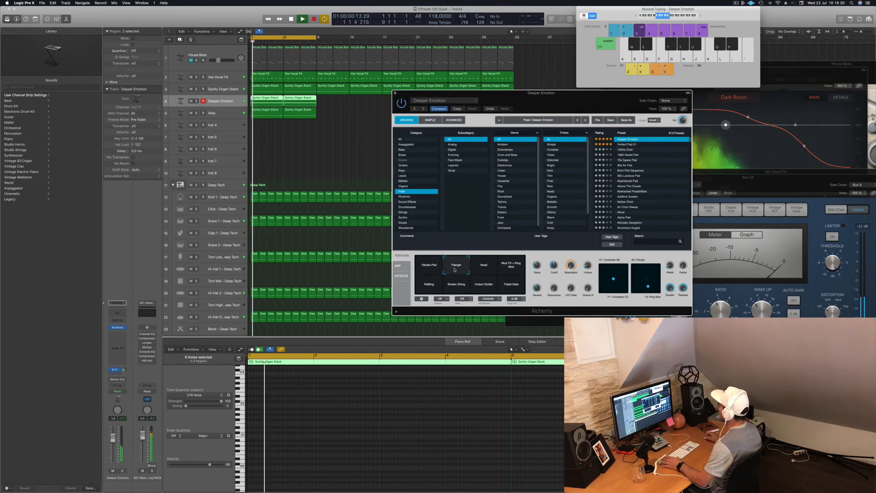
pyautogui.click(486, 269)
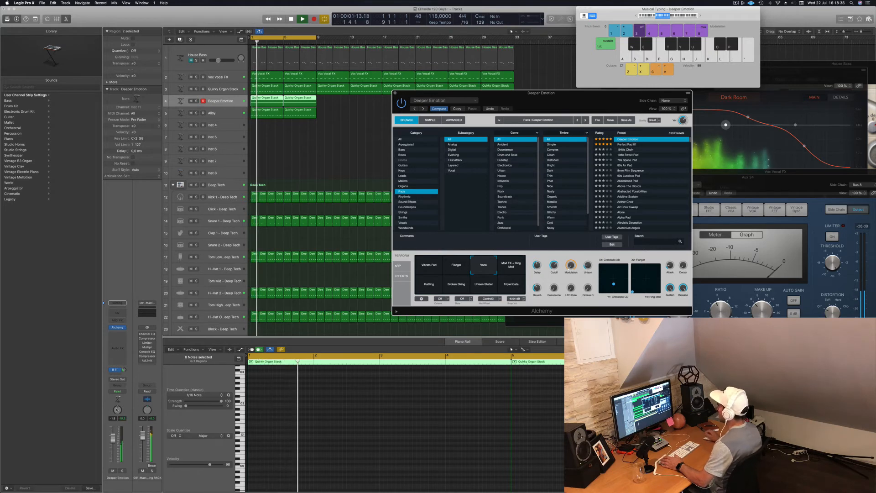
pyautogui.moveTo(483, 303)
pyautogui.mouseDown()
pyautogui.moveTo(462, 299)
pyautogui.moveTo(486, 292)
pyautogui.mouseUp()
pyautogui.click(514, 277)
pyautogui.click(513, 275)
pyautogui.click(487, 273)
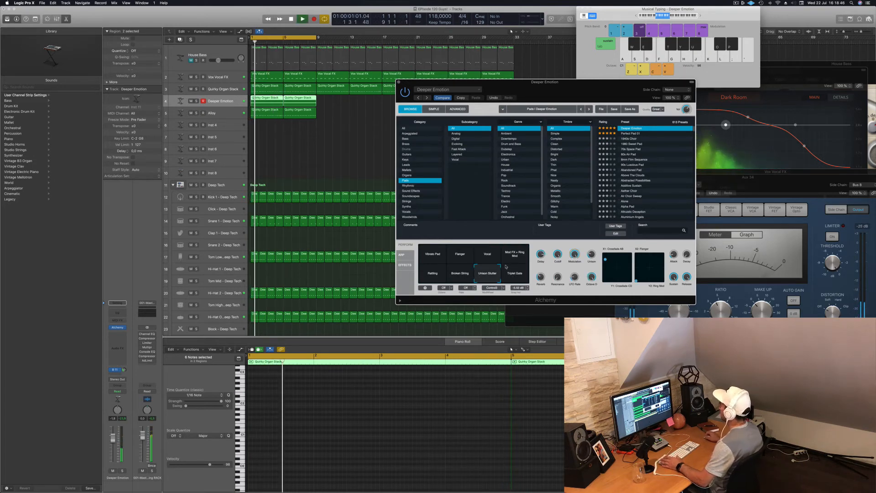
pyautogui.click(517, 276)
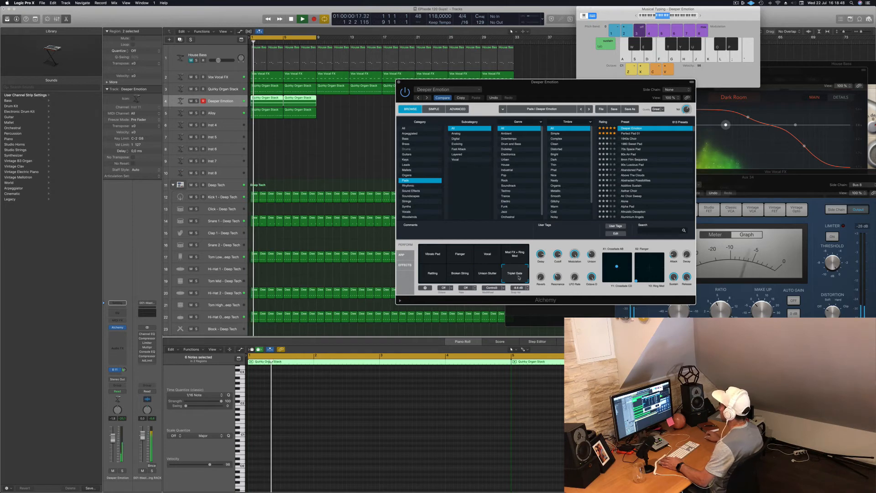
pyautogui.click(460, 272)
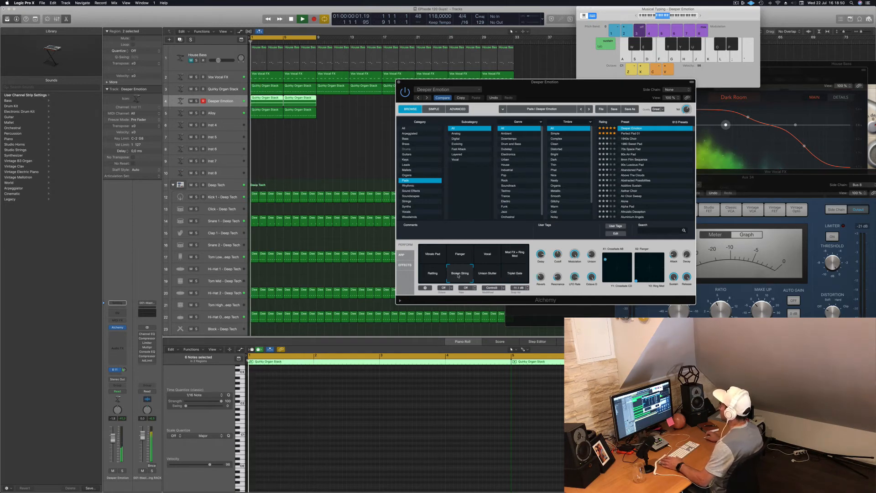
pyautogui.click(430, 275)
pyautogui.click(431, 257)
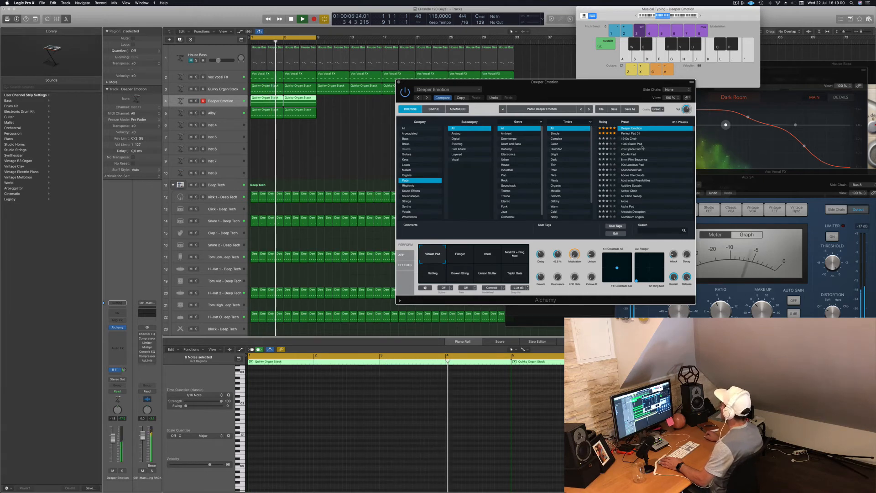
# Load the Perfect Pad 01 preset and lower the pad track's volume during playback
pyautogui.press('Down')
pyautogui.press('space')
pyautogui.press('space')
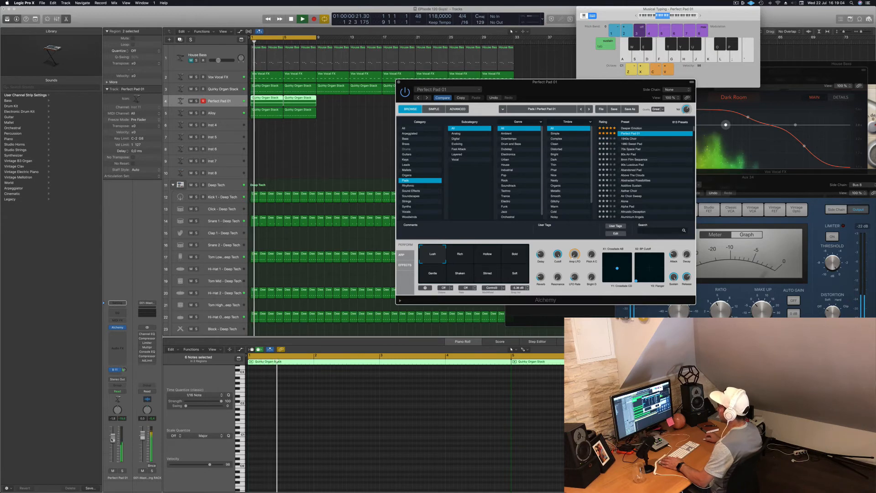
pyautogui.moveTo(112, 440); pyautogui.dragTo(109, 449)
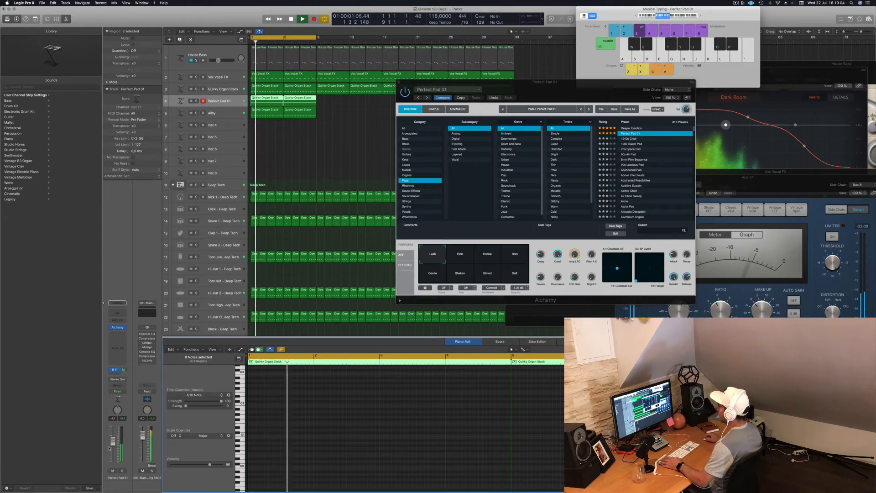
pyautogui.click(124, 370)
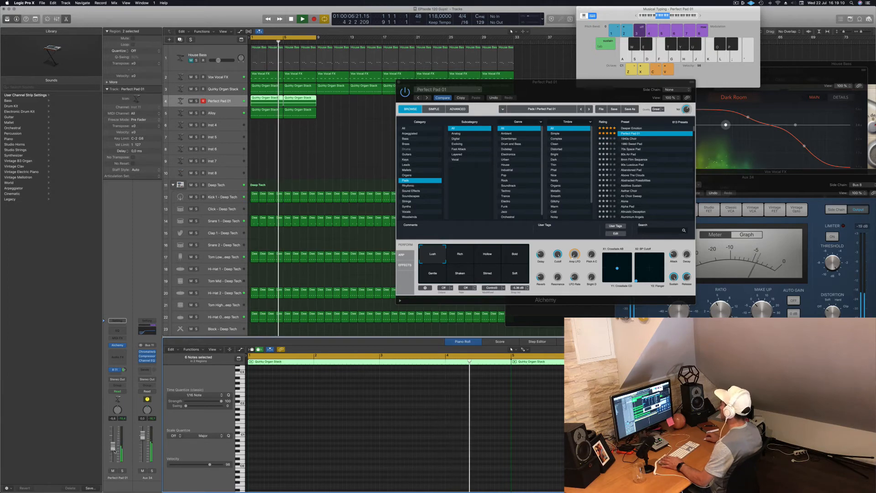
# Audition the Additive Sustain and Beautiful Ascent pad presets in Alchemy
pyautogui.moveTo(474, 256); pyautogui.dragTo(433, 274)
pyautogui.click(644, 185)
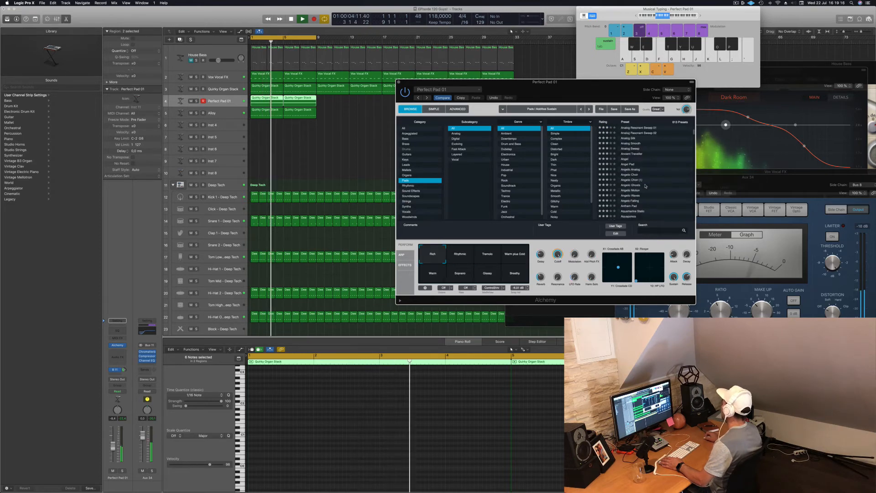
pyautogui.scroll(-10, 650, 183)
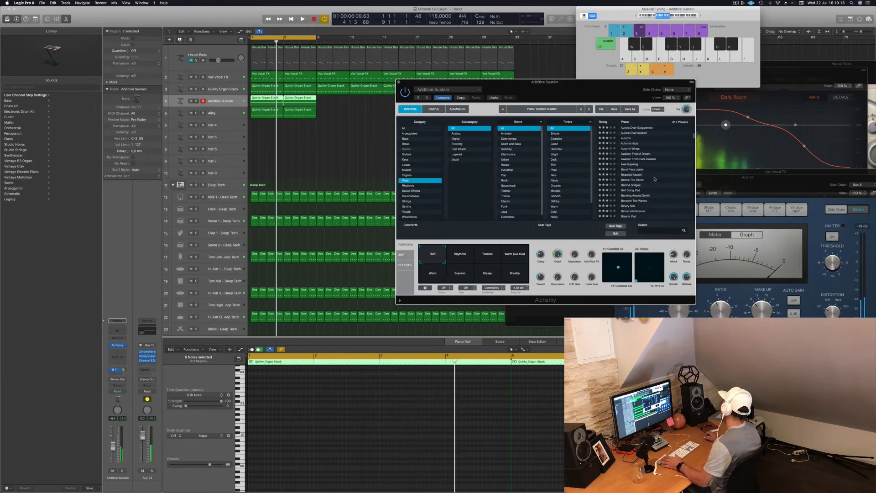
pyautogui.press('space')
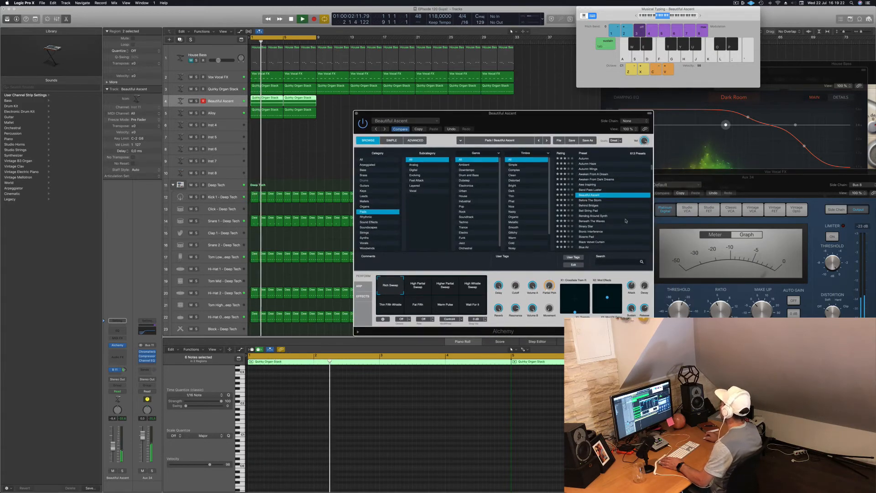
# Audition the Bionic Interference, Blue Sphere and Brassy Jazz Ensemble pad presets against the track
pyautogui.scroll(-2, 626, 219)
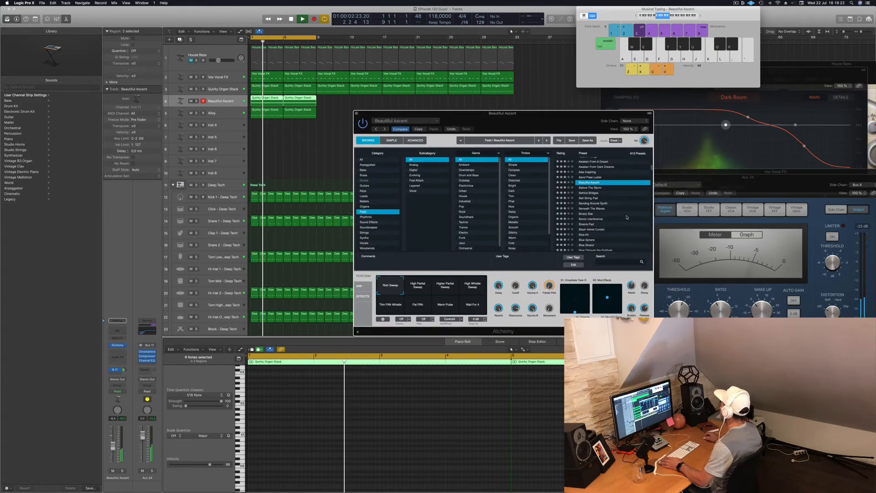
pyautogui.click(595, 219)
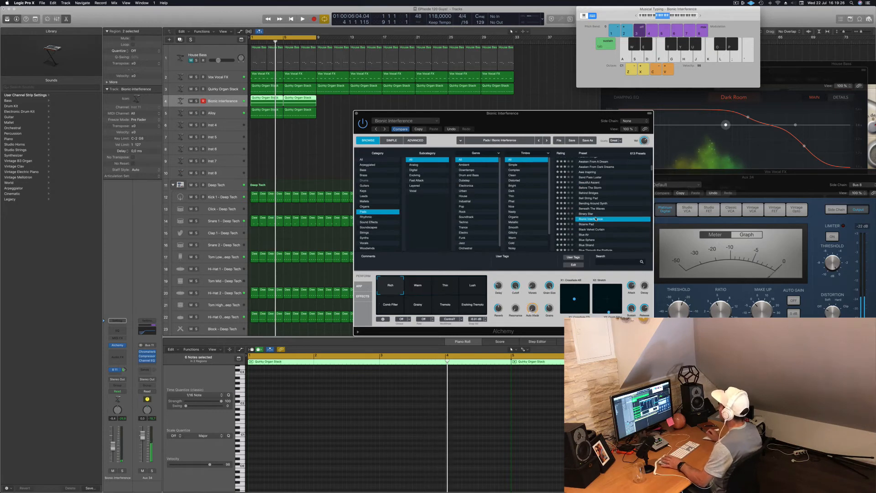
pyautogui.scroll(-3, 607, 212)
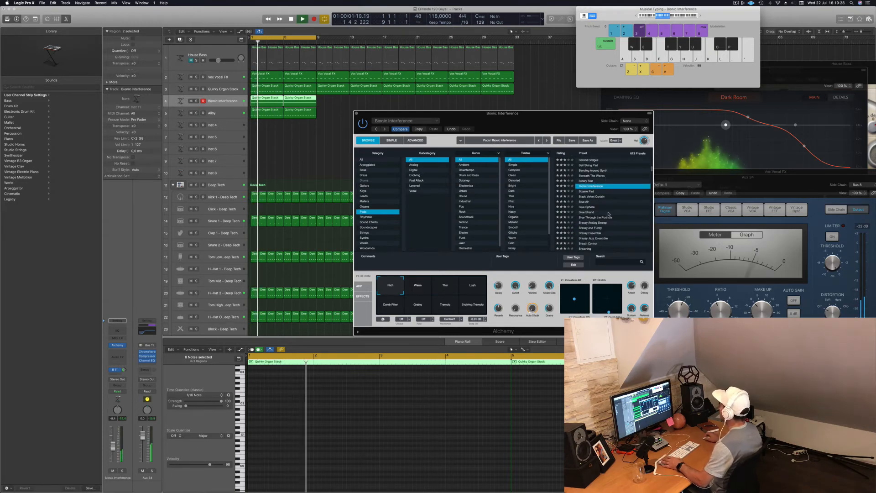
pyautogui.scroll(-2, 621, 196)
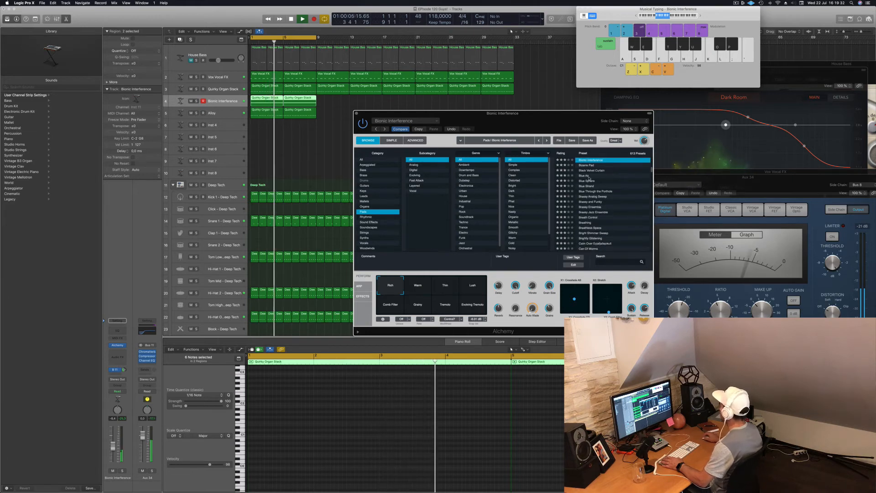
pyautogui.click(586, 181)
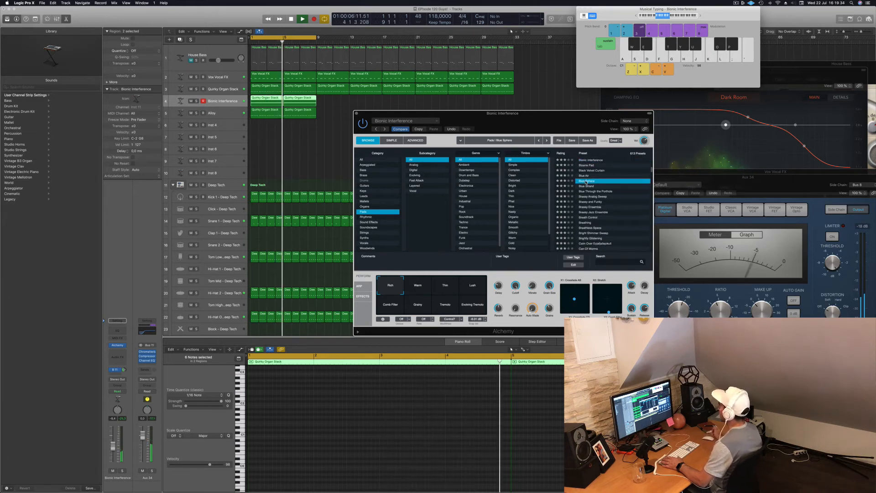
pyautogui.scroll(-1, 602, 195)
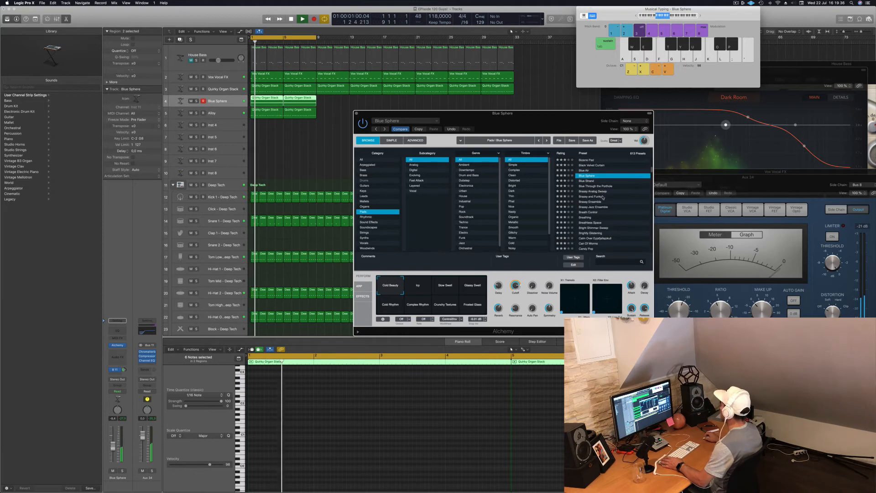
pyautogui.click(594, 207)
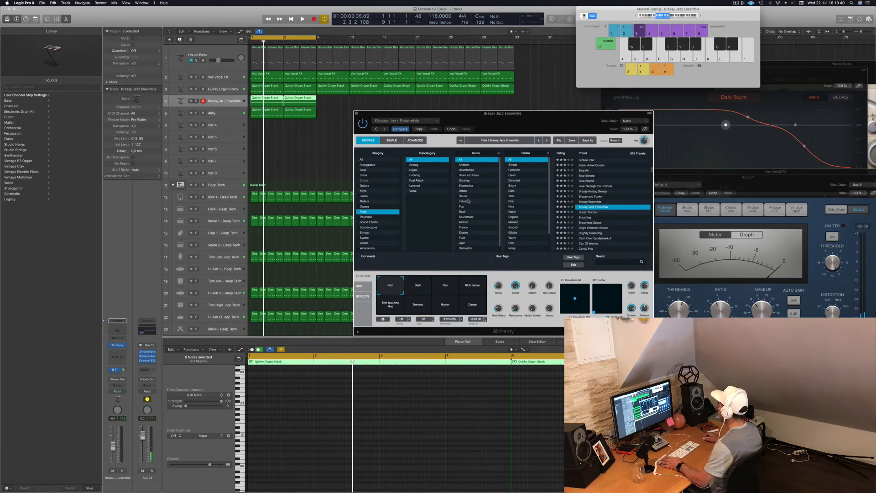
# Filter the Alchemy pad presets by the Fast Attack subcategory and load Drifting Away
pyautogui.scroll(-3, 525, 207)
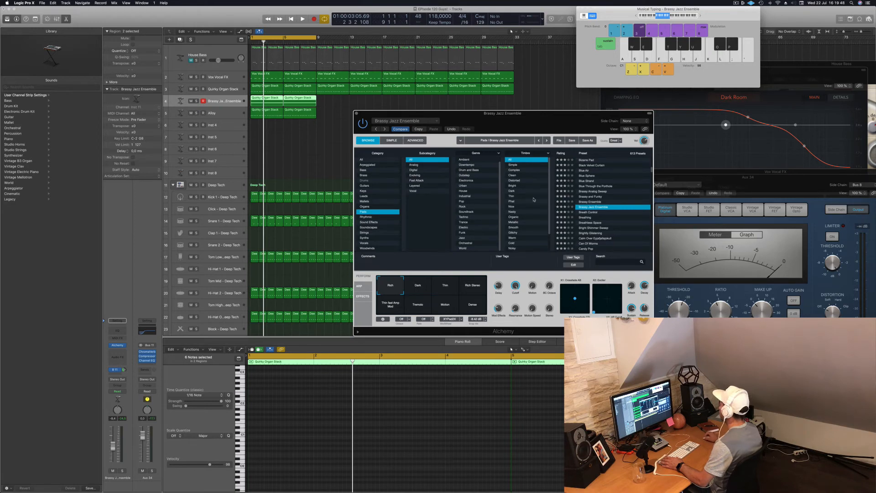
pyautogui.scroll(-3, 533, 199)
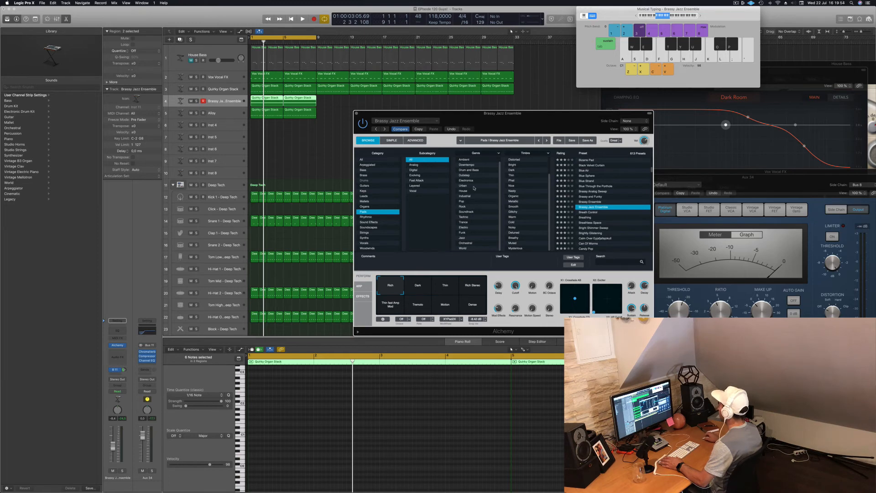
pyautogui.scroll(1, 519, 188)
pyautogui.scroll(3, 529, 184)
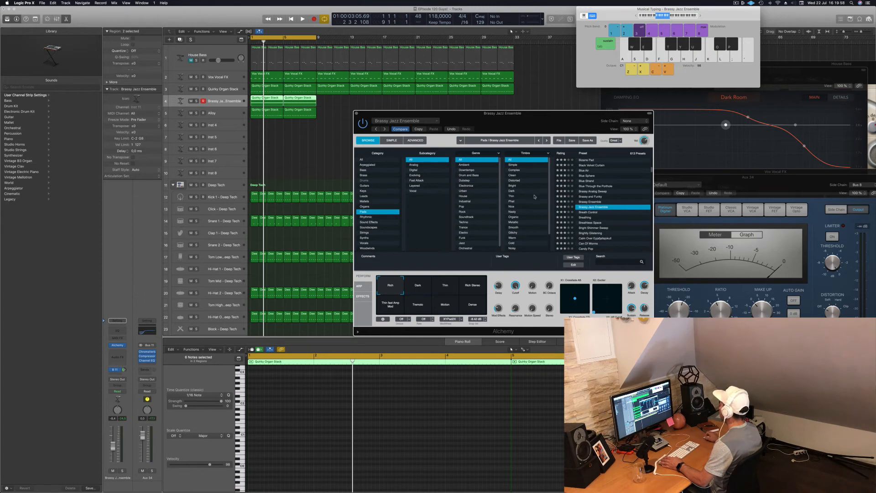
pyautogui.scroll(-2, 535, 196)
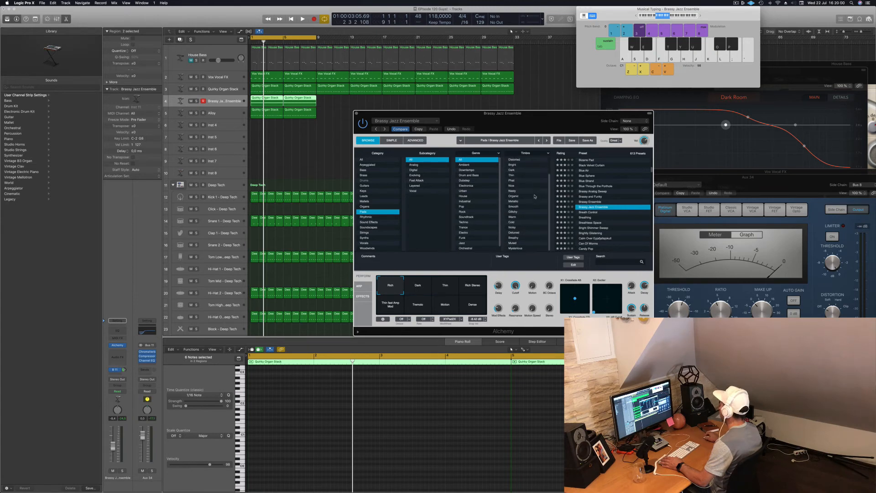
pyautogui.scroll(-1, 477, 196)
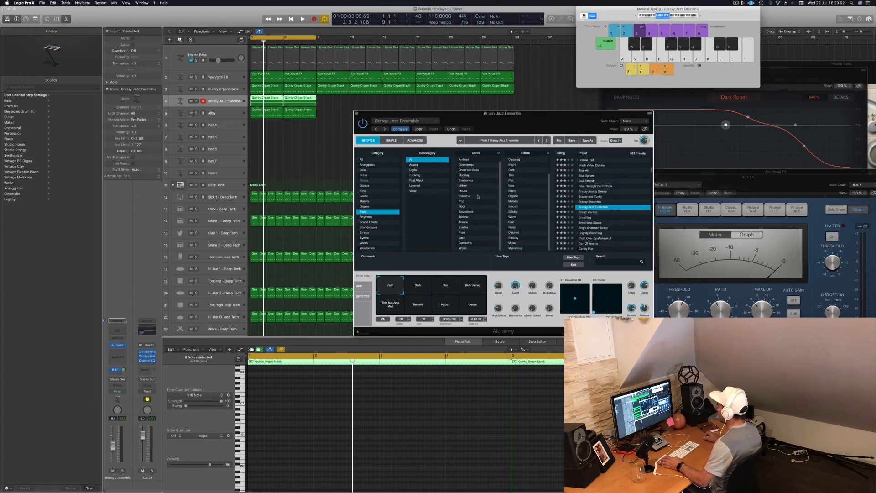
pyautogui.scroll(-1, 481, 192)
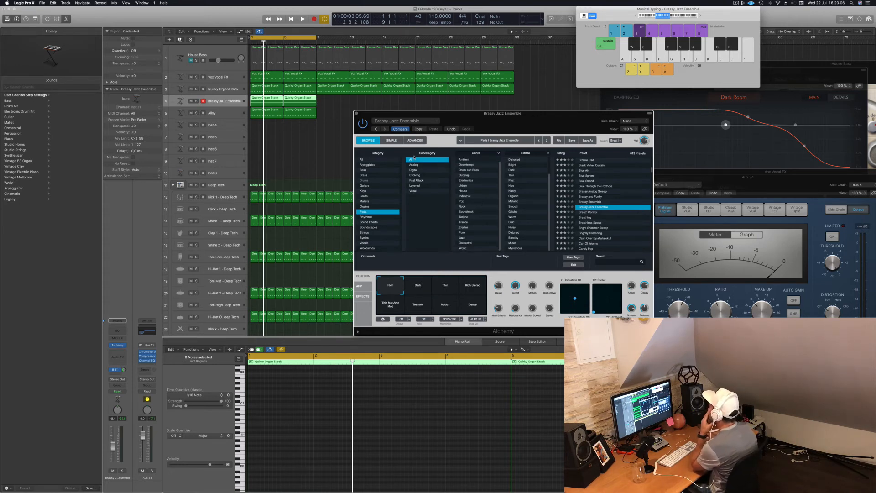
pyautogui.click(417, 181)
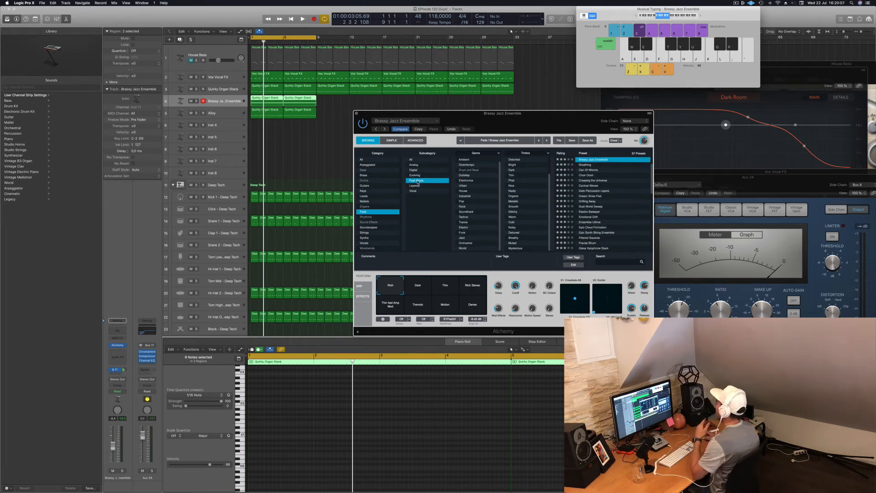
pyautogui.click(589, 202)
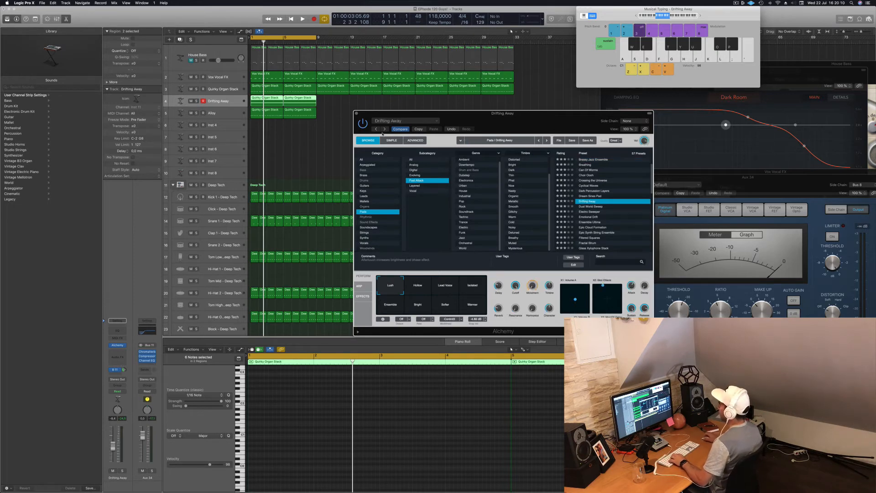
# Move the two pad regions so they start at bar 33, play the loop and move the Alchemy window clear of the tracks
pyautogui.moveTo(274, 98); pyautogui.dragTo(535, 101)
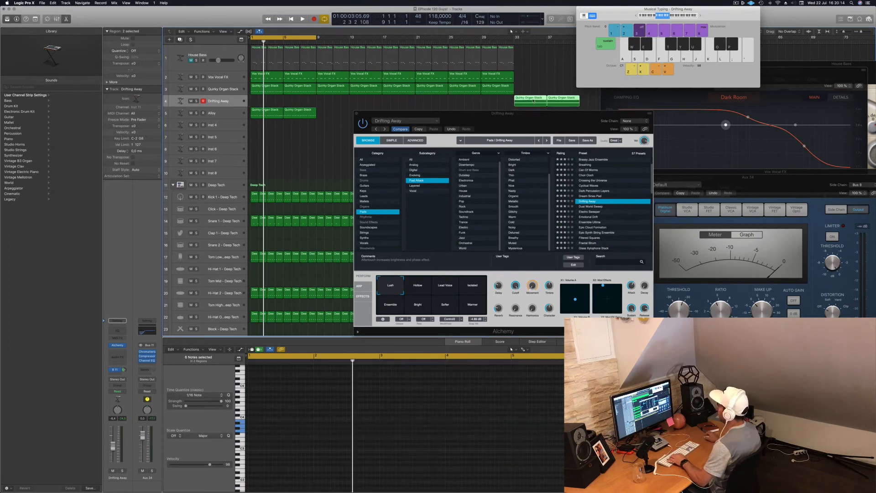
pyautogui.press('space')
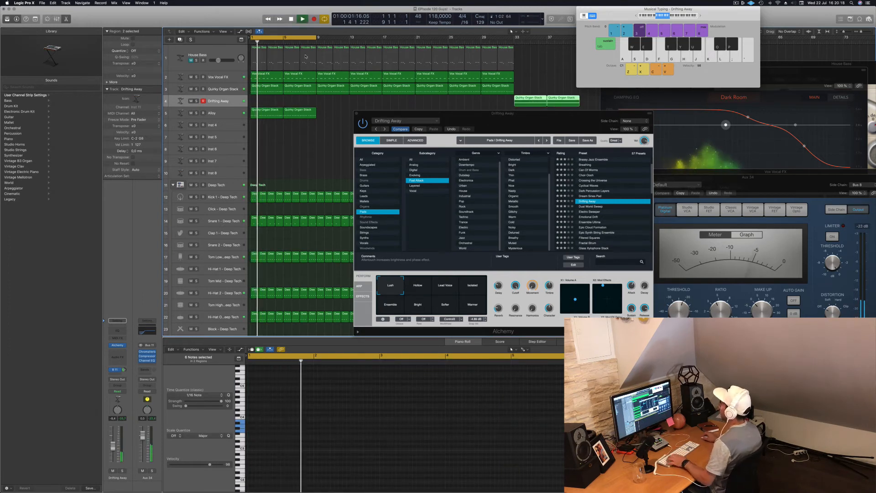
pyautogui.moveTo(403, 114); pyautogui.dragTo(525, 195)
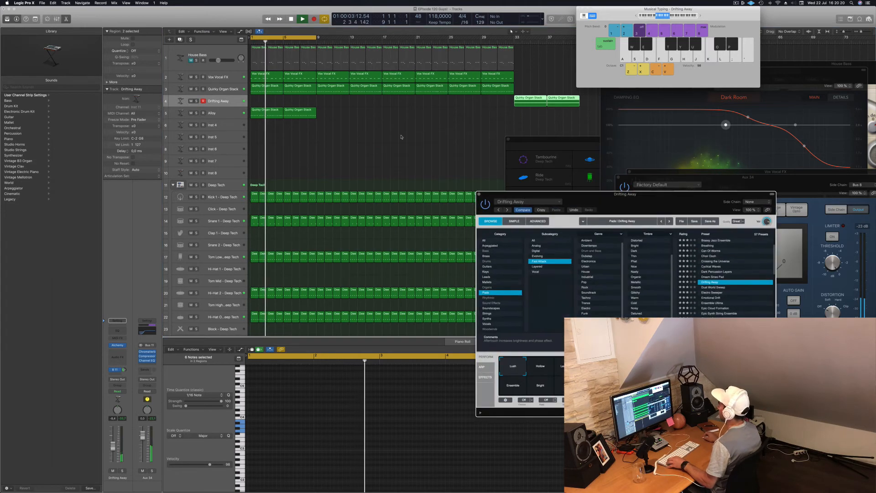
# Copy the Alloy track's regions until they reach bar 33, and extend the cycle range to the same point
pyautogui.moveTo(330, 114)
pyautogui.mouseDown()
pyautogui.moveTo(269, 112)
pyautogui.moveTo(324, 112)
pyautogui.mouseUp()
pyautogui.moveTo(385, 112)
pyautogui.mouseDown()
pyautogui.moveTo(271, 110)
pyautogui.moveTo(403, 111)
pyautogui.mouseUp()
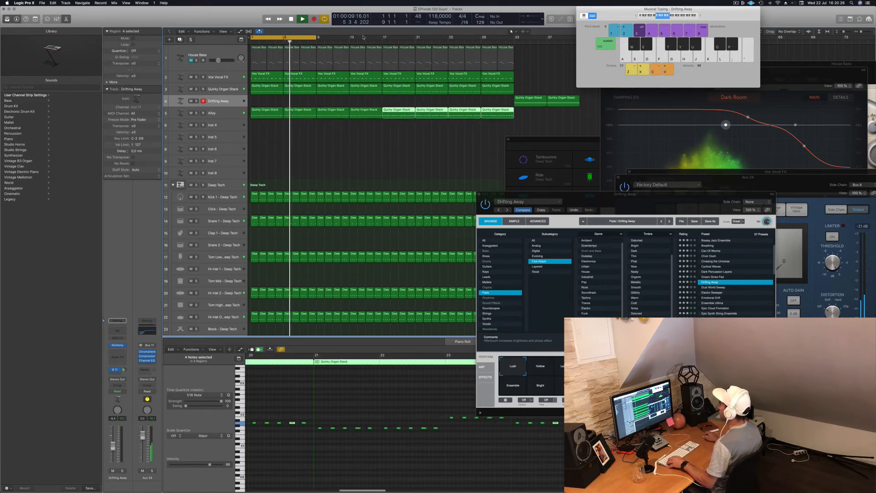
pyautogui.moveTo(316, 37); pyautogui.dragTo(504, 48)
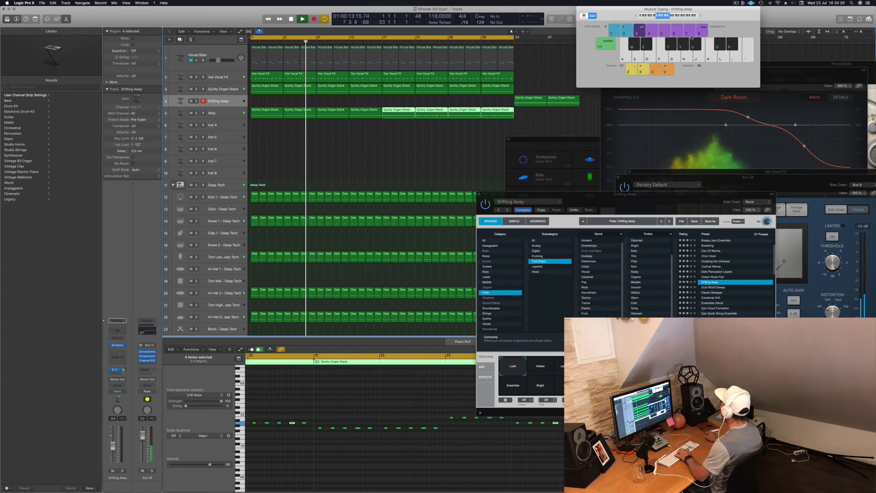
# Audition Drifting Away's Hollow, Lead Voice, Isolated, Ensemble and Softer variations against the loop, with the Alchemy window moved so they are accessible
pyautogui.click(674, 15)
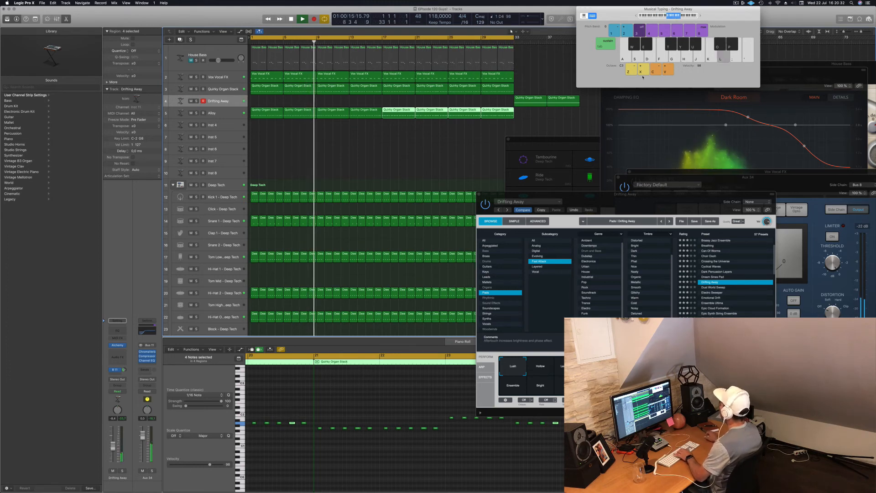
pyautogui.moveTo(644, 202); pyautogui.dragTo(477, 144)
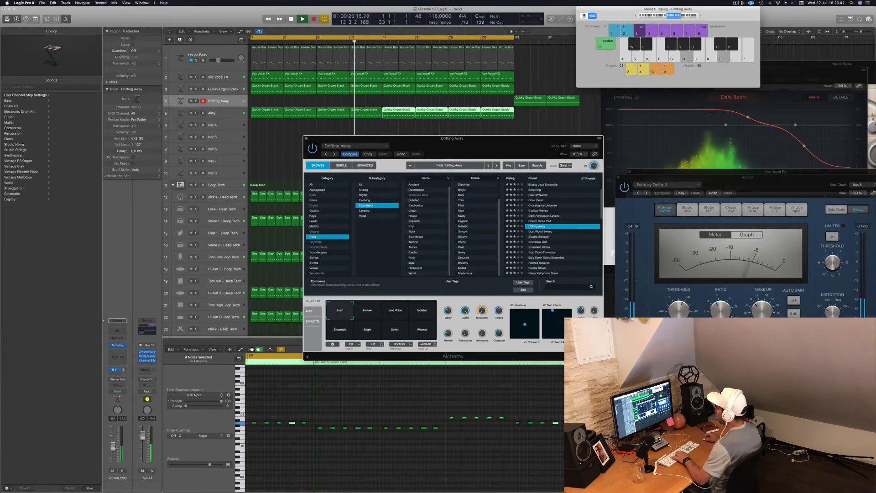
pyautogui.click(369, 315)
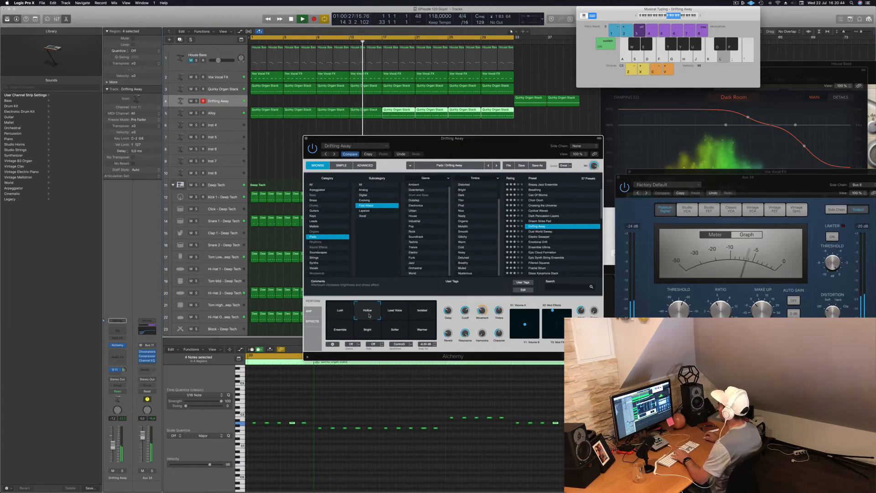
pyautogui.click(395, 312)
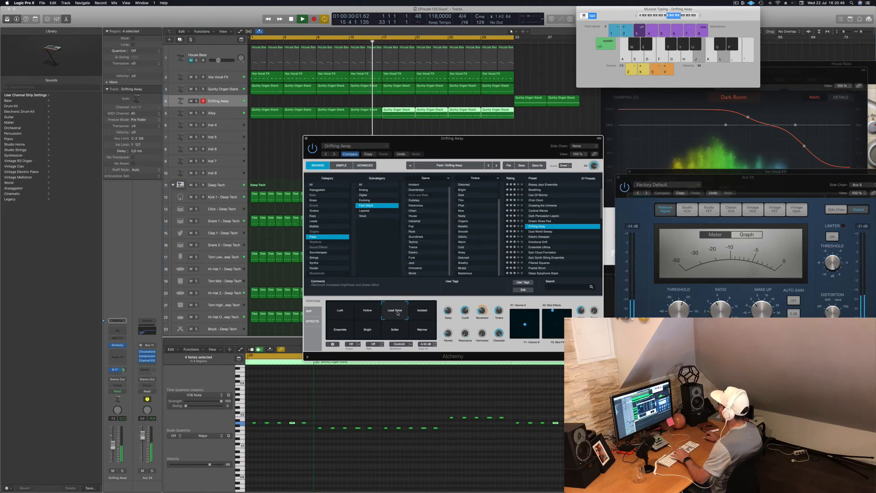
pyautogui.click(423, 311)
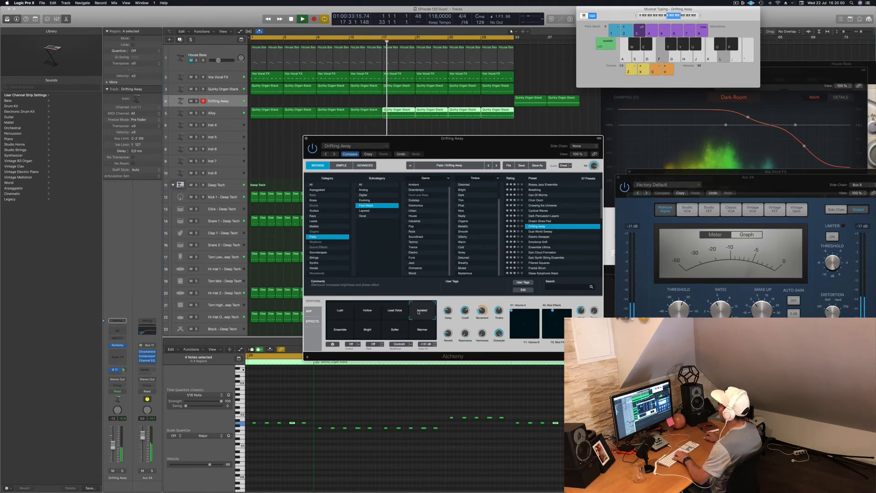
pyautogui.click(345, 330)
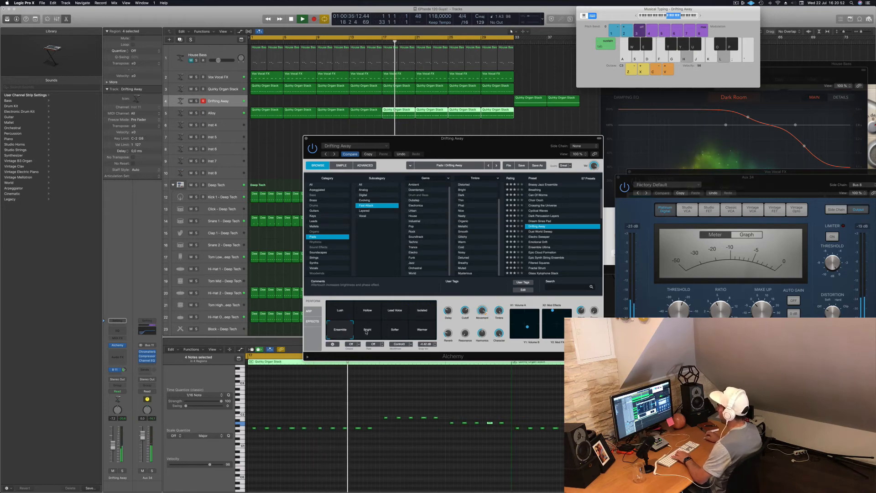
pyautogui.click(400, 330)
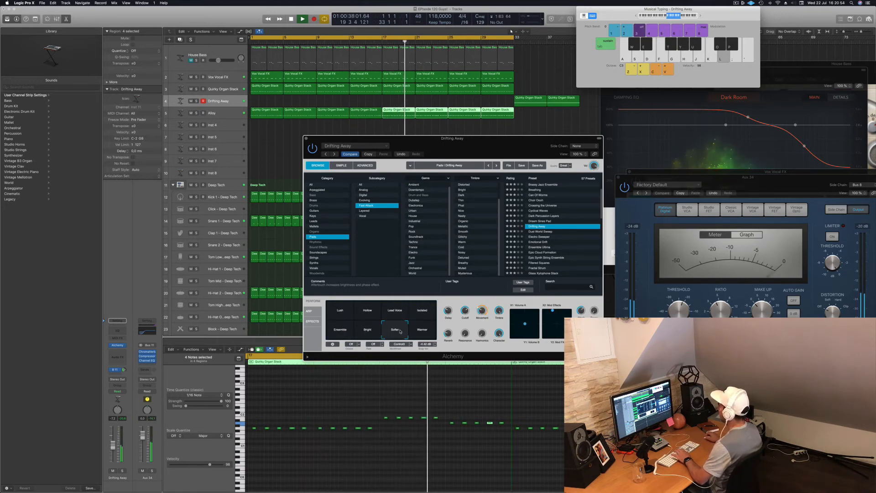
# Load the Dust World Sweep preset, raise the track's Bus 11 send and audition notes in different octaves
pyautogui.click(541, 232)
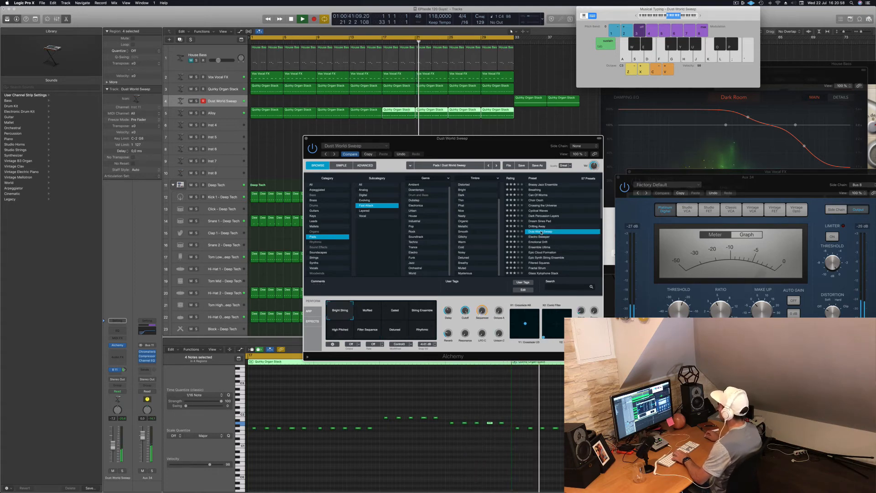
pyautogui.press('s')
pyautogui.scroll(-1, 541, 232)
pyautogui.press('s')
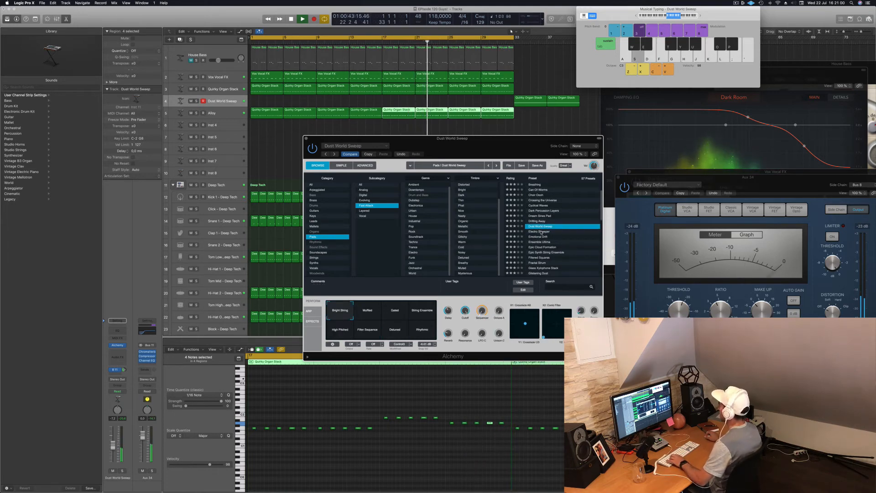
pyautogui.moveTo(123, 370); pyautogui.dragTo(126, 363)
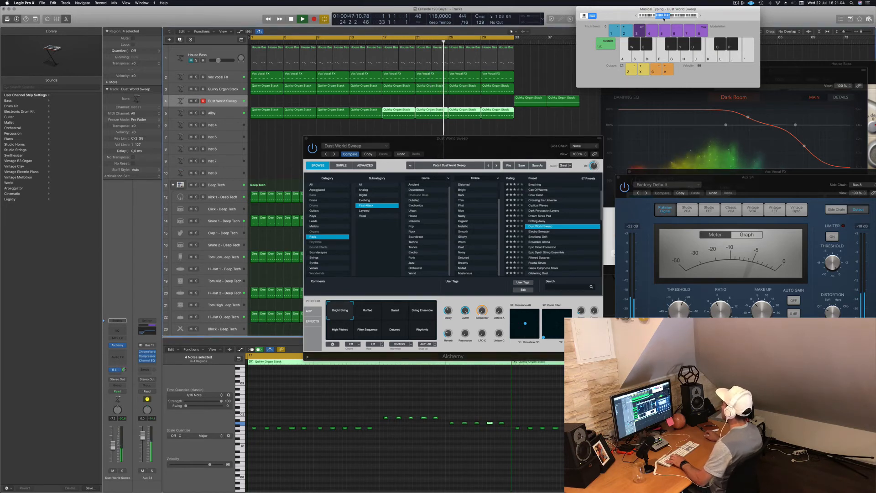
pyautogui.press('x')
pyautogui.press('x')
pyautogui.press('s')
# Audition the Electric Sweeper preset with a few notes and load Emotional Drift
pyautogui.click(543, 232)
pyautogui.press('f')
pyautogui.press('d')
pyautogui.click(540, 237)
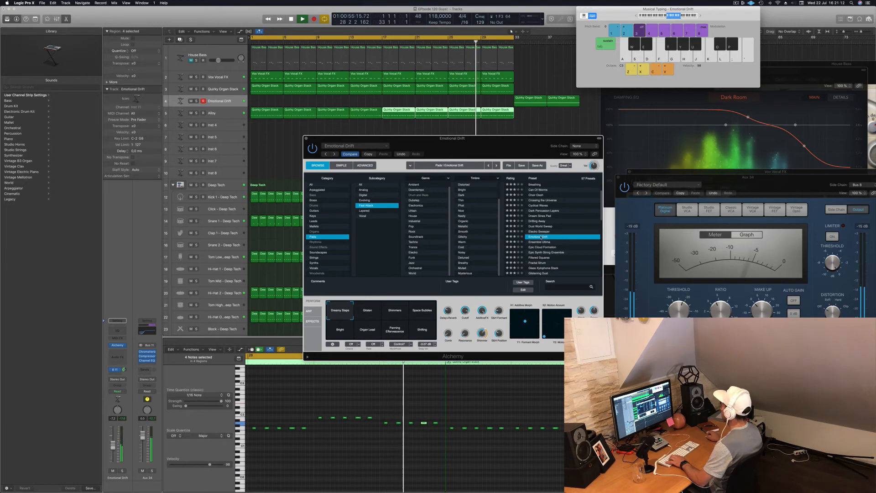
# Load the Ensemble Ultima preset and play a few notes with it over the loop
pyautogui.click(540, 242)
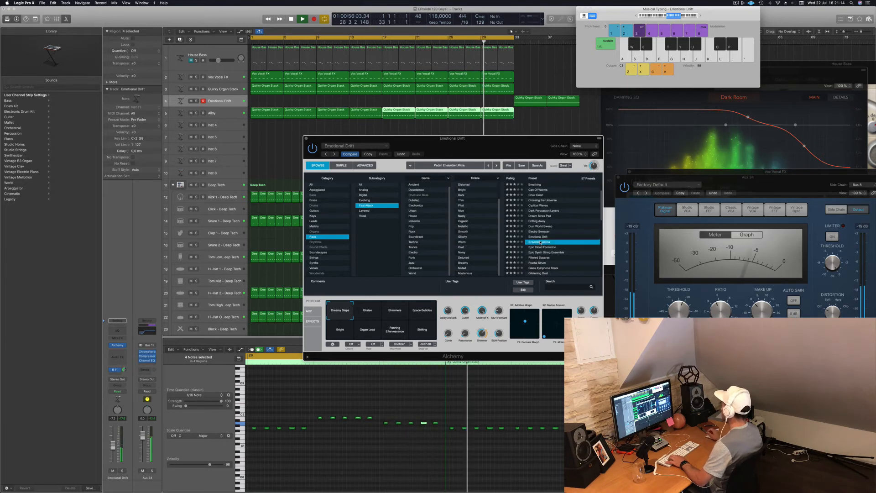
pyautogui.press('s')
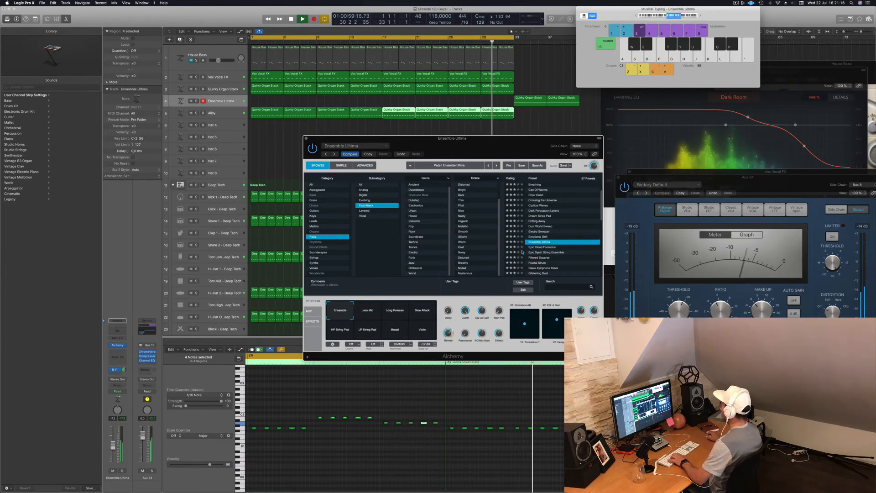
pyautogui.press('j')
pyautogui.press('j')
pyautogui.press('g')
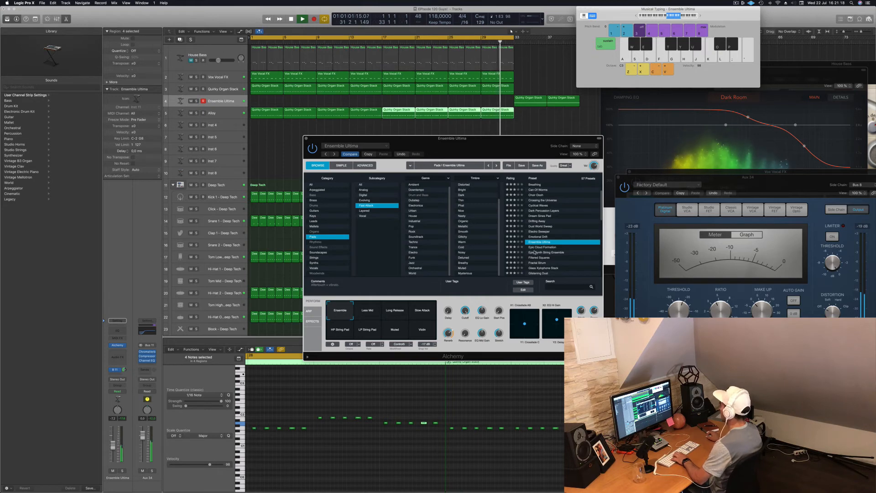
pyautogui.scroll(-3, 500, 247)
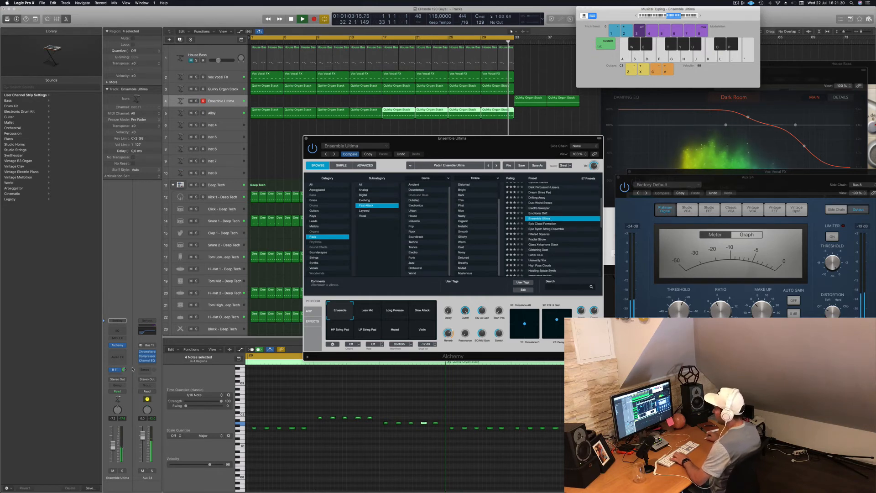
# Reroute the Alchemy track's send to Bus 12
pyautogui.click(115, 370)
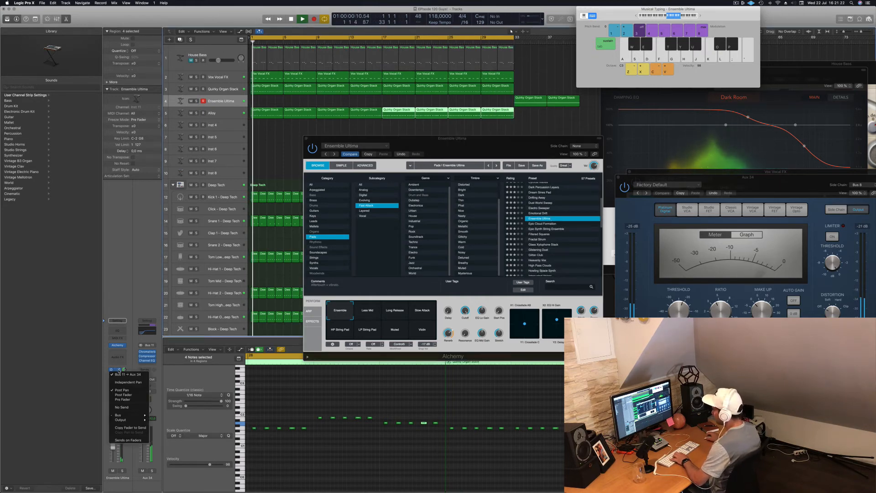
pyautogui.moveTo(118, 414)
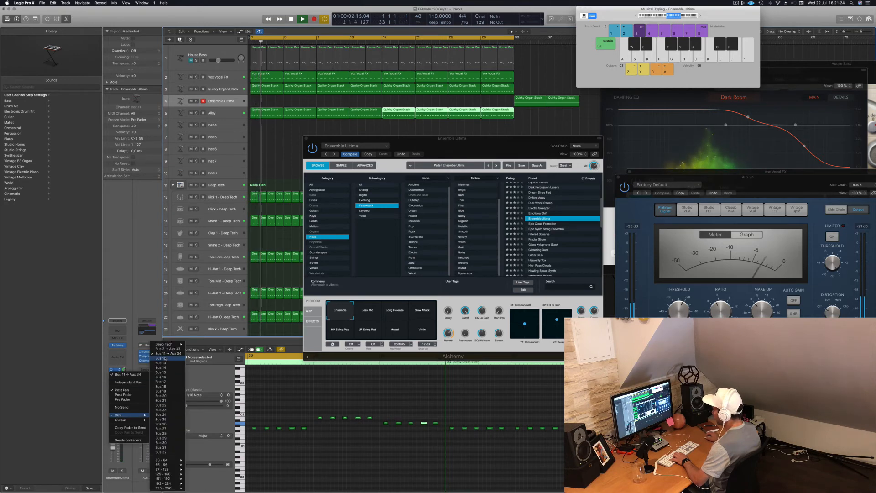
pyautogui.click(158, 358)
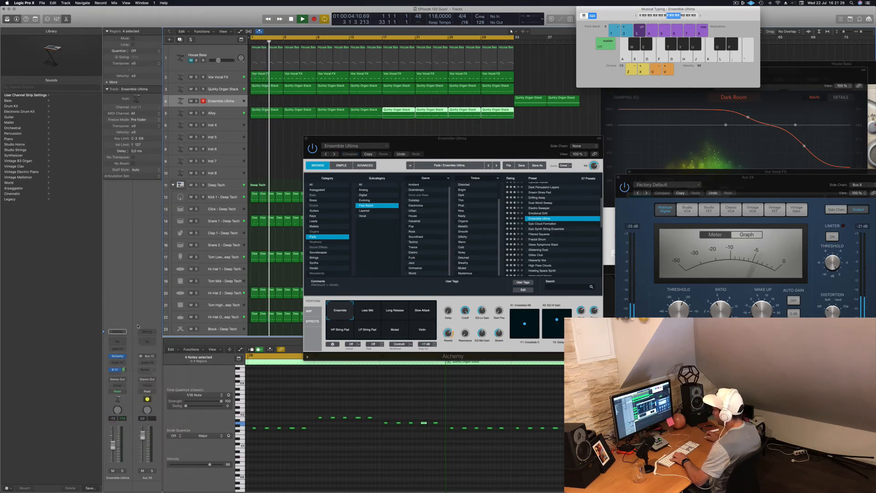
# Insert SilverVerb on the new Bus 12 aux channel, load its grandiose preset and close the plug-in window
pyautogui.click(148, 364)
pyautogui.moveTo(160, 382)
pyautogui.moveTo(161, 428)
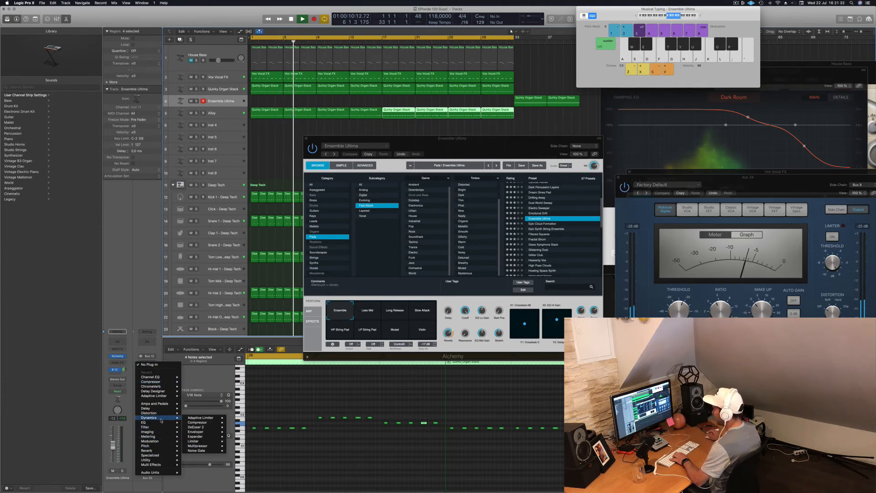
pyautogui.moveTo(159, 450)
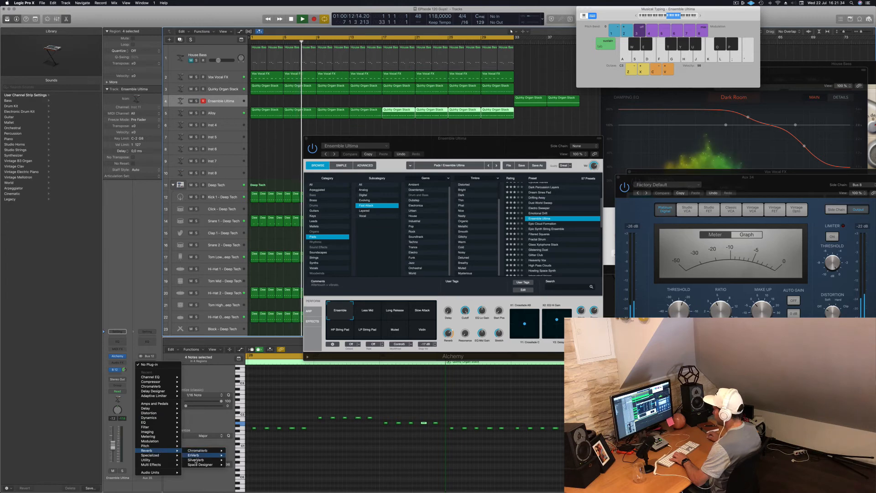
pyautogui.click(235, 461)
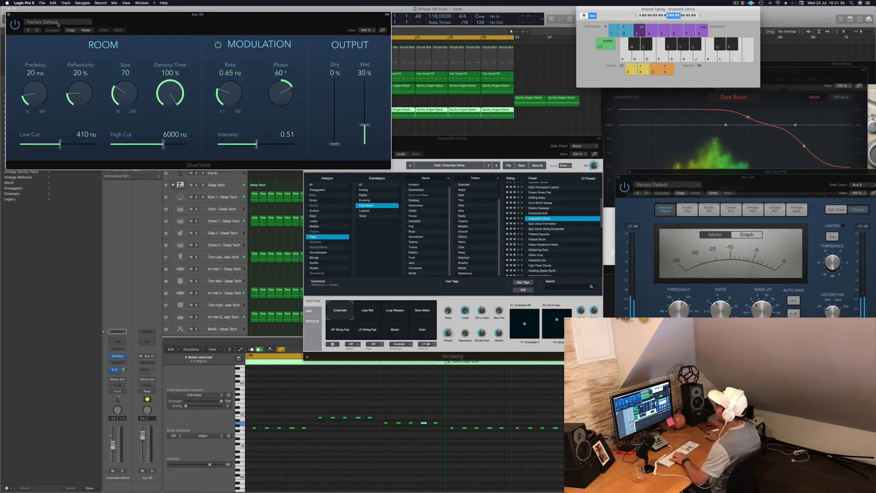
pyautogui.click(59, 24)
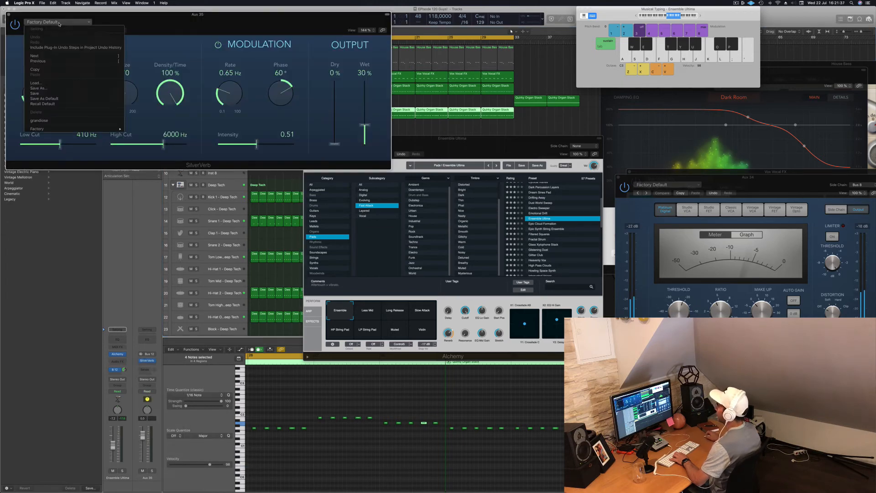
pyautogui.click(41, 122)
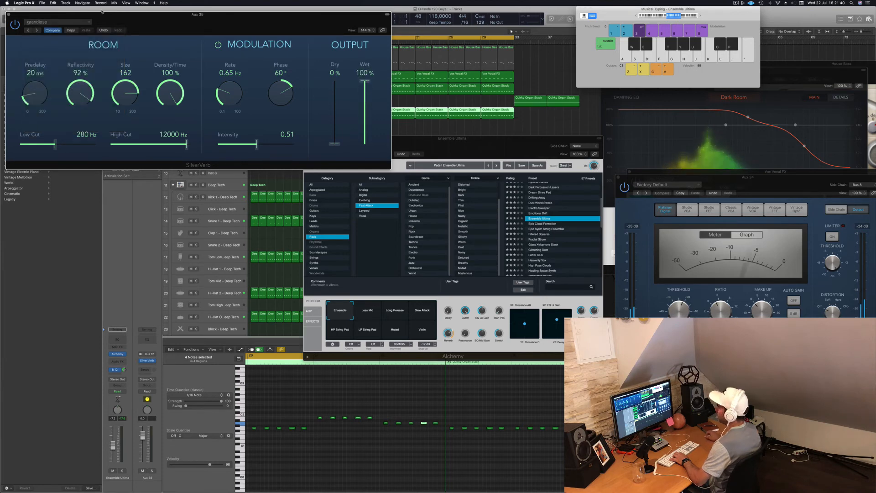
pyautogui.click(8, 15)
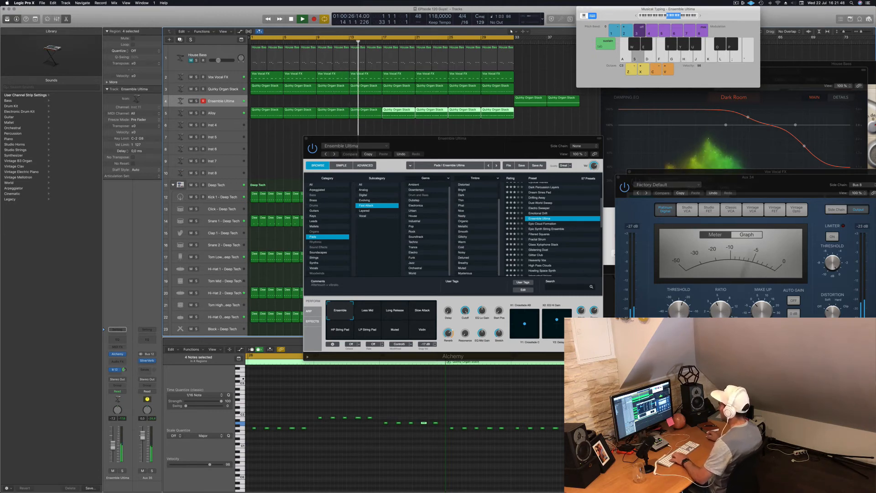
# Move the Alchemy window higher, load the Filtered Squares preset and shift the Musical Typing range to a higher octave
pyautogui.moveTo(538, 150); pyautogui.dragTo(563, 100)
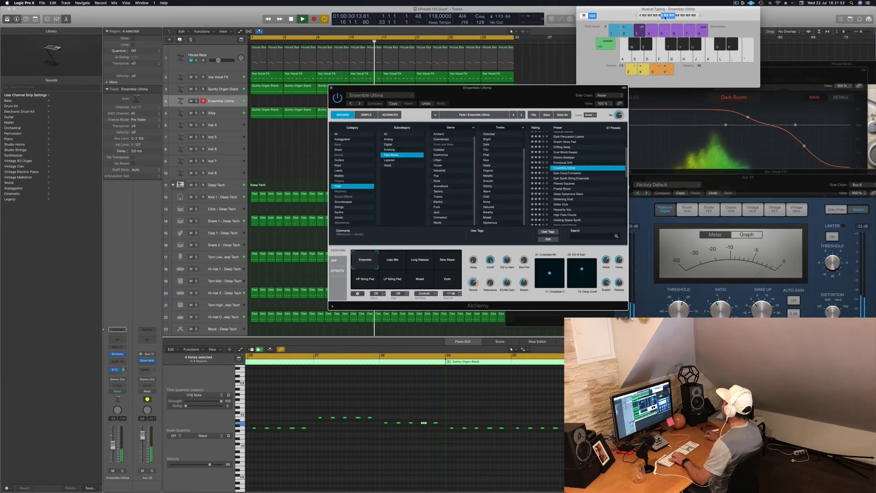
pyautogui.click(573, 184)
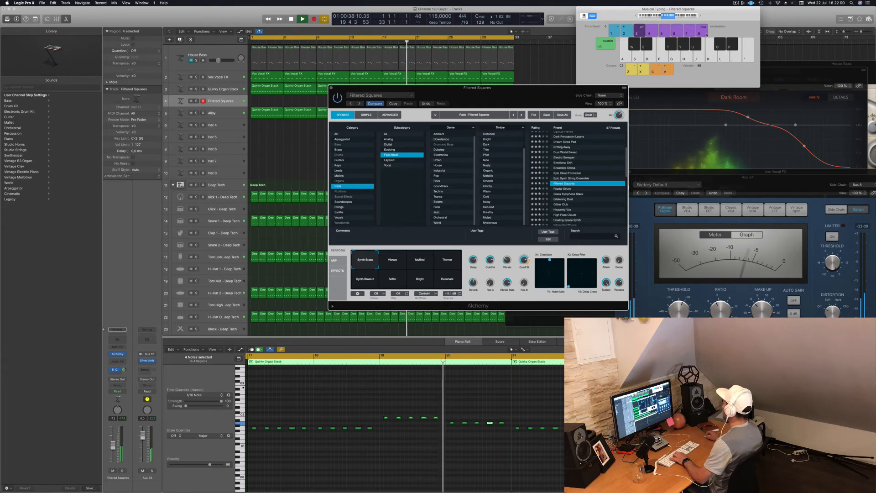
pyautogui.click(678, 17)
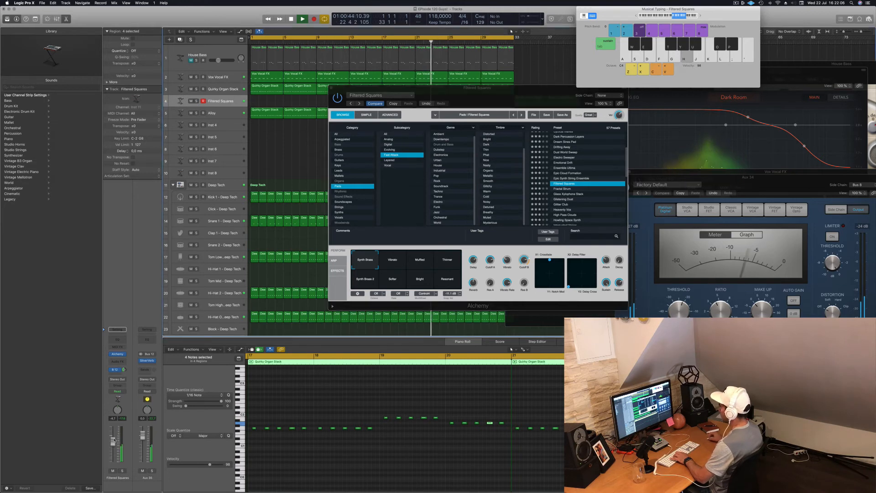
# Audition Filtered Squares' Vibrato, Muffled, Synth Brass 2, Bright and Resonant variations and select Softer
pyautogui.click(401, 258)
pyautogui.click(433, 260)
pyautogui.click(421, 259)
pyautogui.click(362, 282)
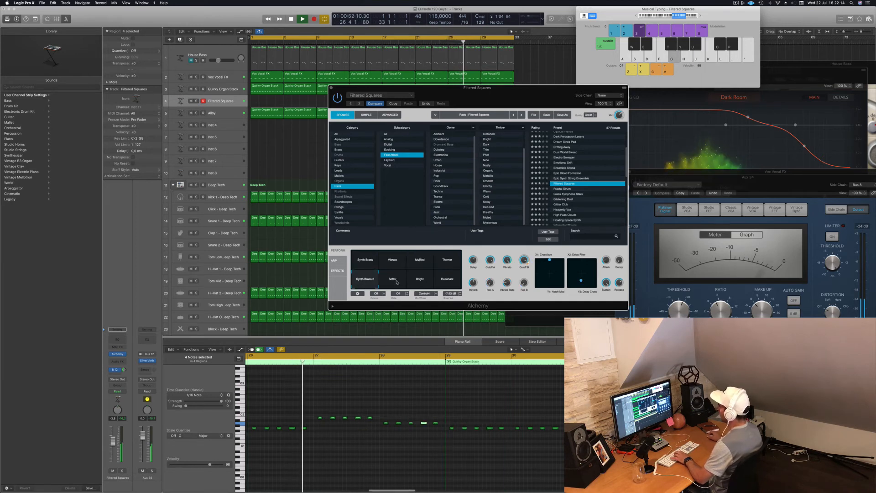
pyautogui.click(414, 280)
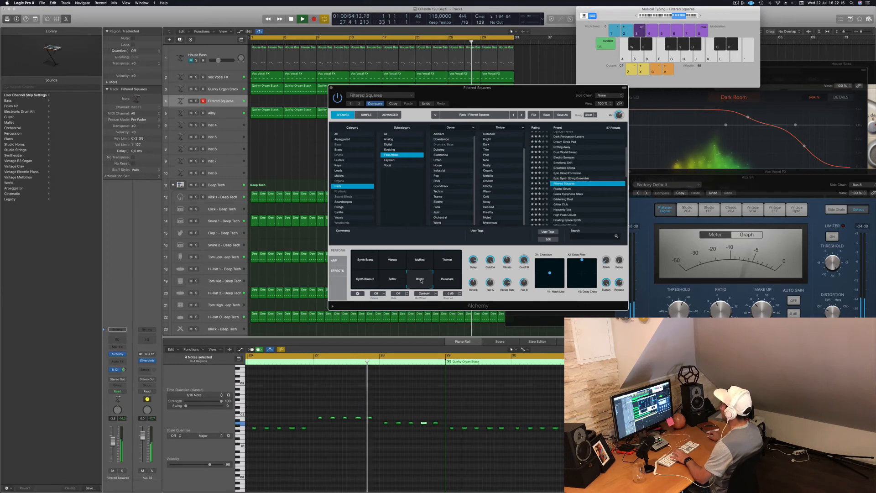
pyautogui.click(442, 280)
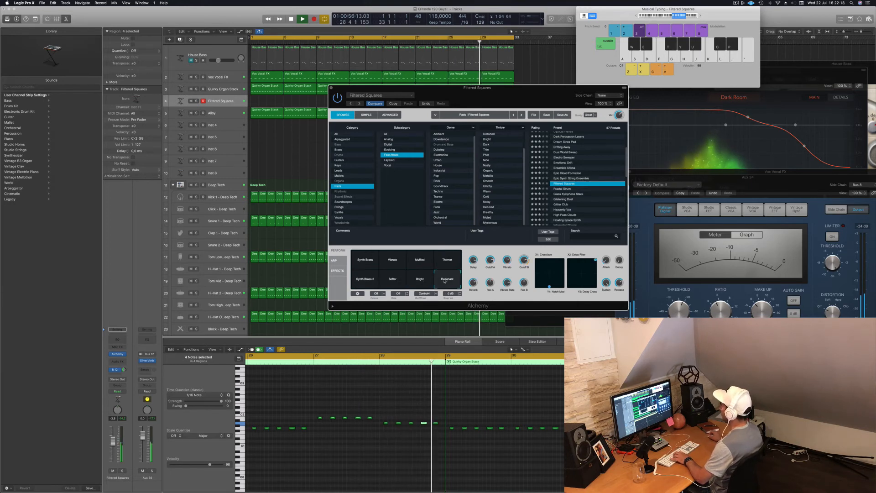
pyautogui.click(394, 281)
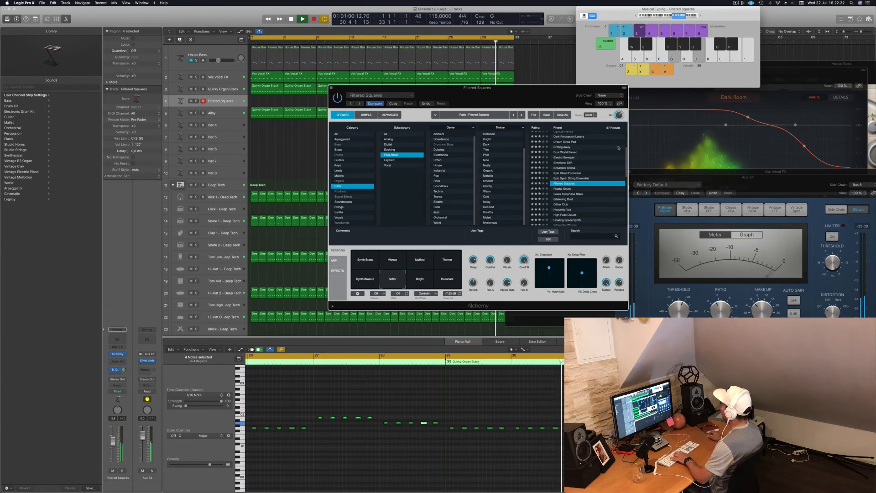
# Load the Fractal Strum preset and improvise a melody with it over the playing loop
pyautogui.click(565, 189)
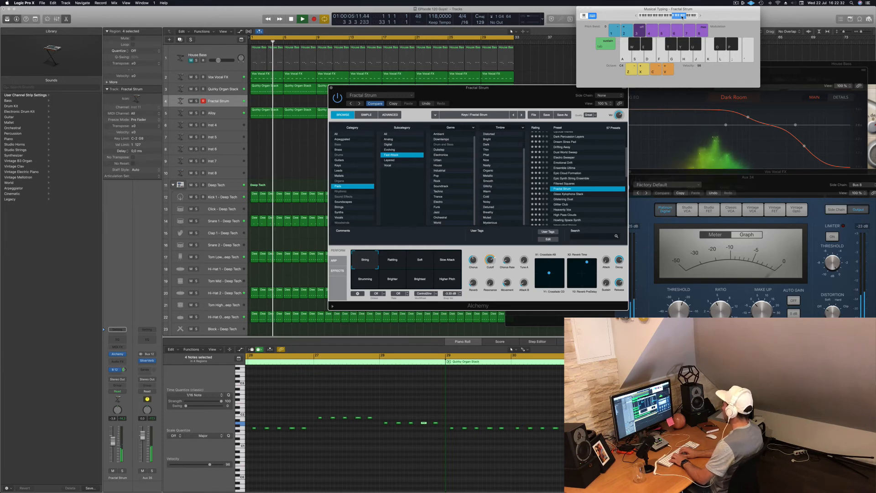
pyautogui.press('l')
pyautogui.press('h')
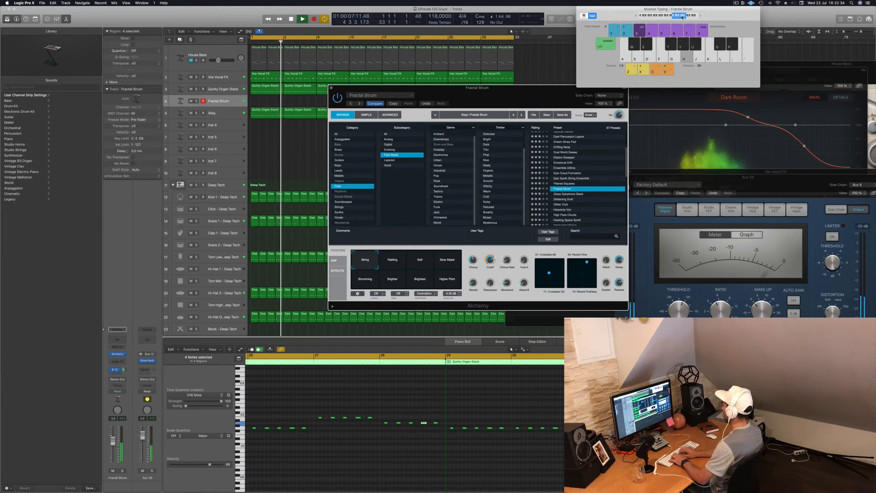
pyautogui.press(';')
pyautogui.press('h')
pyautogui.press(';')
pyautogui.press('l')
pyautogui.press('h')
pyautogui.press('g')
pyautogui.press('f')
pyautogui.press('s')
pyautogui.press('f')
pyautogui.press('g')
pyautogui.press('k')
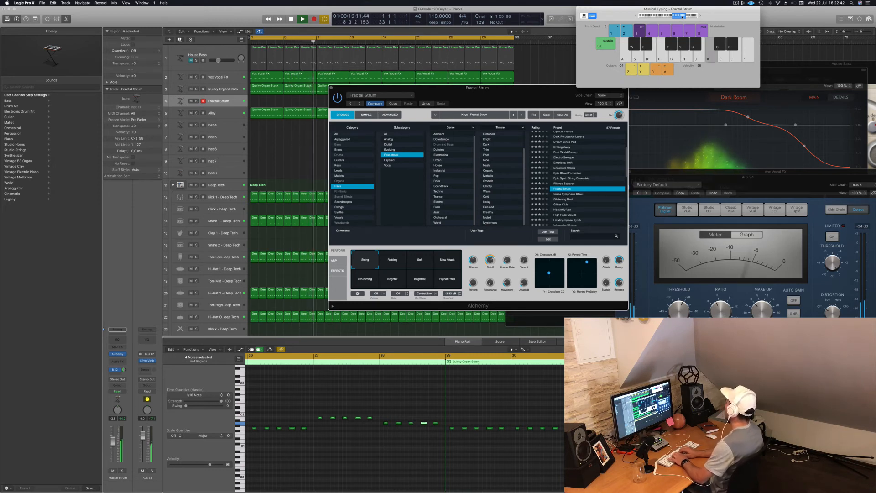
pyautogui.press('l')
pyautogui.press('l')
pyautogui.press('l')
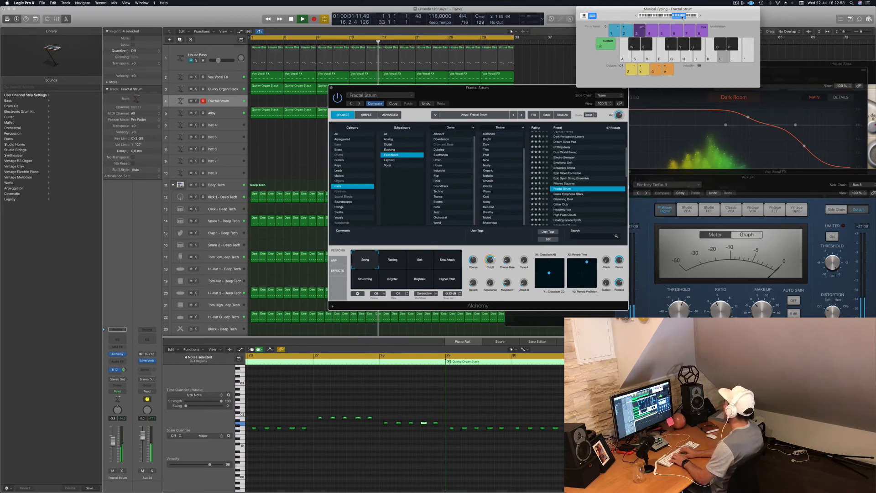
# Improvise with Fractal Strum over the playing loop while comparing higher and lower Musical Typing octaves
pyautogui.press('f')
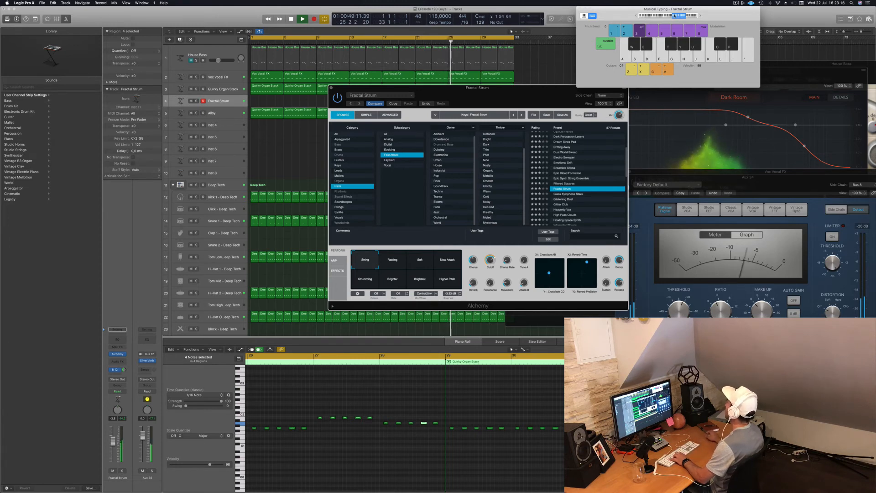
pyautogui.click(682, 16)
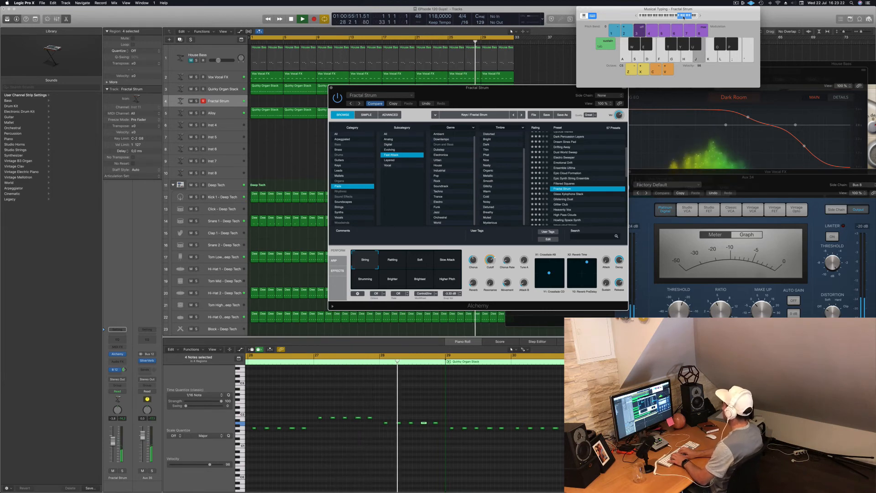
pyautogui.press('d')
pyautogui.press('z')
pyautogui.press('z')
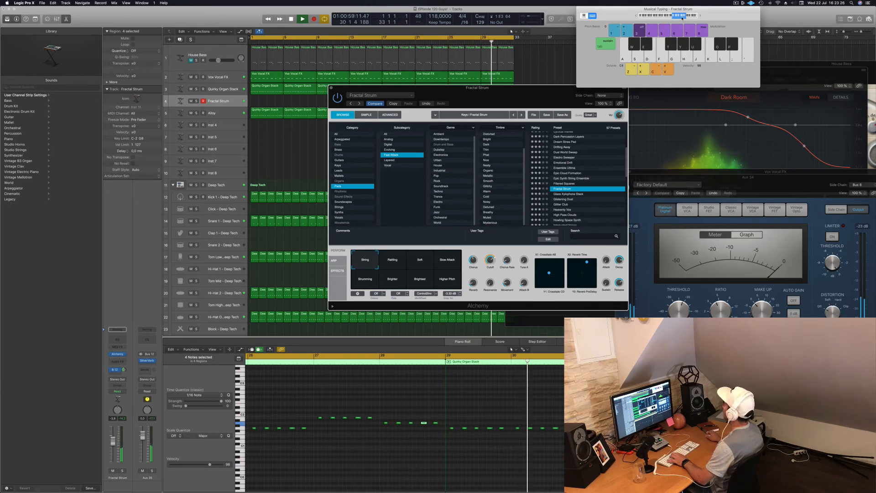
pyautogui.press('x')
pyautogui.press('g')
# Audition Fractal Strum's Rattling, Soft, Slow Attack, Strumming, Brighter and Brightest variations, and return to String
pyautogui.click(397, 263)
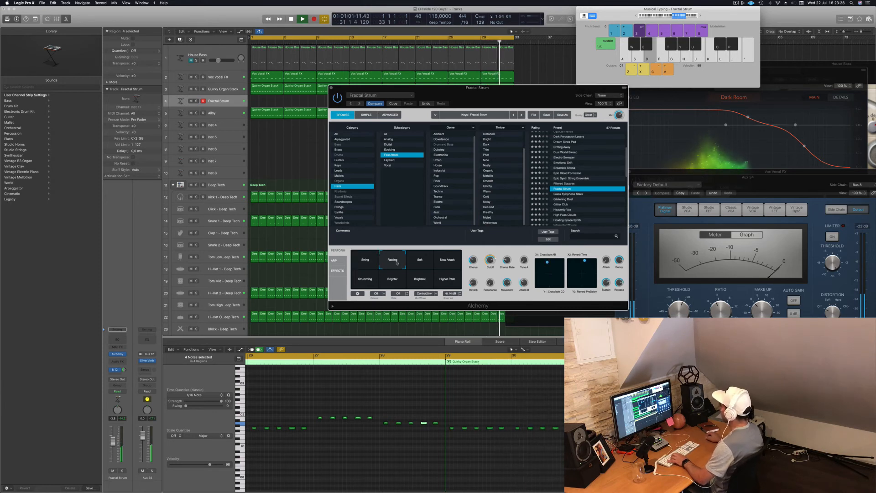
pyautogui.click(420, 261)
pyautogui.click(447, 263)
pyautogui.click(355, 282)
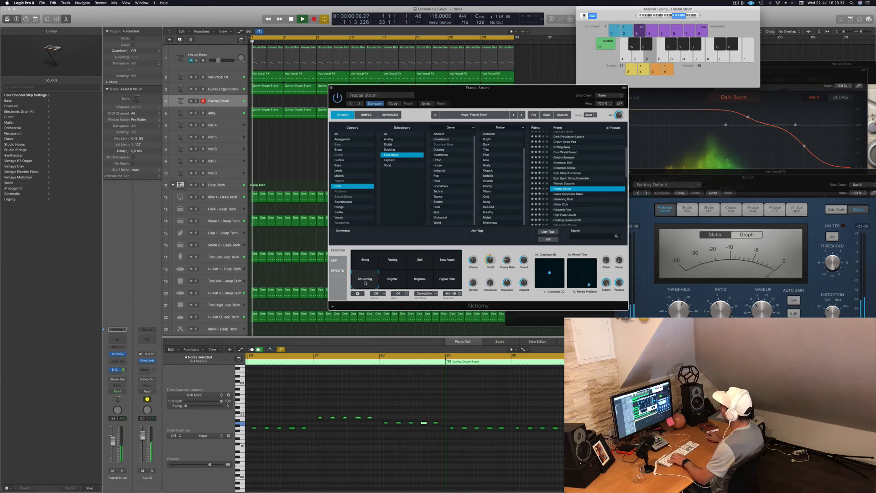
pyautogui.click(391, 282)
pyautogui.click(420, 282)
pyautogui.click(365, 262)
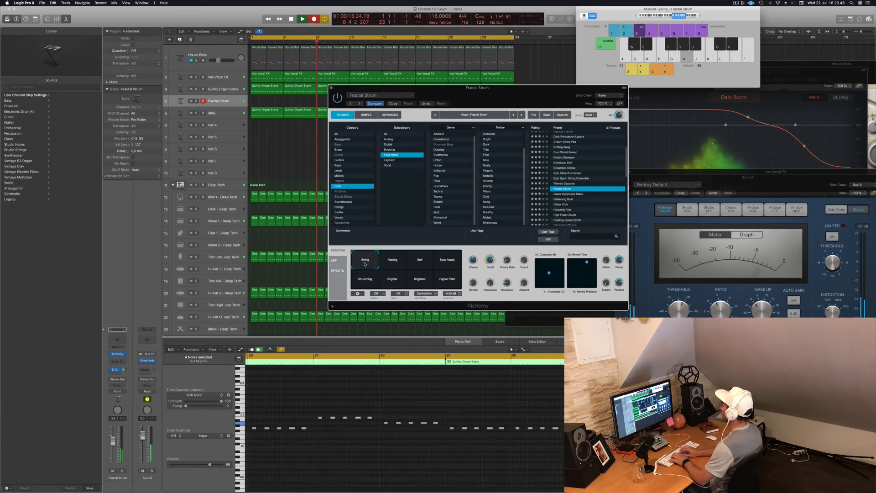
# Record a melody on the Fractal Strum track over the loop from bar 9 and stop the recording
pyautogui.press('r')
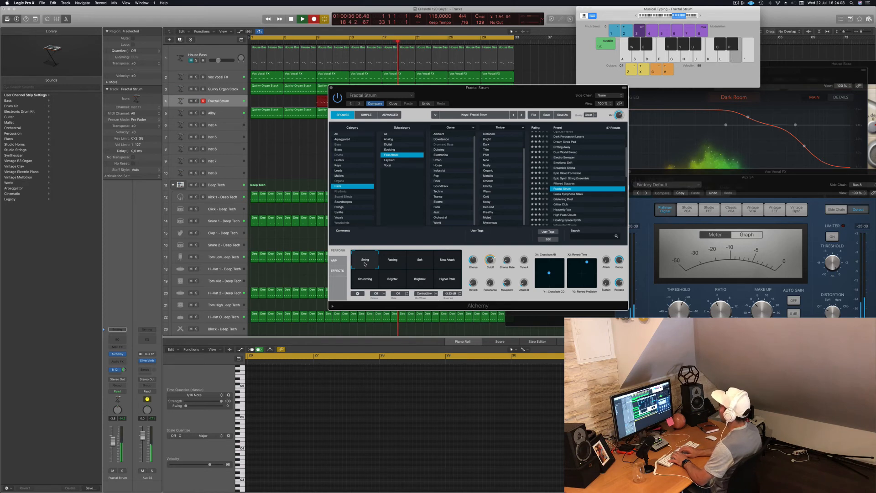
pyautogui.press(';')
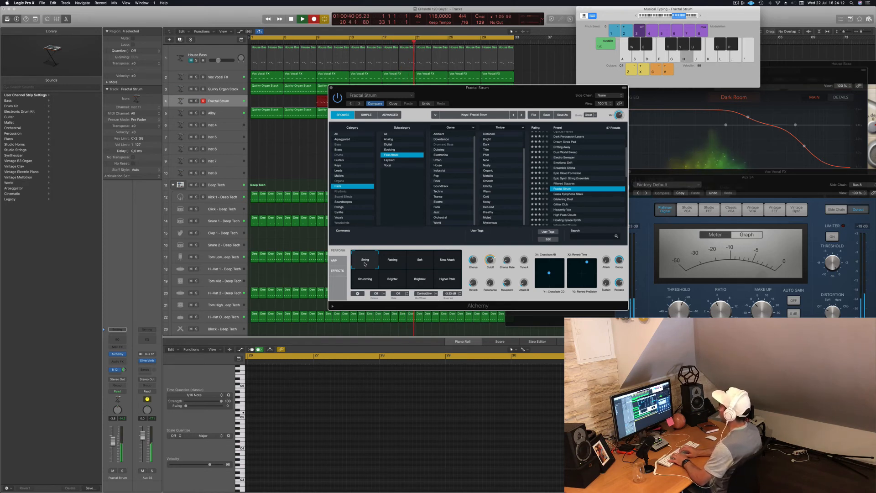
pyautogui.press('space')
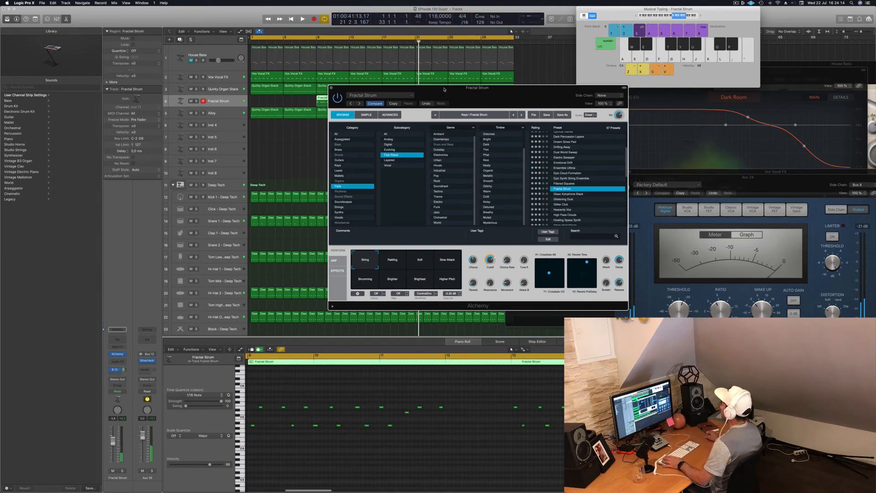
# Move the Alchemy window aside, split the recorded Fractal Strum region at bar 17 and move its last part to bar 1
pyautogui.moveTo(449, 87); pyautogui.dragTo(670, 109)
pyautogui.click(382, 100)
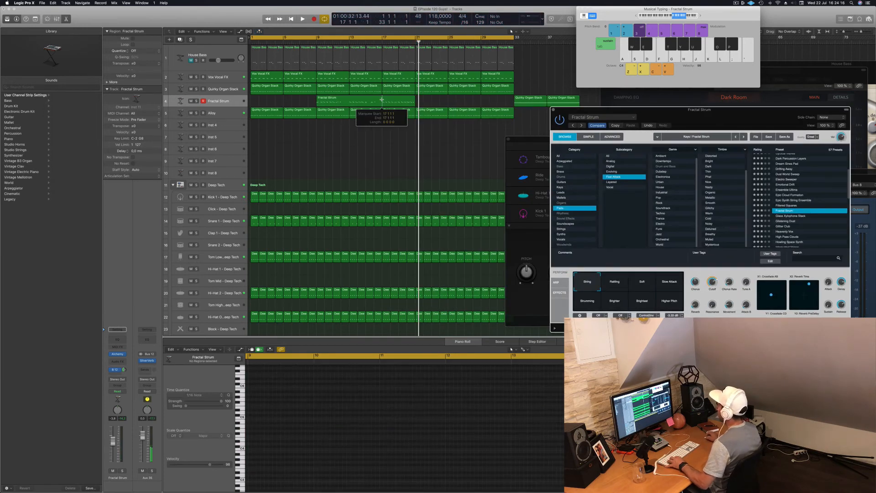
pyautogui.click(381, 100)
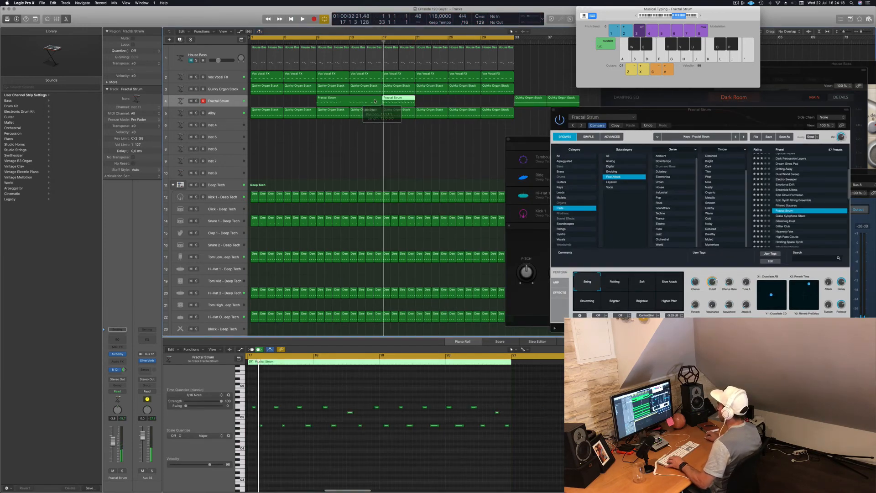
pyautogui.click(378, 101)
pyautogui.moveTo(399, 100); pyautogui.dragTo(267, 100)
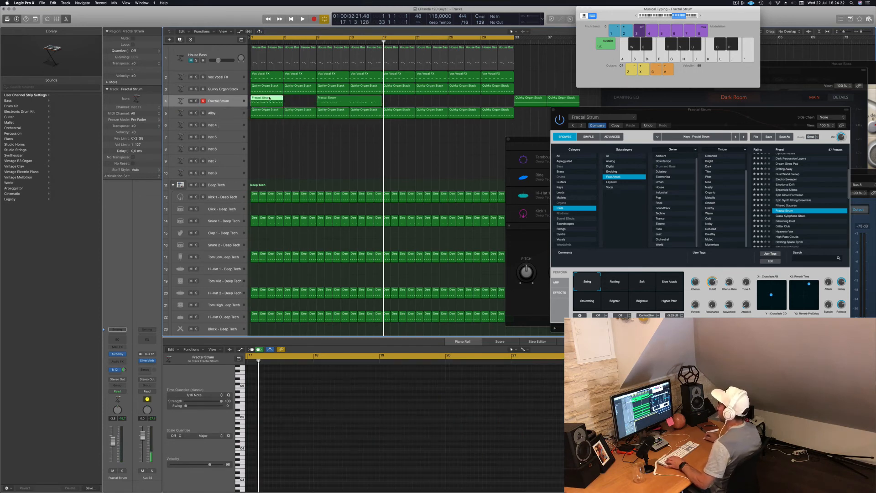
# Play the moved region from the start and shift its first two notes to the beginning of bar 1 in the Piano Roll
pyautogui.press('e')
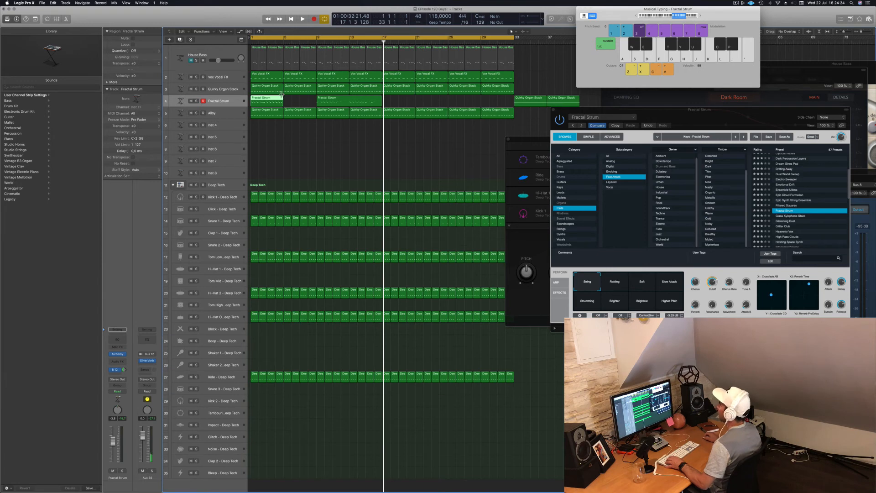
pyautogui.press('e')
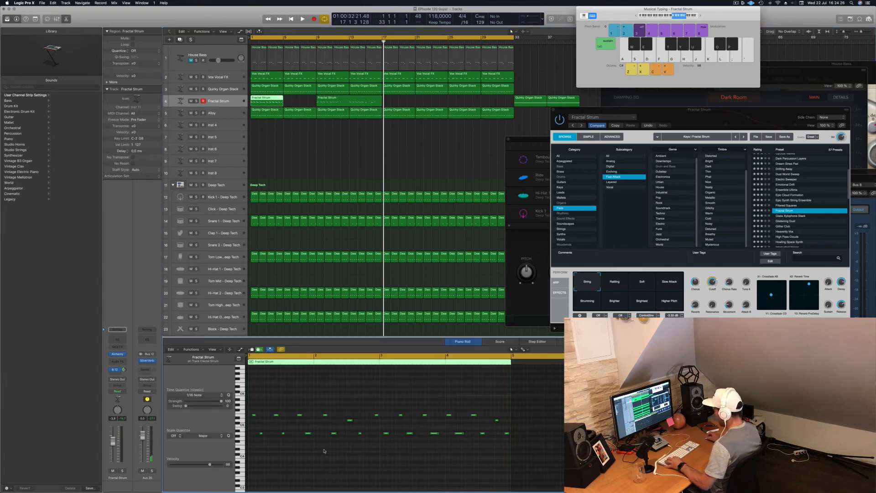
pyautogui.press('Return')
pyautogui.press('space')
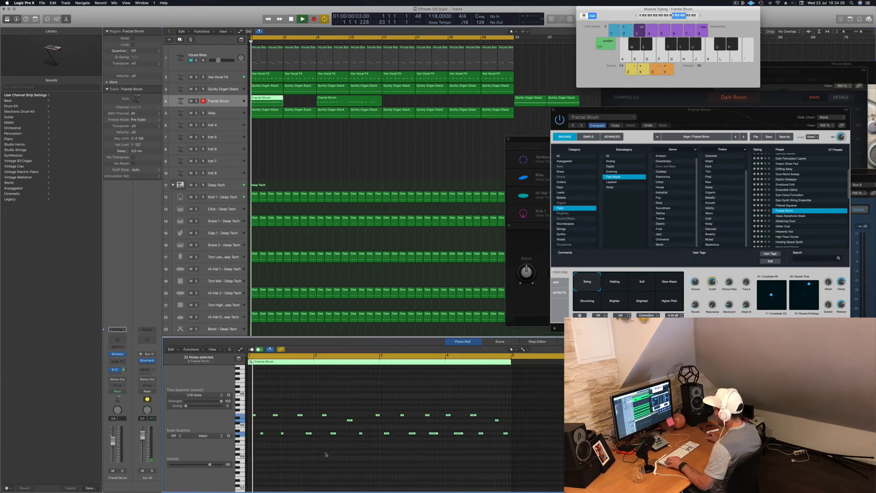
pyautogui.press('Return')
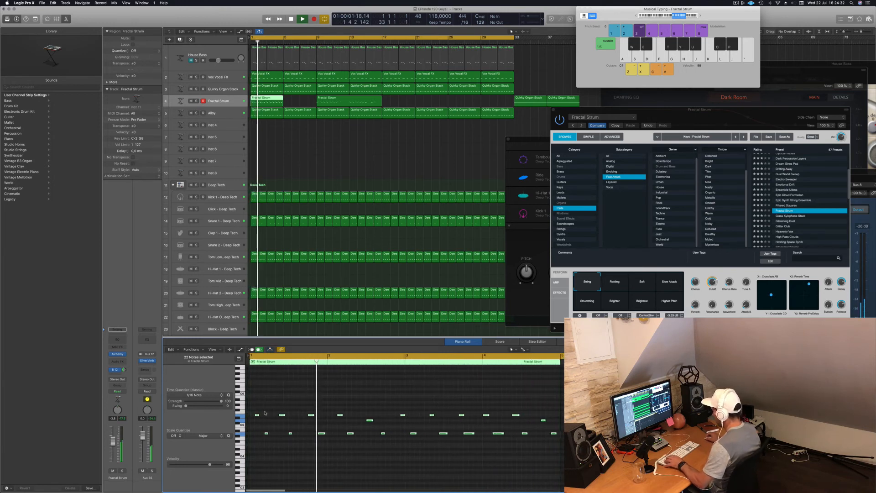
pyautogui.moveTo(256, 444); pyautogui.dragTo(253, 445)
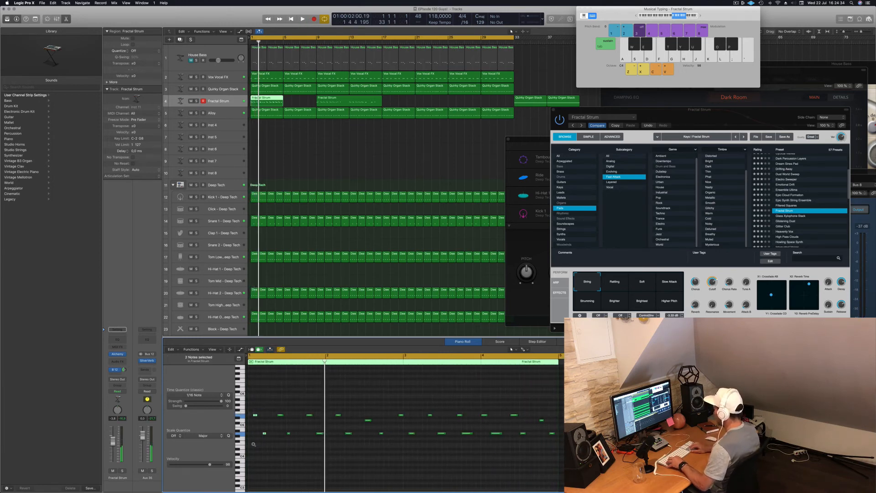
pyautogui.press('space')
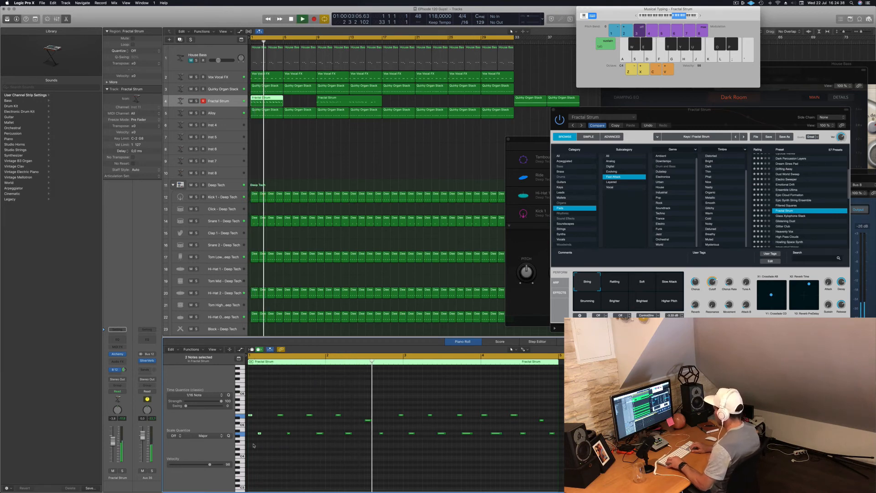
# Move the low note in the second half of bar 2 slightly earlier and check it in playback
pyautogui.scroll(2, 417, 432)
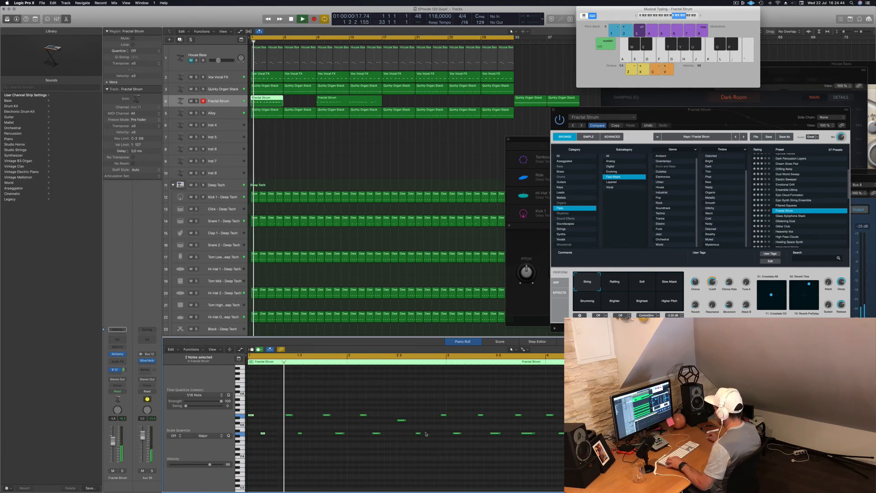
pyautogui.moveTo(420, 433); pyautogui.dragTo(419, 434)
pyautogui.press('space')
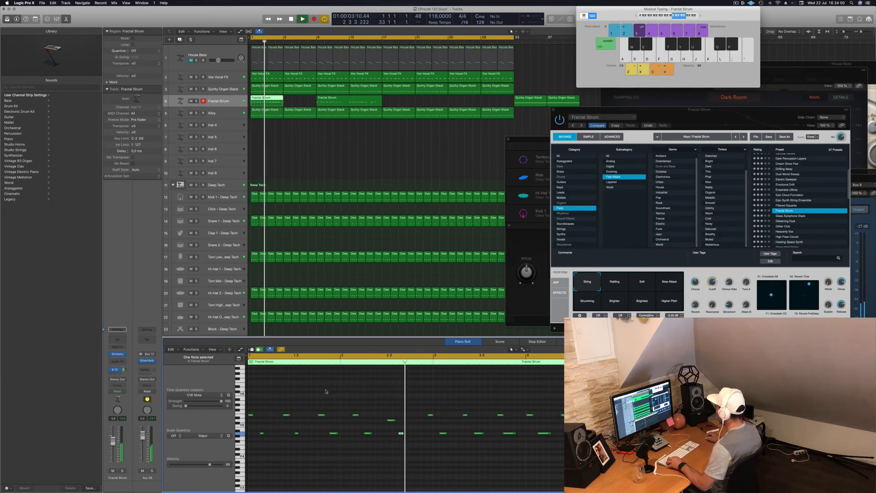
# Delete all notes from bar 3 onward in the first Fractal Strum region
pyautogui.press('Return')
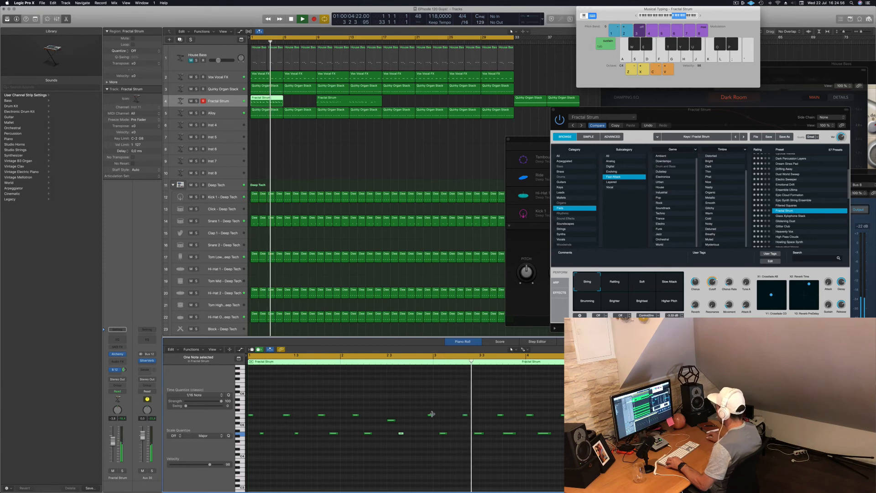
pyautogui.moveTo(428, 409); pyautogui.dragTo(570, 451)
pyautogui.press('Delete')
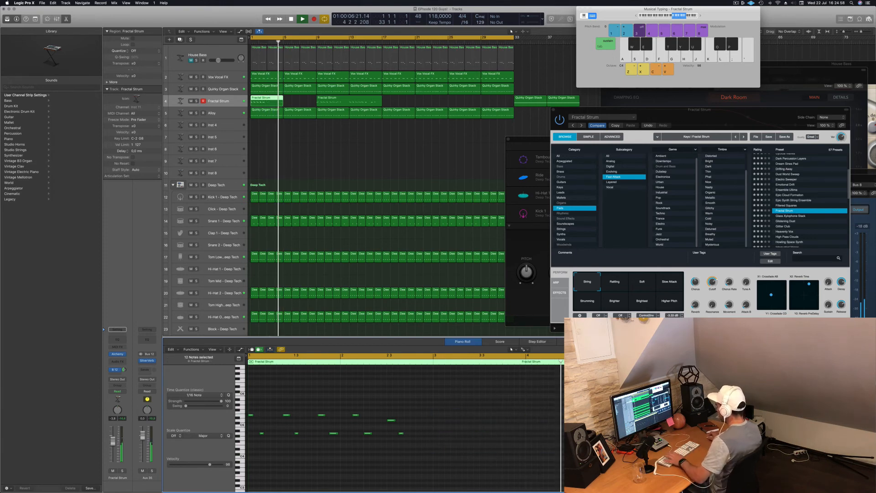
# Shift the last two notes of bar 2 one beat later
pyautogui.press('space')
pyautogui.moveTo(434, 410); pyautogui.dragTo(382, 447)
pyautogui.hotkey('alt', 'Right')
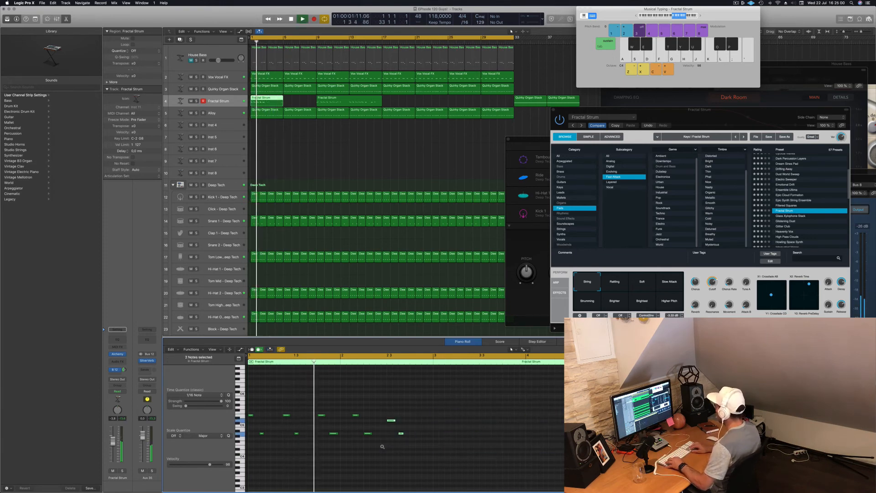
pyautogui.hotkey('alt', 'Right')
pyautogui.hotkey('alt', 'Right')
pyautogui.hotkey('alt', 'Right')
# Copy the pair of notes near the start of bar 2 into the gap before the final pair and nudge the copy later
pyautogui.moveTo(390, 408); pyautogui.dragTo(354, 432)
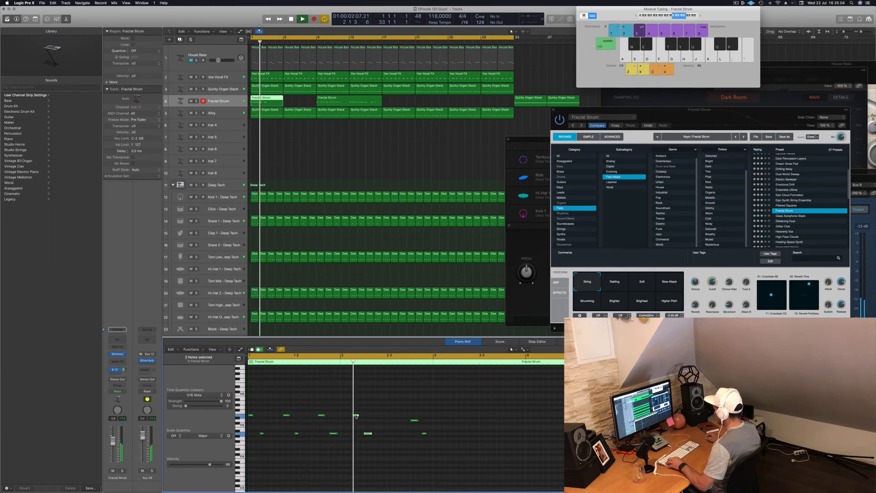
pyautogui.press('Return')
pyautogui.moveTo(363, 416); pyautogui.dragTo(391, 417)
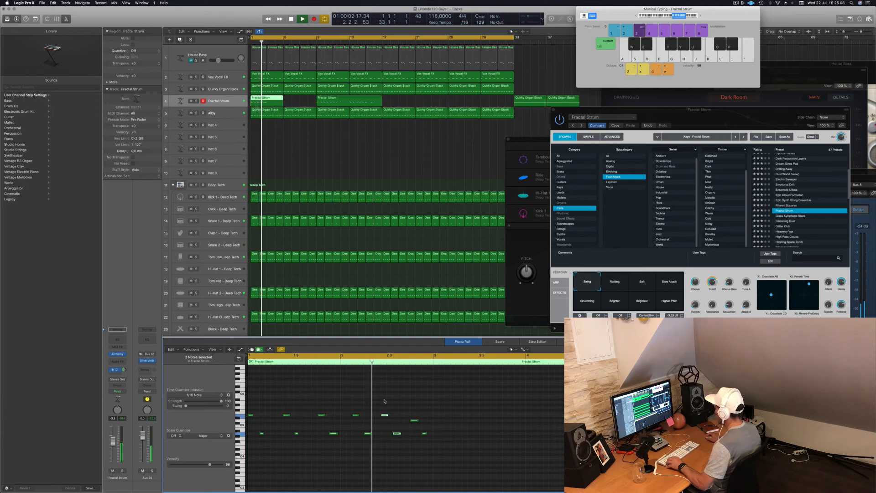
pyautogui.press('Return')
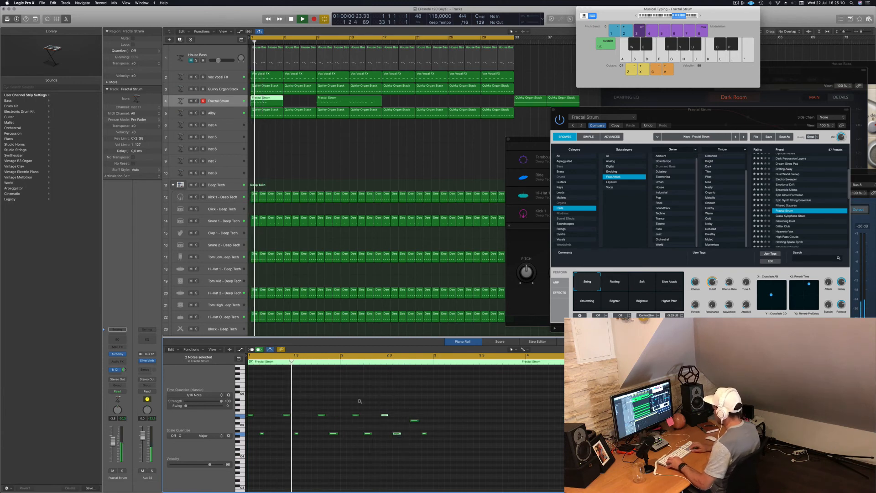
pyautogui.hotkey('alt', 'Right')
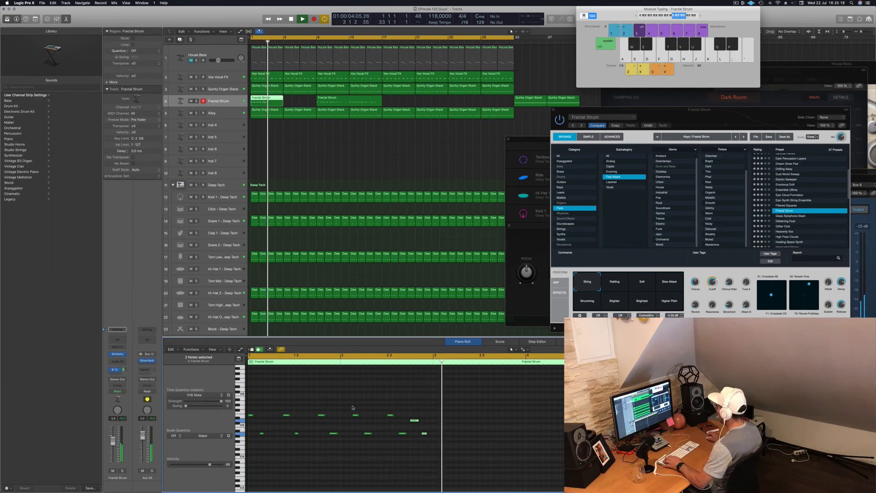
# Shorten the first Fractal Strum region to two bars and replace the remaining recording with copies at bars 5, 9 and 13
pyautogui.click(267, 102)
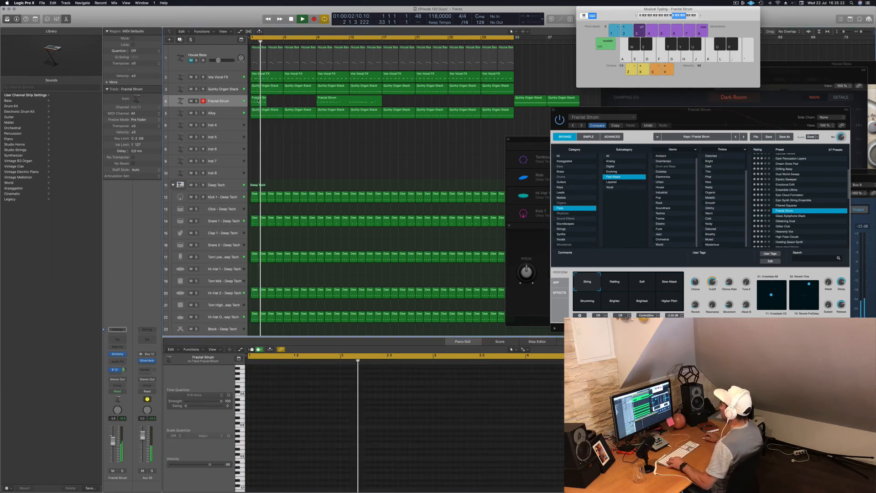
pyautogui.click(267, 102)
pyautogui.moveTo(275, 103); pyautogui.dragTo(328, 101)
pyautogui.click(322, 102)
pyautogui.press('Delete')
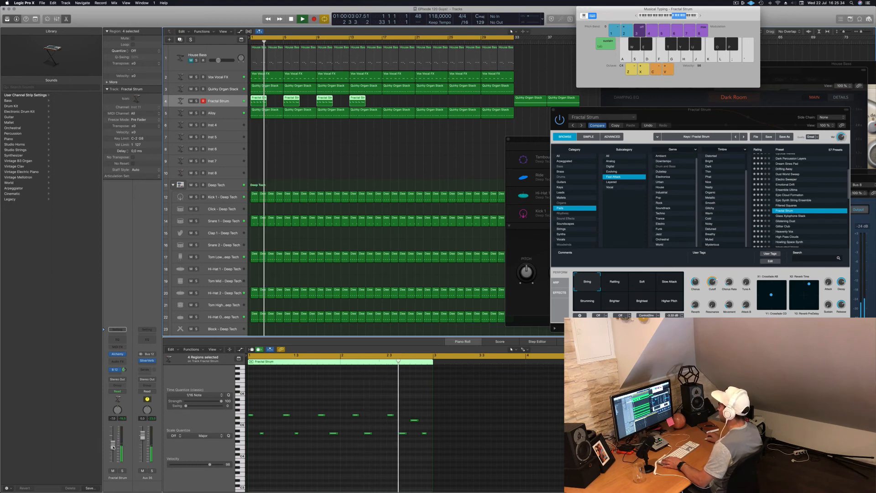
pyautogui.press('Return')
pyautogui.press('Return')
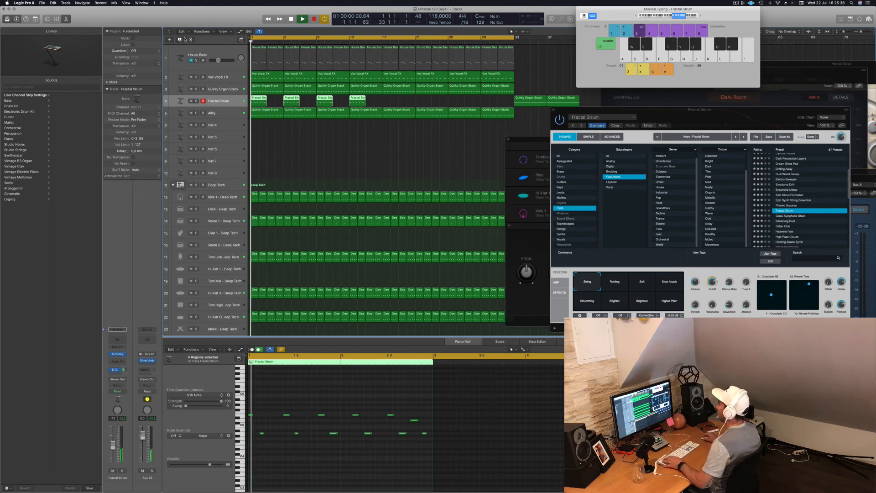
# Duplicate the Fractal Strum track and copy the first region onto the new track at bar 3
pyautogui.press('super+d')
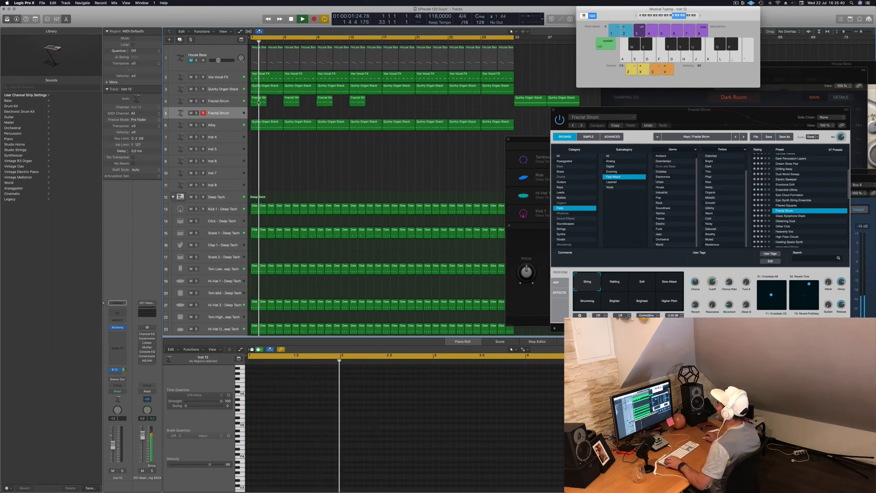
pyautogui.click(259, 104)
pyautogui.moveTo(267, 111); pyautogui.dragTo(283, 112)
# Delete the three low notes in bar 3 of the copied region on the duplicate Fractal Strum track
pyautogui.keyDown('ctrl'); pyautogui.keyDown('alt'); pyautogui.click(456, 408); pyautogui.keyUp('alt'); pyautogui.keyUp('ctrl')
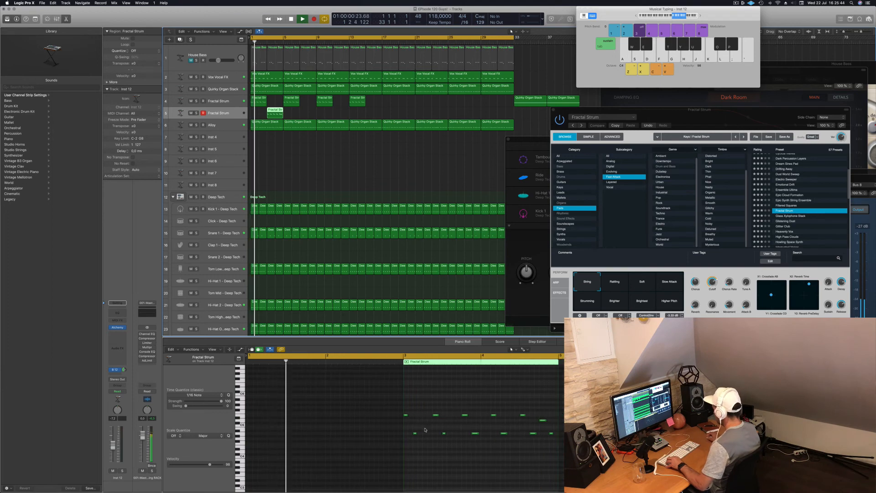
pyautogui.press('space')
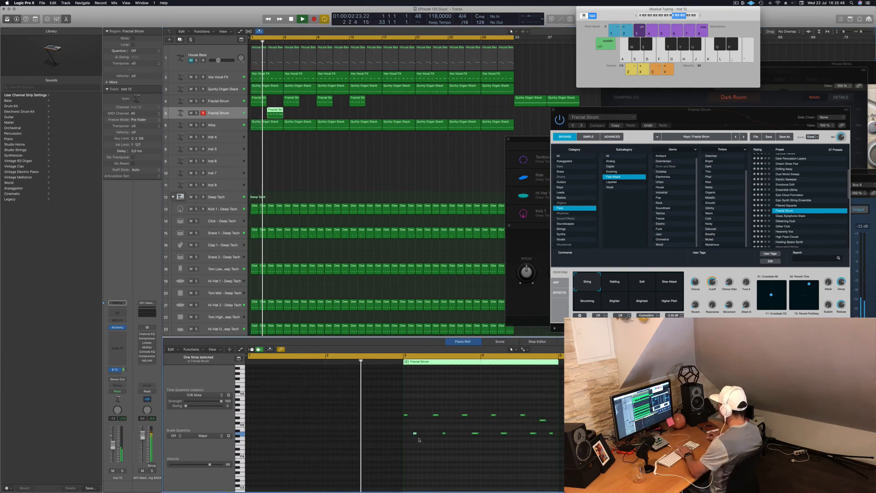
pyautogui.moveTo(437, 427); pyautogui.dragTo(456, 441)
pyautogui.press('Delete')
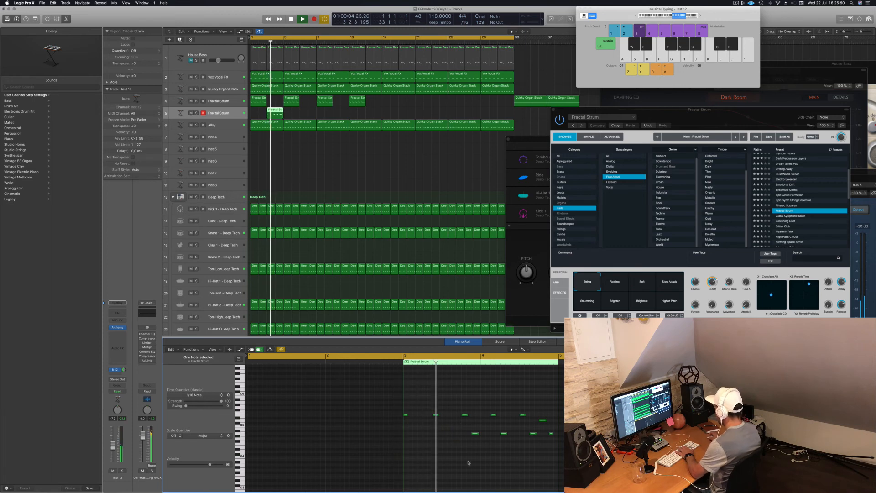
pyautogui.press('Delete')
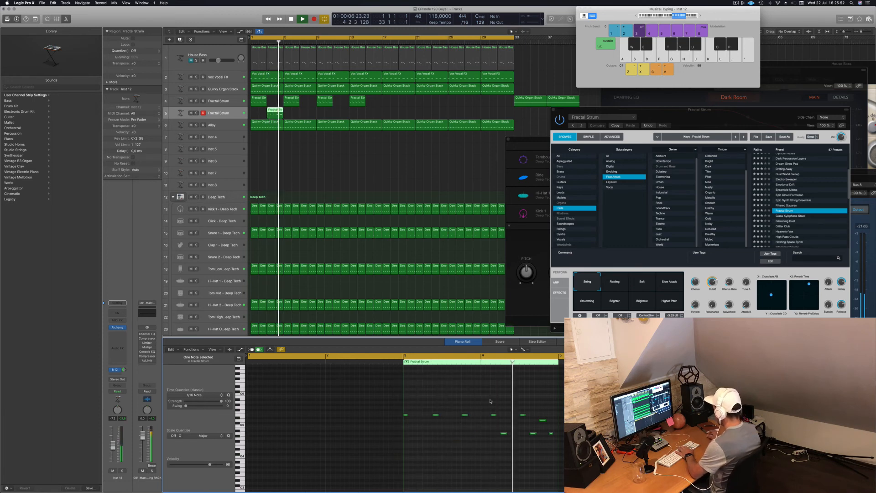
# Delete the first two high notes and the last two low notes in bar 4 of the same region
pyautogui.moveTo(488, 402); pyautogui.dragTo(536, 427)
pyautogui.press('Delete')
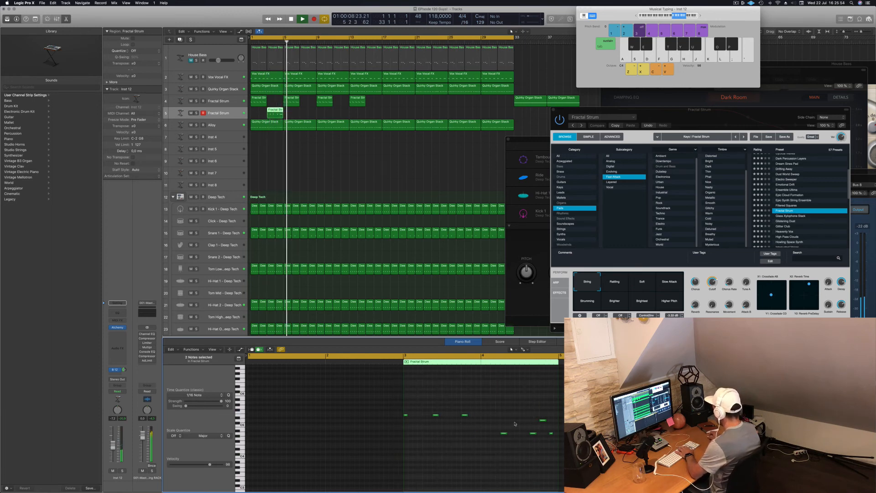
pyautogui.press('Return')
pyautogui.press('Delete')
# Open the duplicate track's Alchemy and try the Howling Space Synth and Light Harmonics presets
pyautogui.click(228, 115)
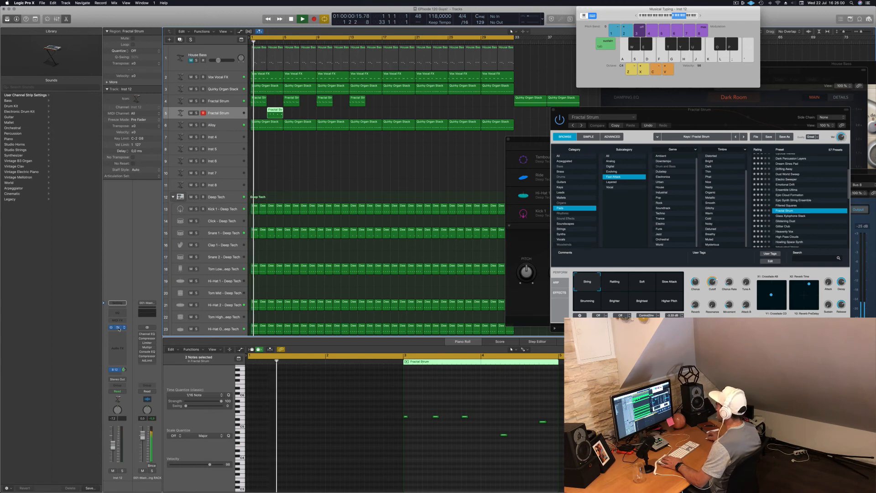
pyautogui.click(118, 328)
pyautogui.moveTo(156, 13); pyautogui.dragTo(619, 110)
pyautogui.click(653, 215)
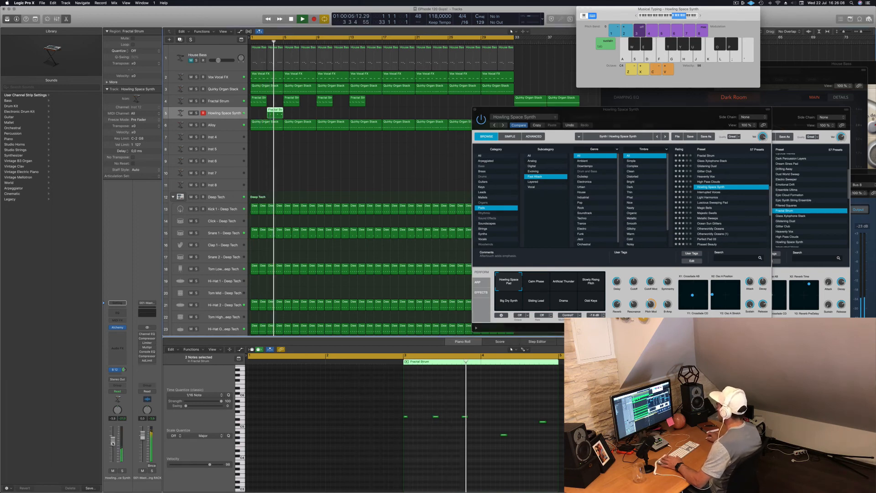
pyautogui.click(684, 118)
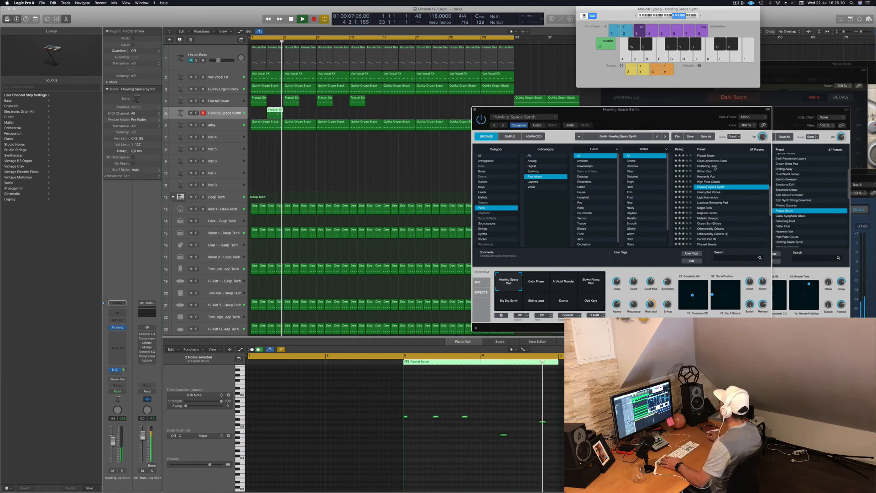
pyautogui.press('Down')
pyautogui.press('Down')
# Copy the thinned region on the duplicate track to bars 7, 11 and 15
pyautogui.moveTo(274, 111); pyautogui.dragTo(339, 112)
pyautogui.keyDown('shift'); pyautogui.click(272, 111); pyautogui.keyUp('shift')
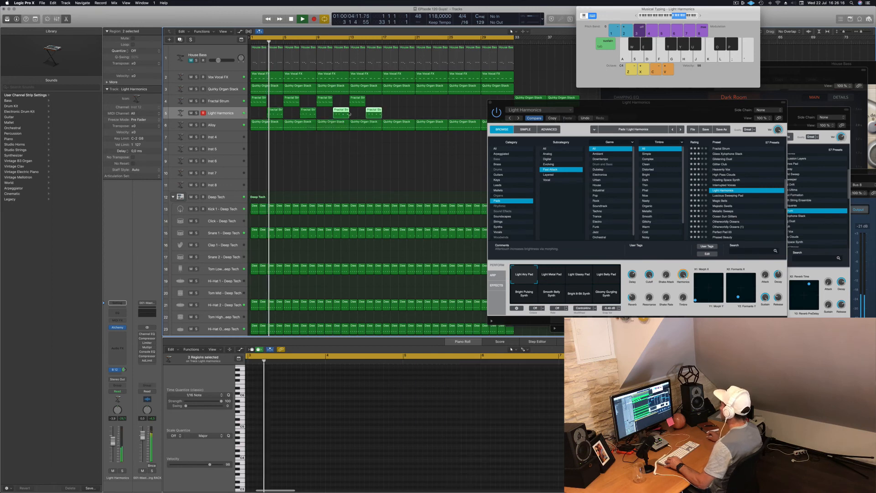
pyautogui.moveTo(646, 117); pyautogui.dragTo(351, 155)
# Repeat the eight alternating melody and answer regions on both tracks from bar 17 onward
pyautogui.press('super+Left')
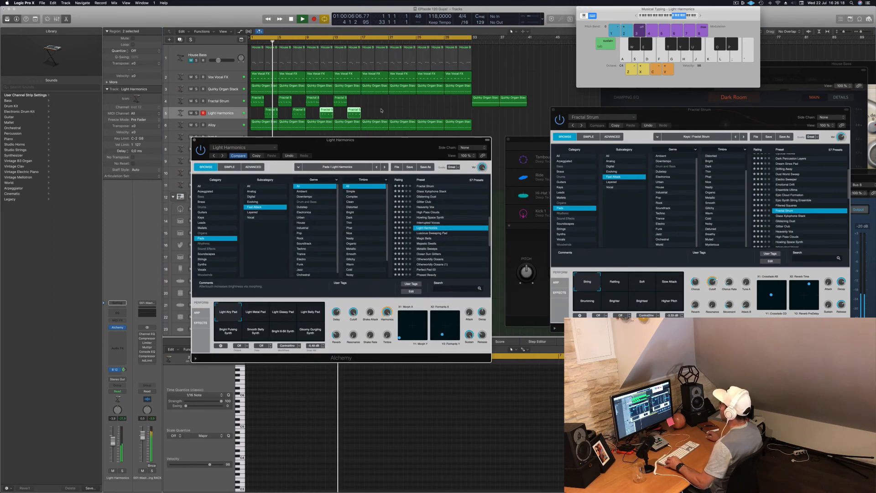
pyautogui.moveTo(372, 103)
pyautogui.mouseDown()
pyautogui.moveTo(256, 114)
pyautogui.moveTo(368, 102)
pyautogui.mouseUp()
pyautogui.moveTo(363, 146); pyautogui.dragTo(384, 146)
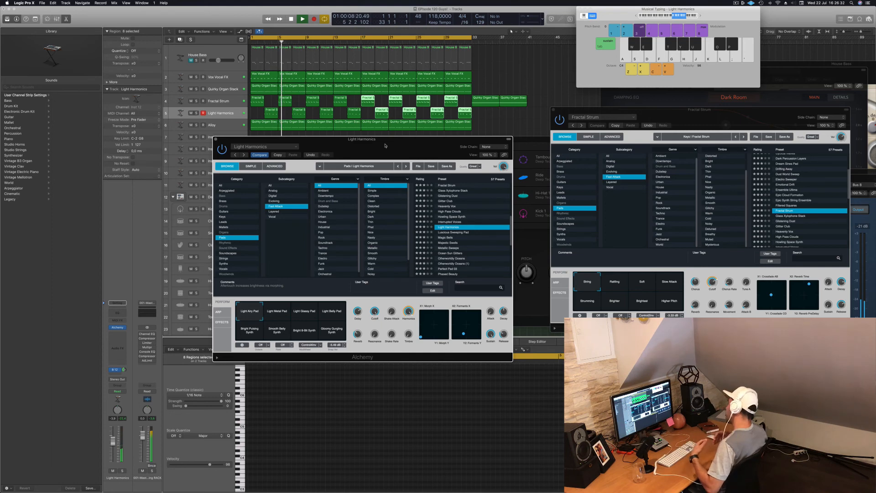
# Audition the Magic Bells, Metallic Sweeps, Ocean Sun Glitters and Soft Synth Bells presets on the answer track
pyautogui.click(445, 237)
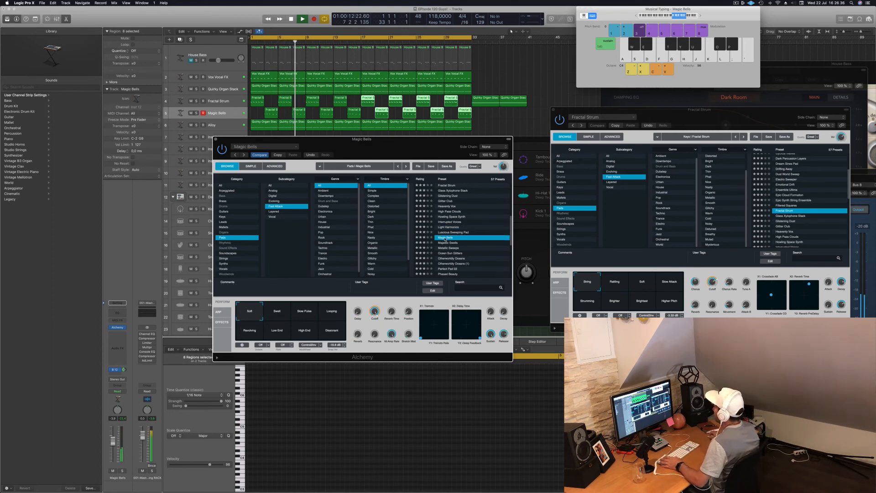
pyautogui.click(448, 248)
pyautogui.moveTo(443, 150); pyautogui.dragTo(555, 181)
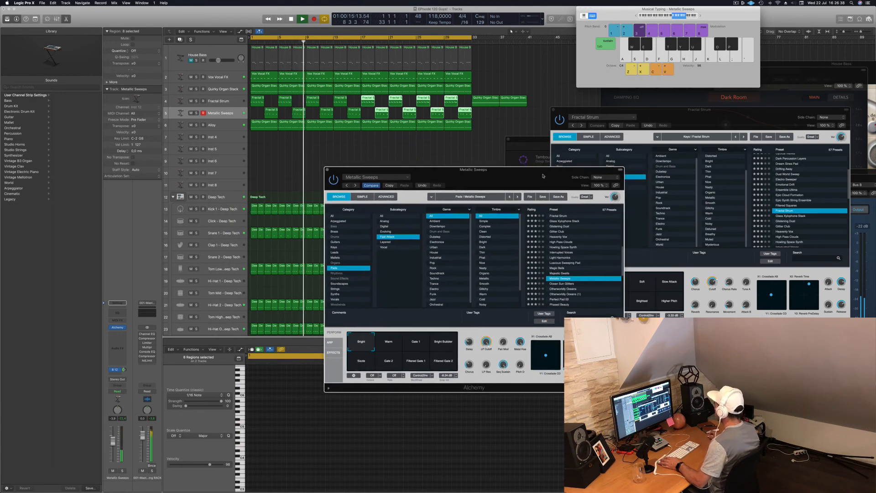
pyautogui.click(567, 283)
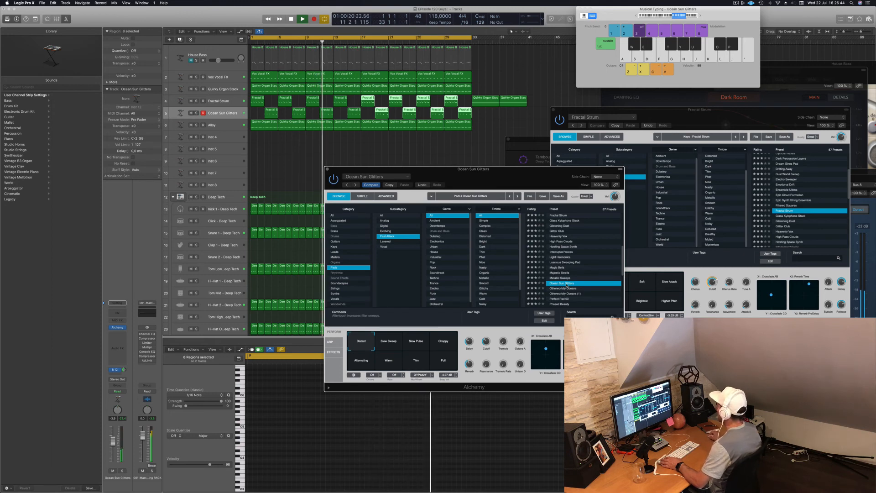
pyautogui.scroll(-3, 566, 279)
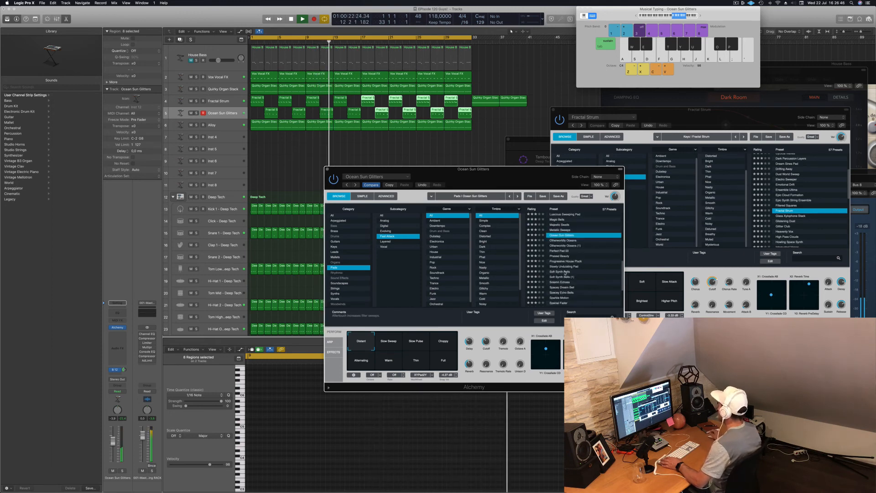
pyautogui.click(564, 272)
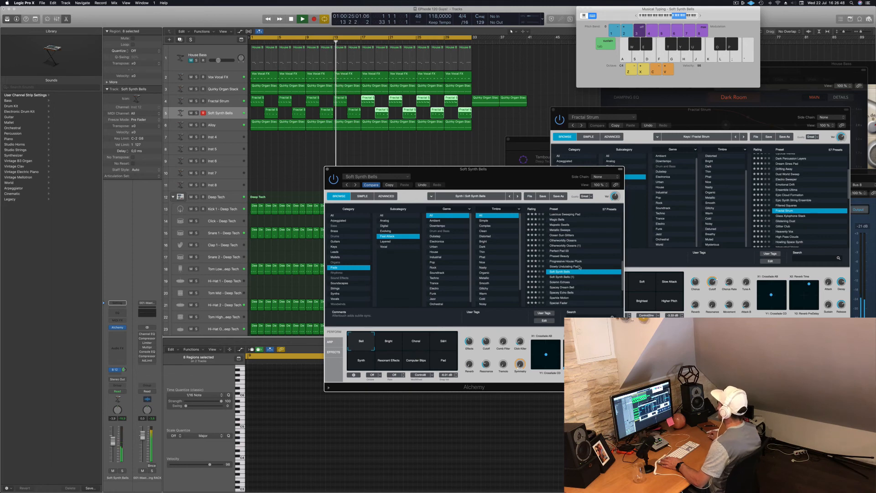
# Audition the Spacey Dream Bell, Sweet Pop and Voice Noise presets on the answer track
pyautogui.scroll(-1, 579, 268)
pyautogui.click(570, 272)
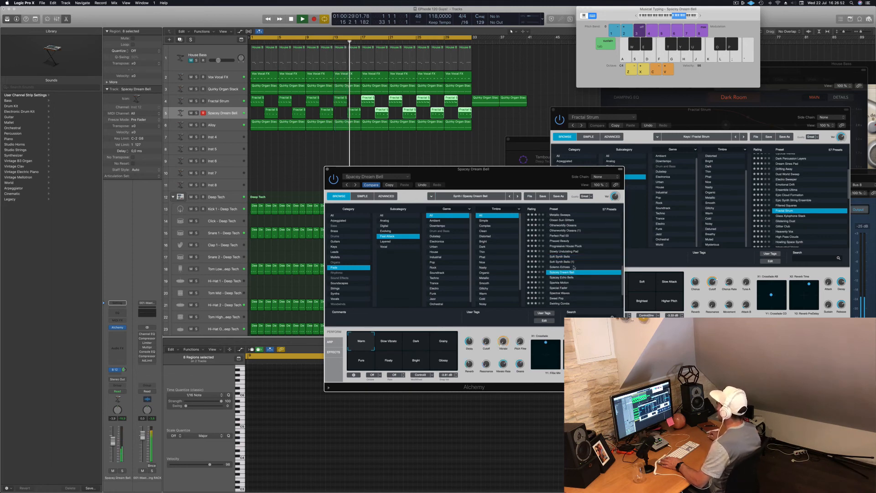
pyautogui.scroll(-2, 578, 286)
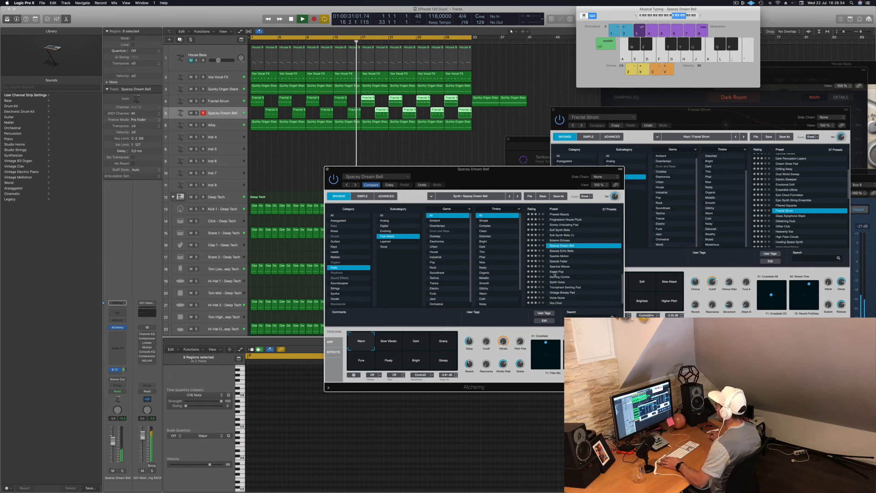
pyautogui.click(555, 272)
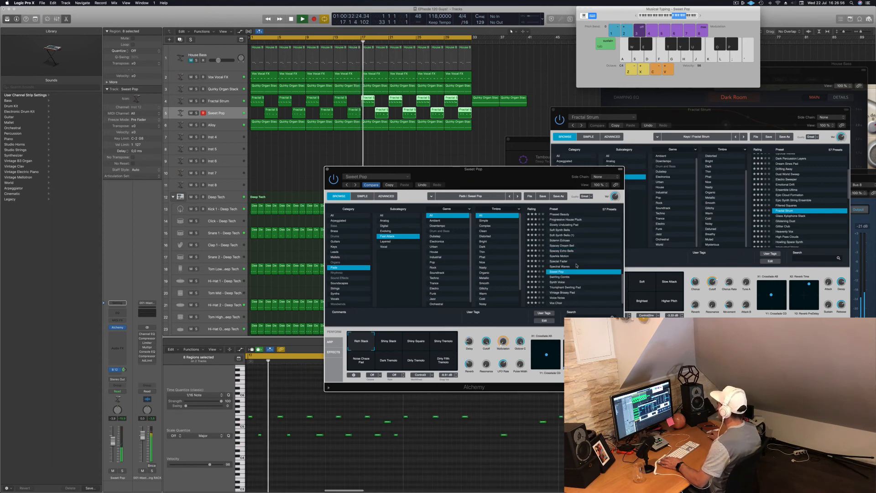
pyautogui.scroll(-1, 579, 267)
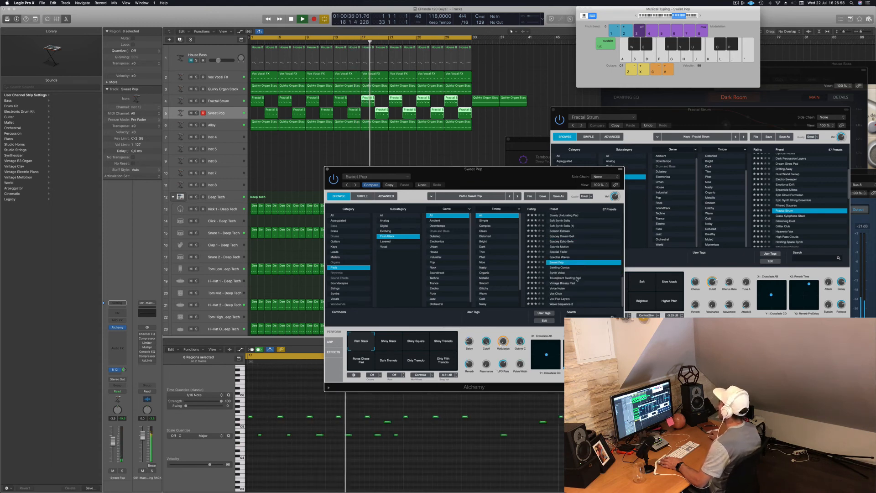
pyautogui.click(567, 289)
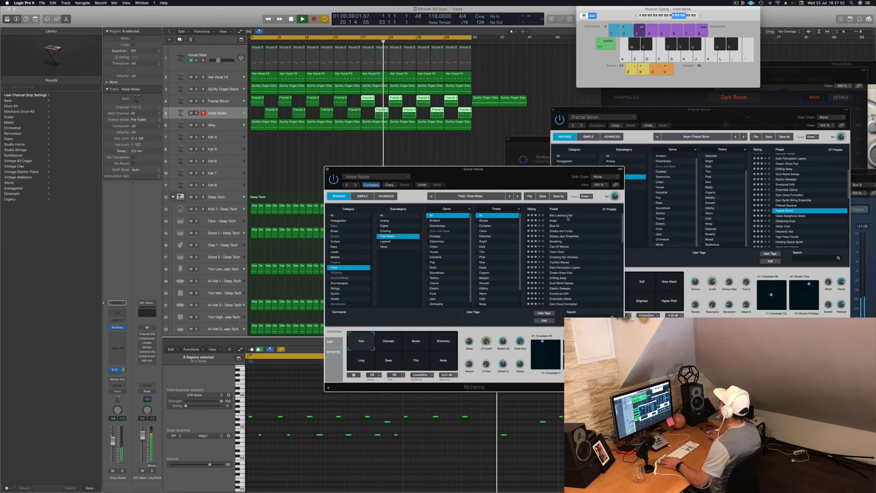
# Audition the 90s Luscious Pad, Angel, Can Of Worms, Choir Oooh and Dream Sines Pad presets for the answer
pyautogui.click(567, 216)
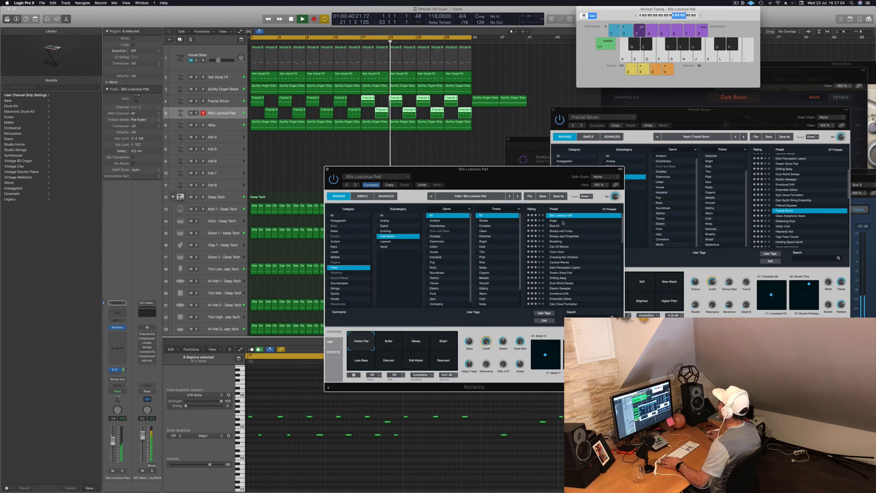
pyautogui.click(563, 221)
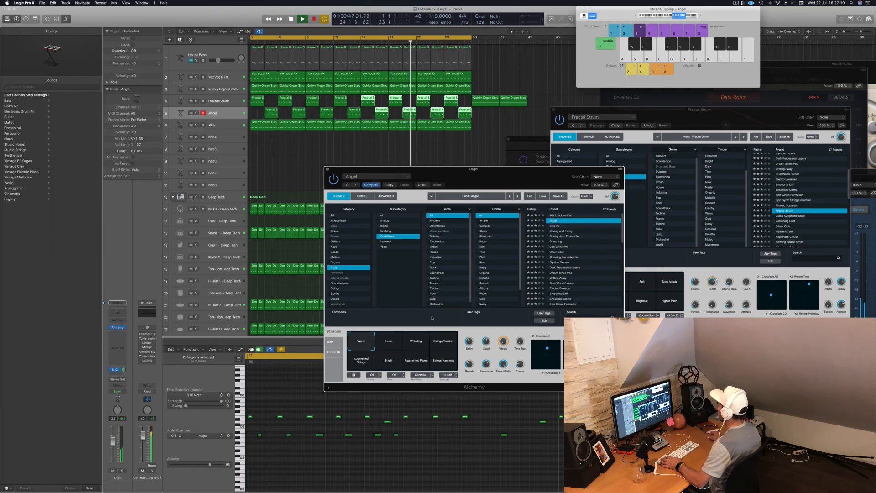
pyautogui.click(565, 247)
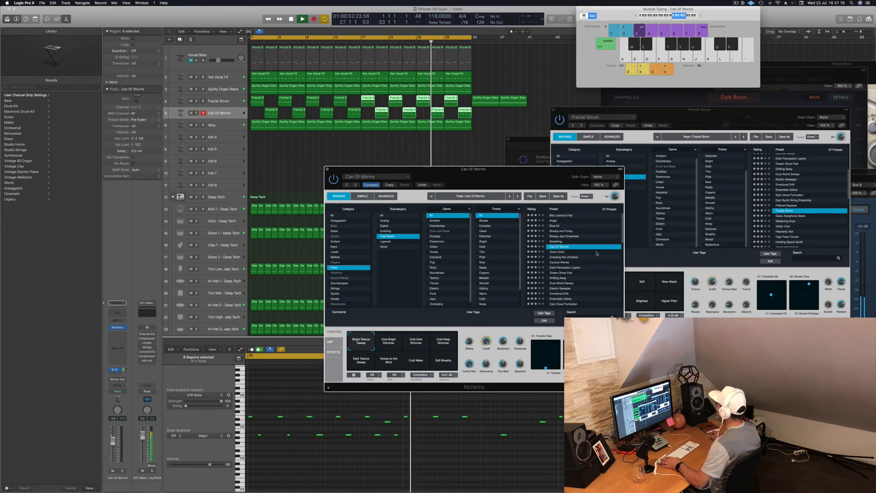
pyautogui.click(559, 252)
pyautogui.scroll(-2, 585, 259)
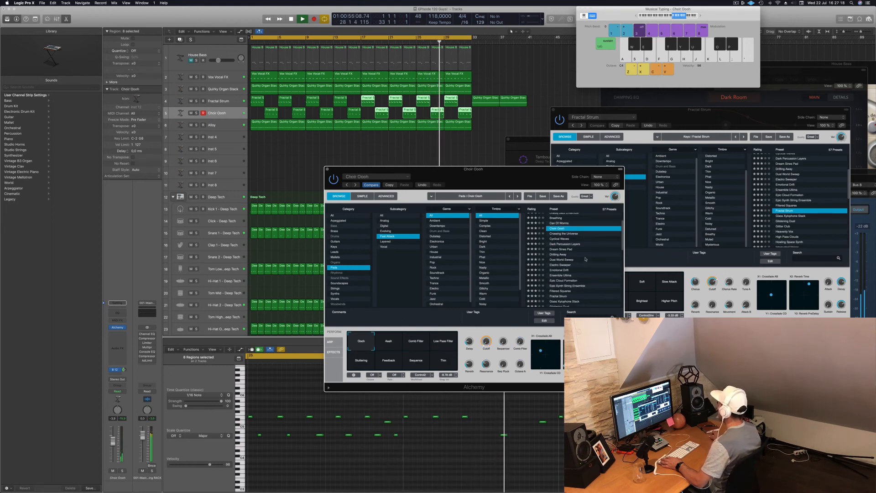
pyautogui.click(561, 250)
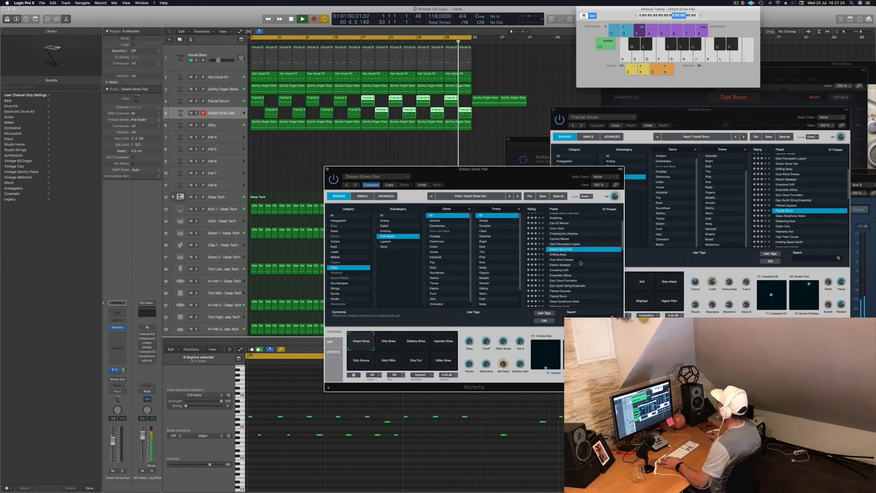
# Select all notes in the eight copied regions from bar 17 and transpose them down one octave
pyautogui.click(309, 471)
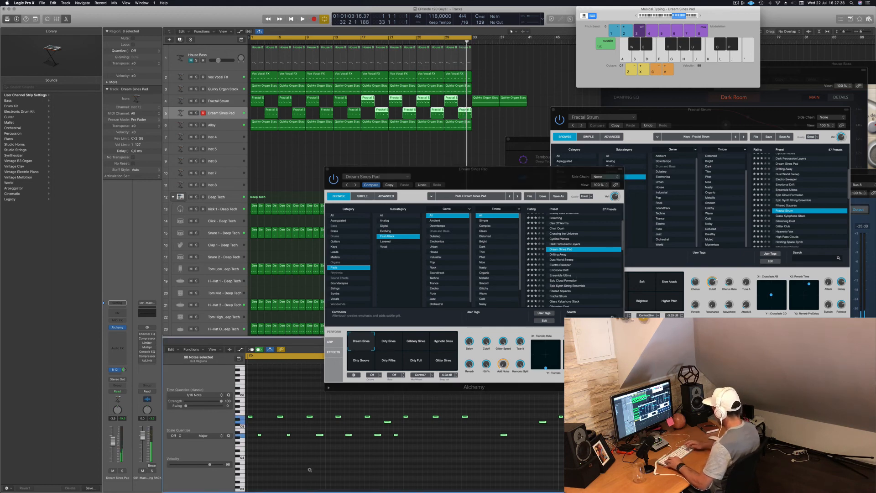
pyautogui.press('space')
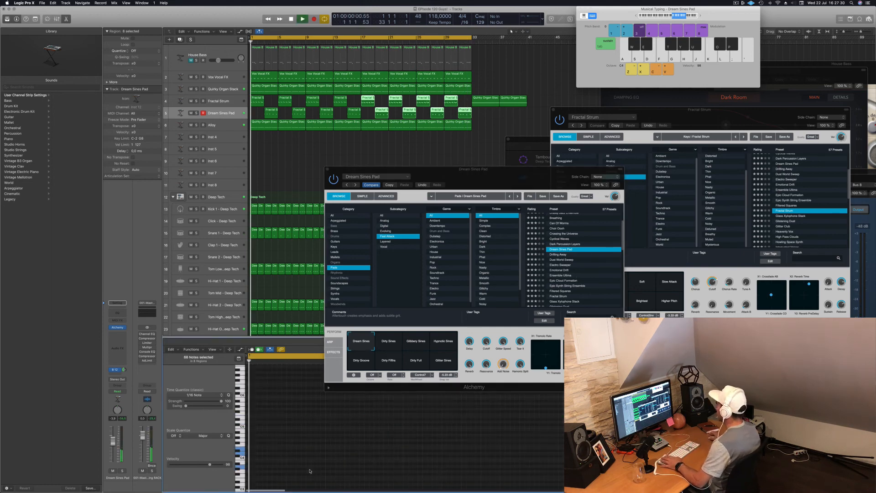
# Audition Electro Sweeper, Epic Synth String Ensemble and Glitter Club on the answer track, and load the Interrupted Voices preset
pyautogui.click(561, 264)
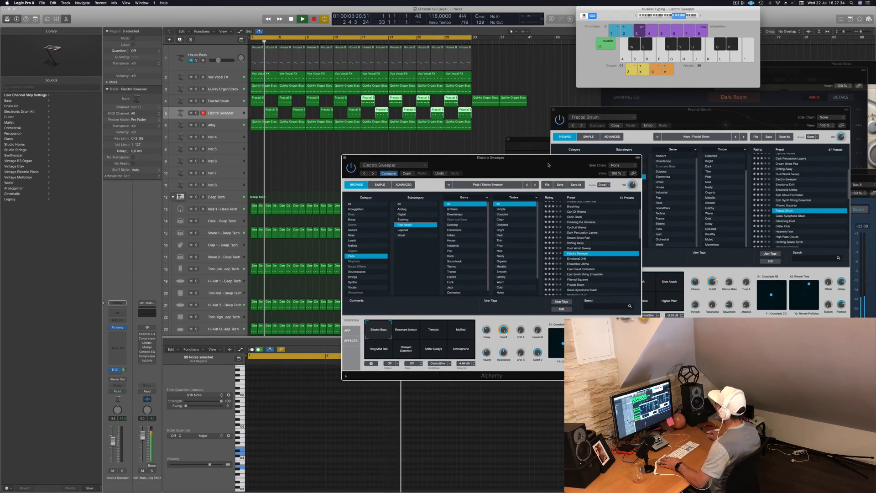
pyautogui.moveTo(538, 178)
pyautogui.mouseDown()
pyautogui.moveTo(591, 178)
pyautogui.moveTo(538, 178)
pyautogui.moveTo(469, 212)
pyautogui.moveTo(543, 170)
pyautogui.mouseUp()
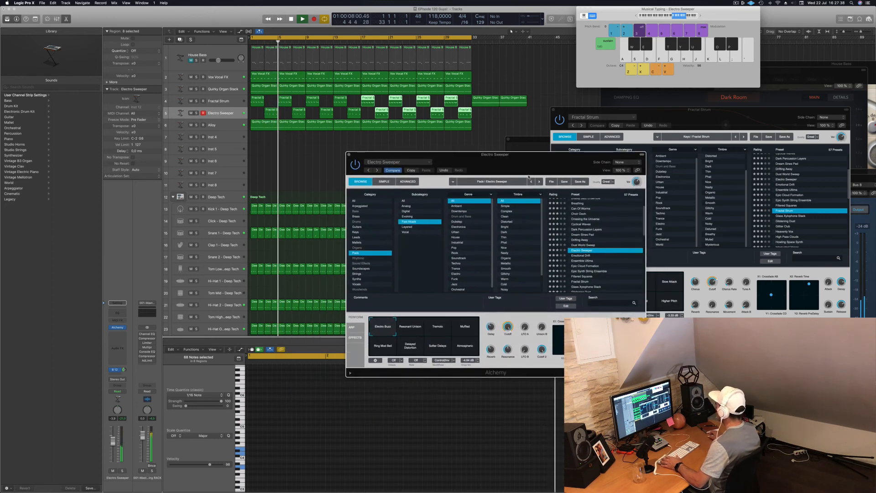
pyautogui.click(588, 271)
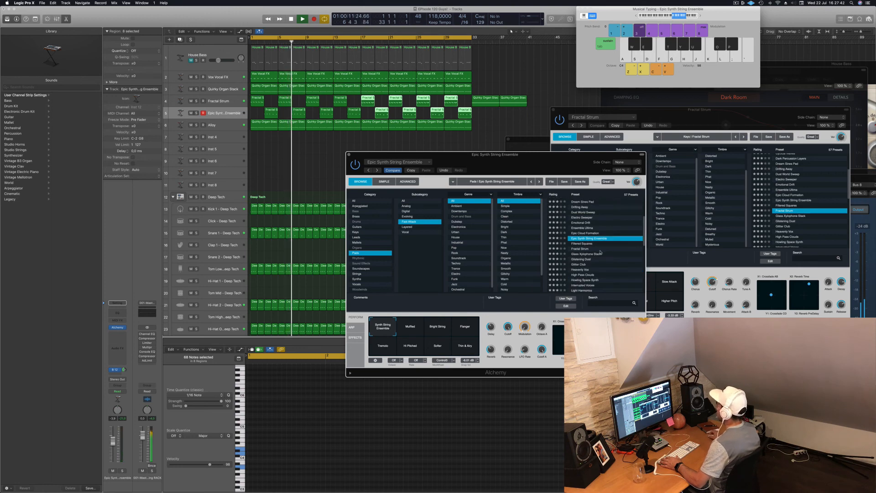
pyautogui.scroll(-2, 611, 261)
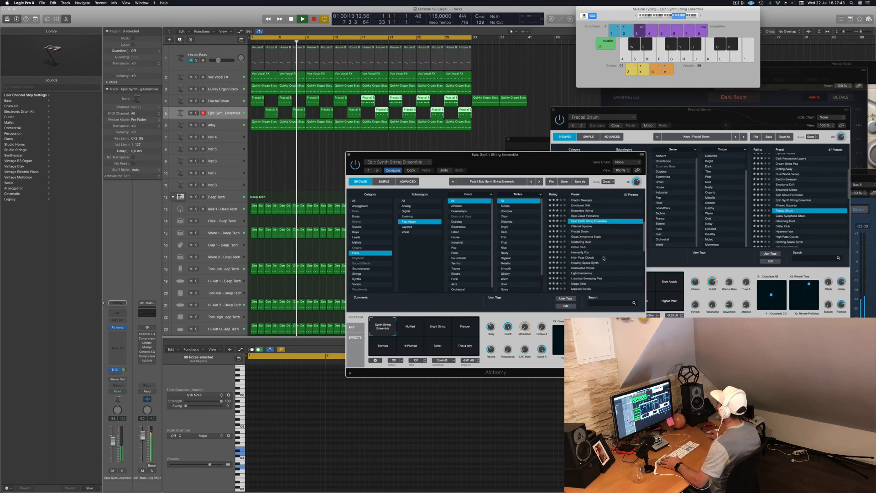
pyautogui.click(580, 247)
pyautogui.scroll(-1, 601, 247)
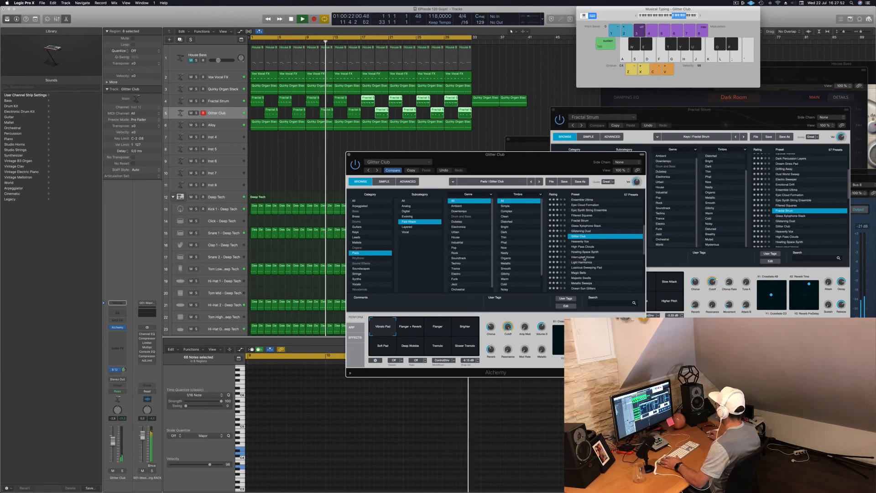
pyautogui.click(606, 257)
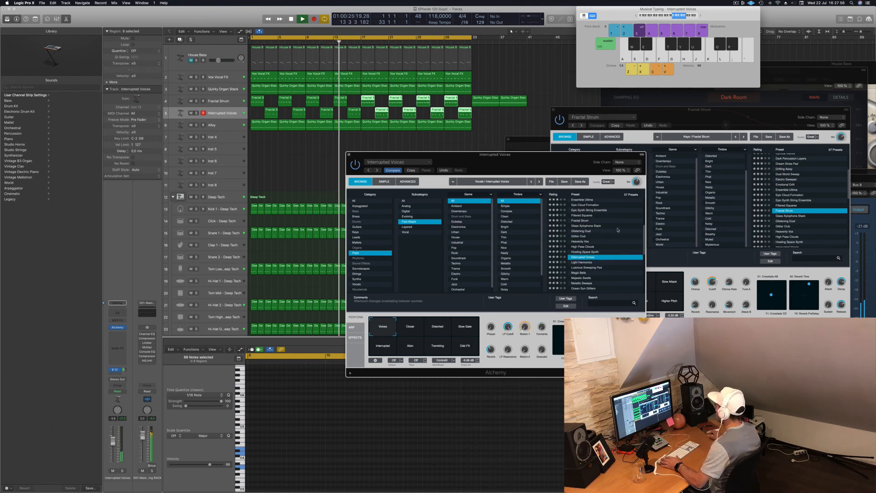
pyautogui.moveTo(542, 160); pyautogui.dragTo(530, 164)
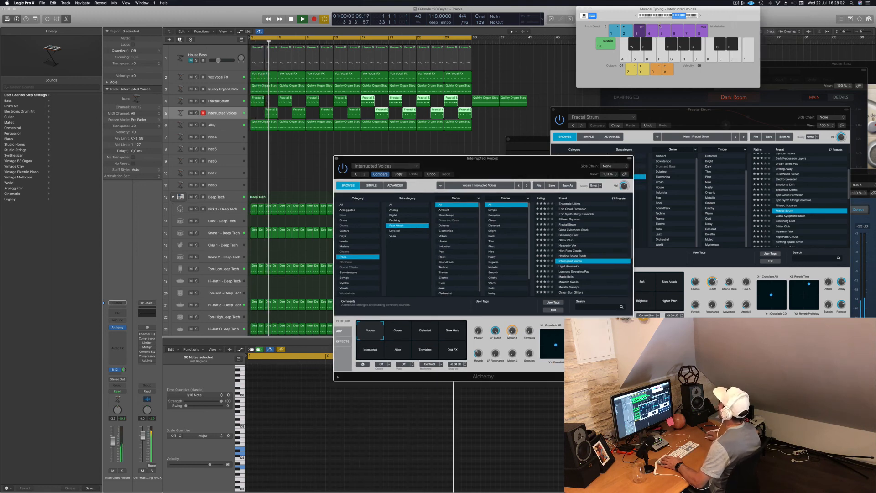
# Audition the Luscious Sweeping Pad and Otherworldly Oceans presets on the answer track
pyautogui.click(582, 271)
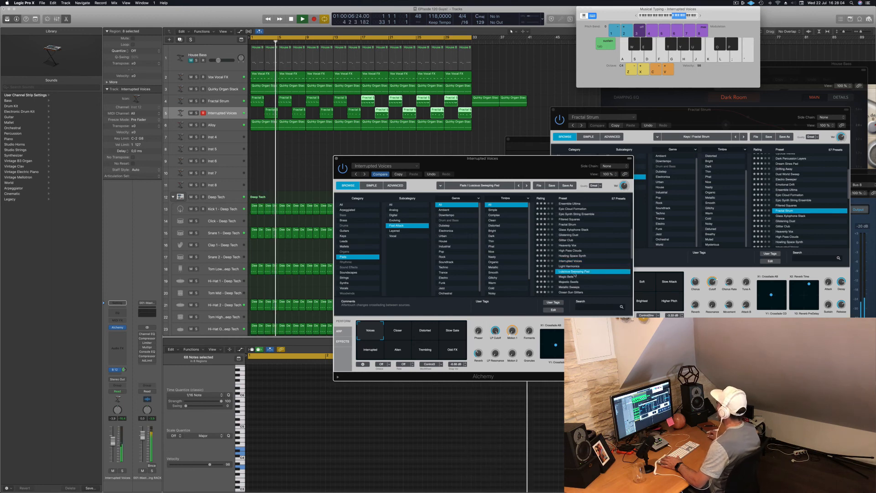
pyautogui.scroll(-3, 601, 251)
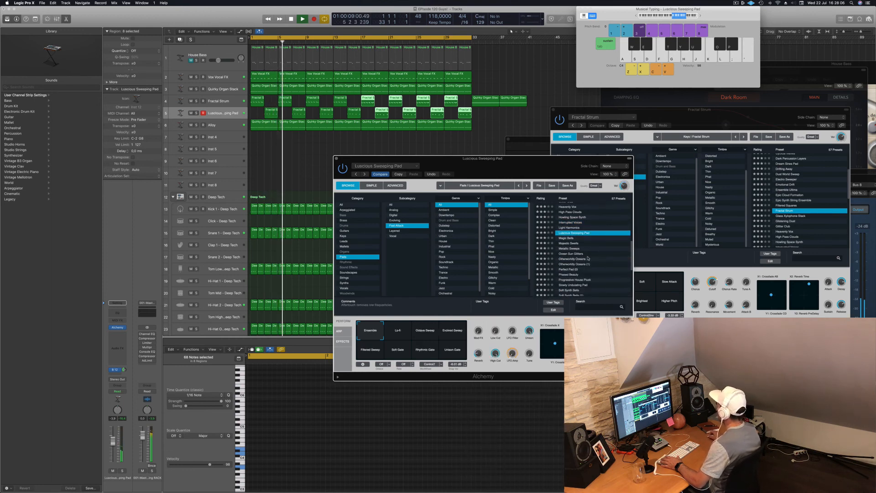
pyautogui.click(586, 258)
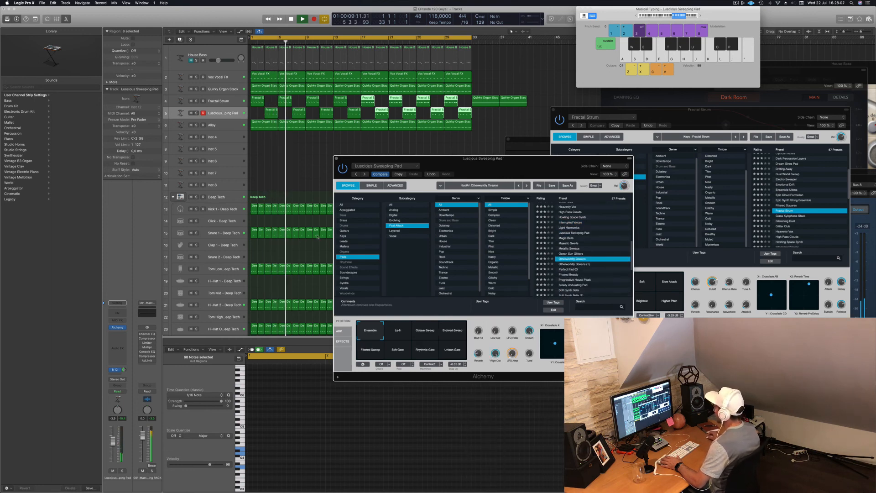
# Switch the preset category to Keys and audition Coral Garden, Dusty Record Synth, Electronic Rose Keys and Fantasia Frets for the answer
pyautogui.click(353, 237)
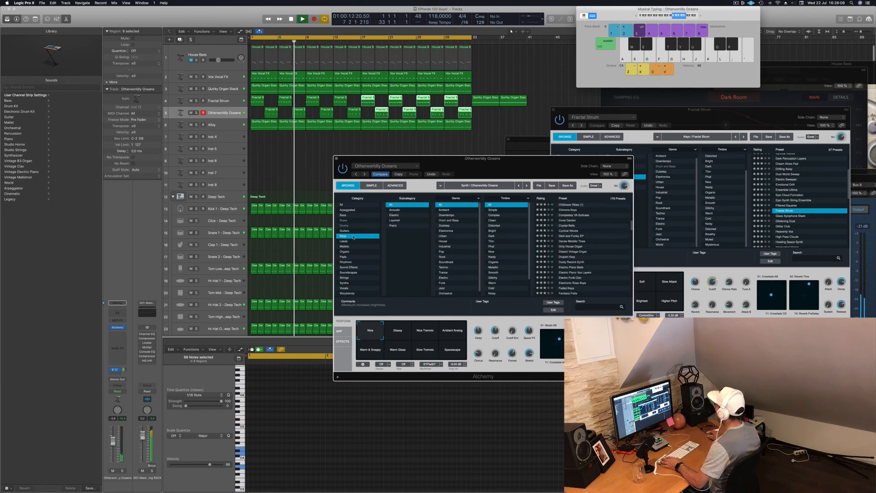
pyautogui.click(572, 221)
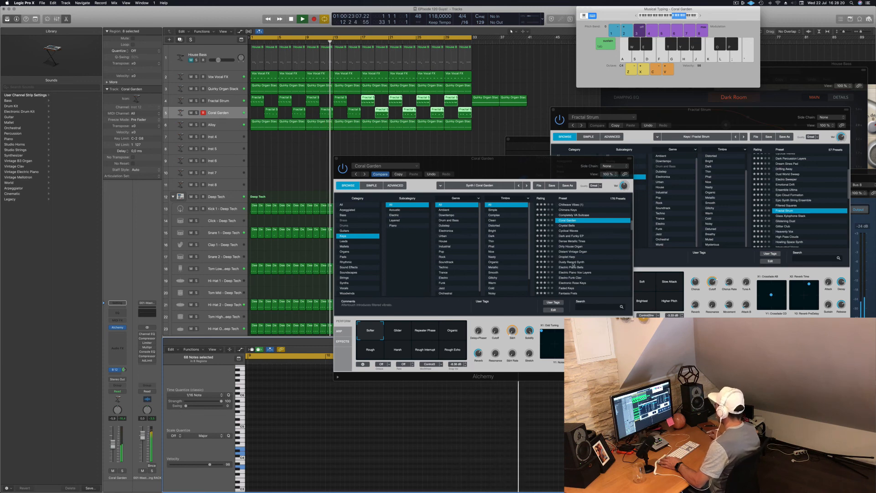
pyautogui.click(592, 263)
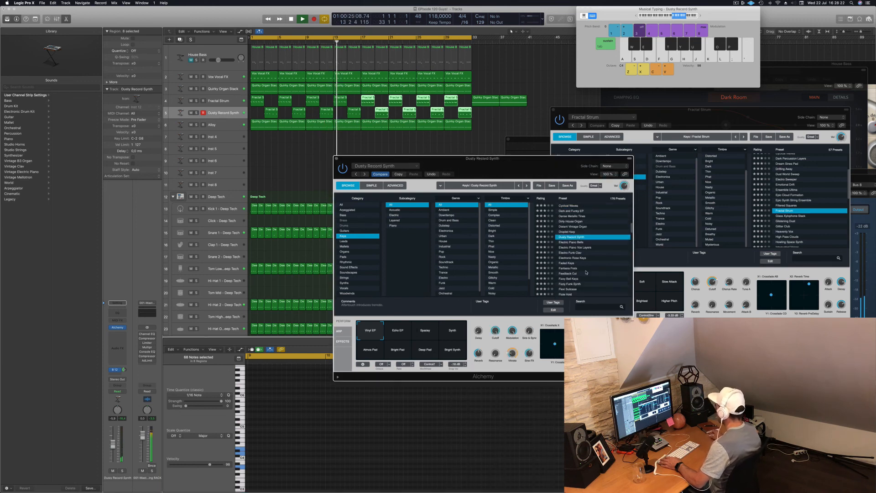
pyautogui.click(581, 258)
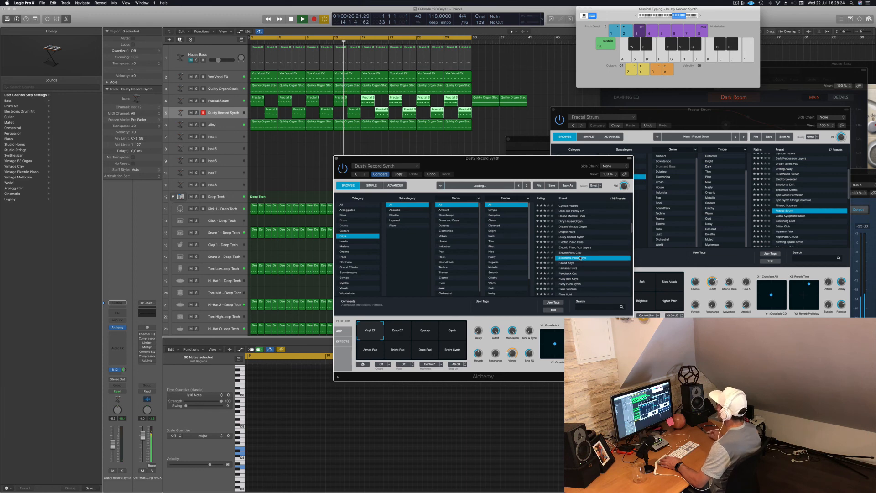
pyautogui.click(132, 442)
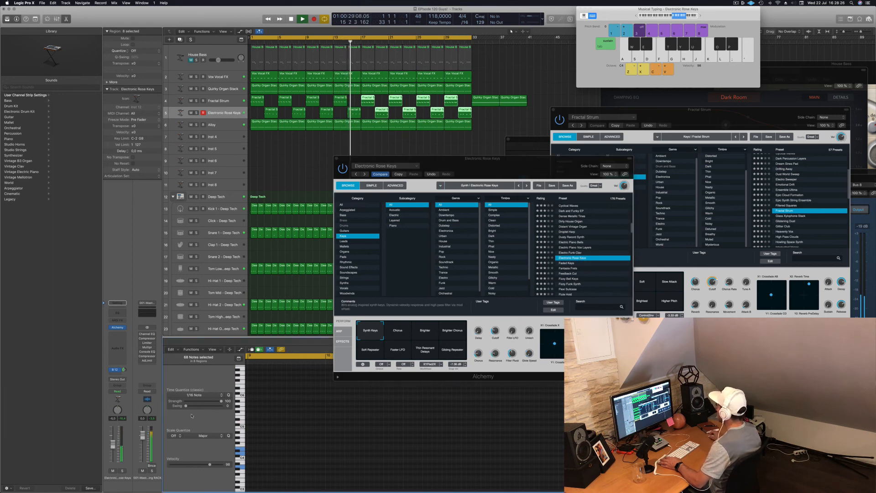
pyautogui.click(576, 273)
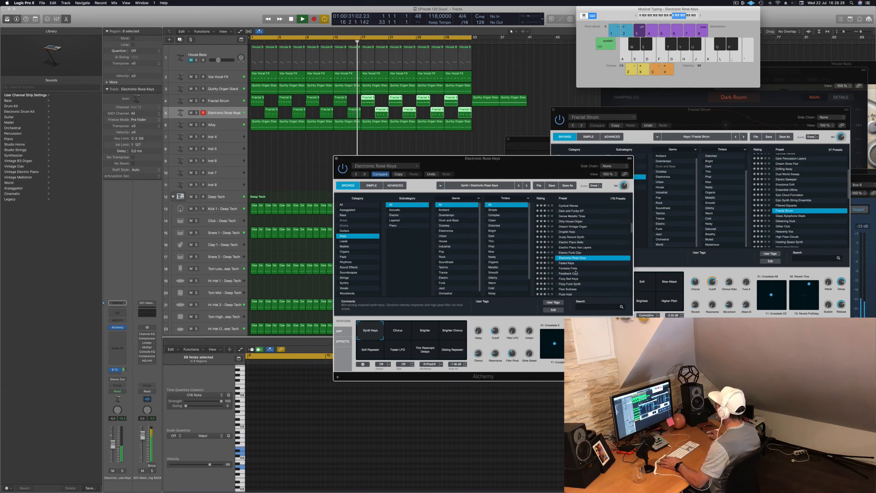
pyautogui.click(595, 269)
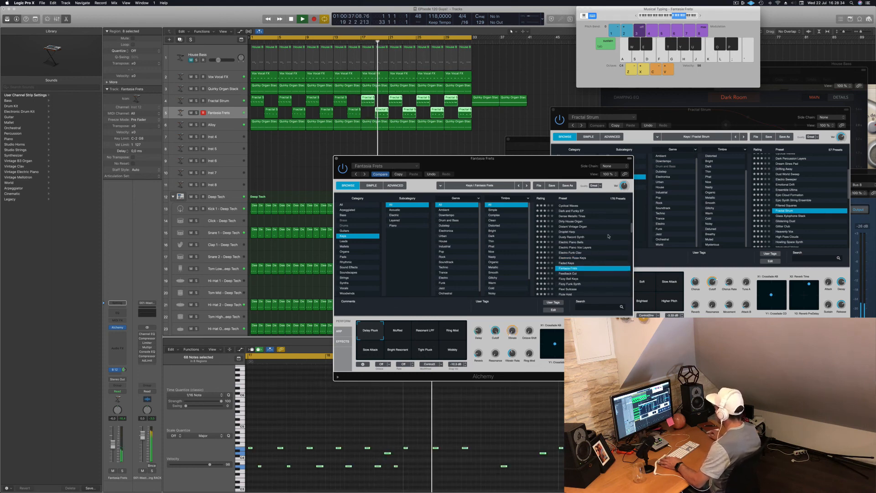
# Return the notes in the eight copied regions to their pitch one octave higher
pyautogui.moveTo(550, 169); pyautogui.dragTo(498, 185)
pyautogui.moveTo(359, 97)
pyautogui.mouseDown()
pyautogui.moveTo(377, 110)
pyautogui.moveTo(256, 116)
pyautogui.moveTo(354, 104)
pyautogui.moveTo(361, 111)
pyautogui.mouseUp()
pyautogui.press('Delete')
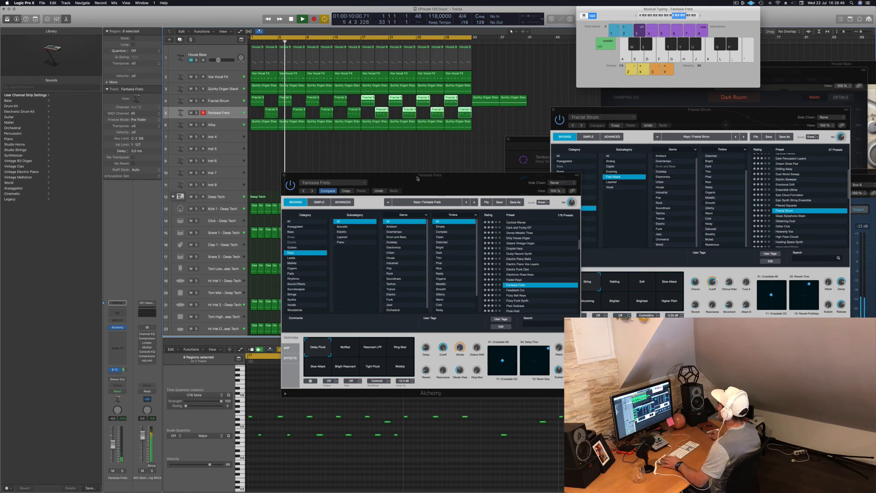
pyautogui.moveTo(415, 175); pyautogui.dragTo(486, 159)
# Audition Fuzzy Logic Piano, load the Gentle Sine Bells preset on the answer track and replay the arrangement from the beginning
pyautogui.scroll(-5, 591, 260)
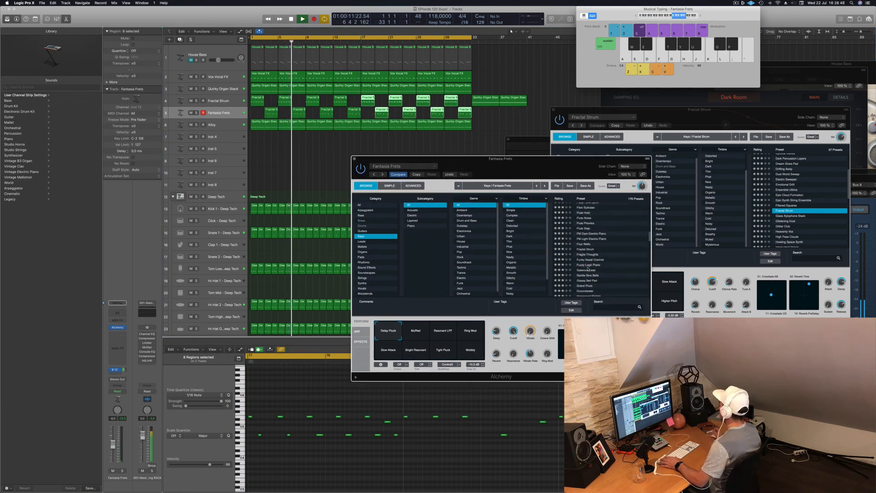
pyautogui.click(588, 265)
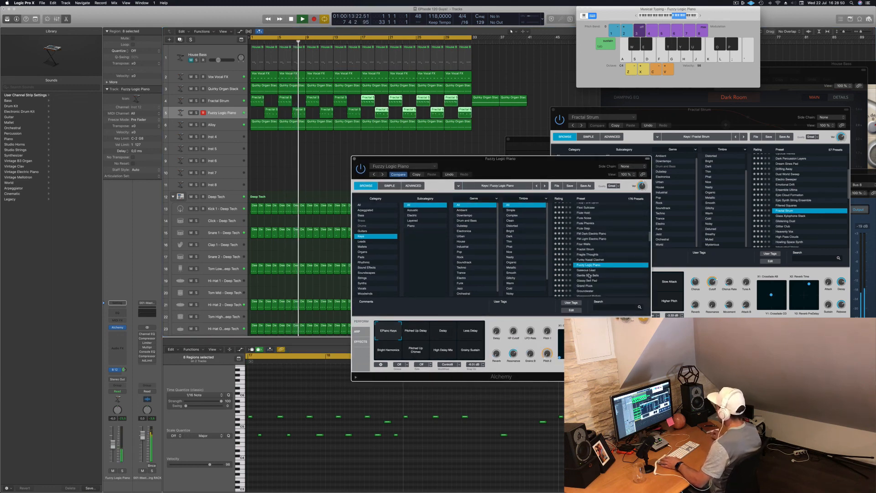
pyautogui.click(588, 276)
pyautogui.scroll(-2, 602, 260)
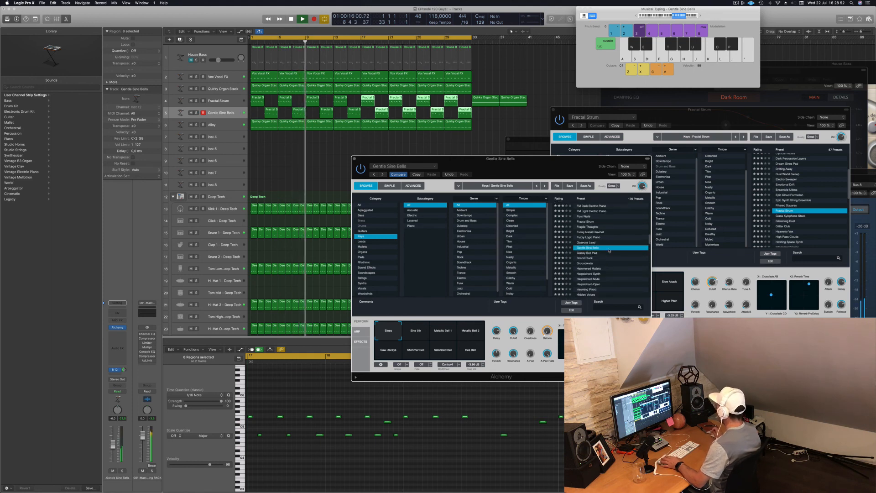
pyautogui.press('space')
pyautogui.moveTo(529, 165); pyautogui.dragTo(542, 151)
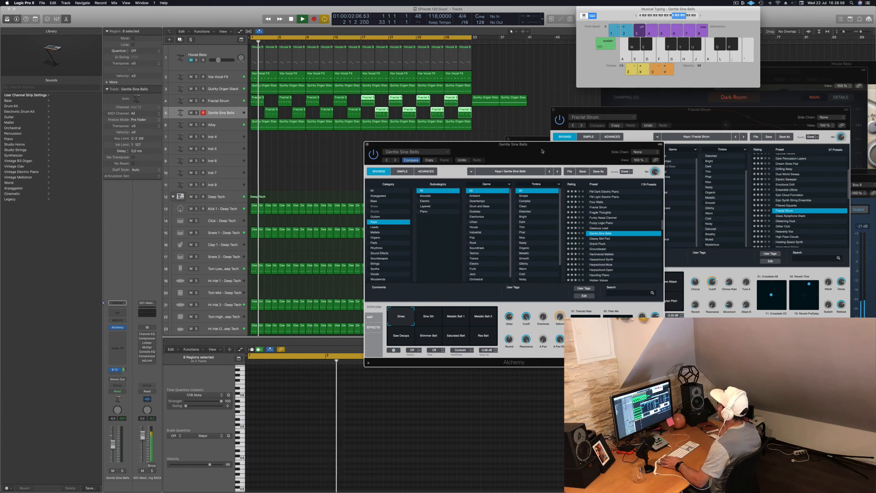
pyautogui.moveTo(487, 153); pyautogui.dragTo(484, 132)
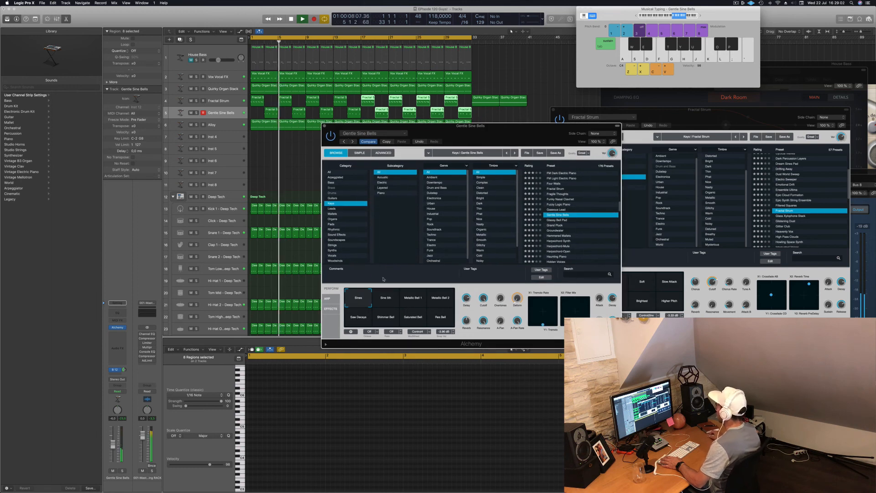
# Try the Shimmer Bell variation of Gentle Sine Bells, restore Sines and close the answer track's instrument window
pyautogui.click(396, 320)
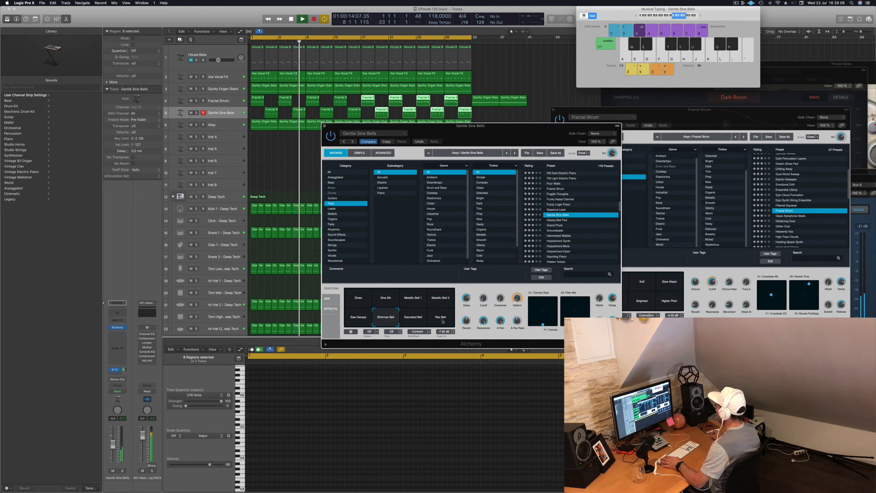
pyautogui.moveTo(325, 126); pyautogui.dragTo(478, 128)
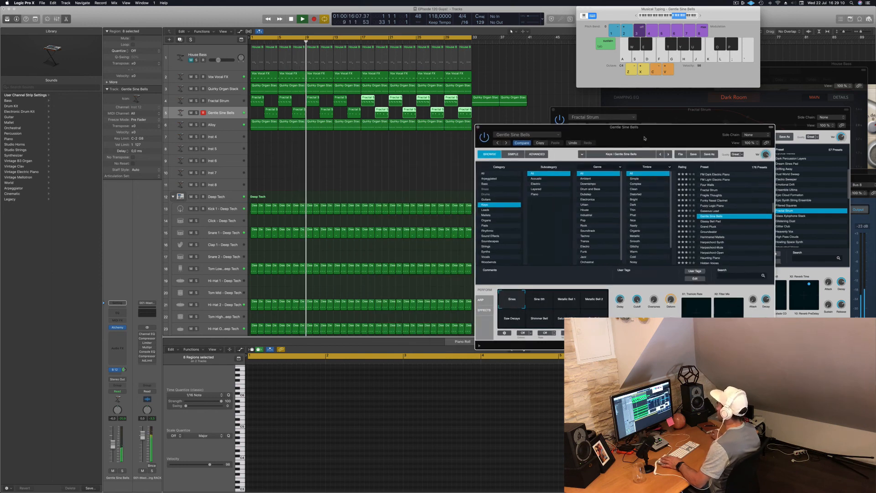
pyautogui.press('Return')
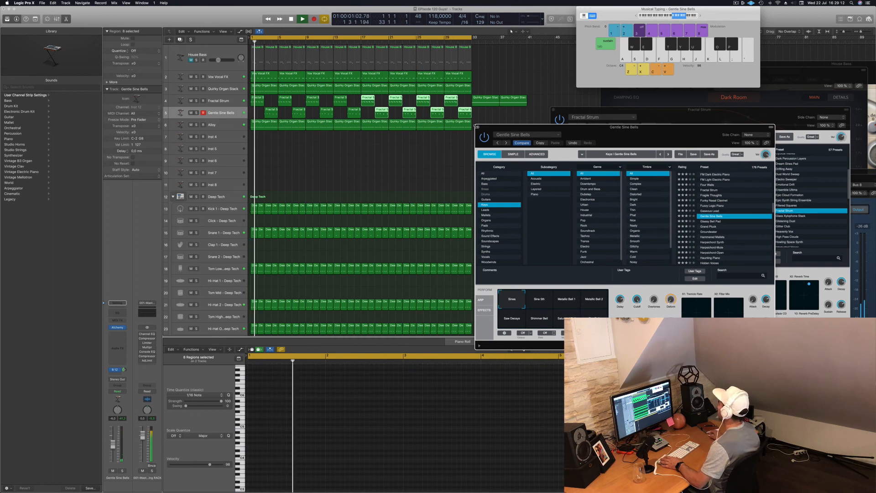
pyautogui.click(478, 127)
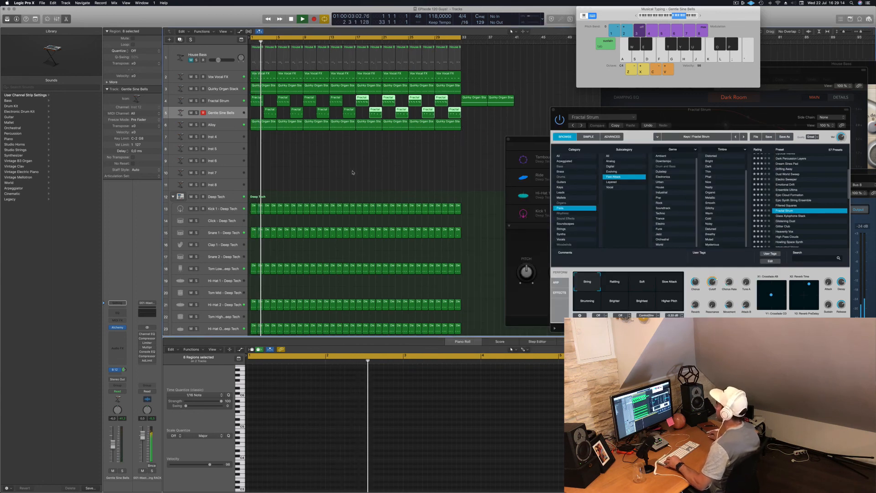
# Unmute the House Bass track to hear it with the melody, mute it again and clear the region selection
pyautogui.keyDown('ctrl'); pyautogui.keyDown('alt'); pyautogui.click(303, 169); pyautogui.keyUp('alt'); pyautogui.keyUp('ctrl')
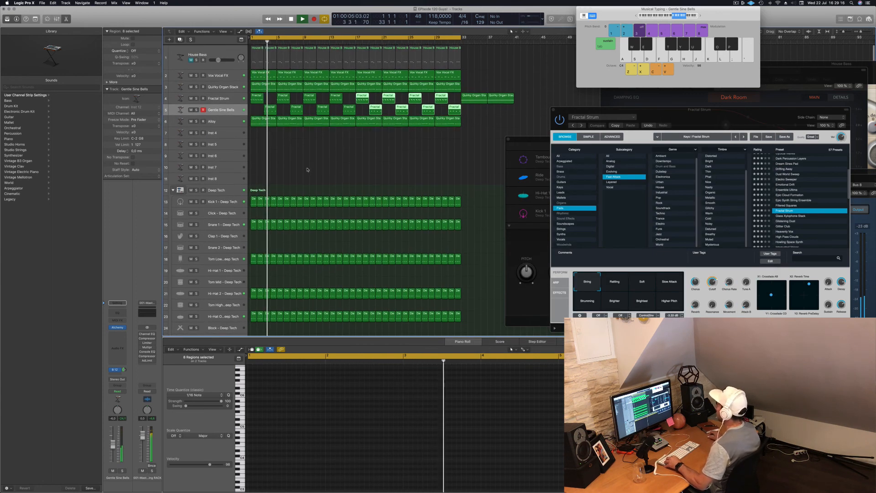
pyautogui.click(191, 75)
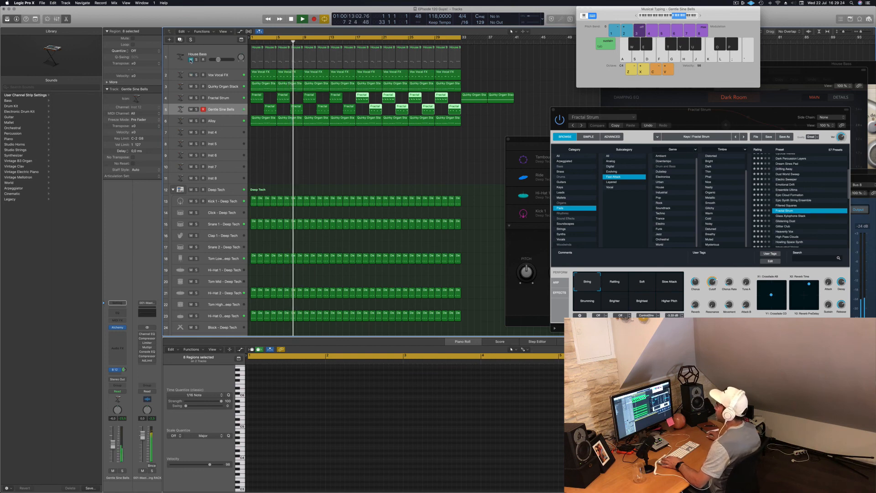
pyautogui.click(190, 60)
pyautogui.click(209, 54)
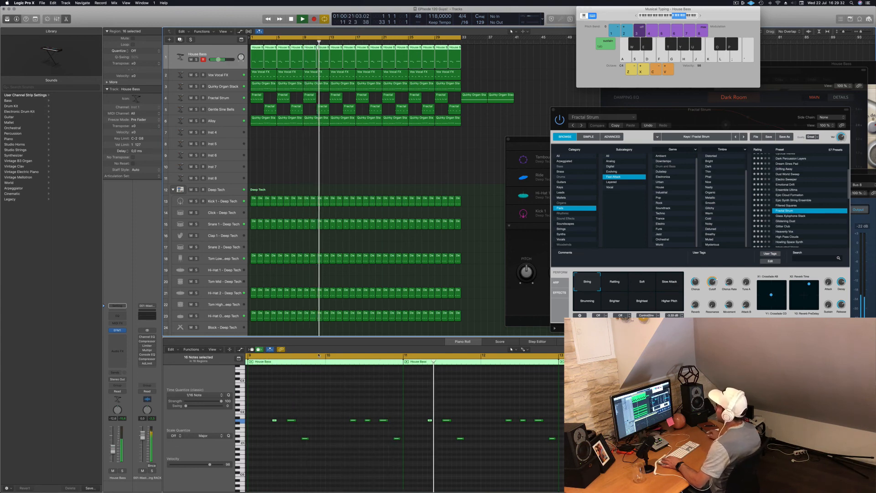
pyautogui.click(191, 59)
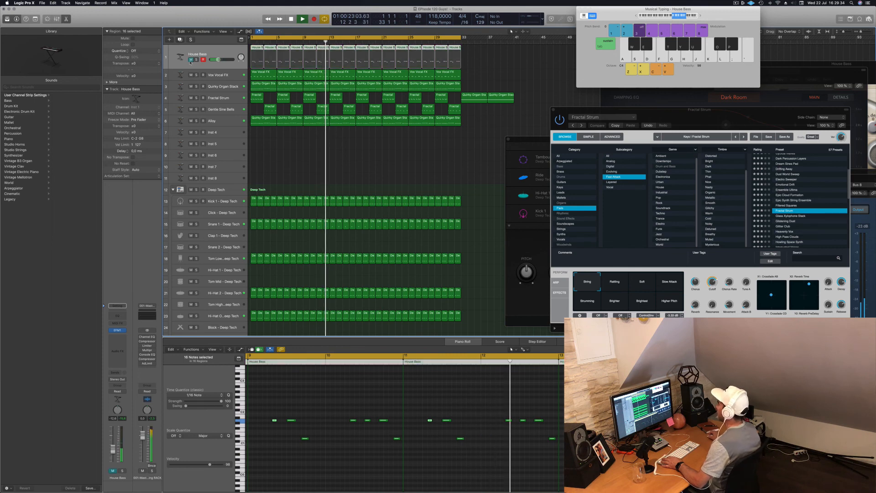
pyautogui.click(306, 156)
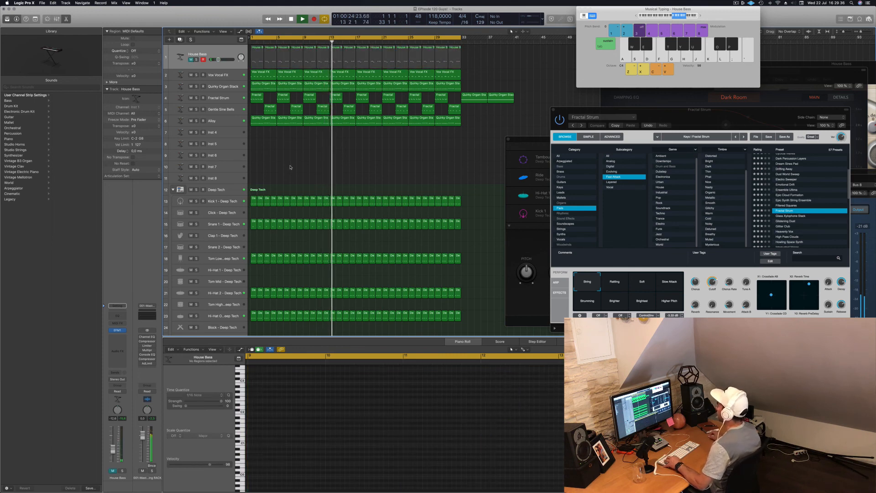
pyautogui.press('super+Left')
pyautogui.press('super+Right')
pyautogui.scroll(-3, 472, 92)
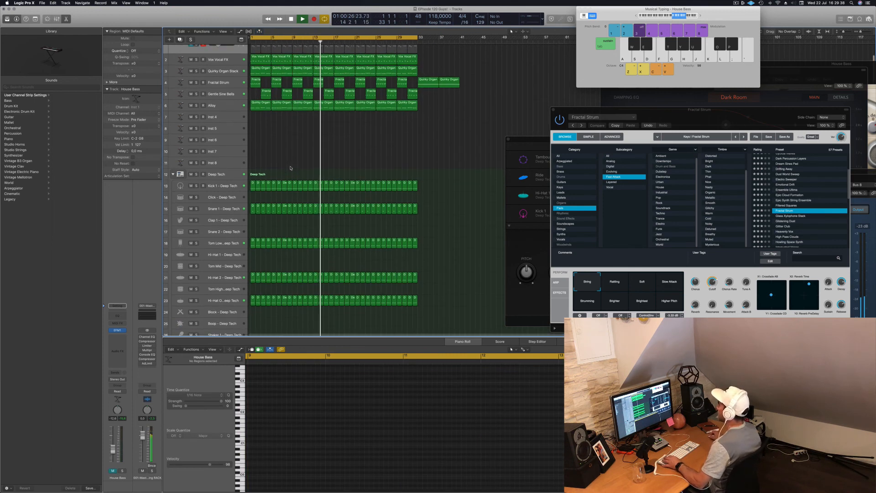